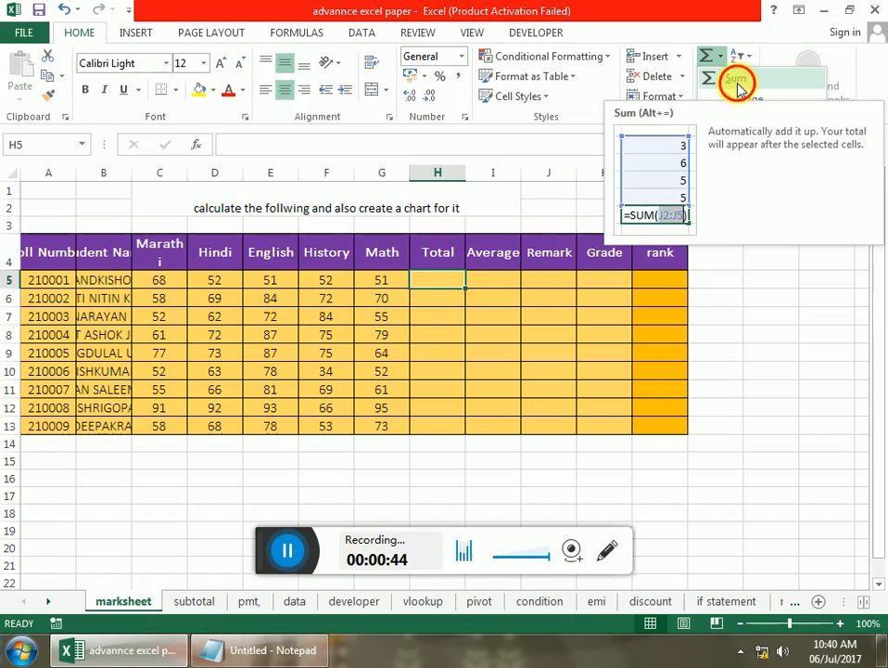
Sum the first student's five subject marks in H5 and copy the formula down the Total column to H13.
{"action": "left_click", "coordinate": [737, 82]}
{"action": "key", "text": "Return"}
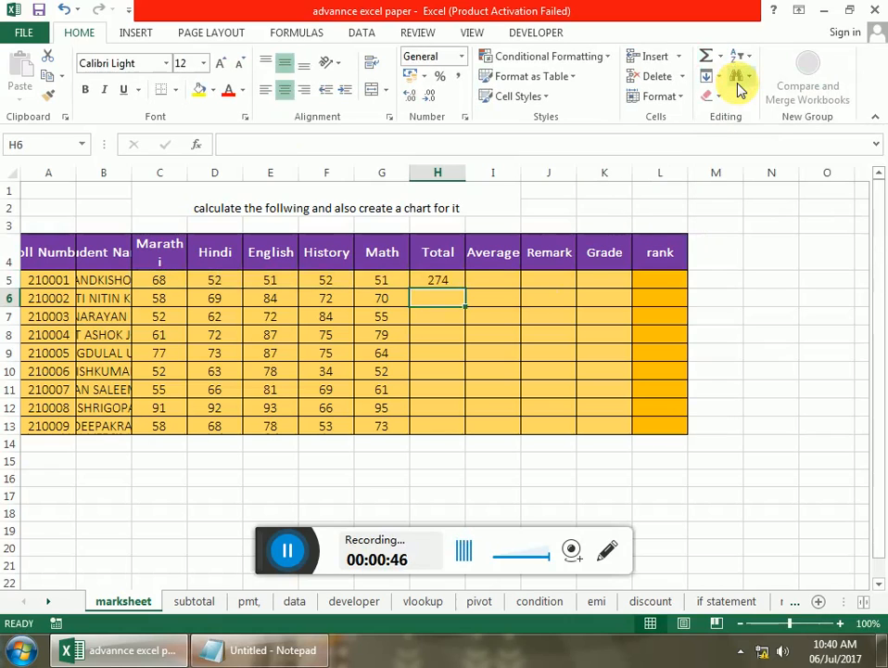
{"action": "left_click", "coordinate": [453, 283]}
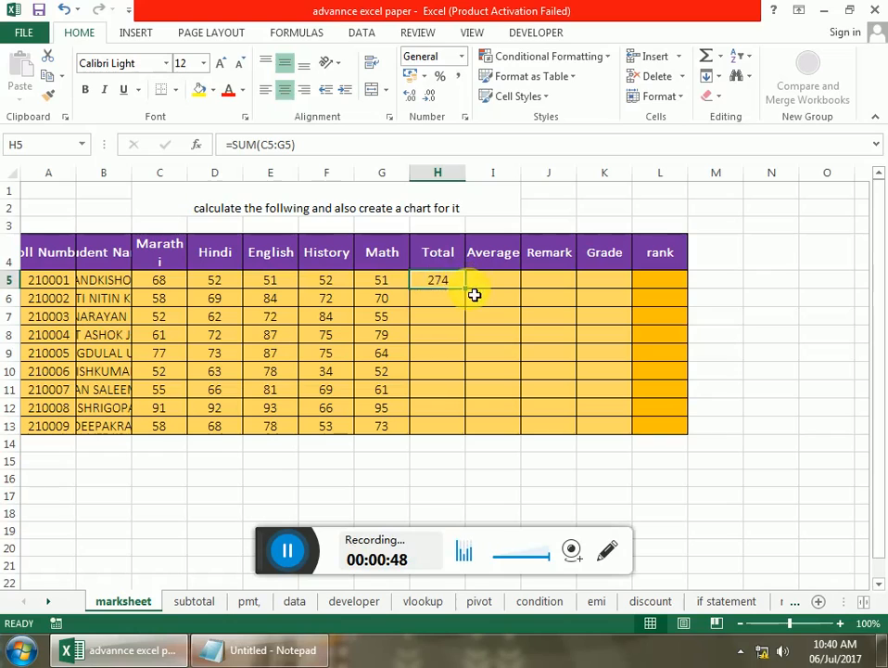
{"action": "double_click", "coordinate": [470, 292]}
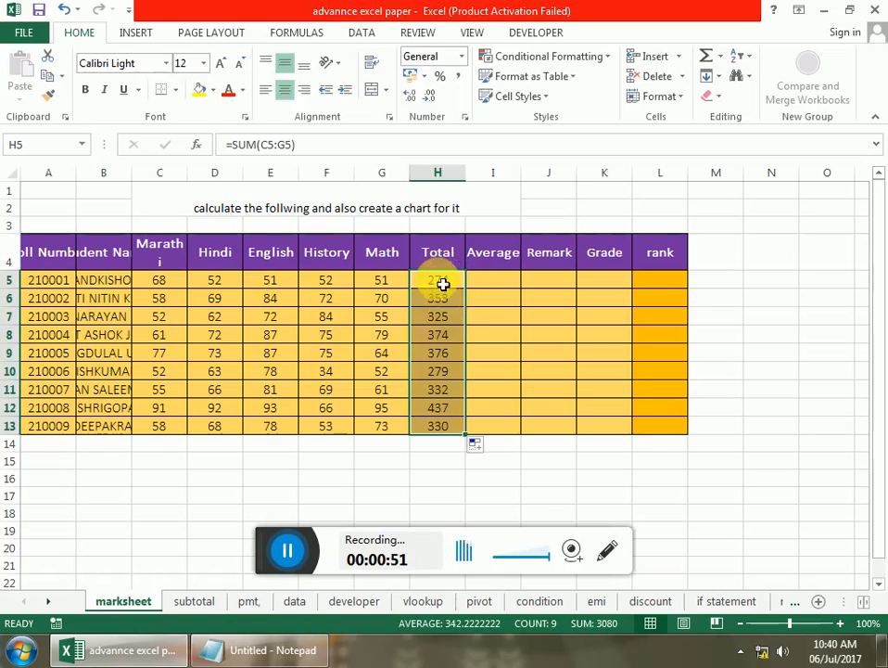
Average the first student's marks C5:G5 in I5, excluding the total, and copy the formula down the Average column to I13.
{"action": "left_click", "coordinate": [498, 291]}
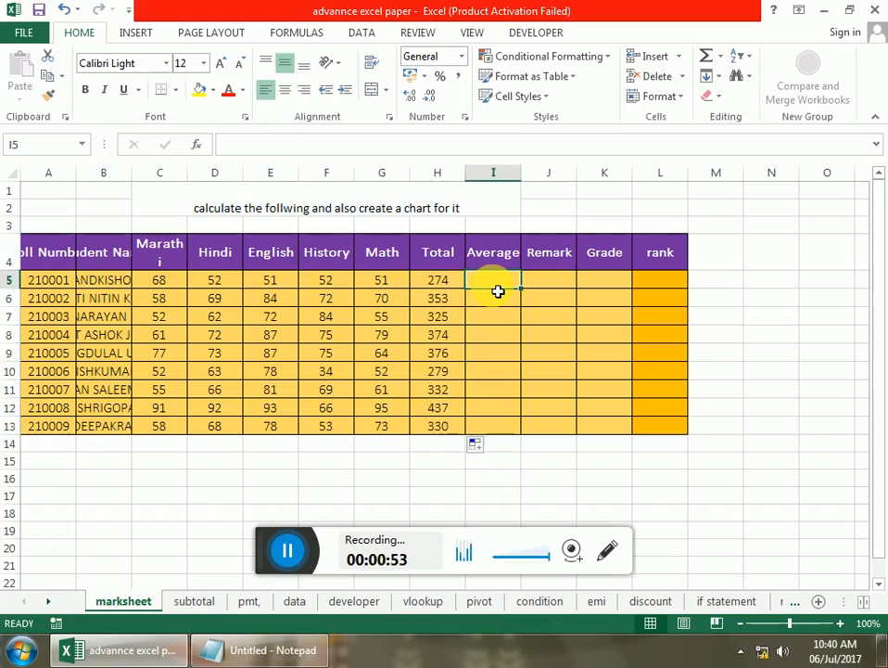
{"action": "left_click", "coordinate": [680, 59]}
{"action": "left_click", "coordinate": [719, 57]}
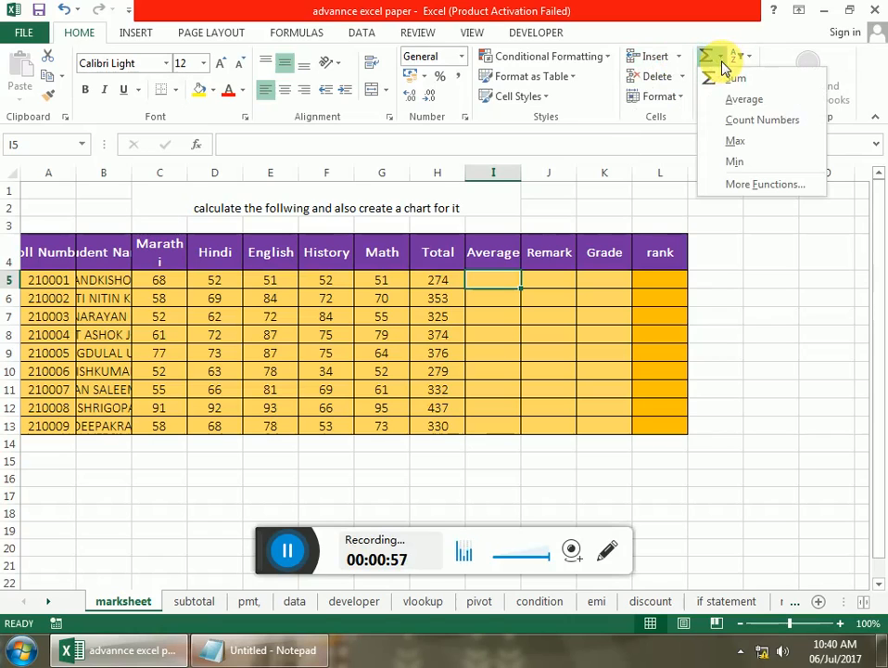
{"action": "left_click", "coordinate": [745, 99]}
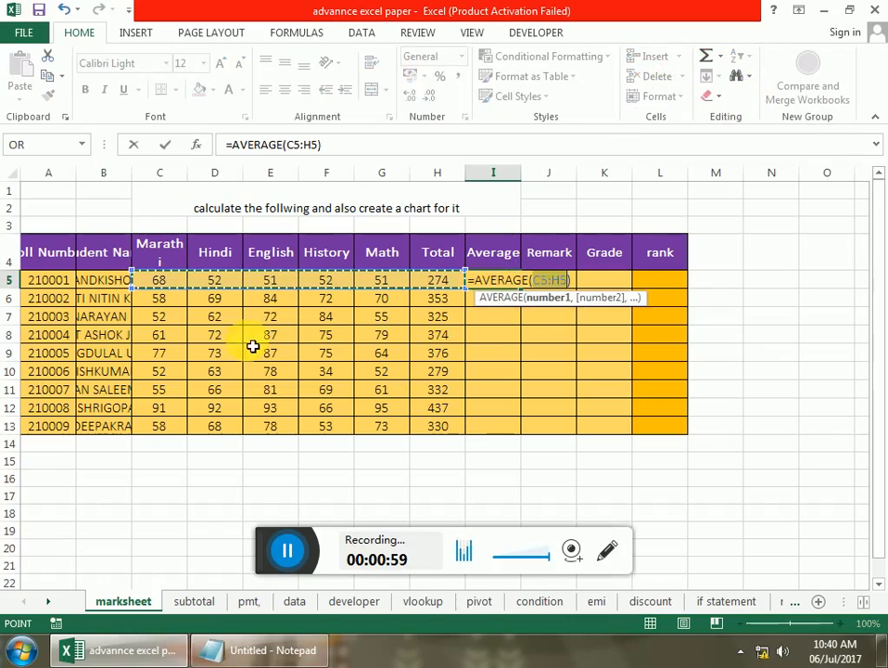
{"action": "left_click", "coordinate": [171, 283]}
{"action": "left_click_drag", "start_coordinate": [193, 289], "coordinate": [394, 280]}
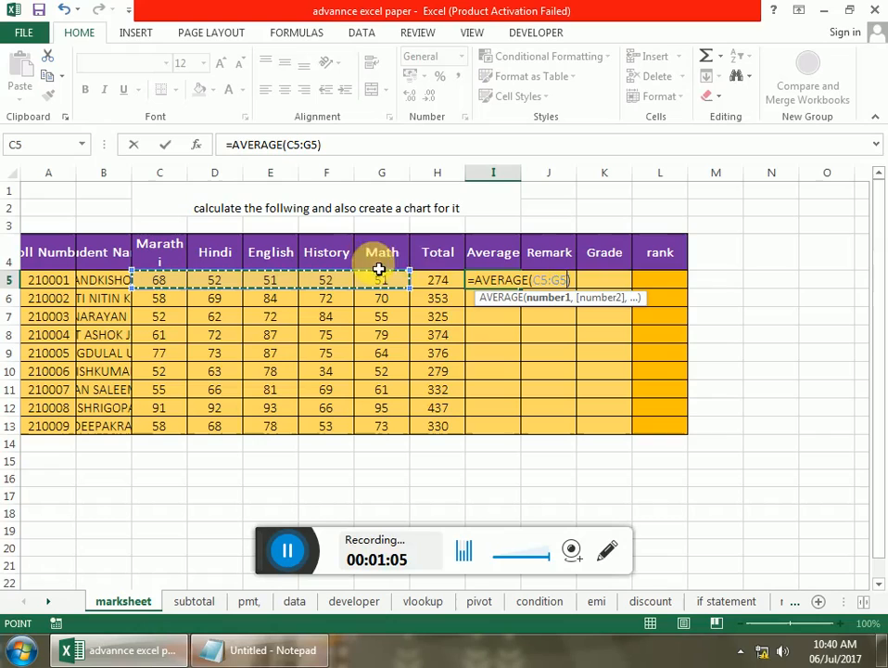
{"action": "key", "text": "Return"}
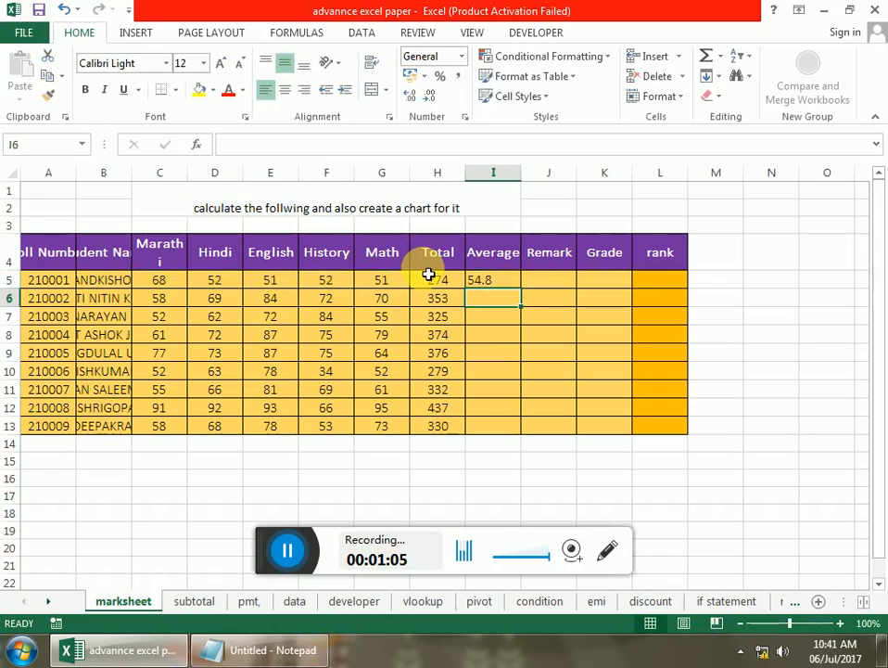
{"action": "left_click", "coordinate": [501, 287]}
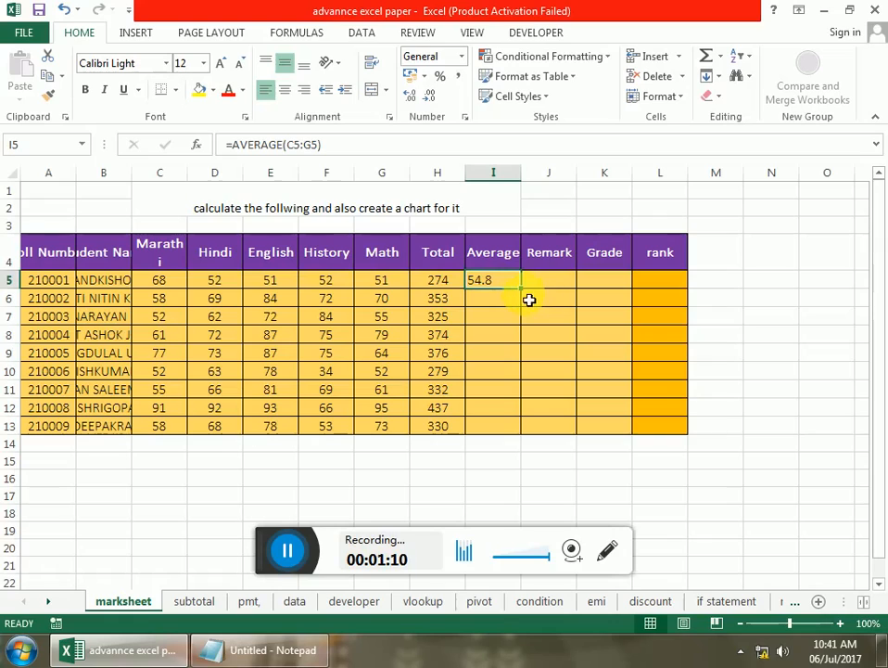
{"action": "double_click", "coordinate": [525, 292]}
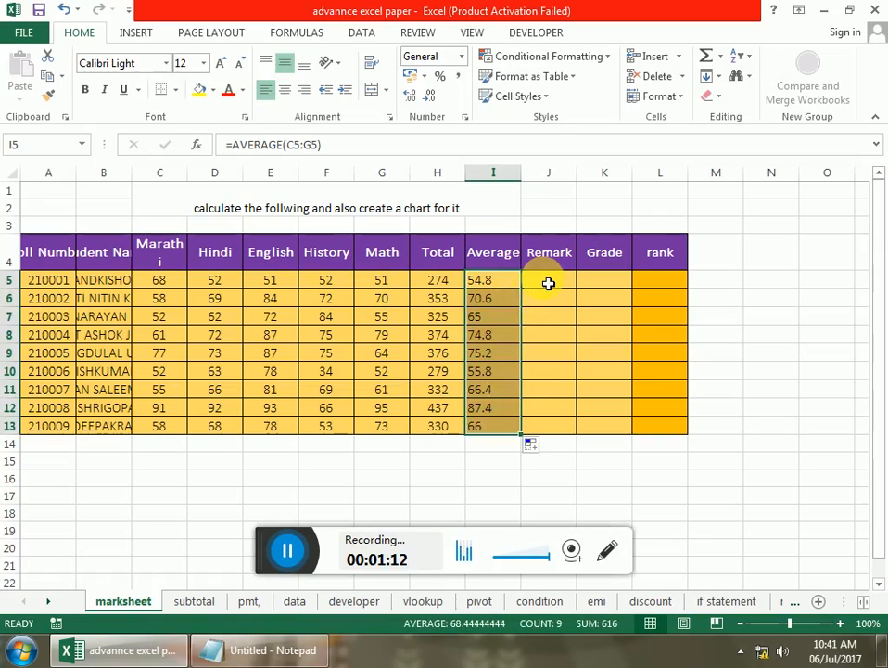
Start an IF formula with a nested AND in Remark cell J5, with the conditions C5>=35 and D5>=35.
{"action": "left_click", "coordinate": [548, 283]}
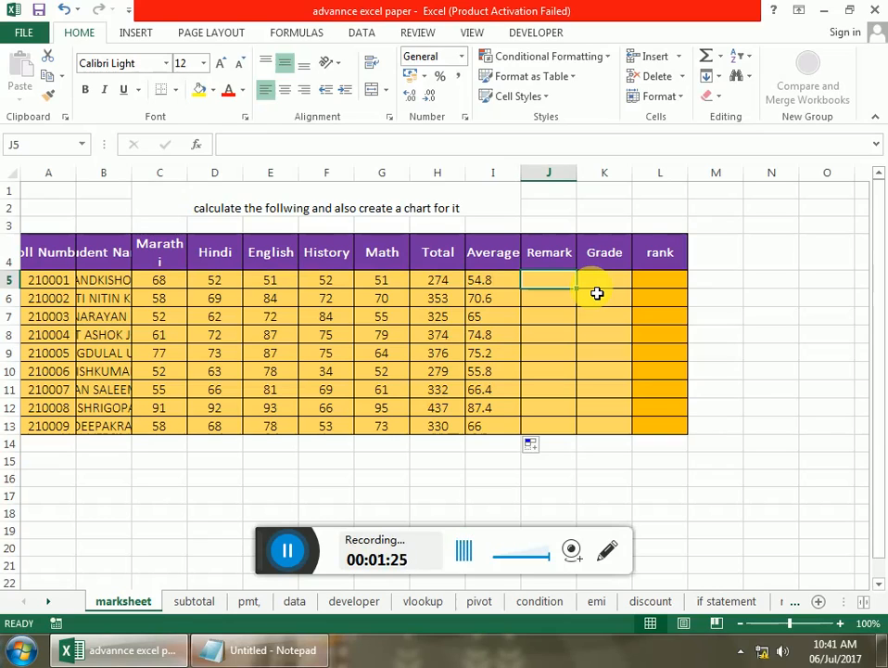
{"action": "type", "text": "=IF"}
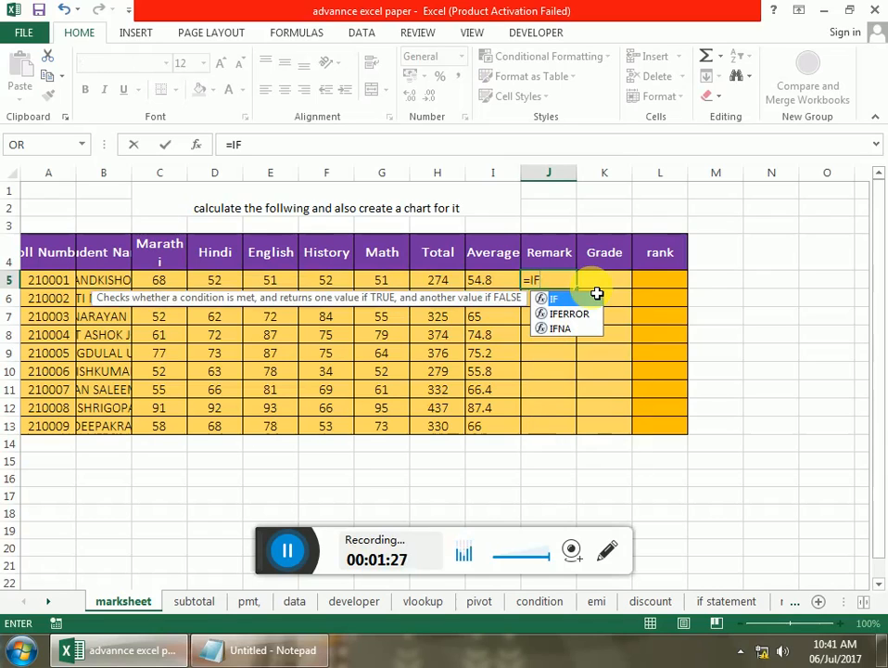
{"action": "type", "text": "(AN"}
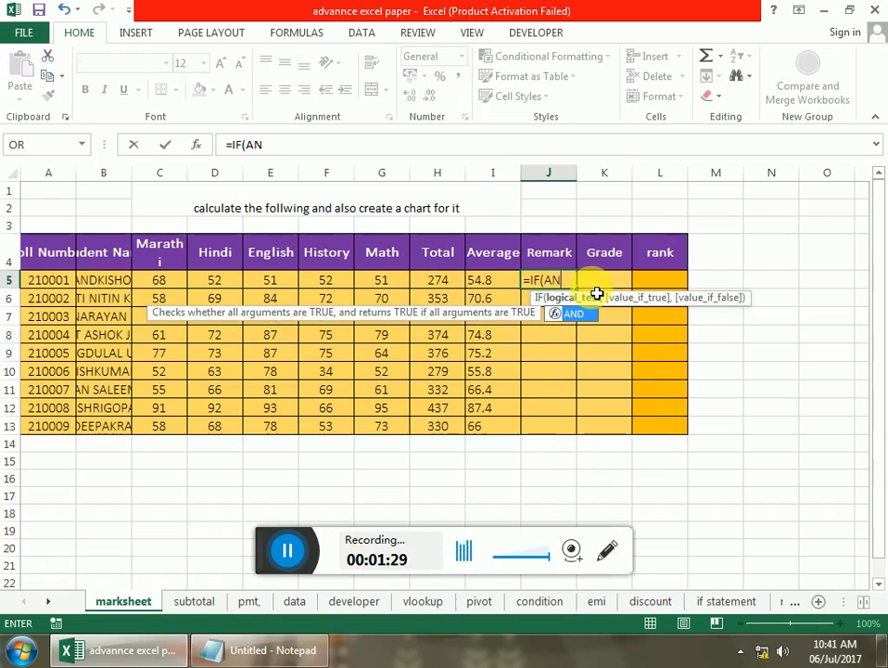
{"action": "type", "text": "D("}
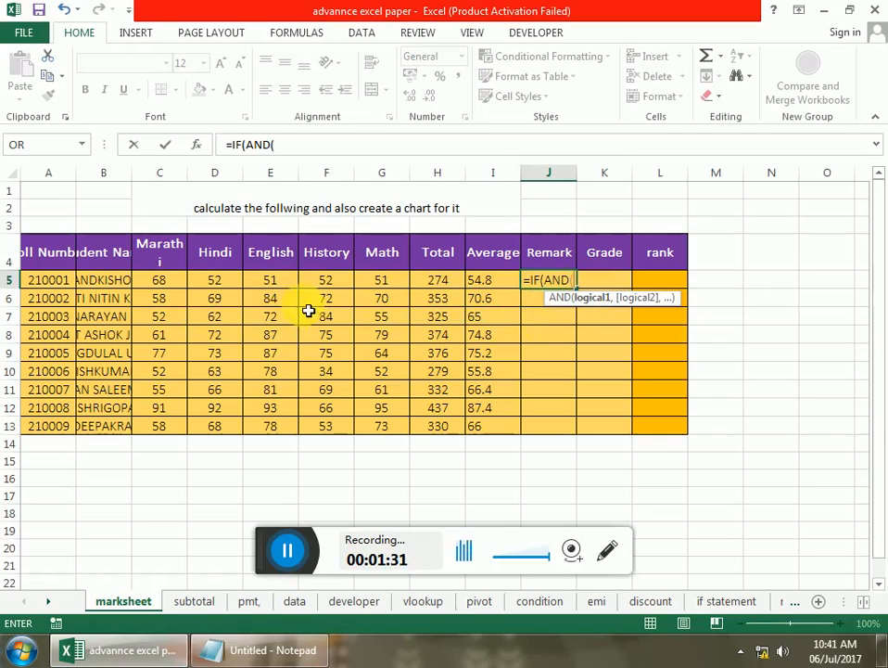
{"action": "left_click", "coordinate": [168, 284]}
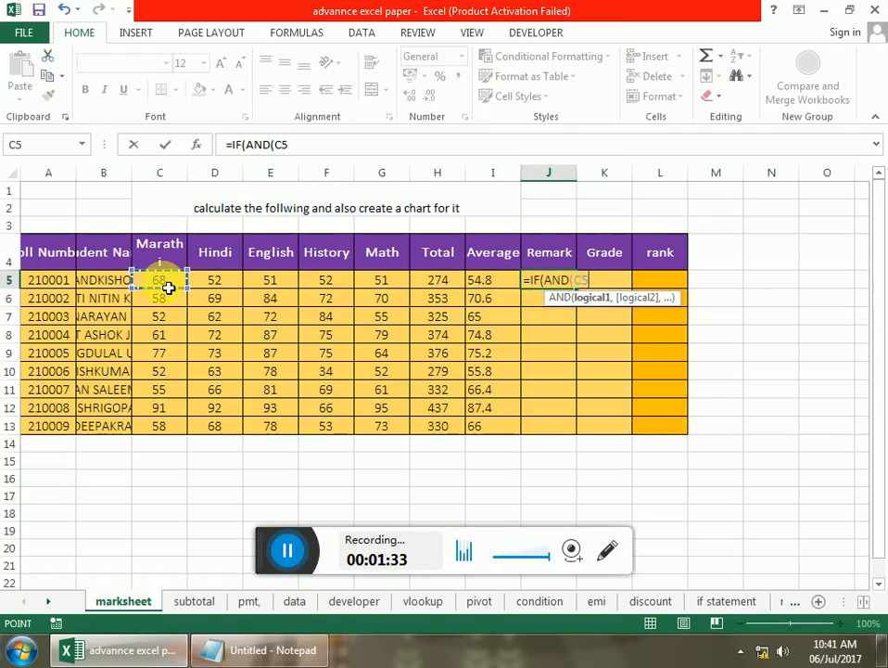
{"action": "type", "text": ">"}
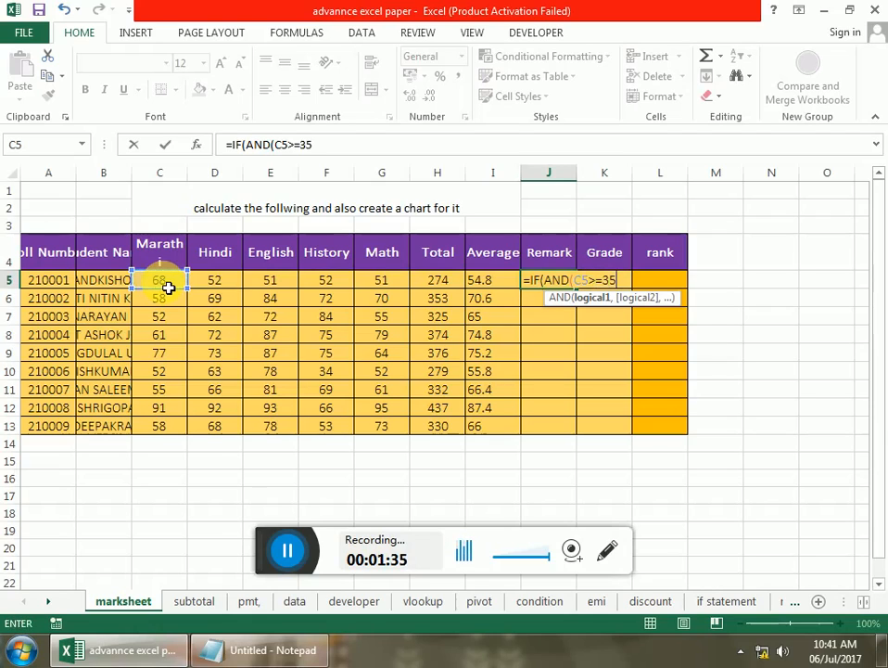
{"action": "type", "text": "=35,"}
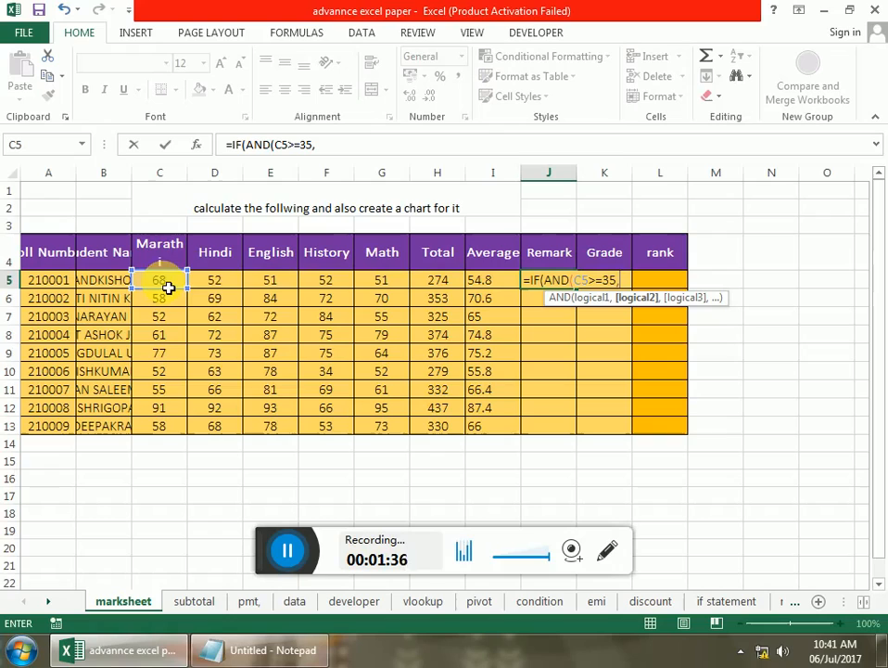
{"action": "left_click", "coordinate": [216, 289]}
{"action": "type", "text": ">"}
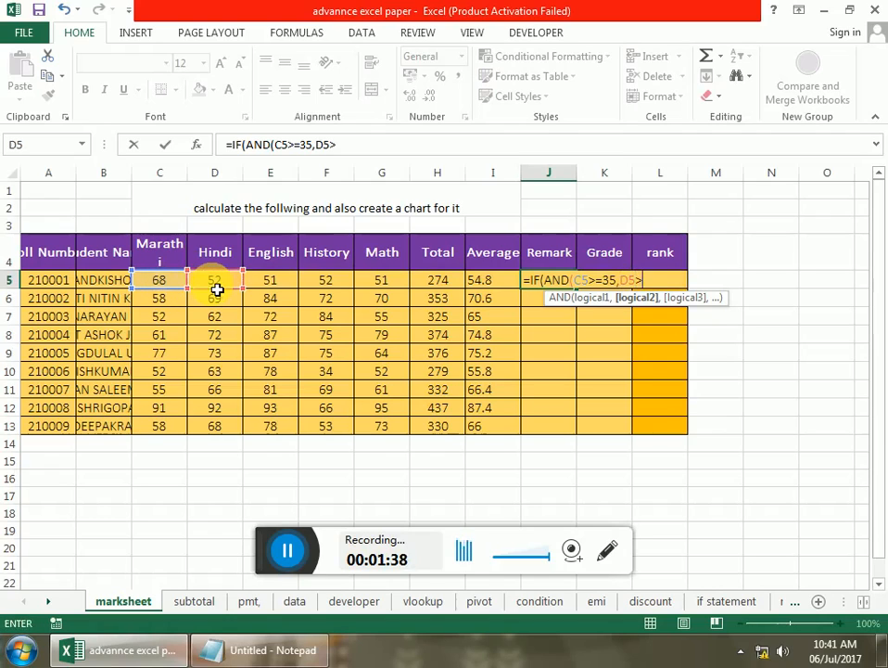
{"action": "type", "text": "=35,"}
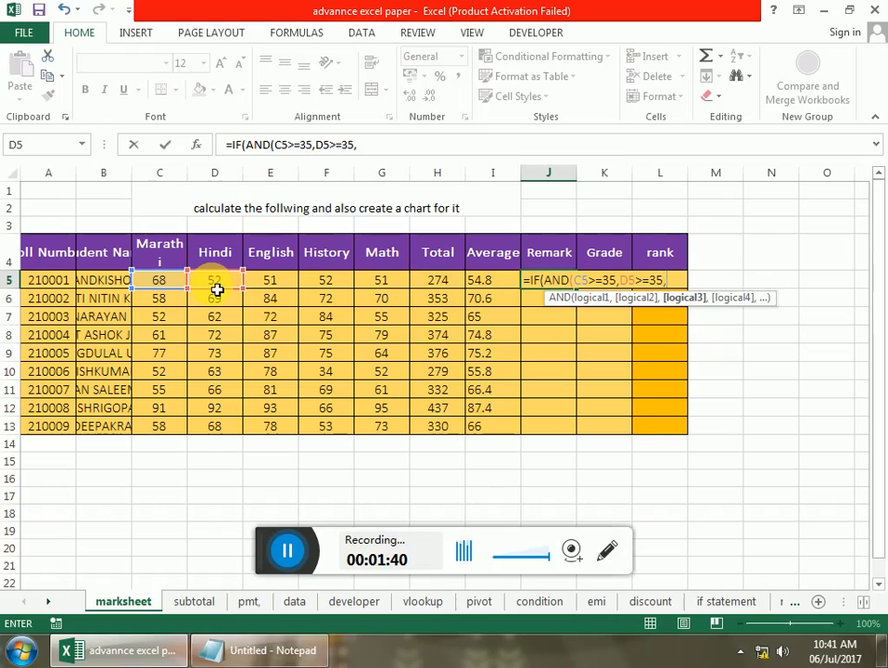
Add the conditions E5>=35, F5>=35 and G5>=35 to the AND test in J5 and close the AND.
{"action": "left_click", "coordinate": [286, 289]}
{"action": "type", "text": ">="}
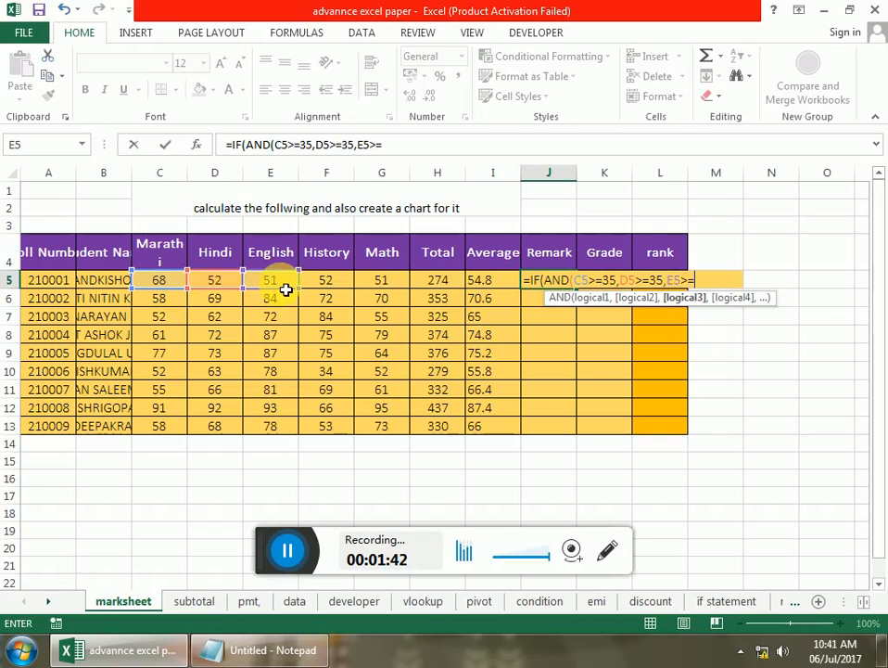
{"action": "type", "text": "35,"}
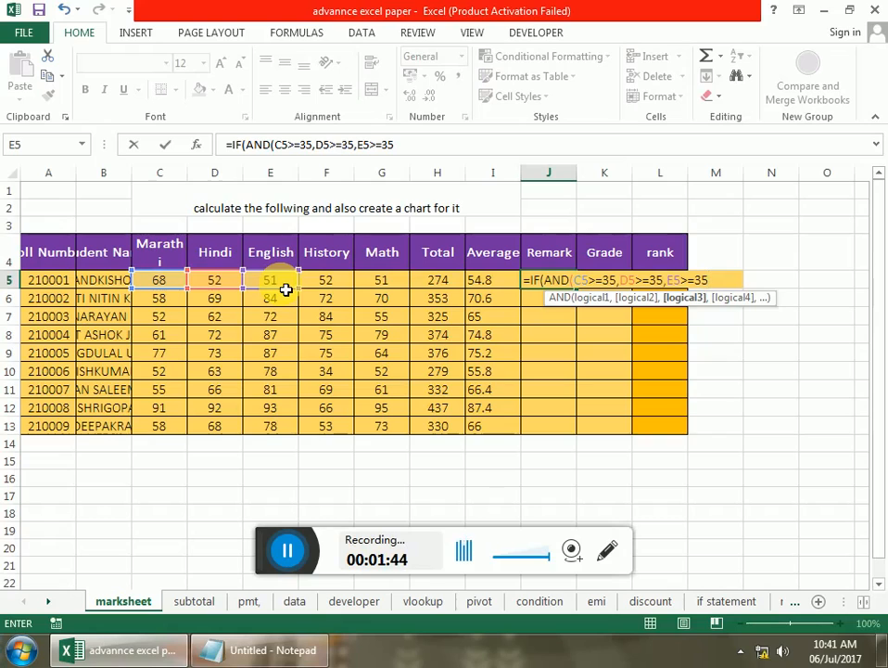
{"action": "left_click", "coordinate": [339, 289]}
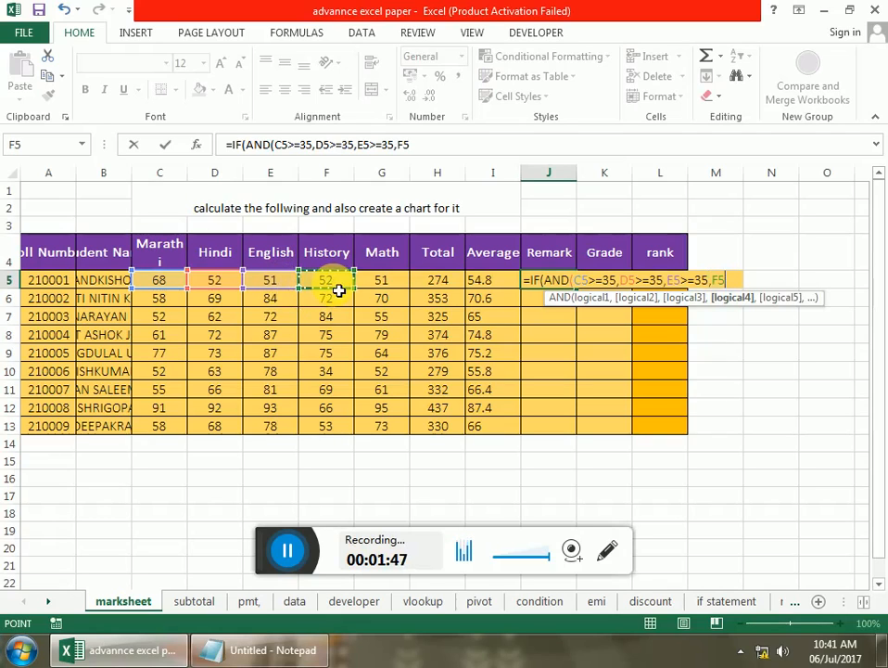
{"action": "type", "text": ">="}
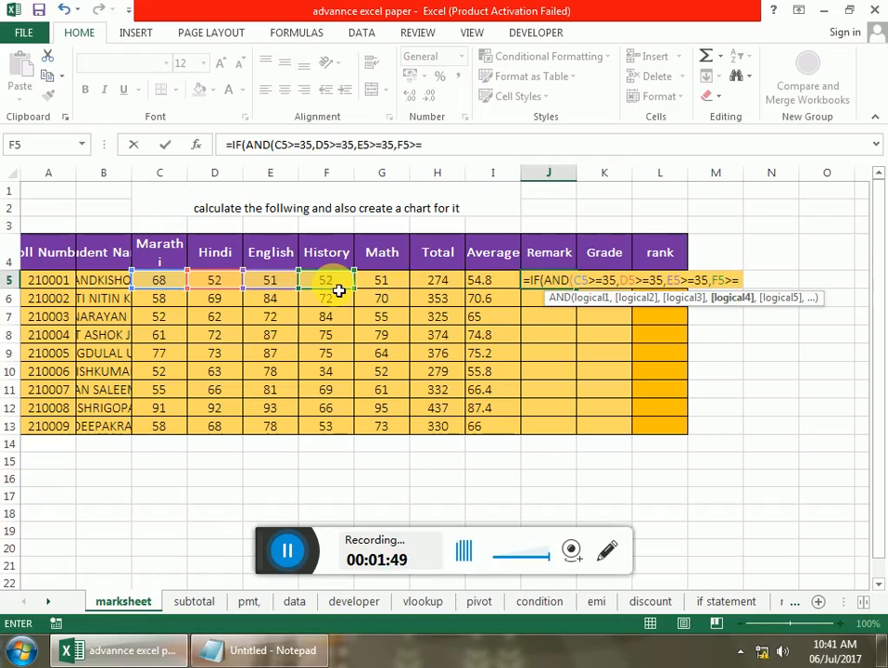
{"action": "type", "text": "35"}
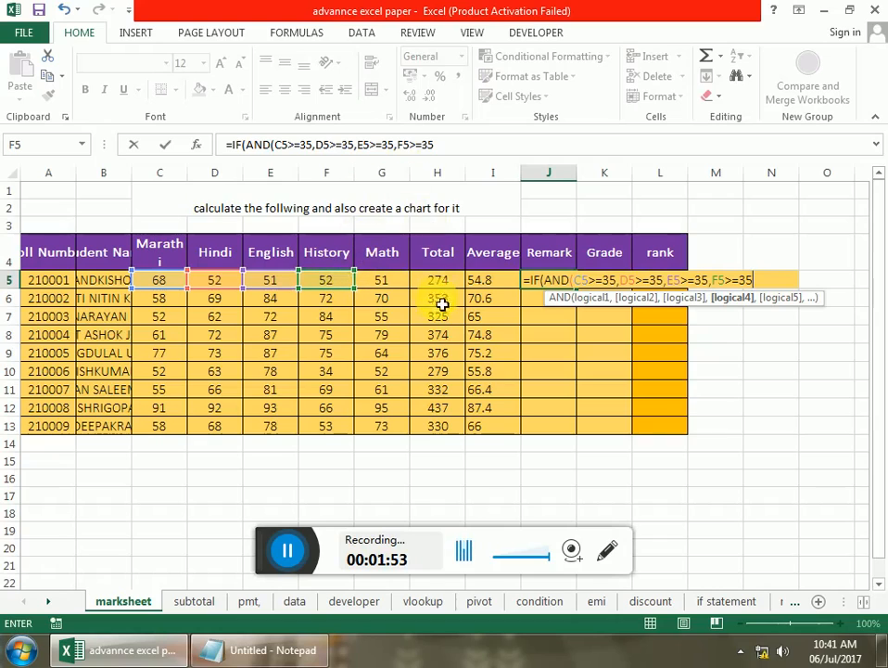
{"action": "type", "text": ","}
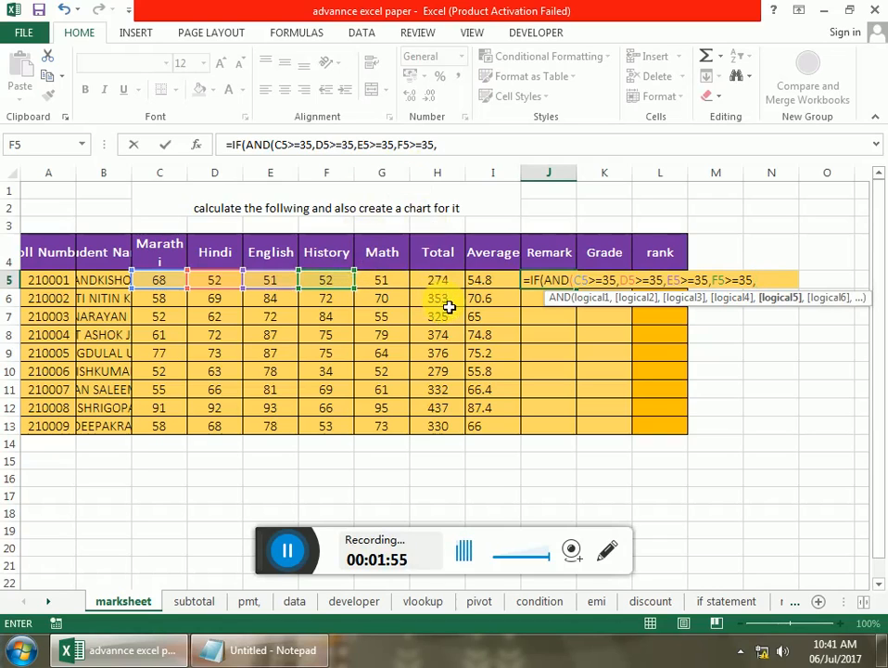
{"action": "left_click", "coordinate": [397, 288]}
{"action": "type", "text": ">"}
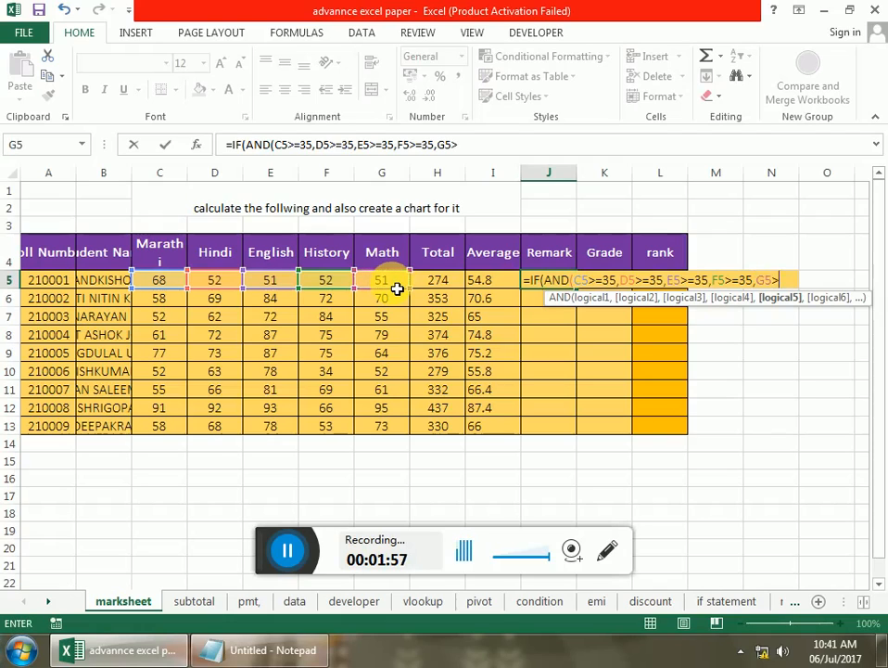
{"action": "type", "text": "=35),"}
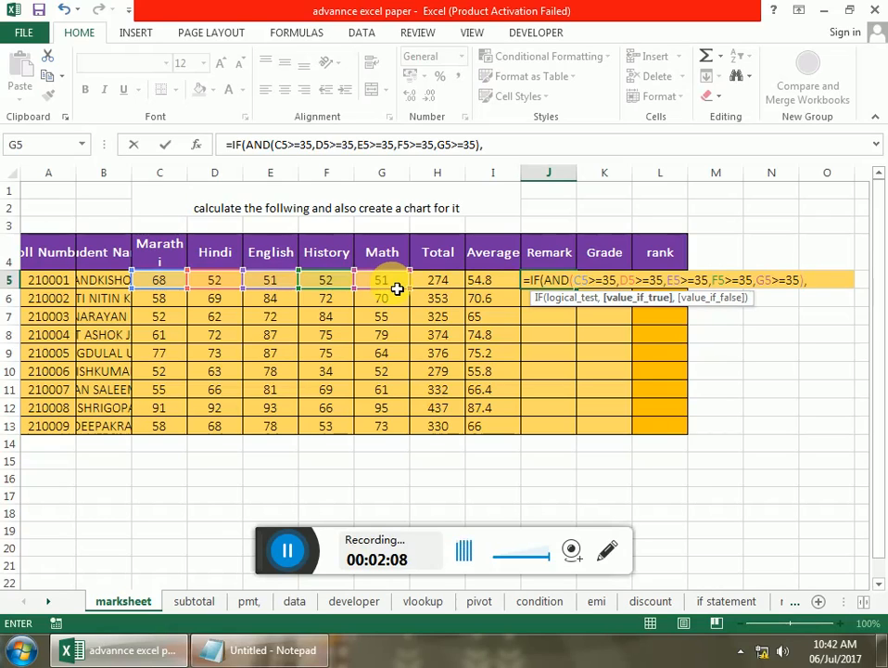
Complete the J5 formula with "PASS" if true and "FAIL" if false, and copy it down the Remark column to J13.
{"action": "type", "text": "\"PASS"}
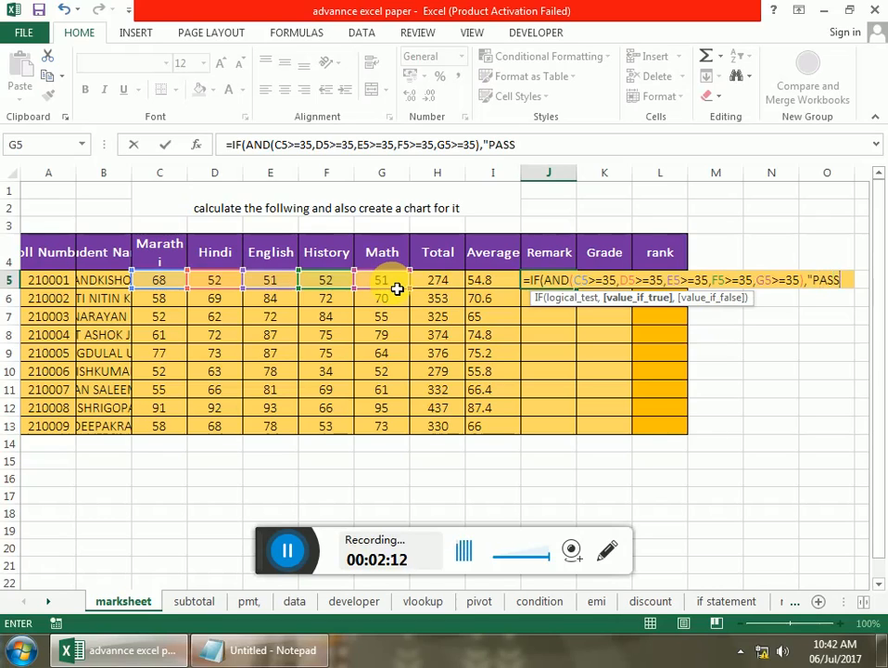
{"action": "type", "text": "\""}
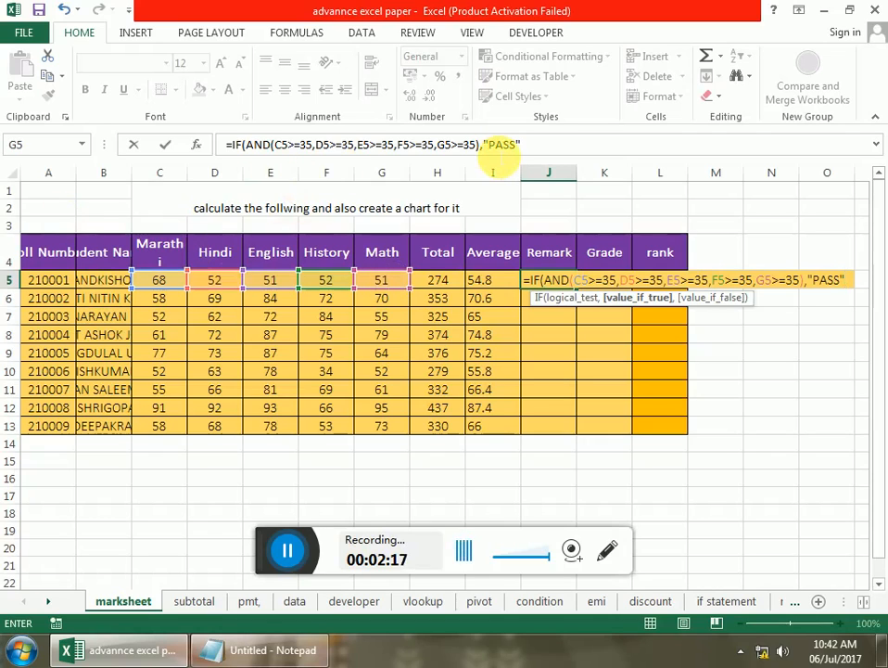
{"action": "type", "text": ",\"FAIL\")"}
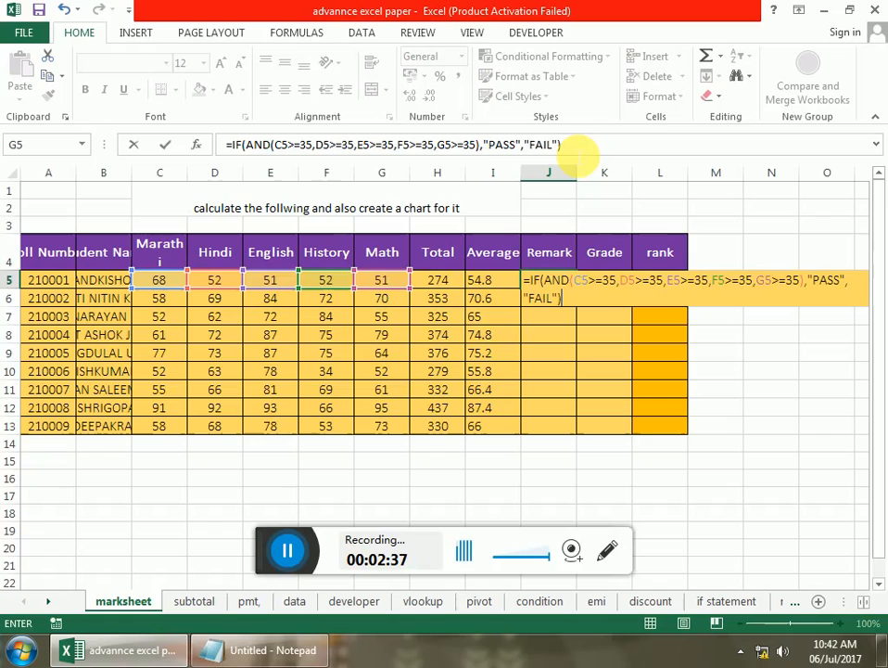
{"action": "key", "text": "Return"}
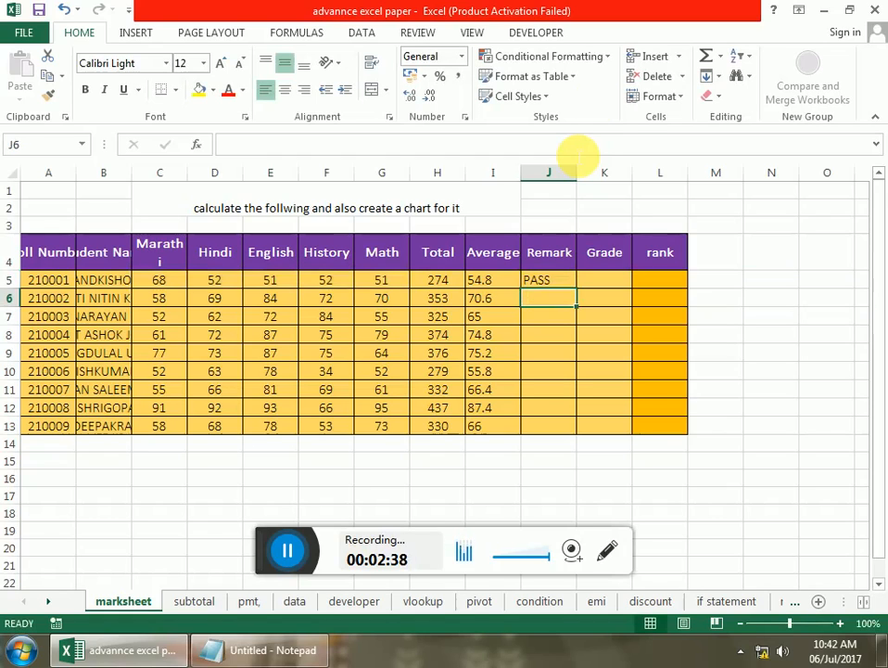
{"action": "left_click", "coordinate": [557, 278]}
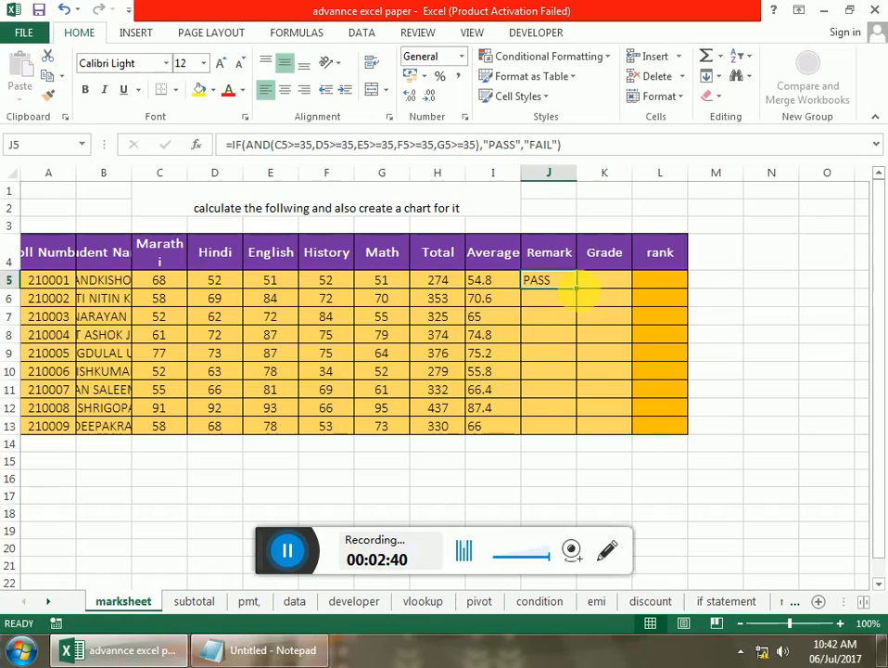
{"action": "double_click", "coordinate": [576, 288]}
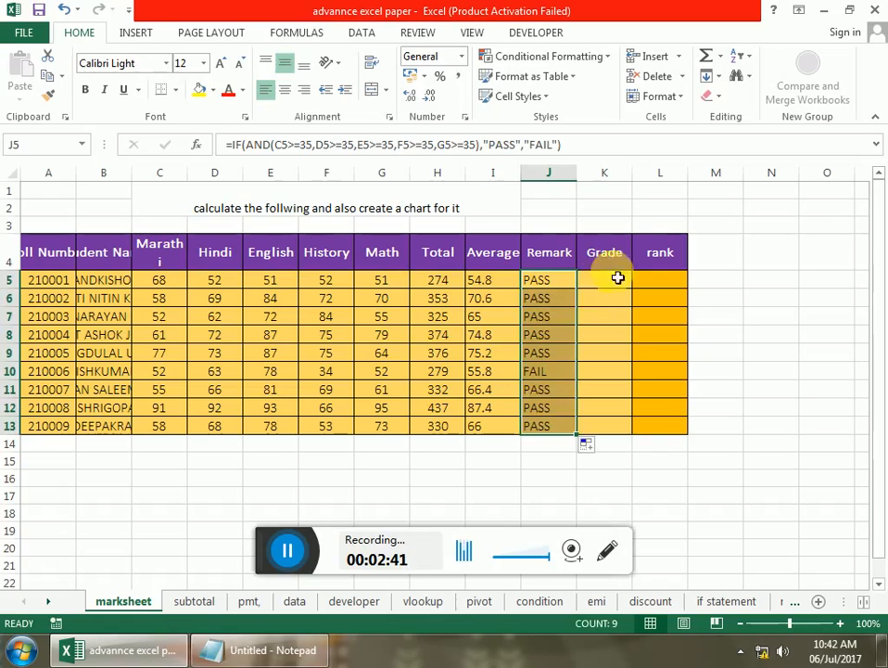
Insert a new column before the Grade column and enter the heading REMARK in K4.
{"action": "left_click", "coordinate": [607, 172]}
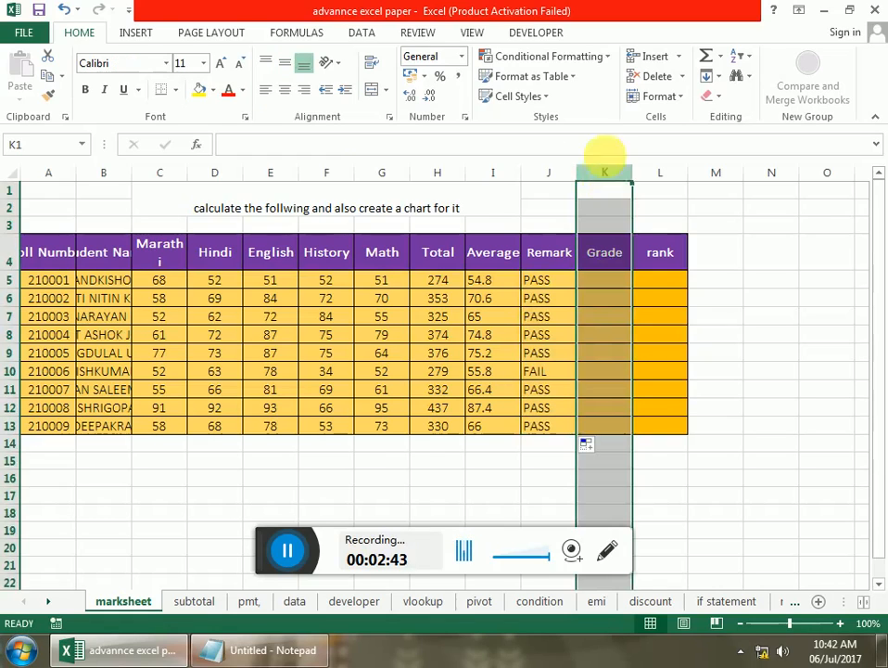
{"action": "left_click", "coordinate": [680, 59]}
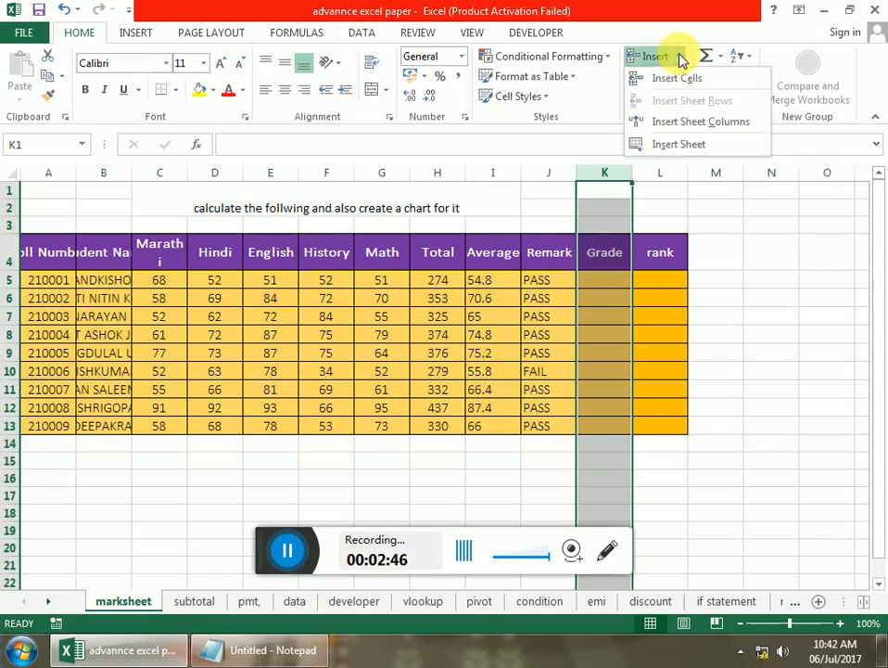
{"action": "left_click", "coordinate": [694, 125]}
{"action": "left_click", "coordinate": [603, 260]}
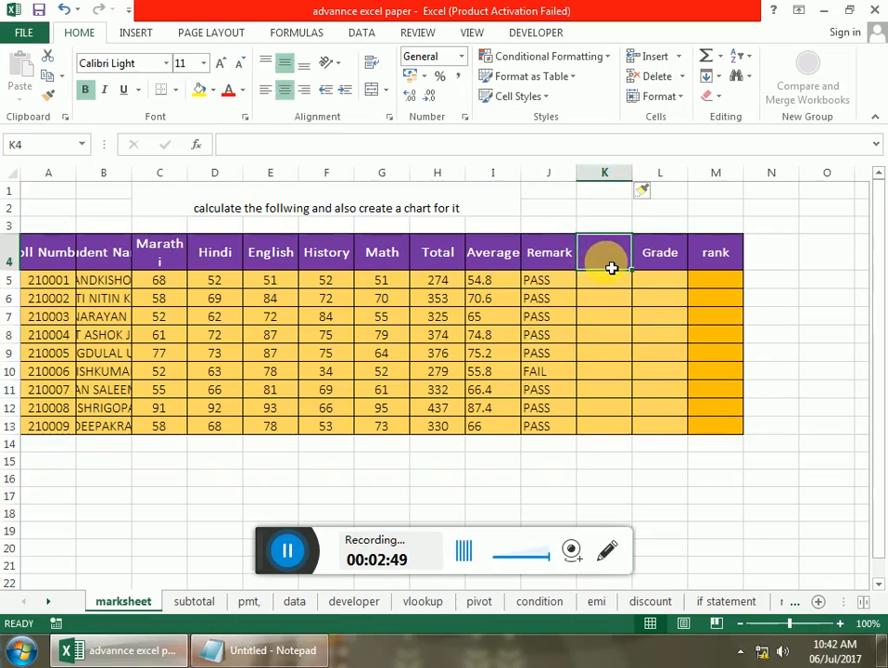
{"action": "type", "text": "REMARK"}
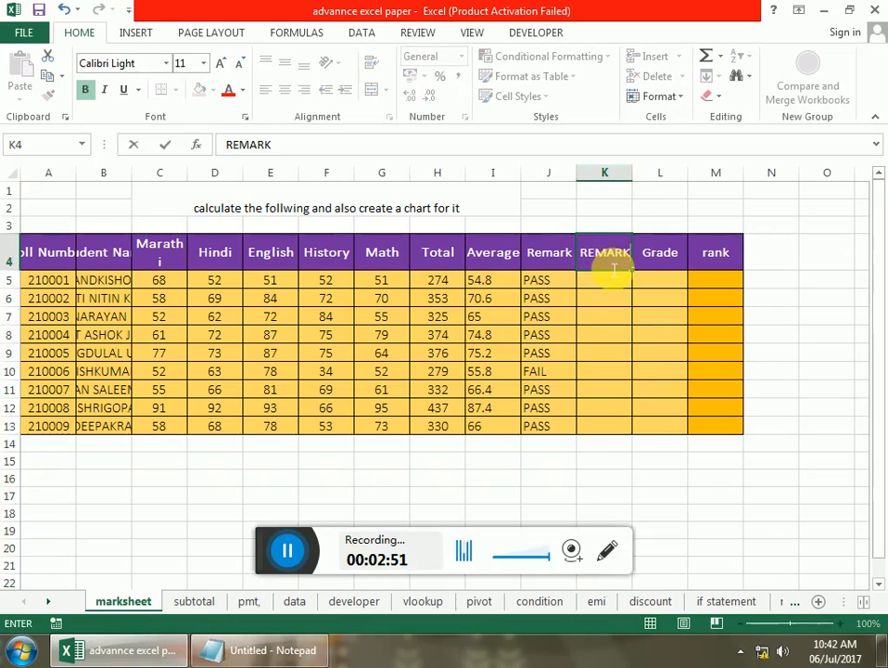
{"action": "key", "text": "Return"}
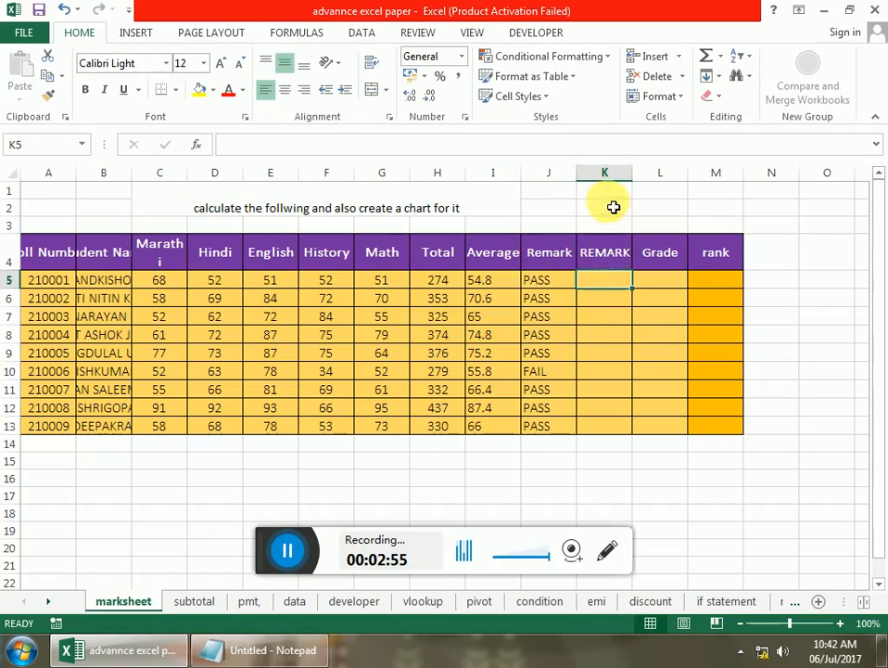
Insert another column before the new REMARK column and enter the heading MIN in K4.
{"action": "left_click", "coordinate": [604, 173]}
{"action": "left_click", "coordinate": [676, 56]}
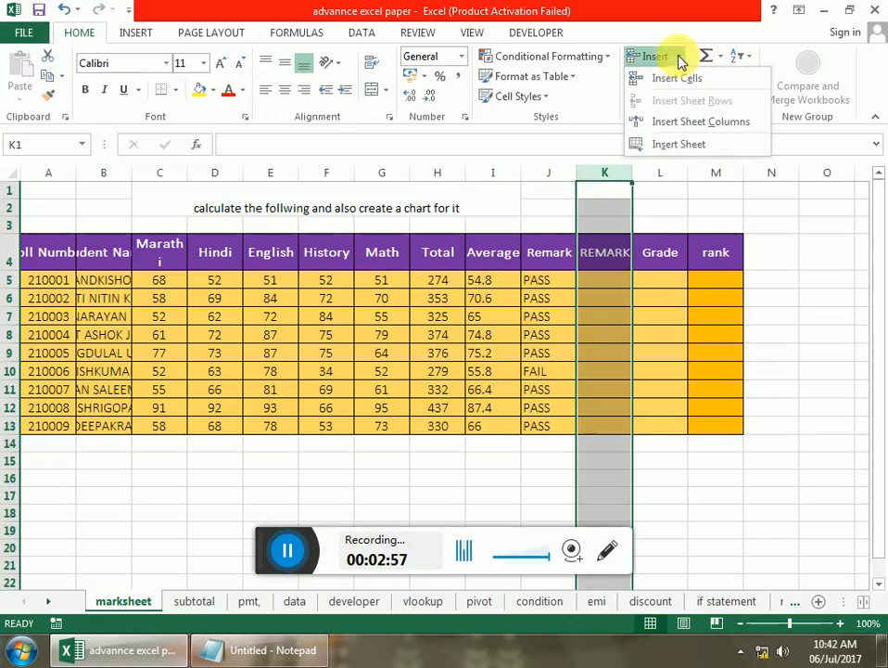
{"action": "left_click", "coordinate": [688, 123]}
{"action": "left_click", "coordinate": [608, 260]}
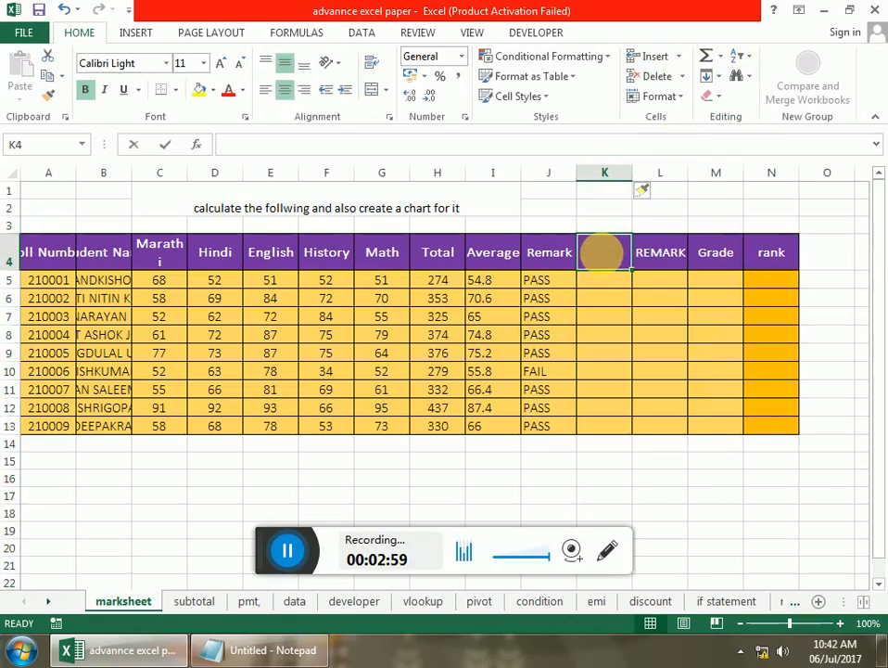
{"action": "type", "text": "MIN"}
{"action": "key", "text": "Return"}
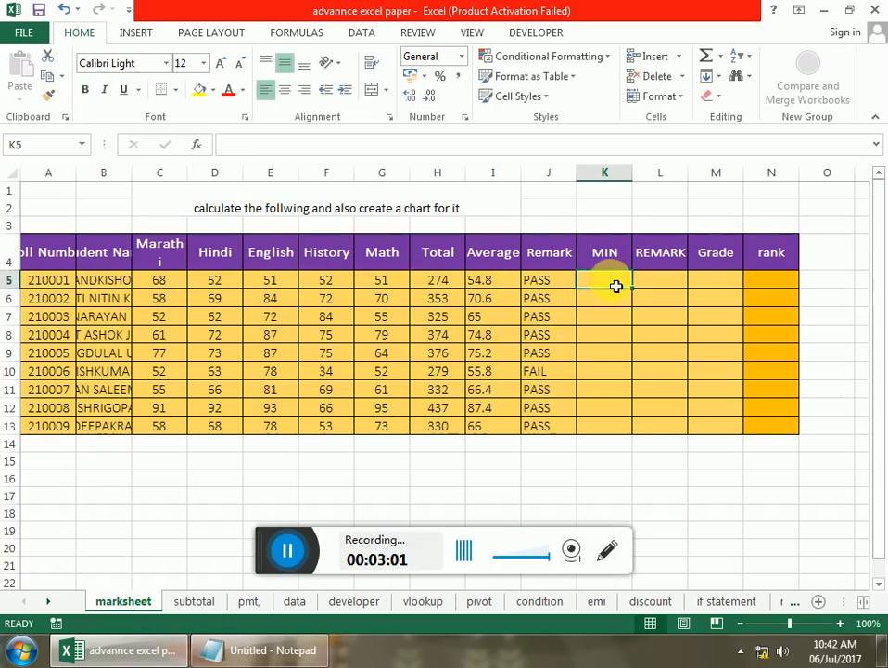
Calculate the minimum of marks C5:G5 in K5 with the MIN function and copy the formula down the MIN column to K13.
{"action": "left_click", "coordinate": [719, 57]}
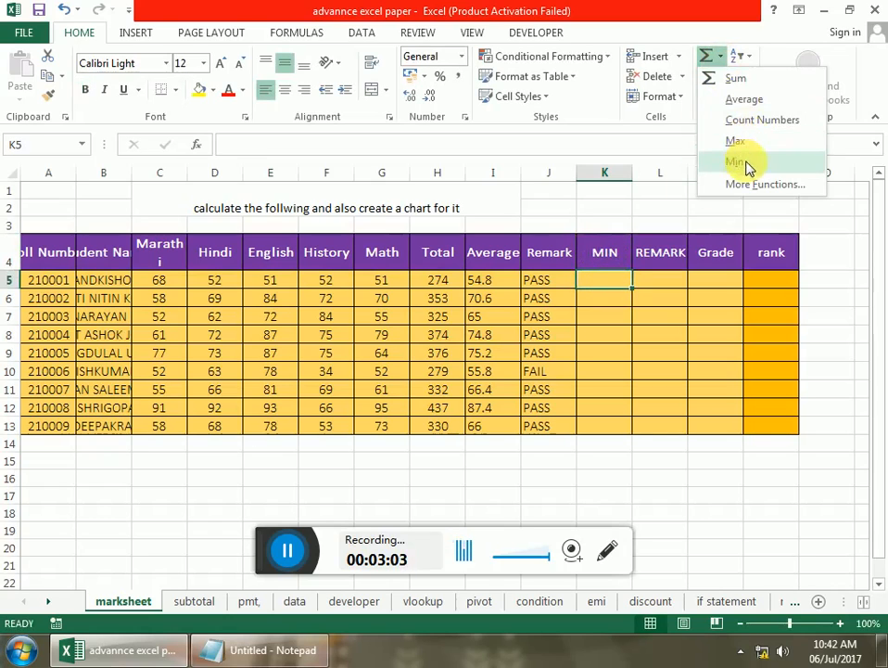
{"action": "left_click", "coordinate": [747, 164]}
{"action": "left_click", "coordinate": [170, 283]}
{"action": "left_click_drag", "start_coordinate": [225, 284], "coordinate": [390, 290]}
{"action": "key", "text": "ctrl+Return"}
{"action": "key", "text": "Return"}
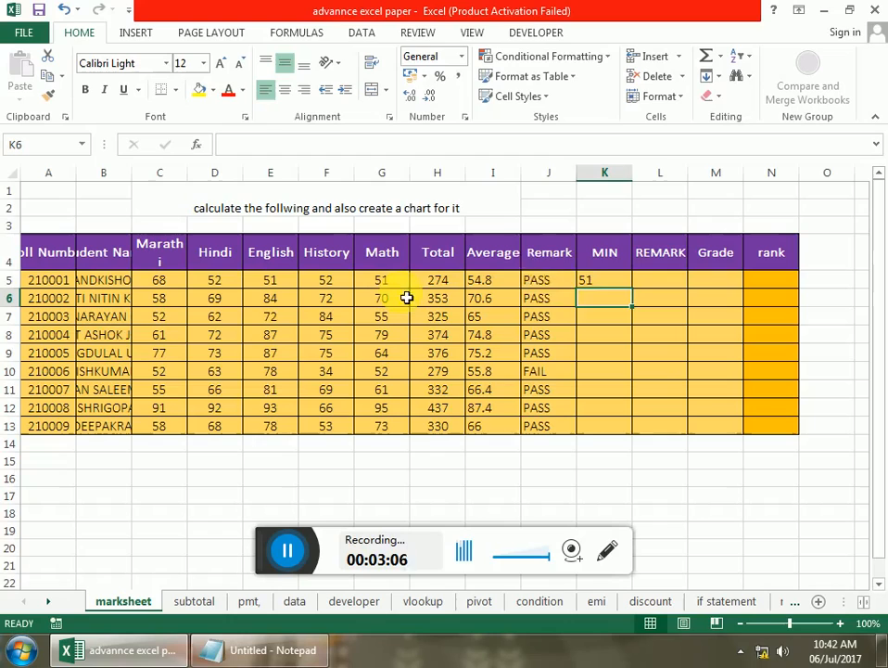
{"action": "left_click", "coordinate": [616, 285]}
{"action": "double_click", "coordinate": [632, 290]}
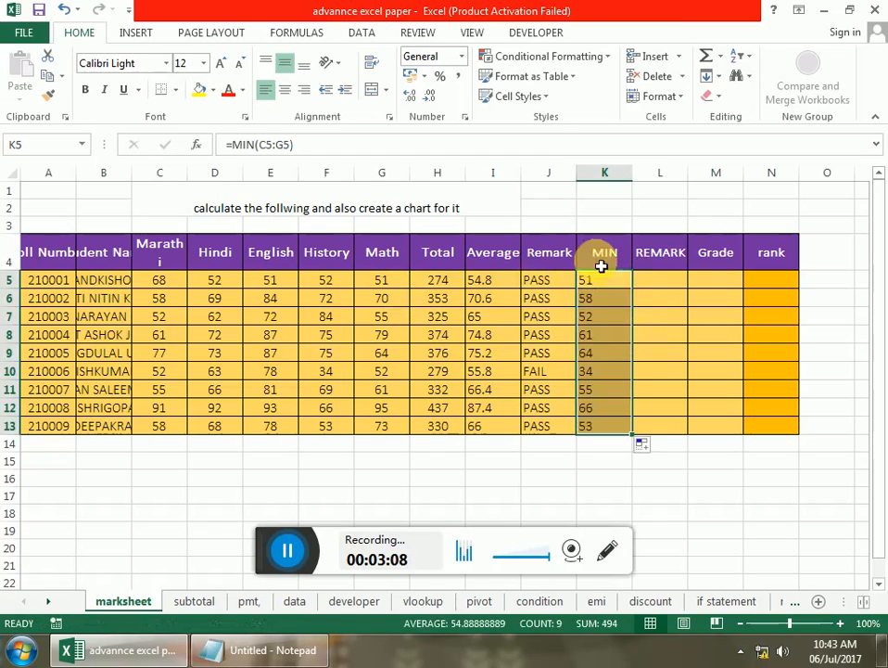
Start an IF formula in REMARK cell L5 that tests whether the minimum mark meets K5>=35.
{"action": "left_click", "coordinate": [662, 285]}
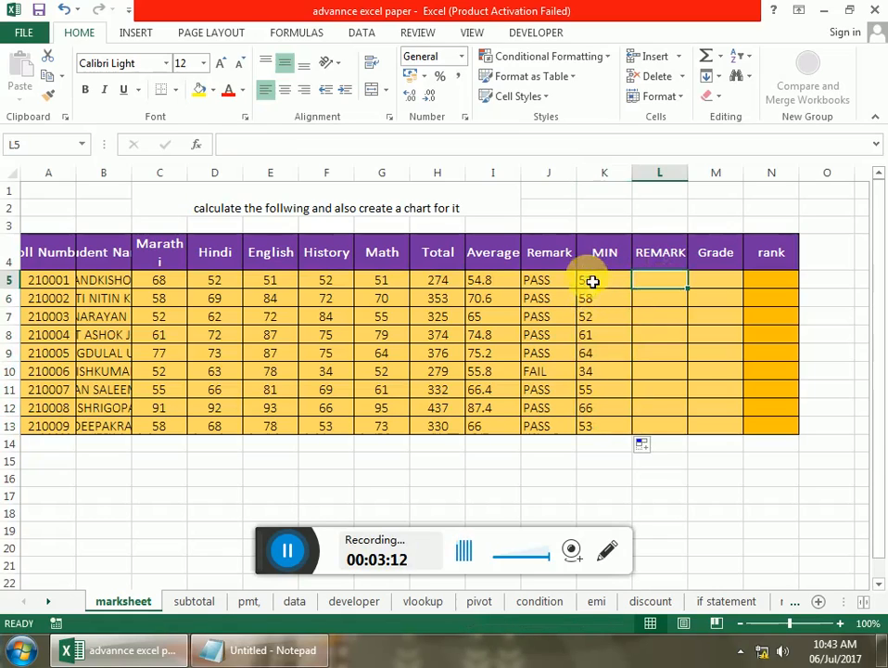
{"action": "type", "text": "="}
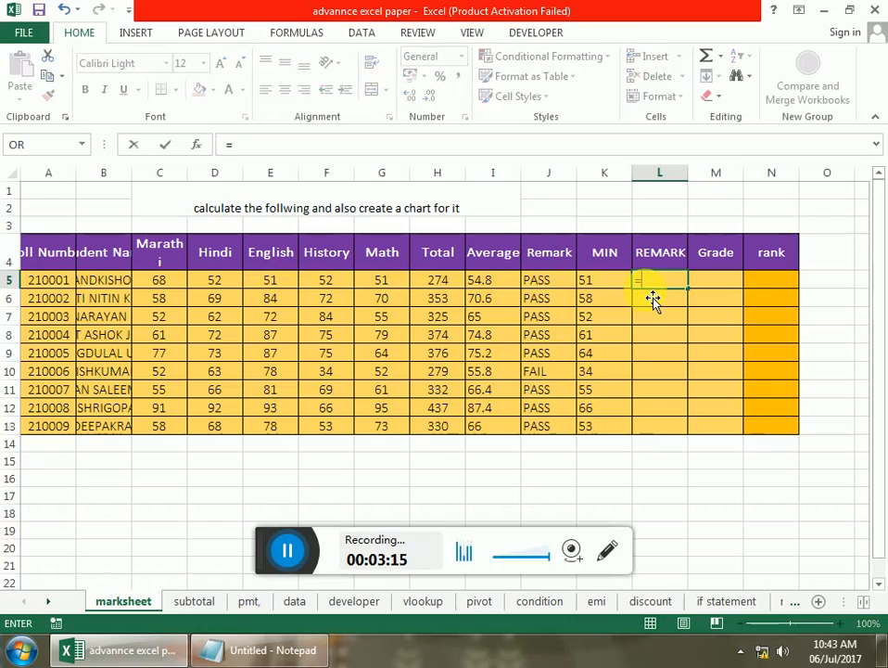
{"action": "type", "text": "IF("}
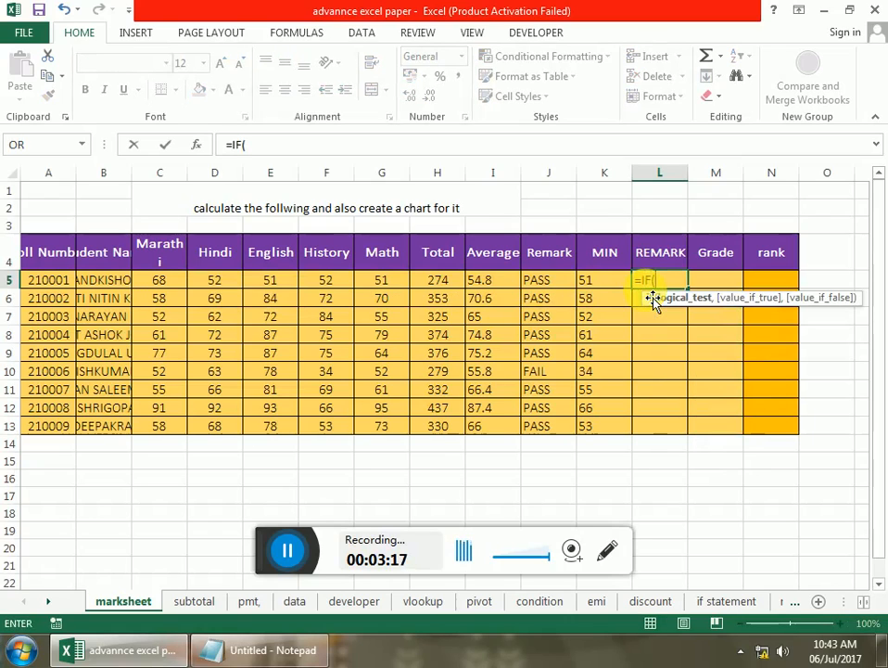
{"action": "left_click", "coordinate": [598, 287]}
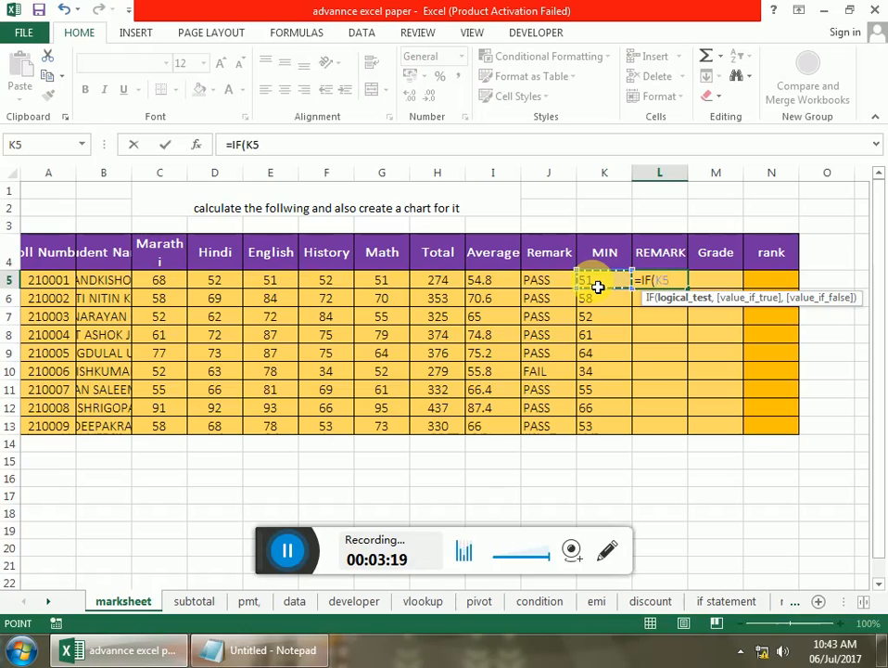
{"action": "type", "text": ">=35"}
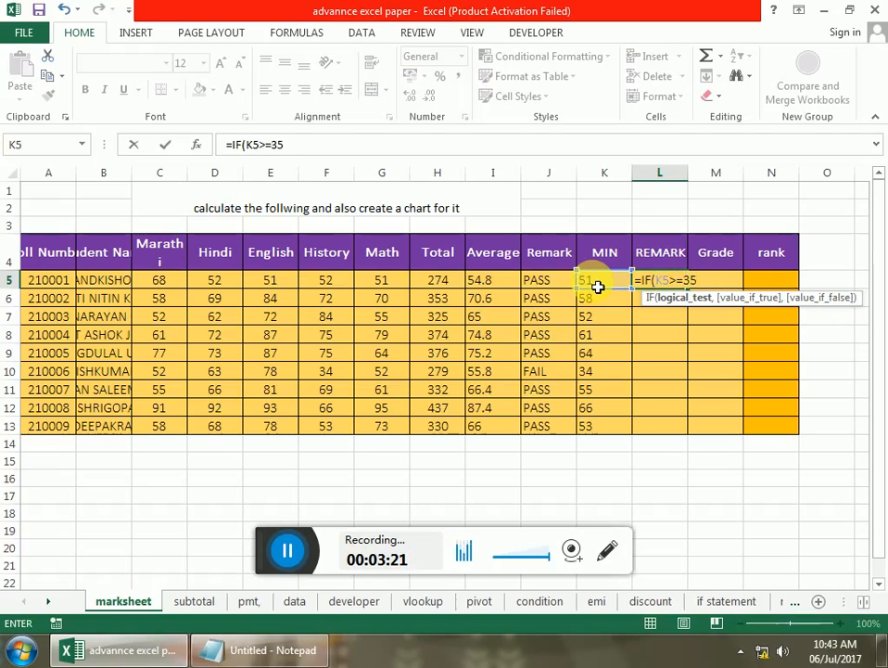
Complete the L5 formula with "PASS" if true and "FAIL" if false, and copy it down the REMARK column to L13.
{"action": "type", "text": ",\"PASS"}
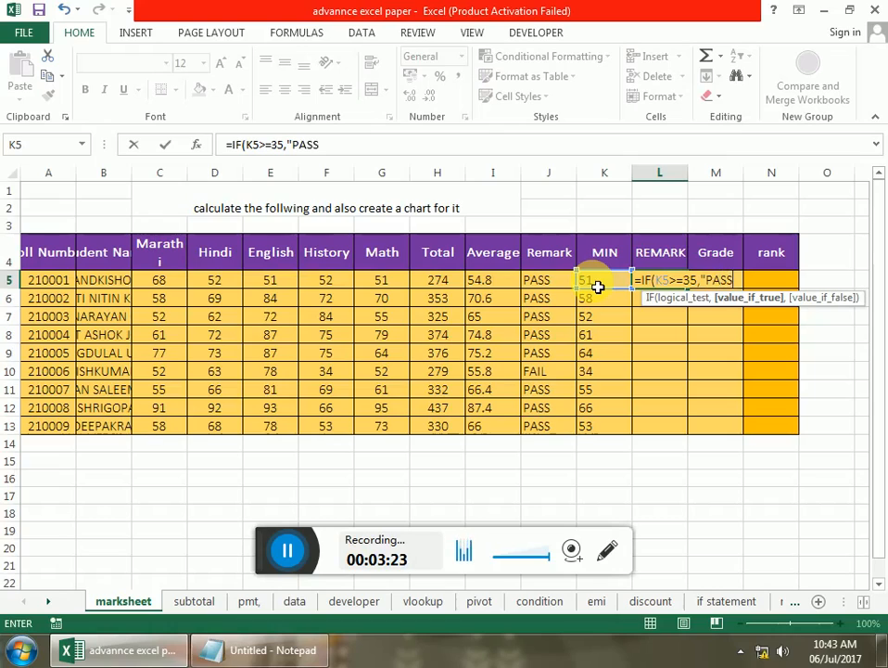
{"action": "type", "text": "\",\""}
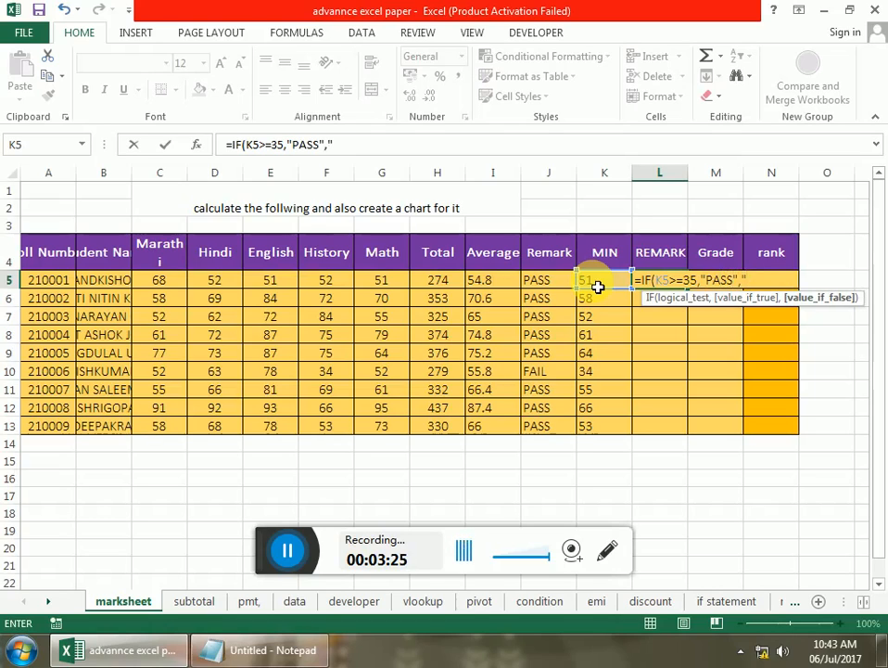
{"action": "type", "text": "FAIL\""}
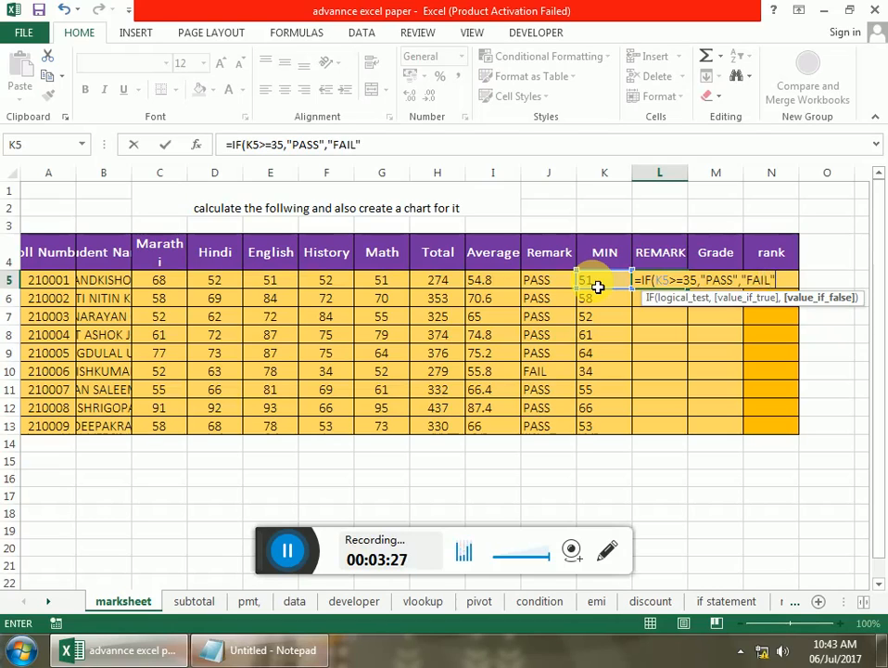
{"action": "type", "text": ")"}
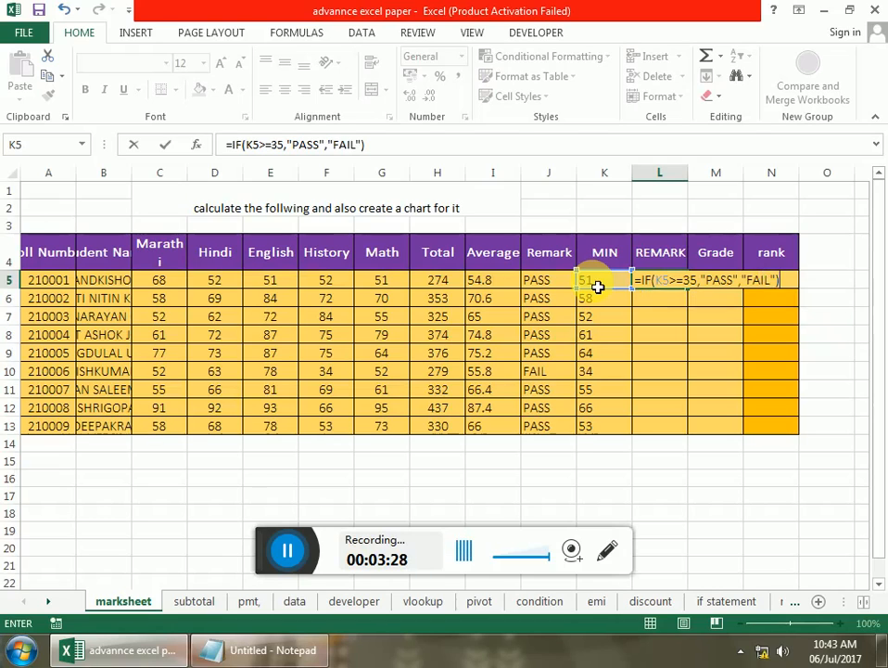
{"action": "key", "text": "Return"}
{"action": "left_click", "coordinate": [671, 283]}
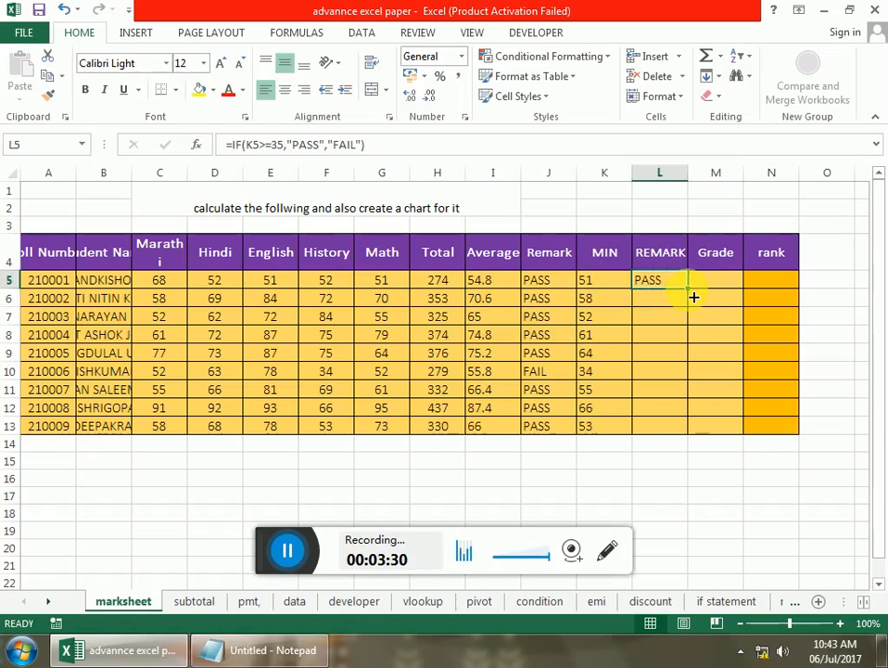
{"action": "double_click", "coordinate": [689, 289]}
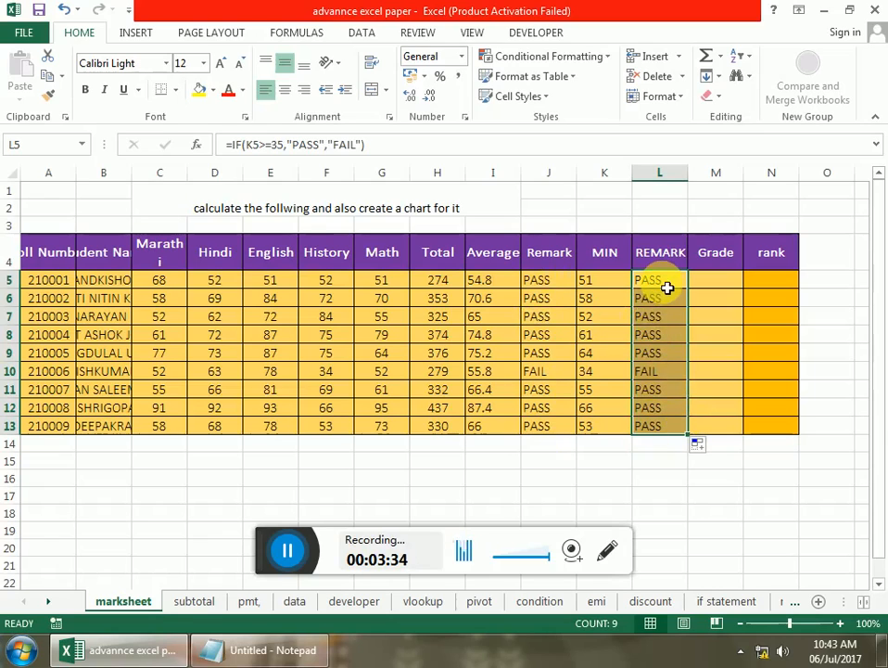
Start an IF formula with a nested AND in Grade cell M5, using L5="PASS" as the first condition.
{"action": "left_click", "coordinate": [562, 289]}
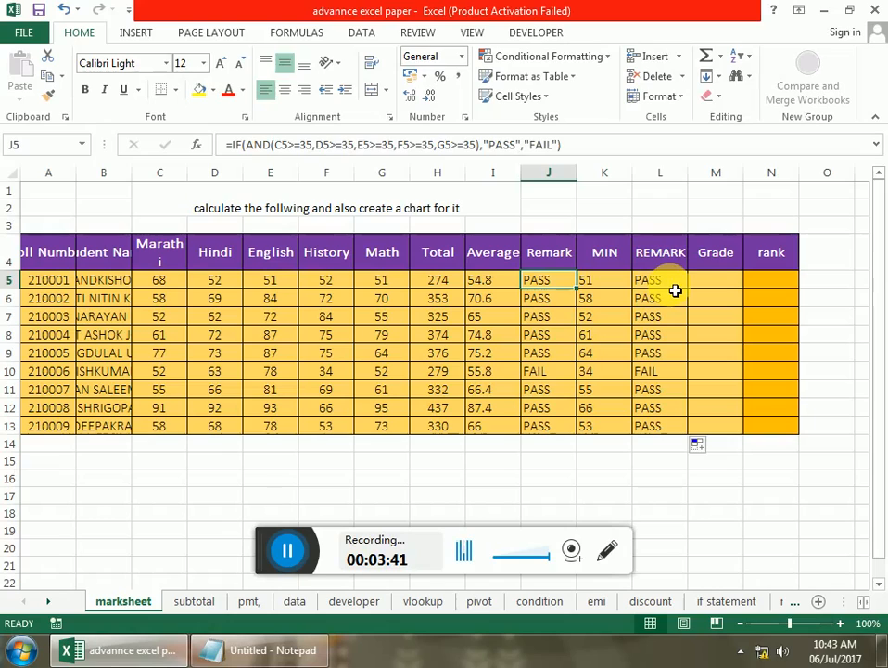
{"action": "left_click", "coordinate": [676, 287]}
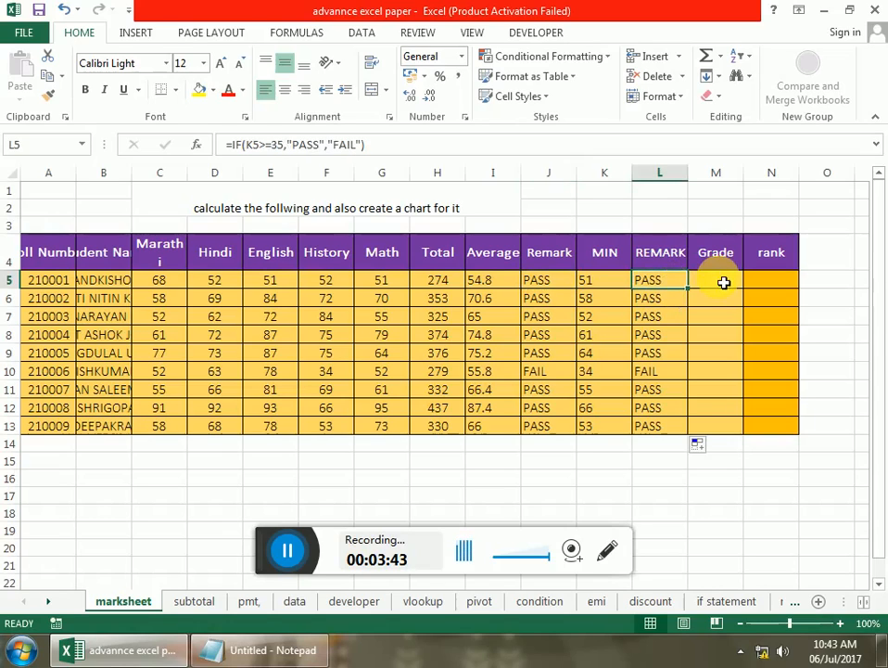
{"action": "left_click", "coordinate": [729, 287]}
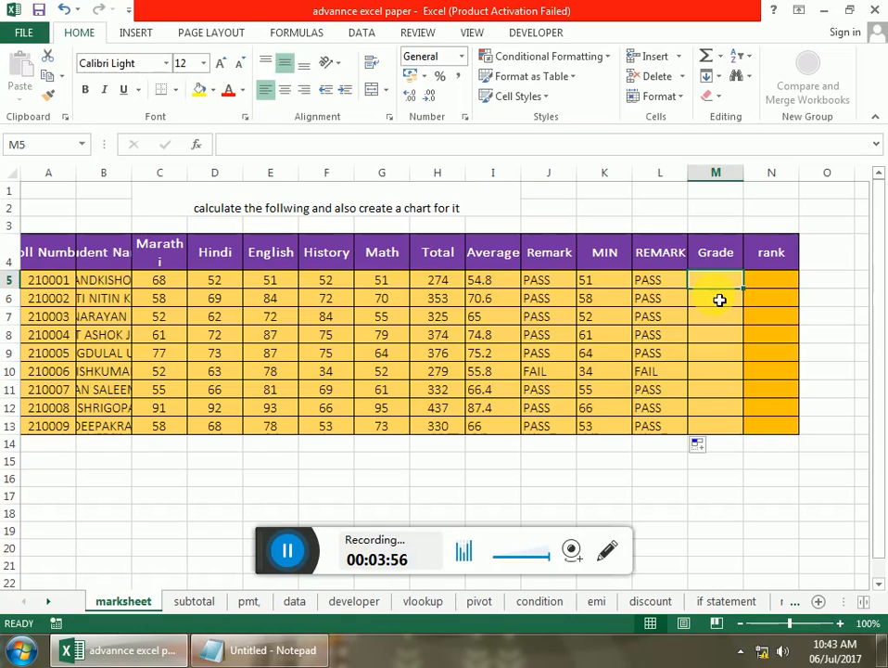
{"action": "type", "text": "=IF"}
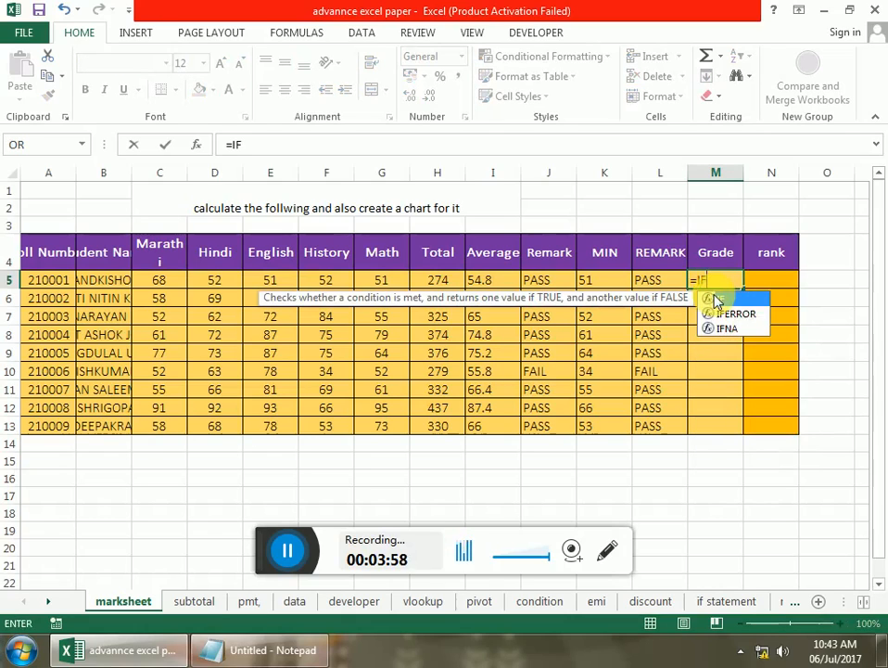
{"action": "type", "text": "(AN"}
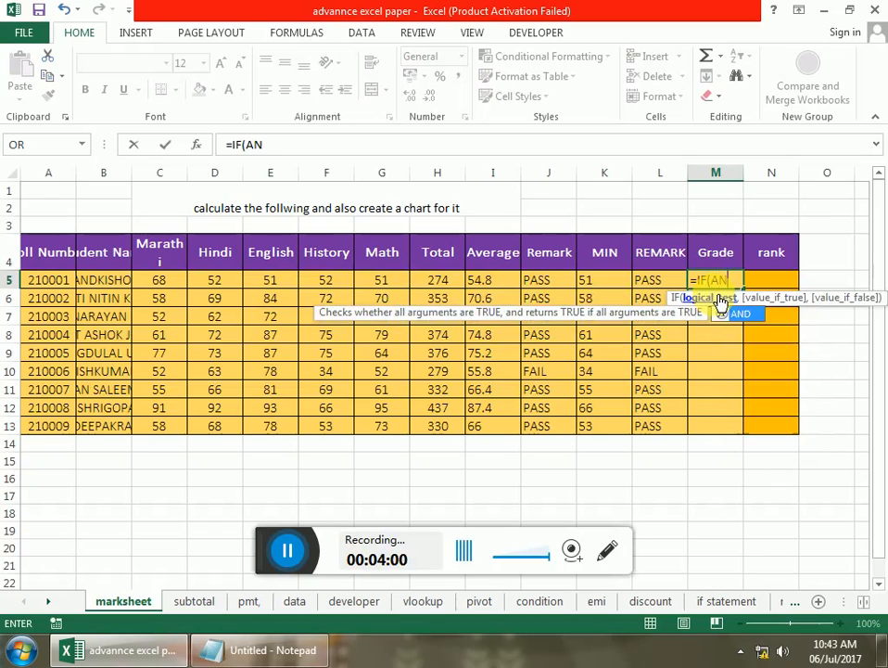
{"action": "type", "text": "D("}
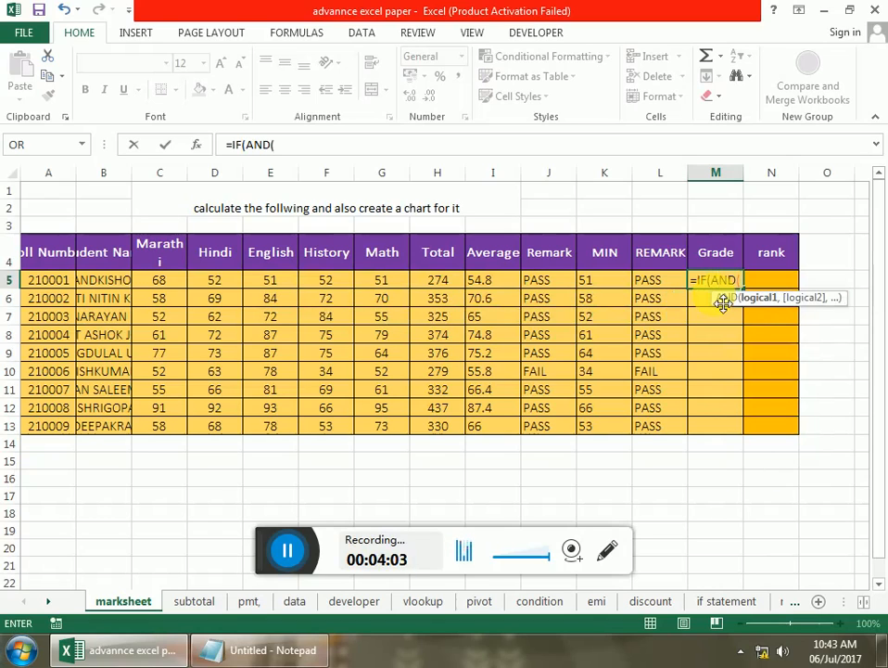
{"action": "left_click", "coordinate": [658, 290]}
{"action": "type", "text": "=\"PASS"}
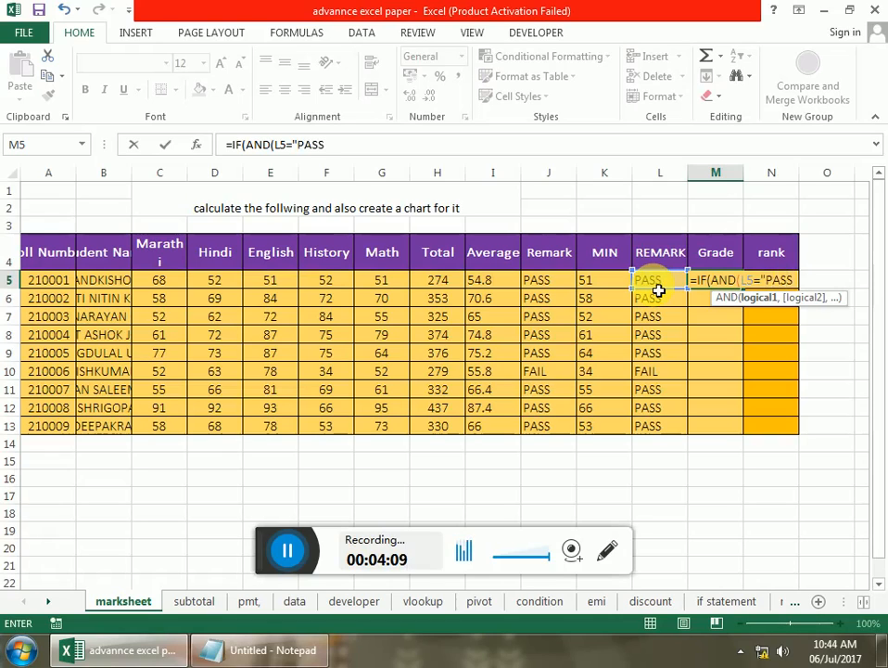
{"action": "type", "text": "\","}
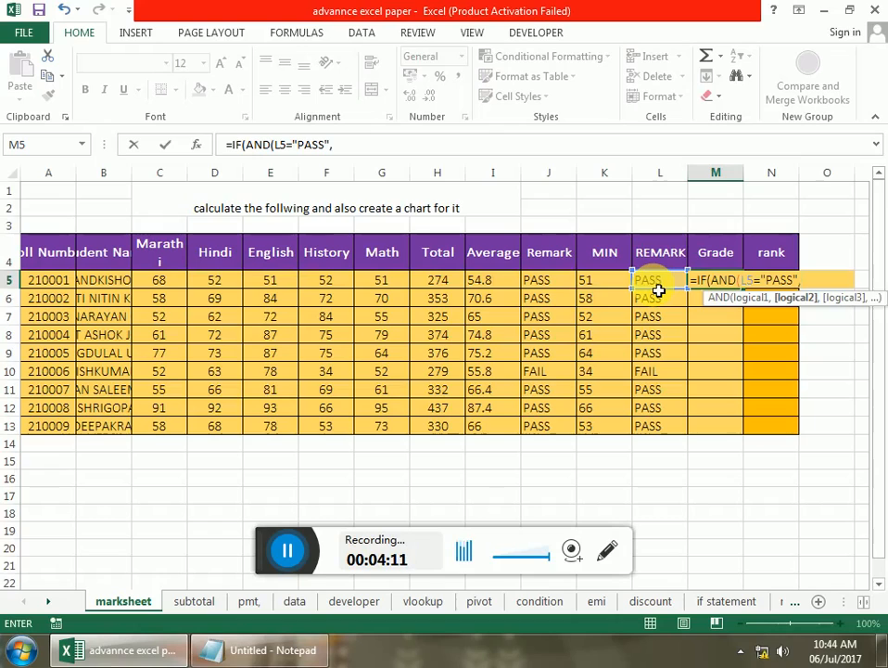
Add the condition I5>=75 to the AND test in M5, close the AND, and return "A+" if true.
{"action": "left_click", "coordinate": [495, 286]}
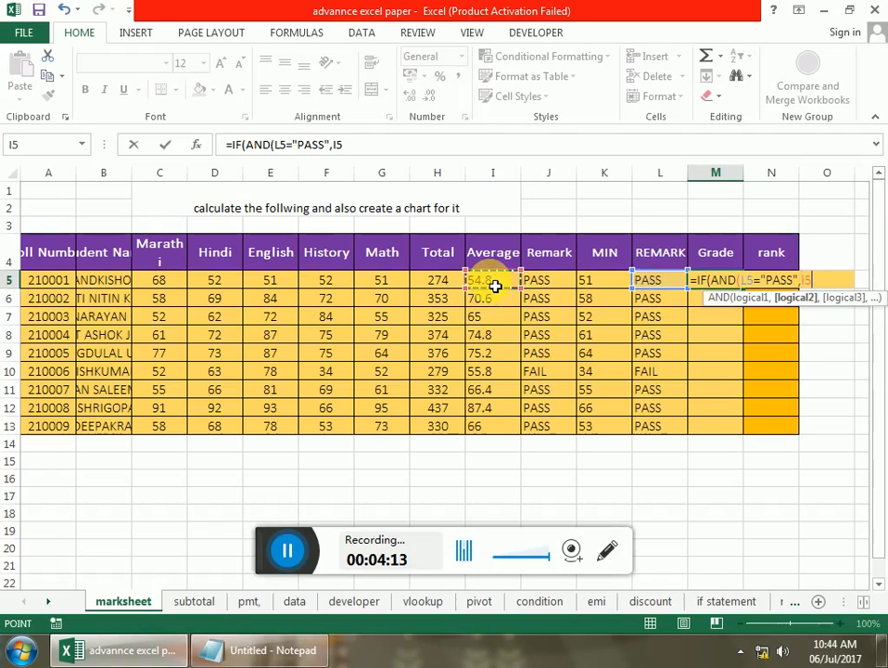
{"action": "type", "text": ">=75"}
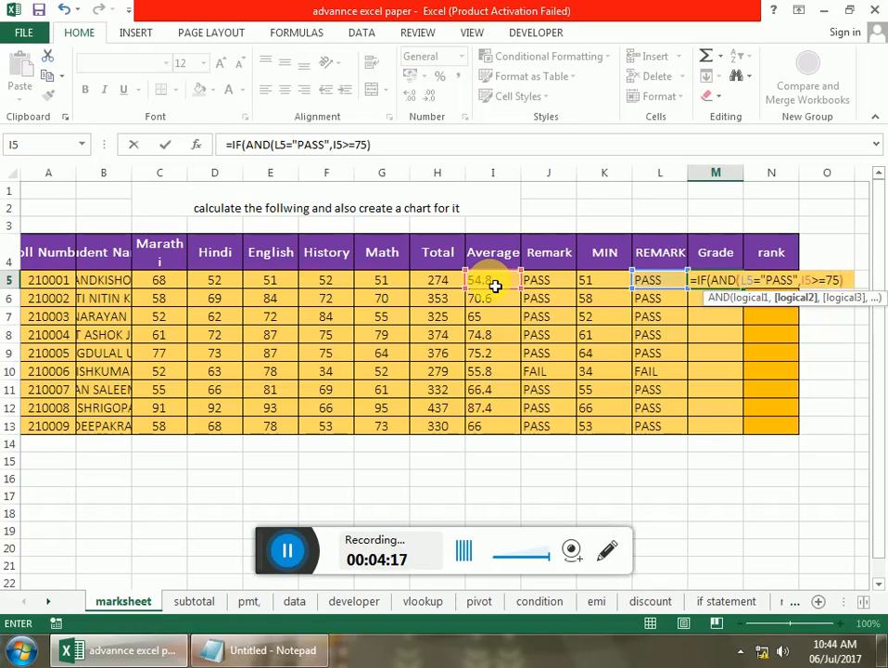
{"action": "type", "text": "),\""}
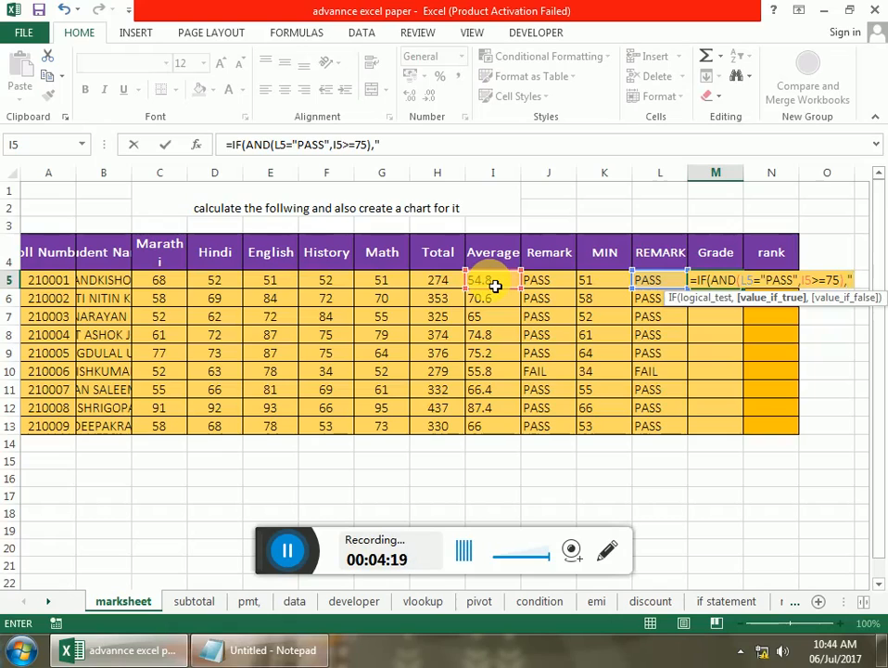
{"action": "type", "text": "A+\""}
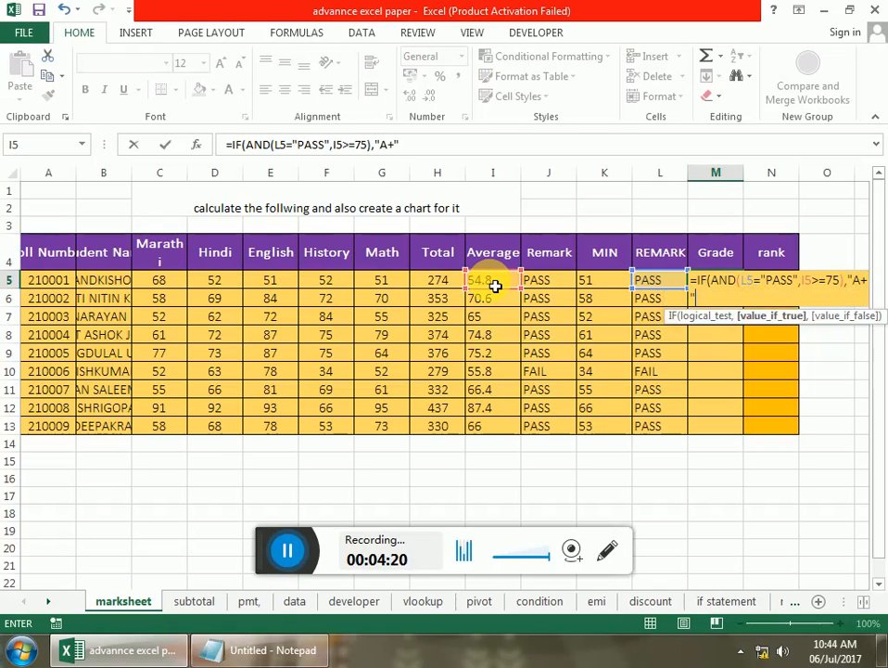
{"action": "type", "text": ","}
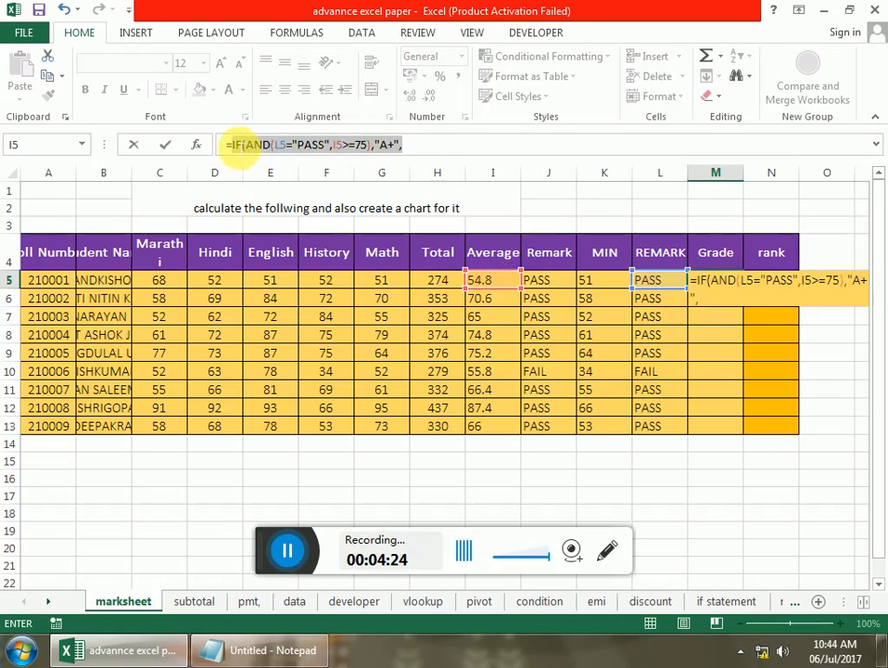
Repeat the IF(AND(L5="PASS",I5>=75),"A+", block three more times in the M5 formula and enlarge the formula area to two lines.
{"action": "key", "text": "ctrl+c"}
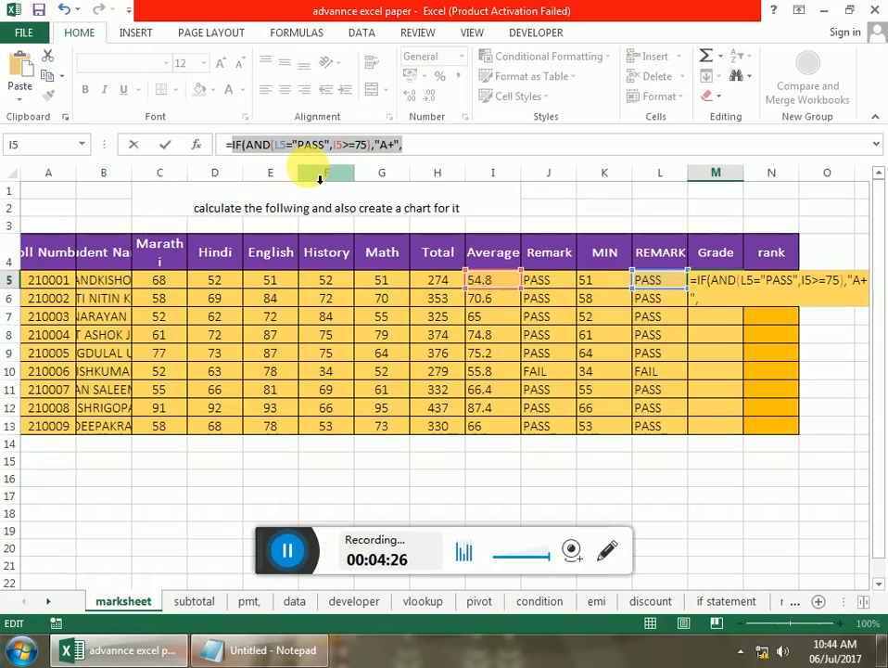
{"action": "left_click", "coordinate": [432, 145]}
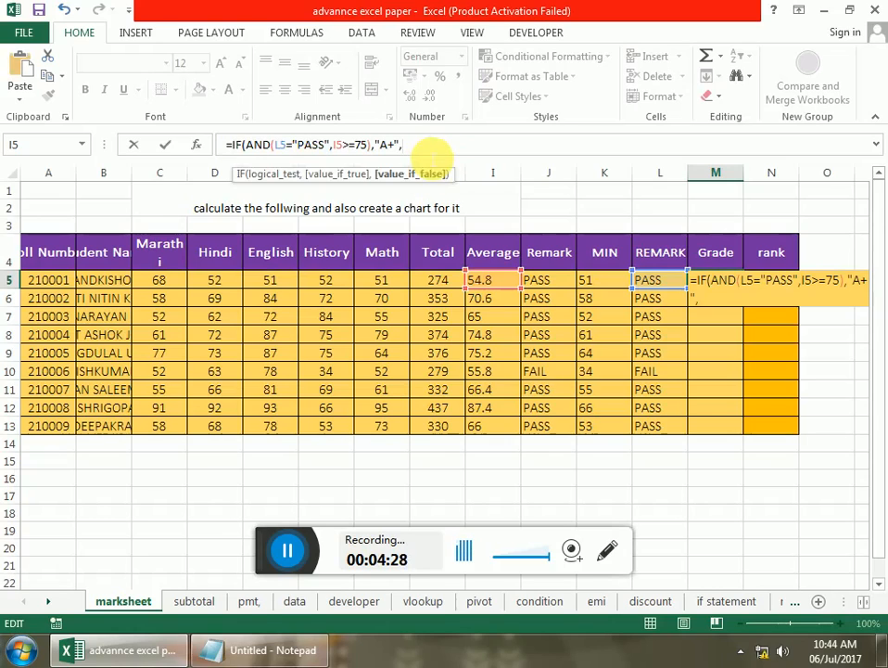
{"action": "key", "text": "ctrl+v"}
{"action": "key", "text": "ctrl+v"}
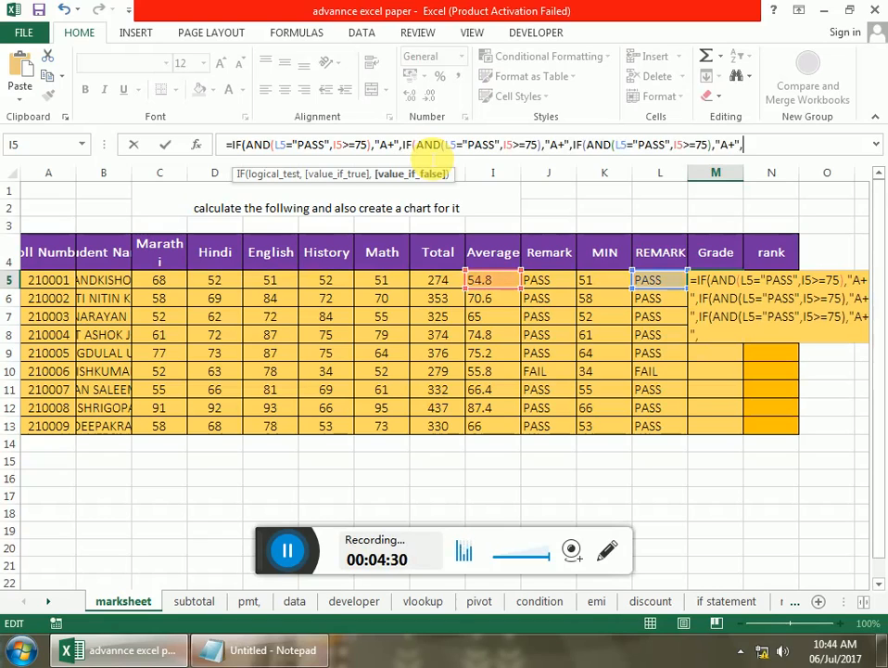
{"action": "key", "text": "ctrl+v"}
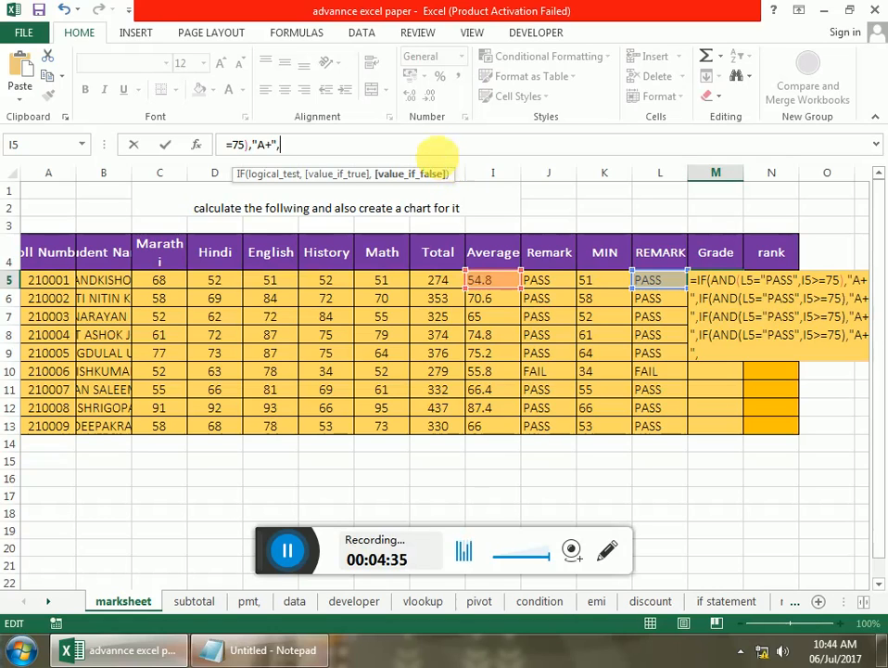
{"action": "left_click_drag", "start_coordinate": [440, 172], "coordinate": [436, 196]}
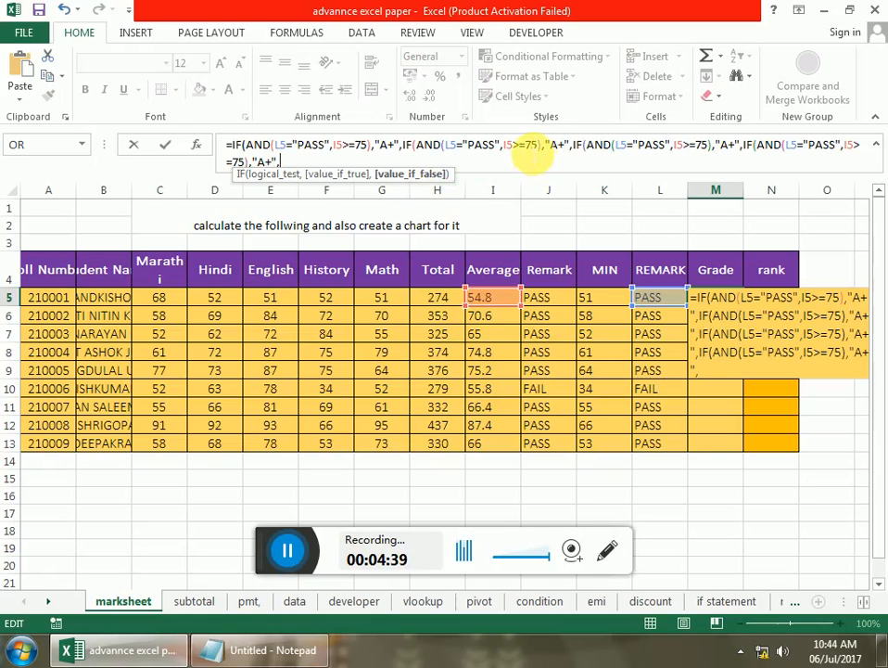
Change the second IF in the M5 formula to test I5>=60 and return "A".
{"action": "double_click", "coordinate": [531, 148]}
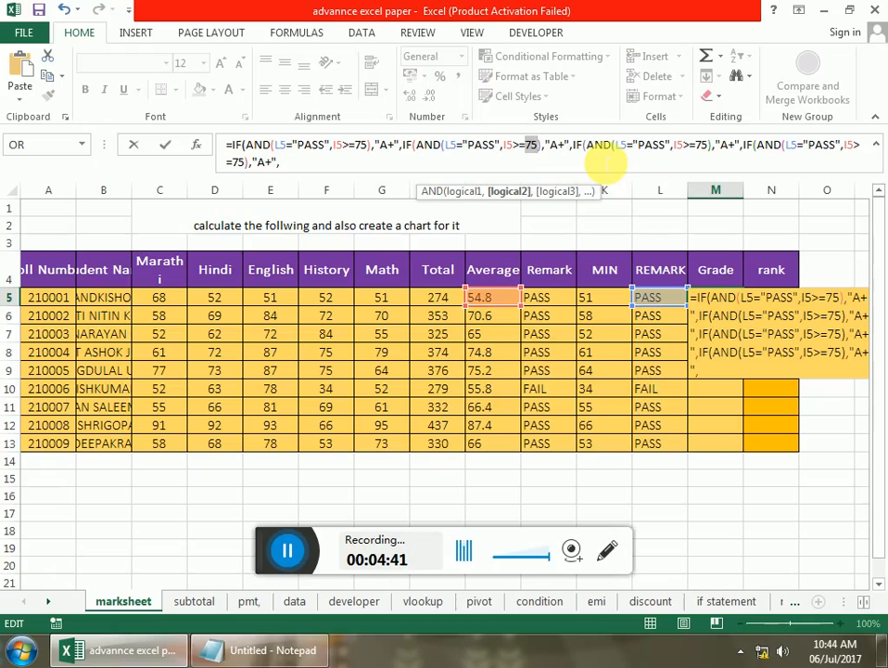
{"action": "type", "text": "60"}
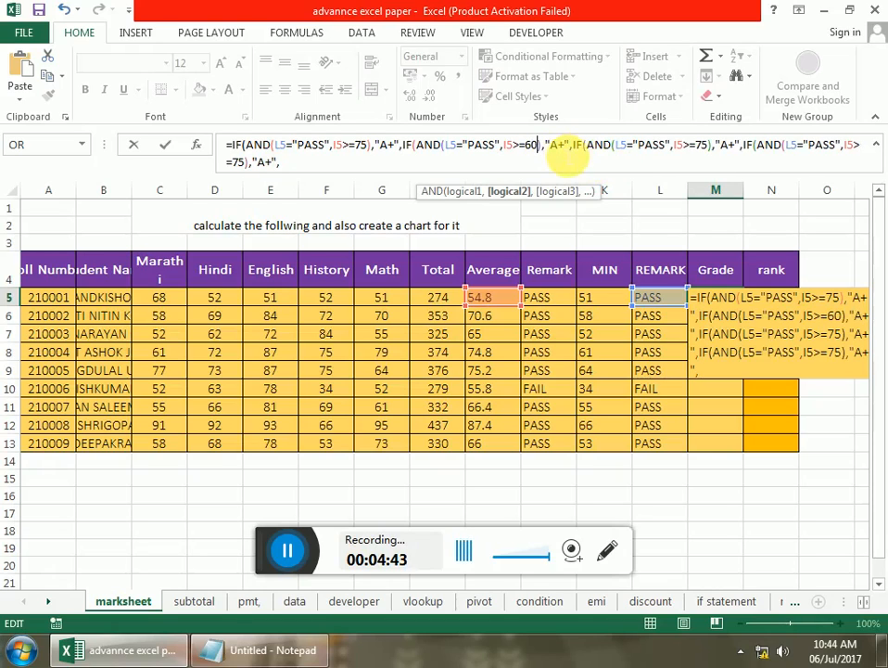
{"action": "key", "text": "Right"}
{"action": "key", "text": "Right"}
{"action": "key", "text": "Right"}
{"action": "key", "text": "Right"}
{"action": "key", "text": "Delete"}
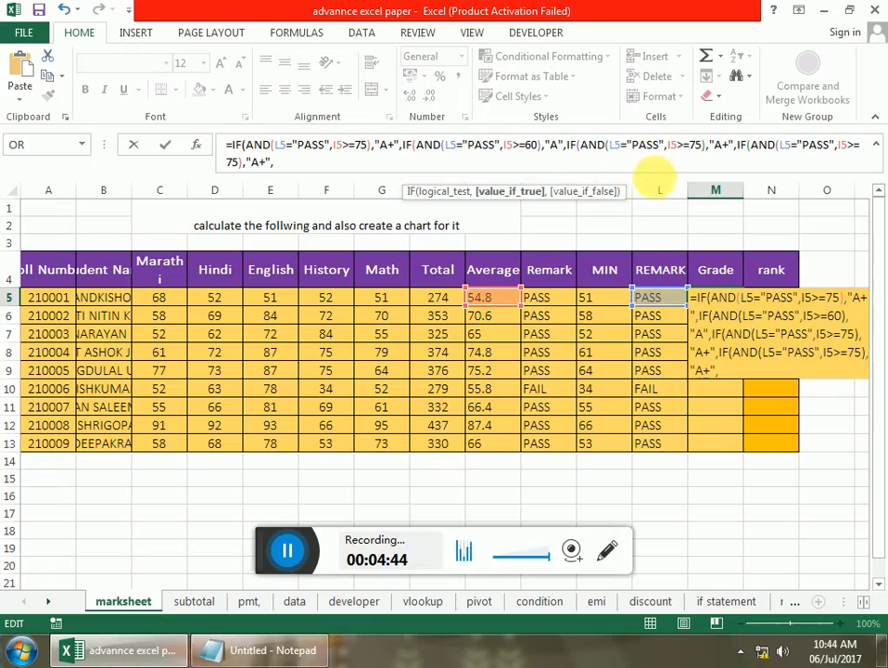
Change the third IF in the M5 formula to test I5>=45 and return "B".
{"action": "left_click", "coordinate": [690, 145]}
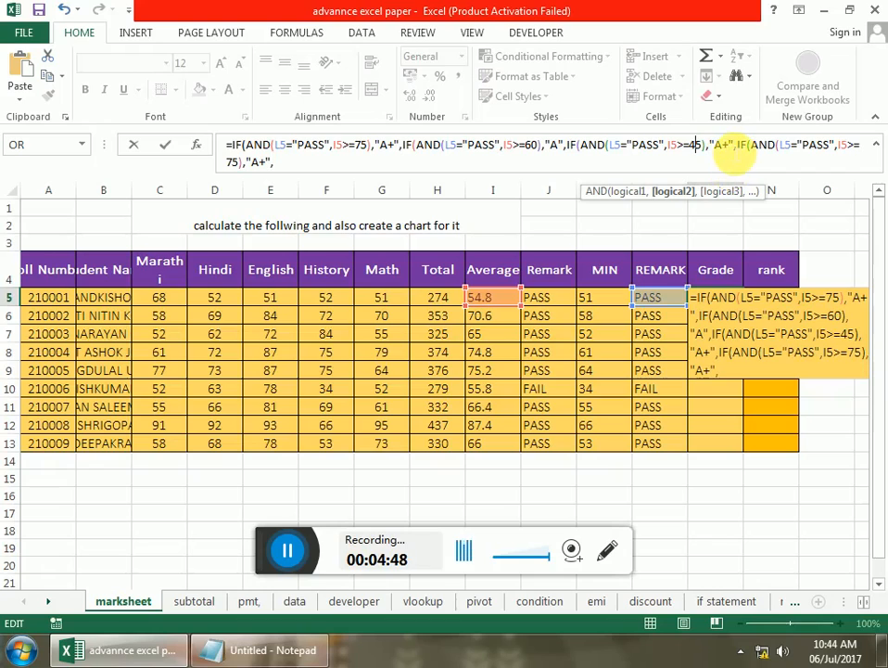
{"action": "left_click_drag", "start_coordinate": [732, 152], "coordinate": [738, 157]}
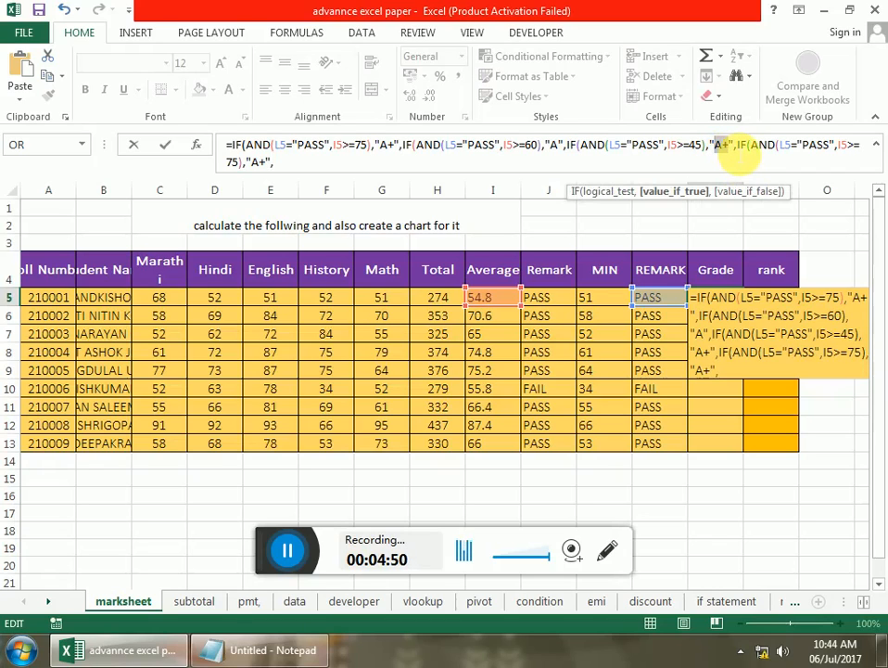
{"action": "type", "text": "B"}
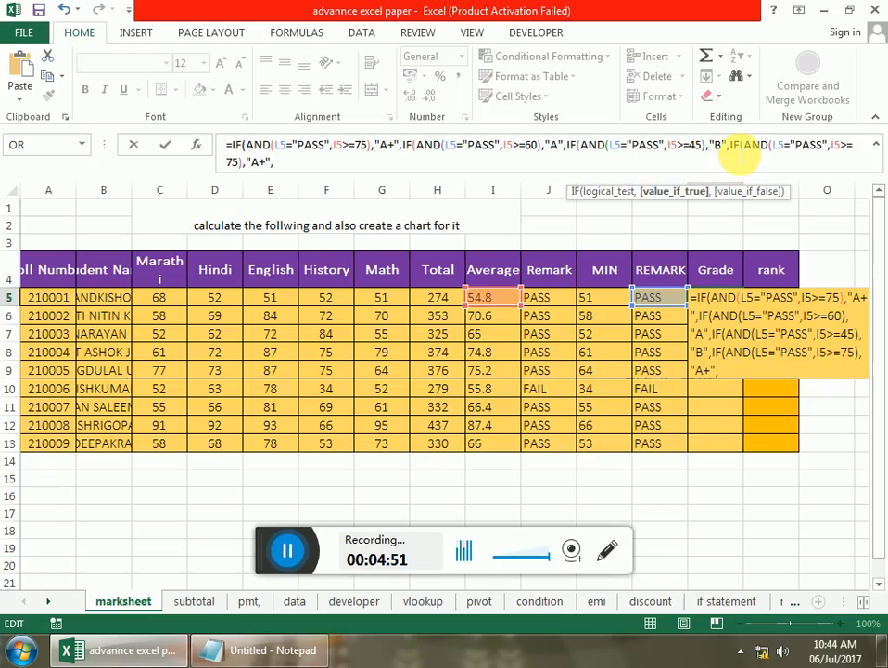
Change the fourth IF in the M5 formula to test I5>=35 and return "PASS".
{"action": "left_click", "coordinate": [232, 163]}
{"action": "key", "text": "BackSpace"}
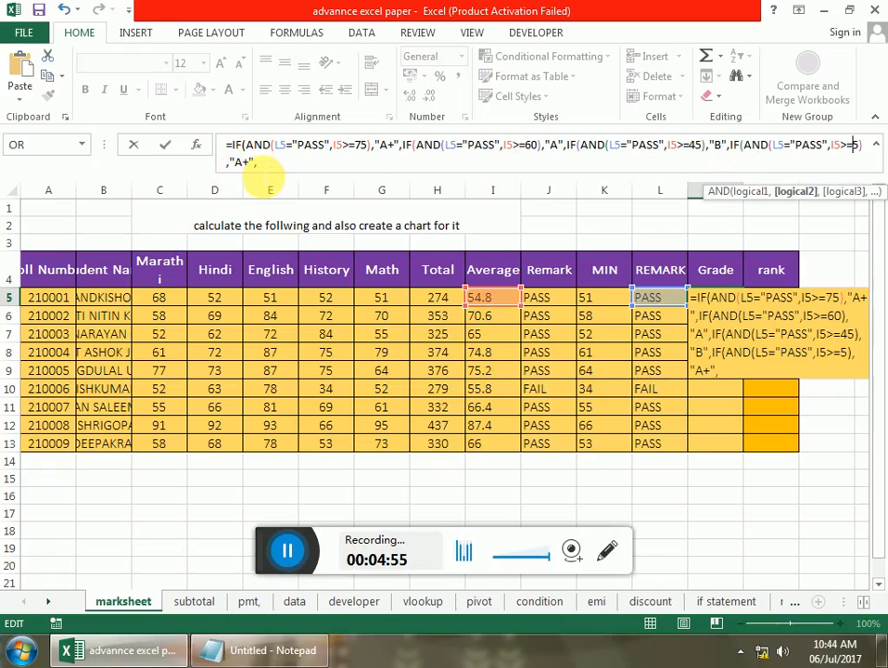
{"action": "type", "text": "3"}
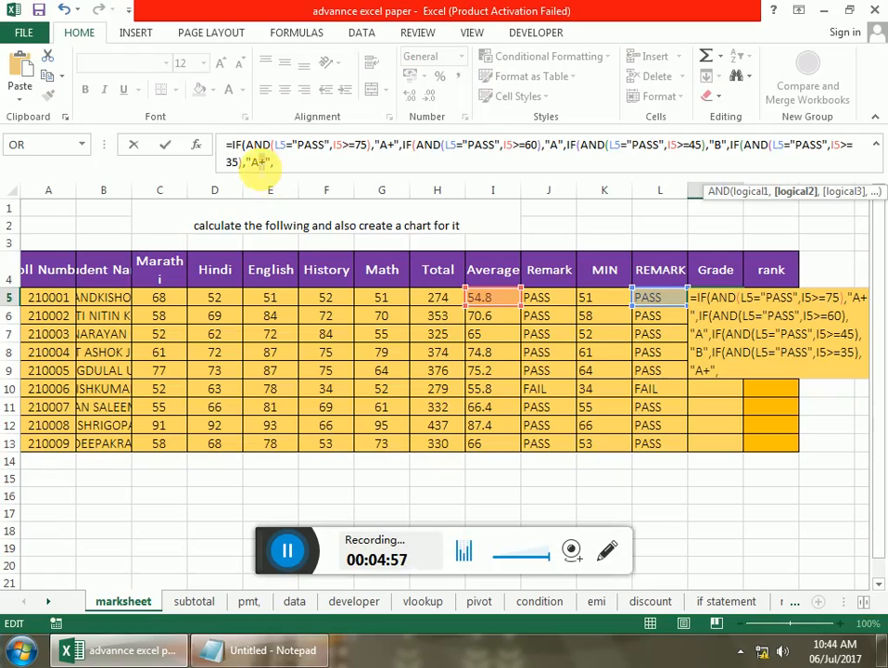
{"action": "left_click", "coordinate": [260, 163]}
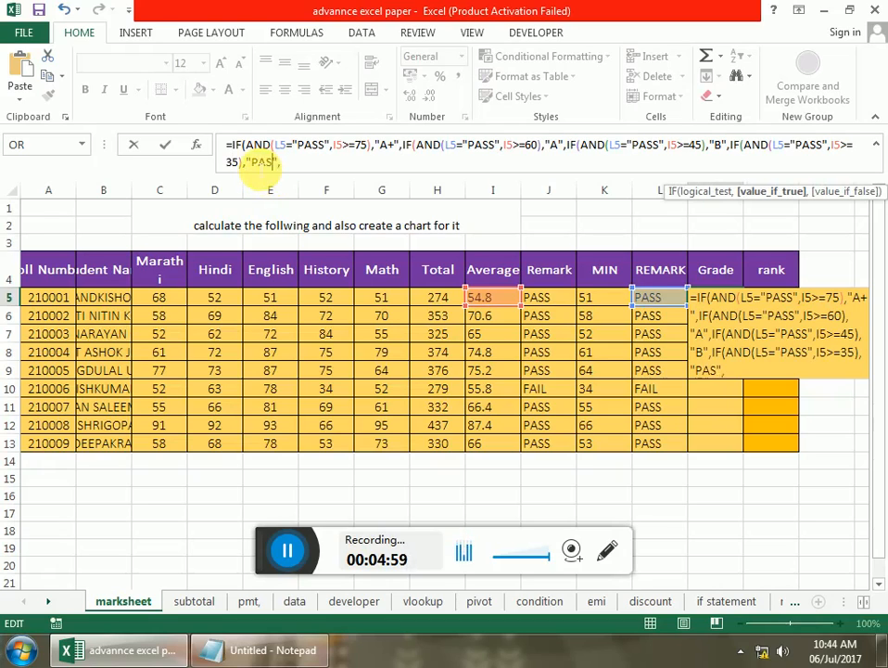
Finish the M5 formula with "FAIL" as the final false value, close all four IFs, and copy it down the Grade column to M13.
{"action": "left_click", "coordinate": [323, 169]}
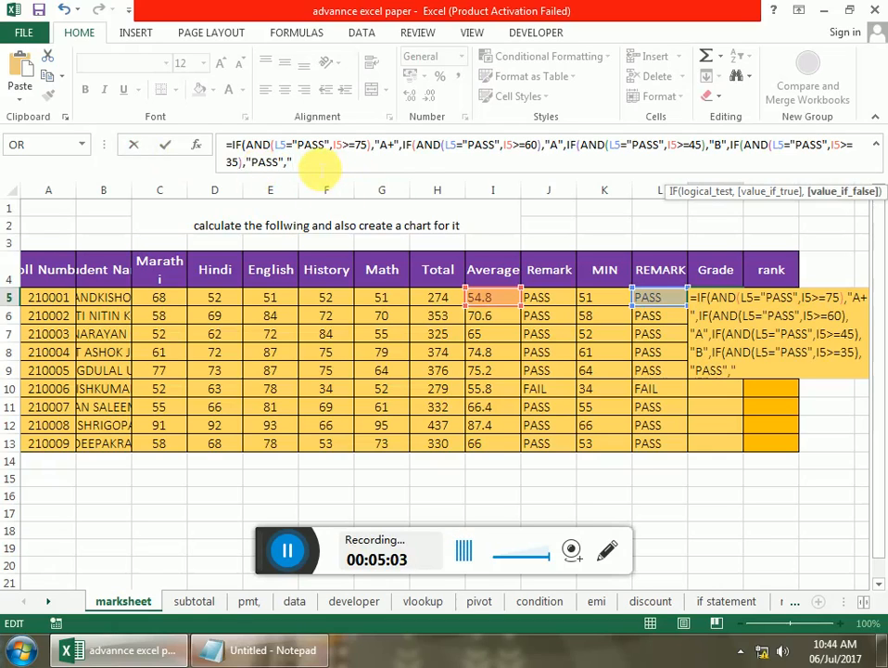
{"action": "type", "text": "\"FAIL\")"}
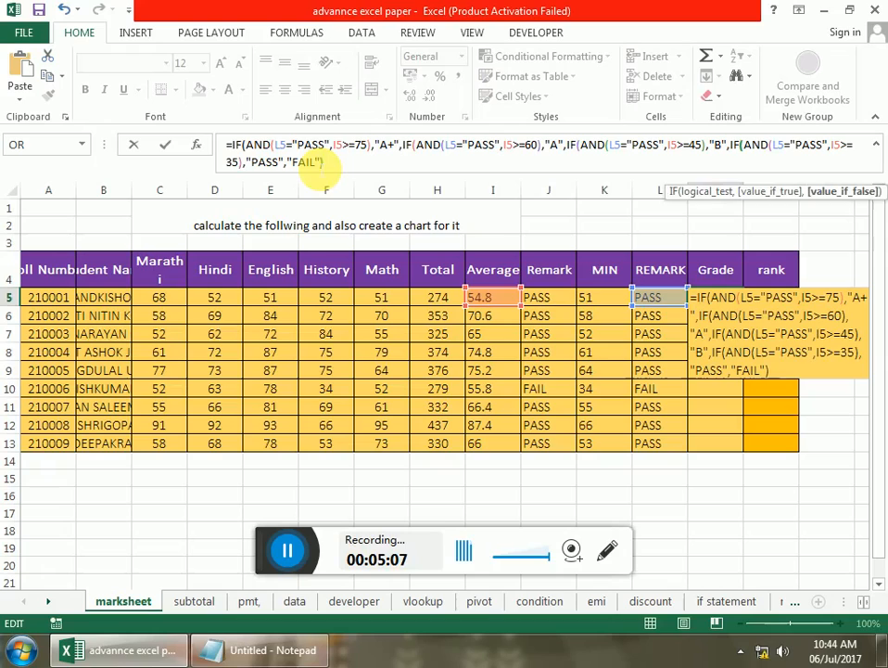
{"action": "type", "text": ")))"}
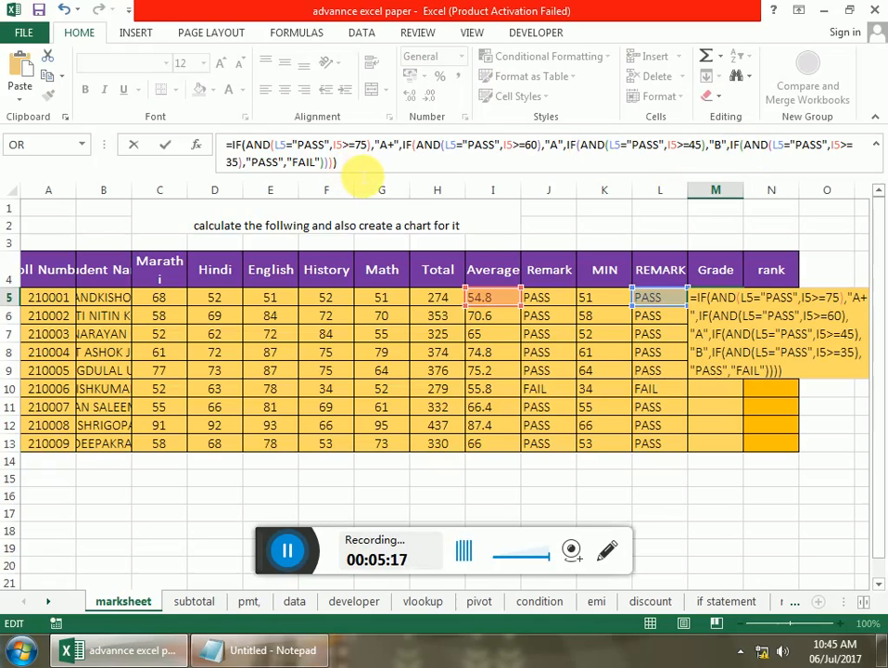
{"action": "key", "text": "Return"}
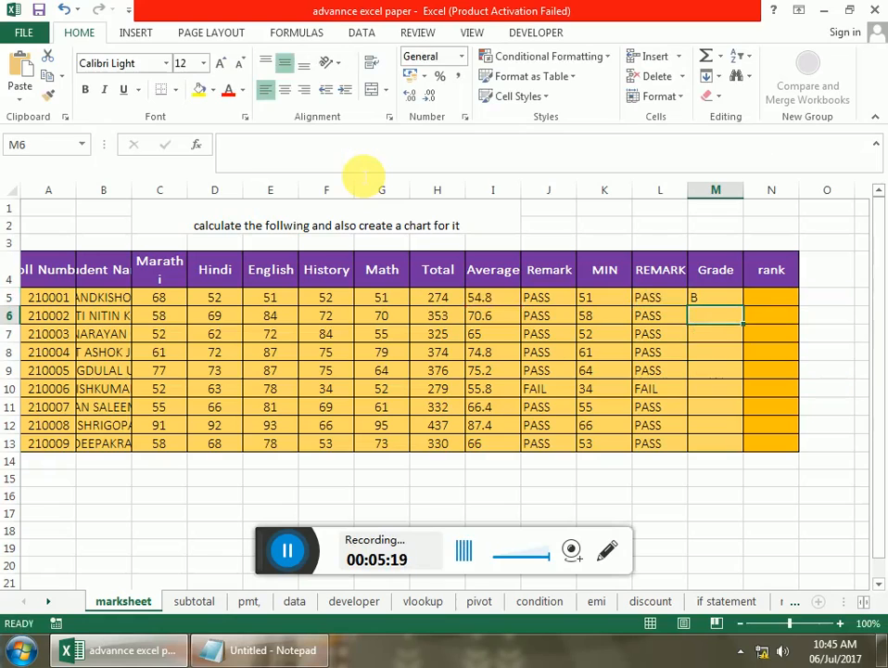
{"action": "left_click", "coordinate": [730, 298]}
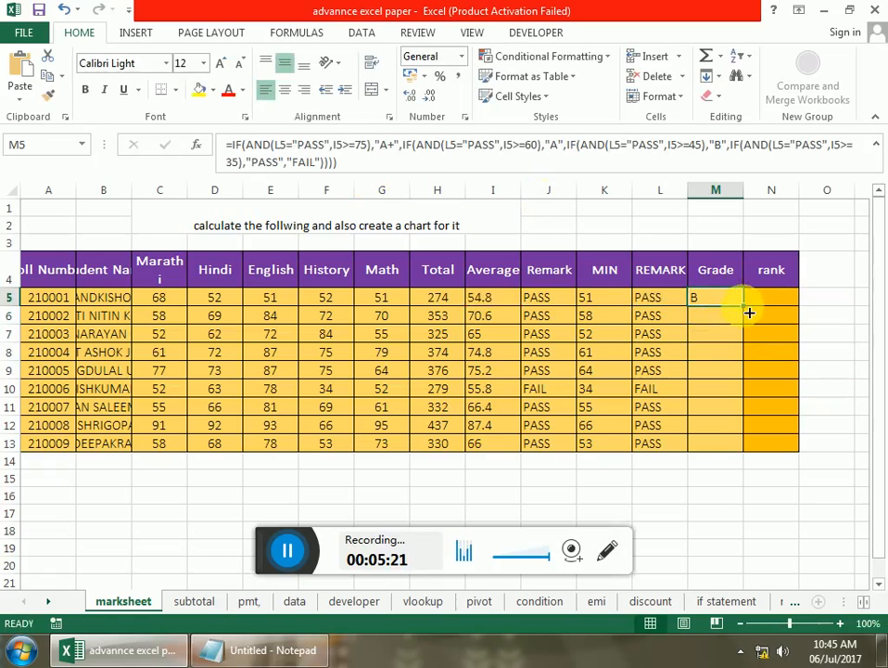
{"action": "double_click", "coordinate": [744, 306]}
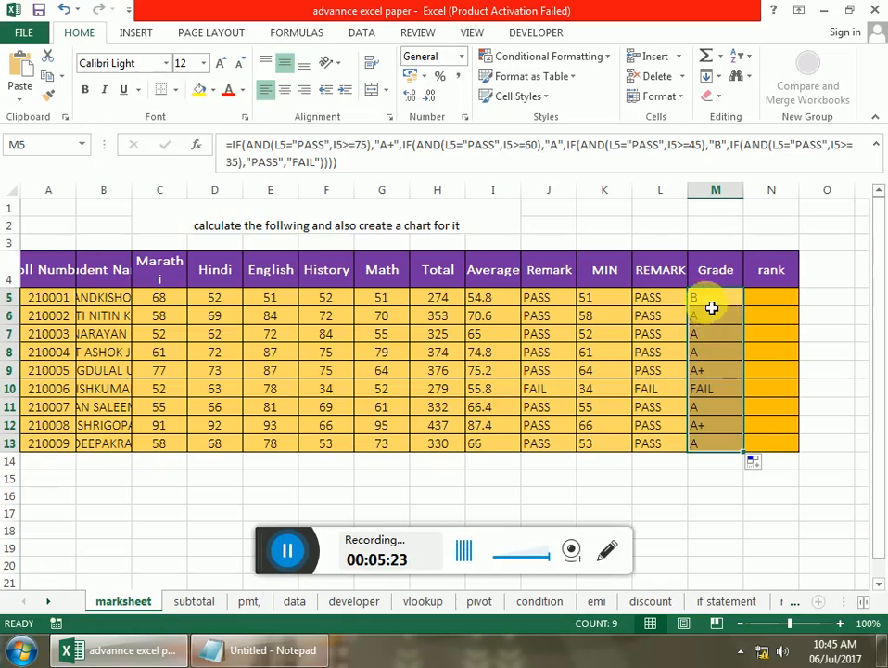
Review the nested IF formula in Grade cell M5 without changing it.
{"action": "left_click", "coordinate": [710, 303]}
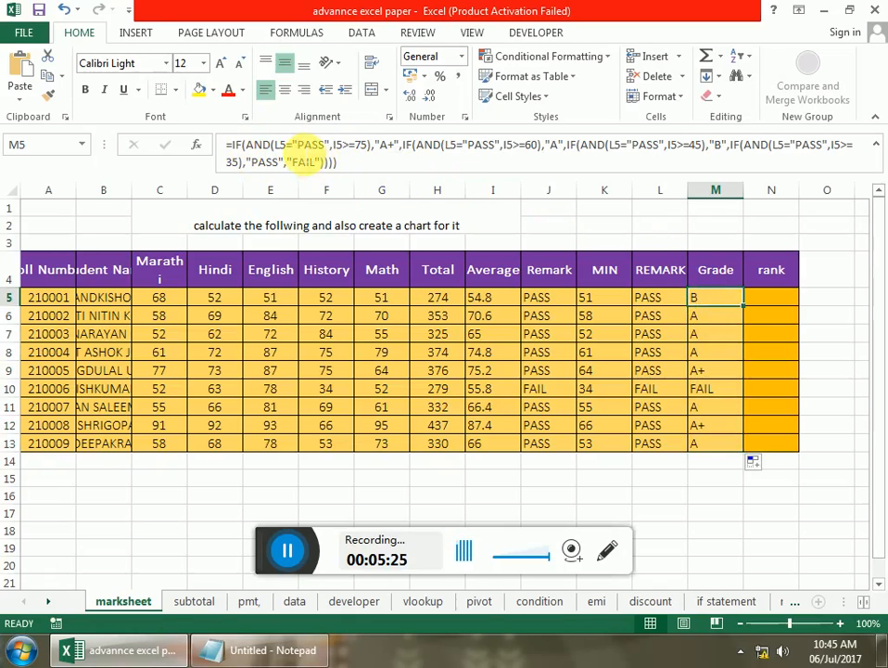
{"action": "left_click", "coordinate": [294, 147]}
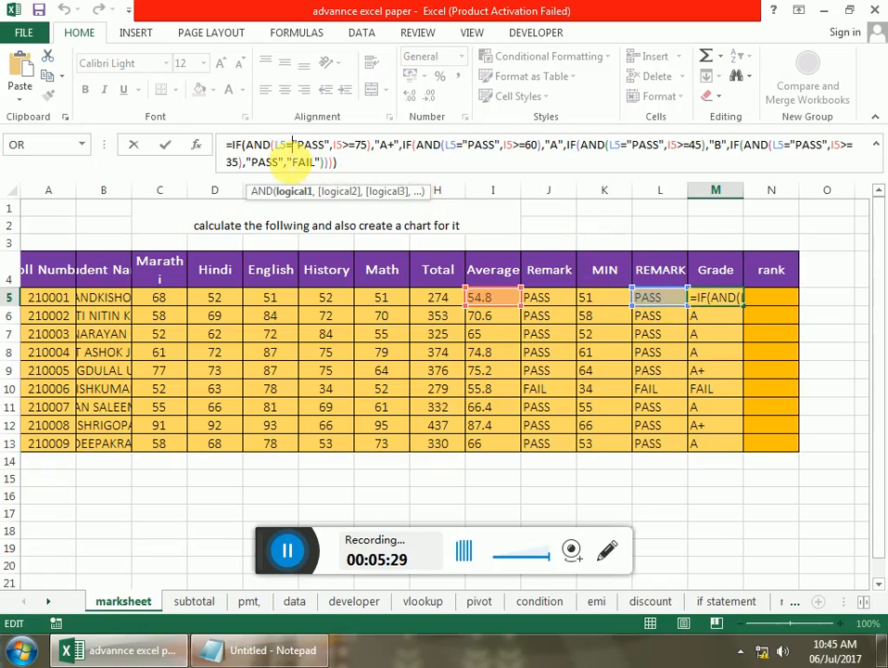
{"action": "key", "text": "Return"}
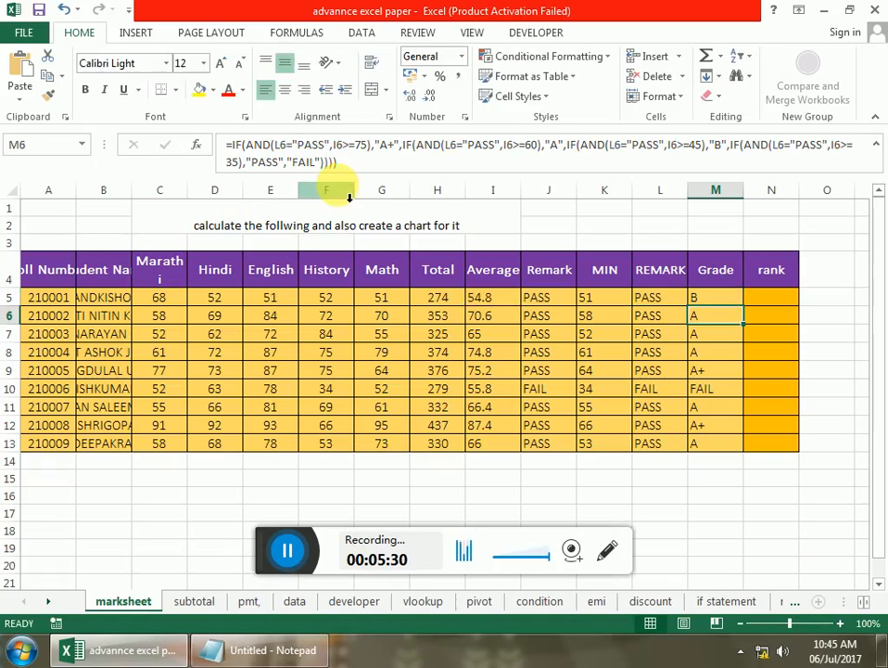
Enter sample numbers below the marksheet: 5 in M16, and 10, 15, 12 and 18 in N16 to N19.
{"action": "left_click", "coordinate": [788, 300]}
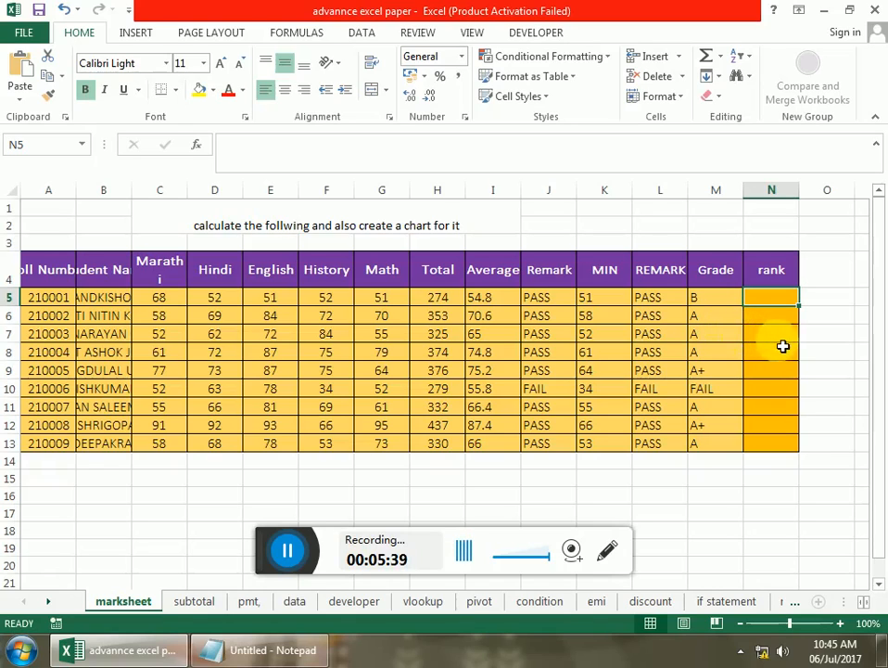
{"action": "left_click", "coordinate": [723, 504]}
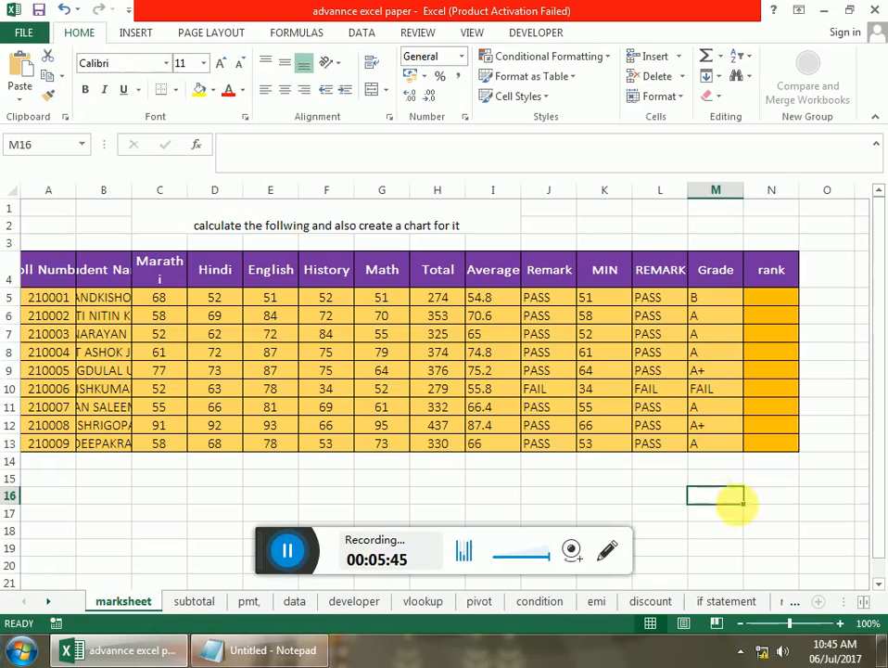
{"action": "type", "text": "5"}
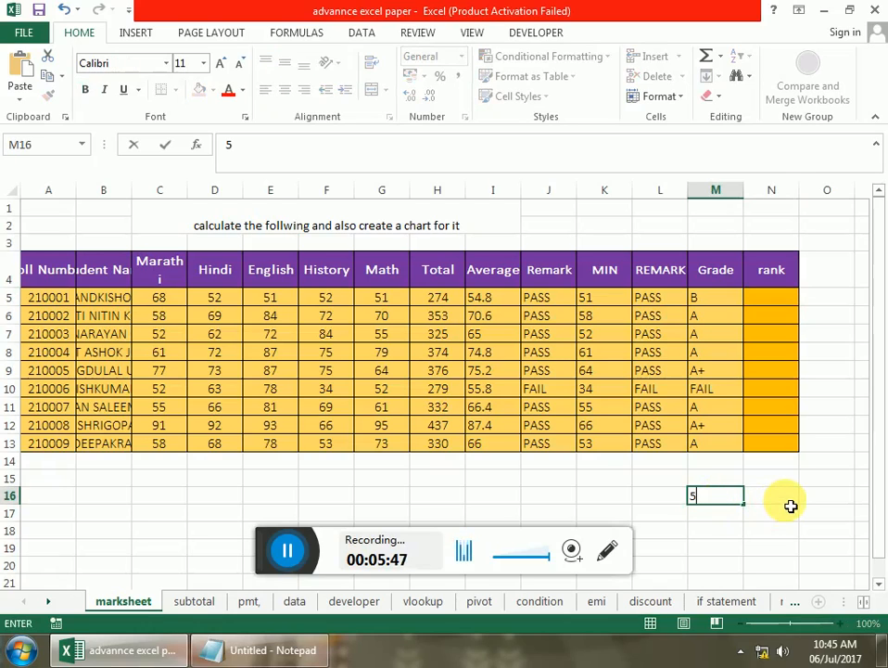
{"action": "left_click", "coordinate": [790, 504]}
{"action": "type", "text": "10"}
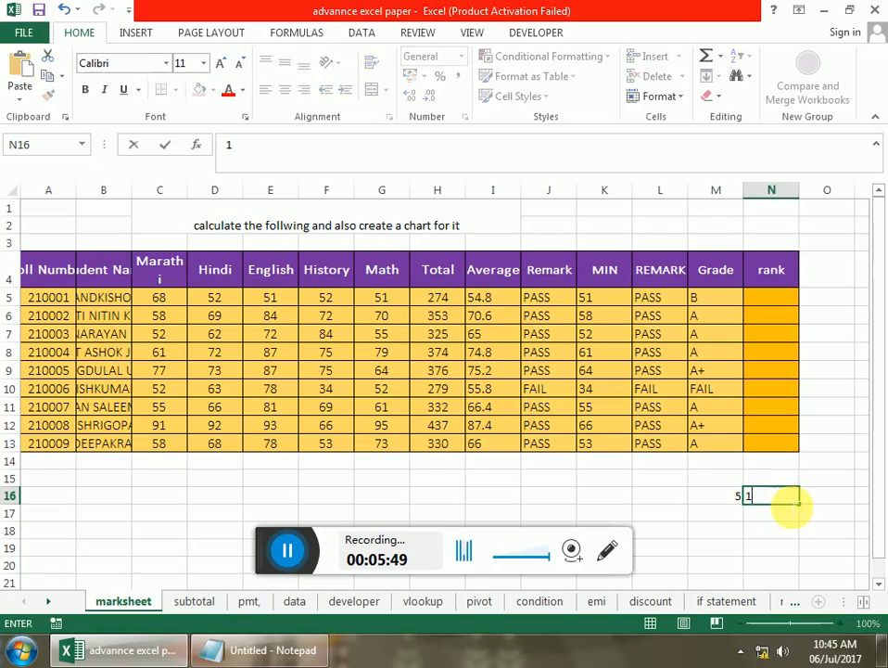
{"action": "key", "text": "Return"}
{"action": "type", "text": "15"}
{"action": "key", "text": "Return"}
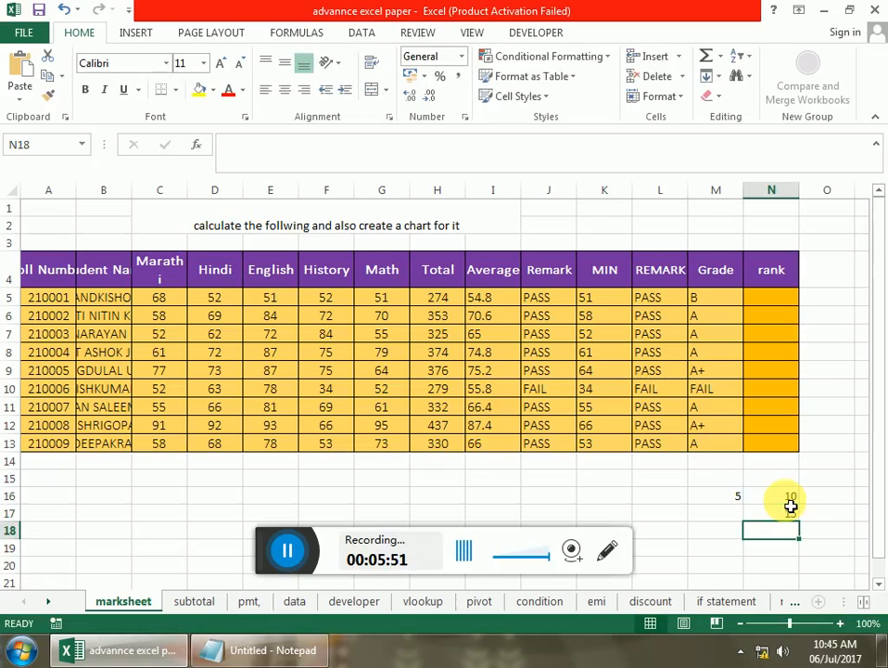
{"action": "type", "text": "12"}
{"action": "key", "text": "Return"}
{"action": "type", "text": "18"}
{"action": "key", "text": "Return"}
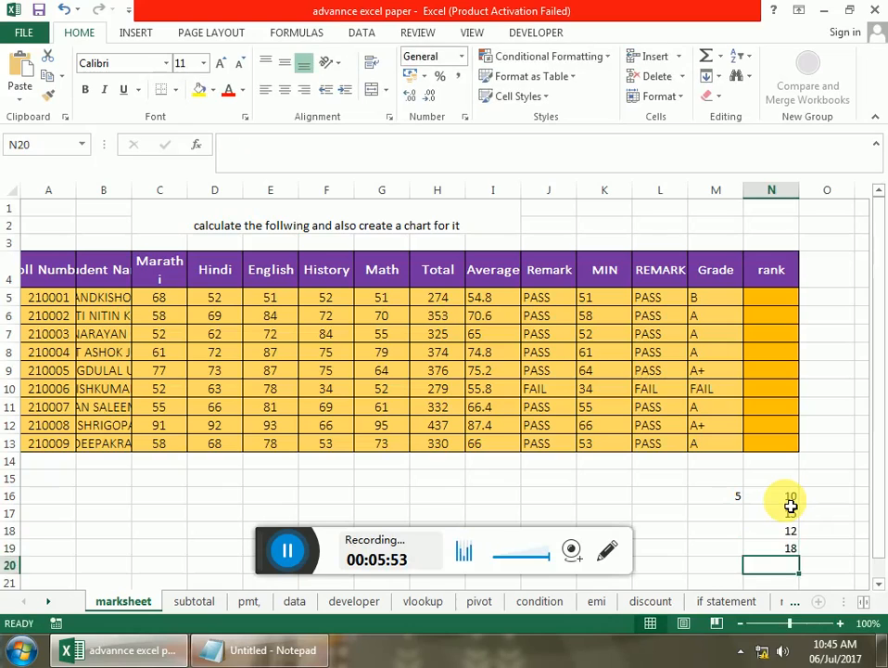
Enter the formula =M16*N16 in cell O16 to multiply the two sample values.
{"action": "key", "text": "Up"}
{"action": "key", "text": "Up"}
{"action": "key", "text": "Up"}
{"action": "key", "text": "Up"}
{"action": "key", "text": "Right"}
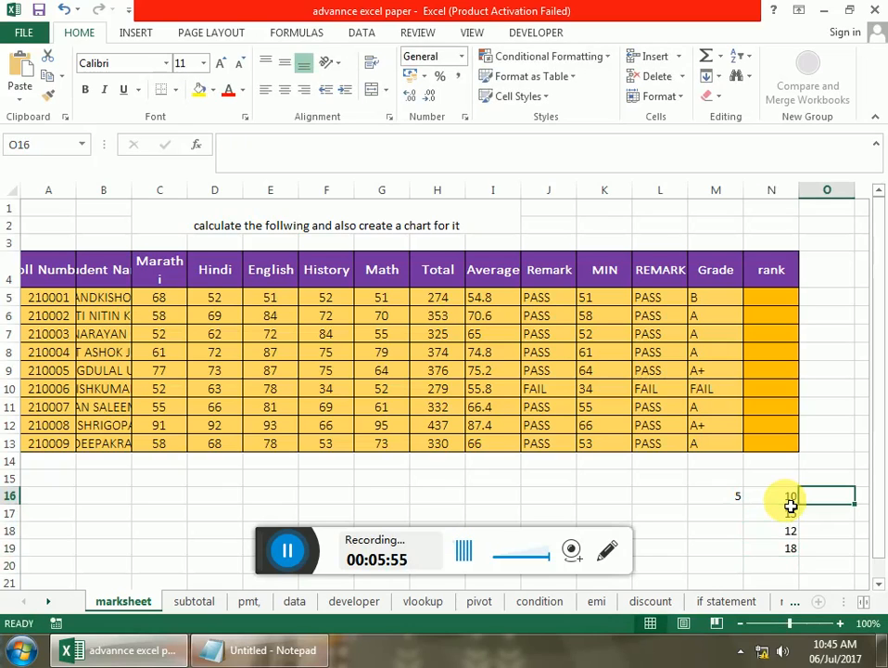
{"action": "type", "text": "="}
{"action": "left_click", "coordinate": [722, 502]}
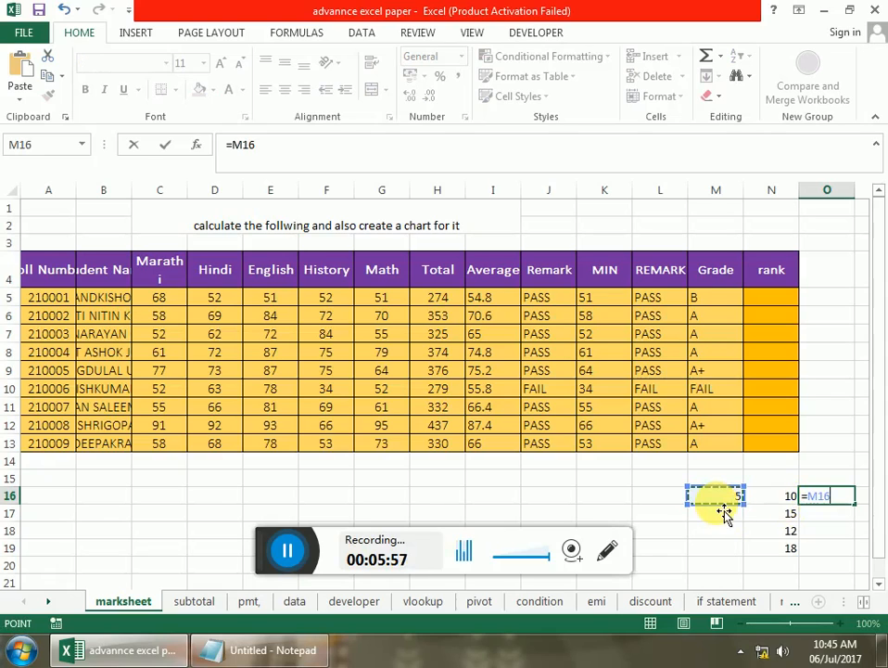
{"action": "type", "text": "*"}
{"action": "left_click", "coordinate": [777, 502]}
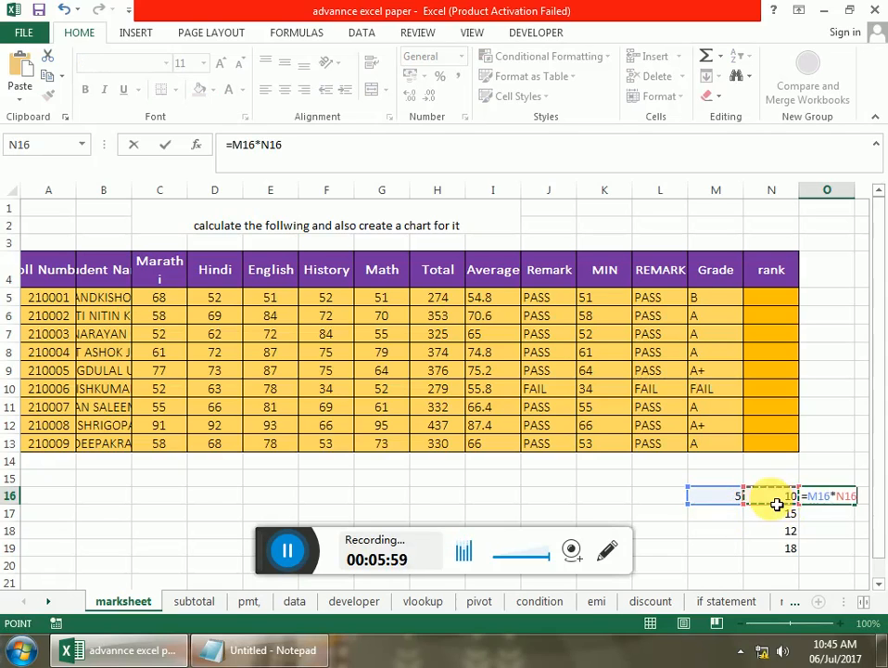
{"action": "key", "text": "Return"}
Copy the multiplication formula from O16 down to O19 and reselect O16 to inspect it.
{"action": "left_click", "coordinate": [845, 499]}
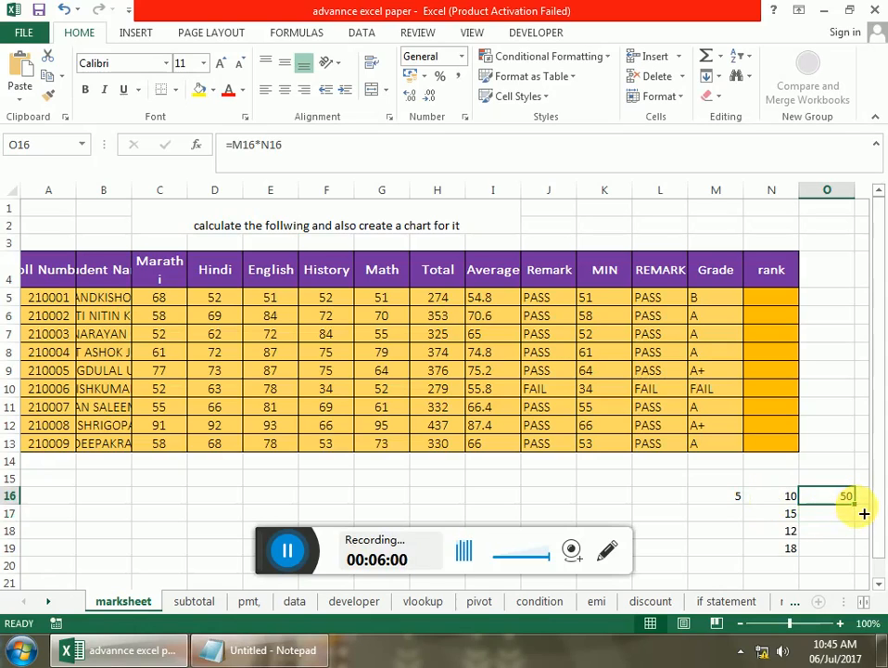
{"action": "left_click_drag", "start_coordinate": [863, 513], "coordinate": [842, 555]}
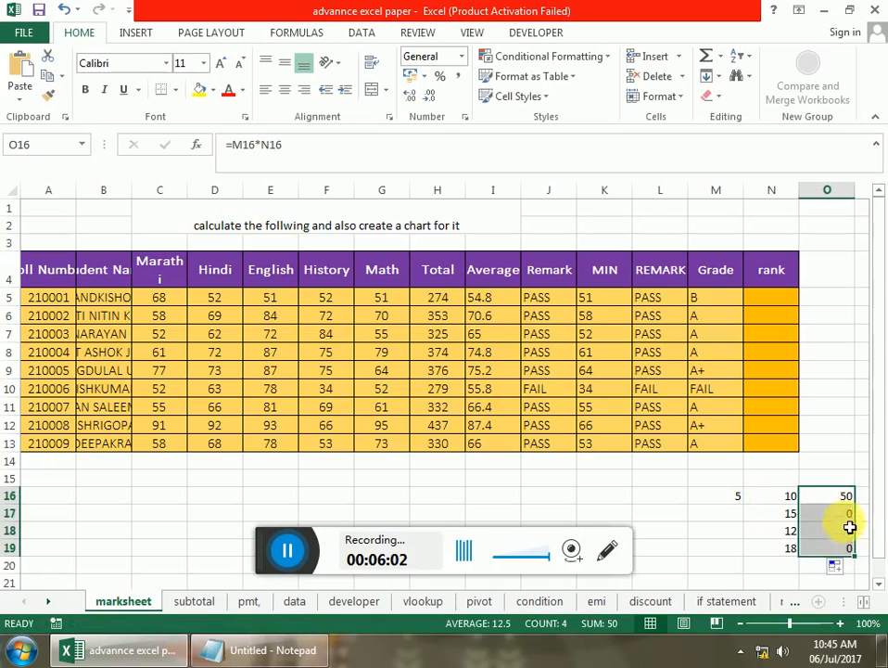
{"action": "left_click", "coordinate": [844, 496]}
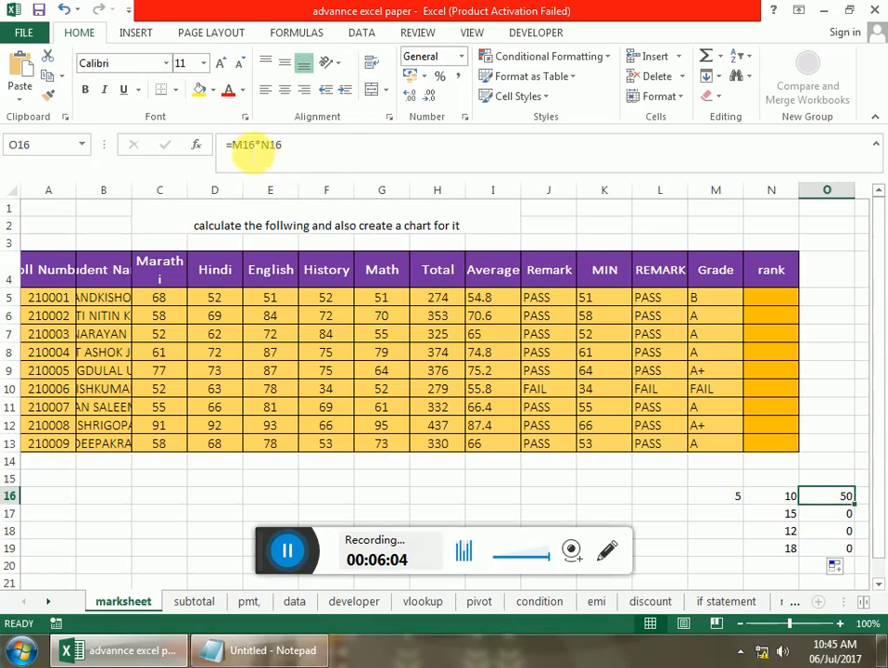
Inspect the cell references in the multiplication formulas in O16 and O17 without changing them.
{"action": "left_click", "coordinate": [249, 145]}
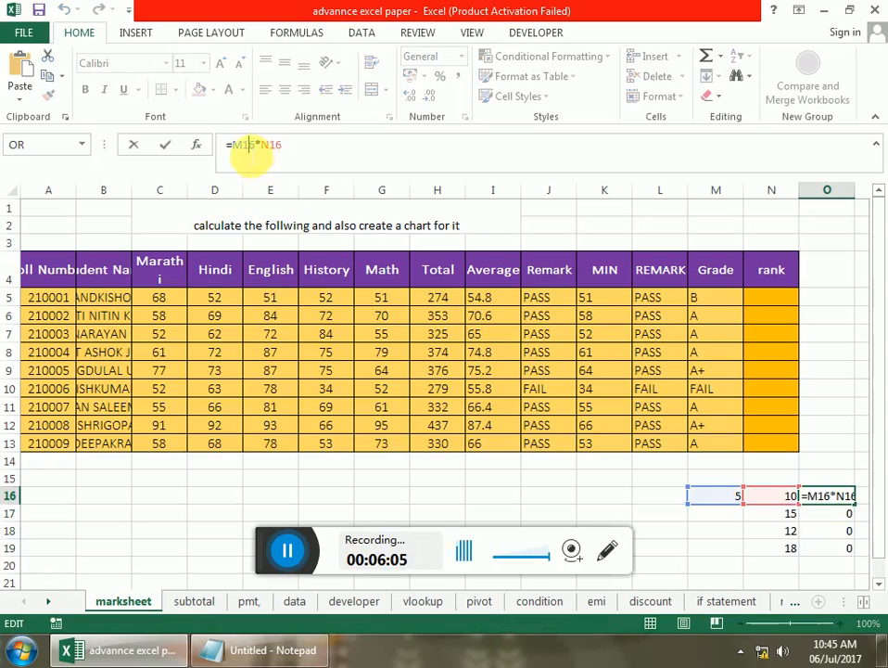
{"action": "left_click", "coordinate": [848, 516]}
{"action": "left_click", "coordinate": [250, 145]}
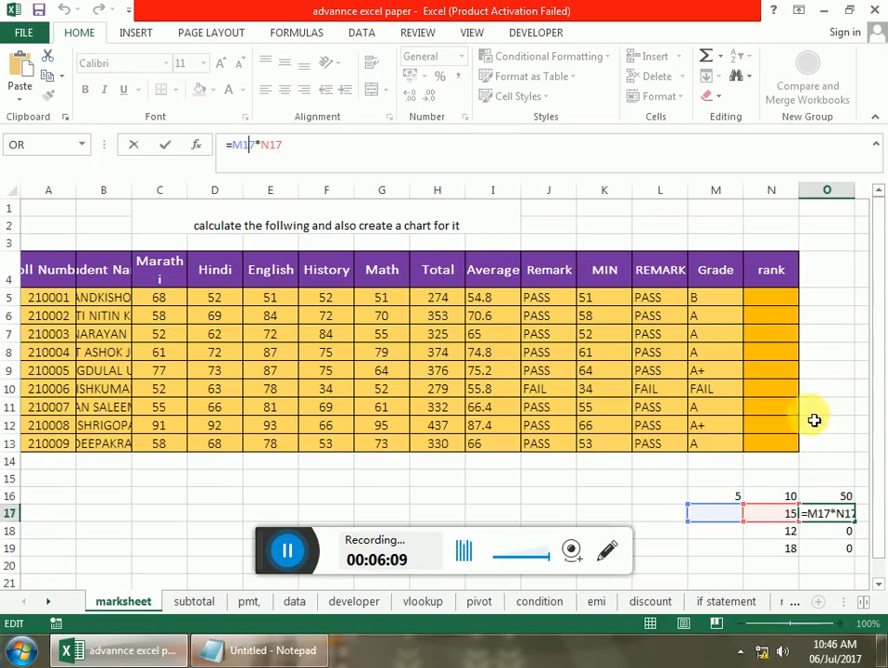
{"action": "key", "text": "Return"}
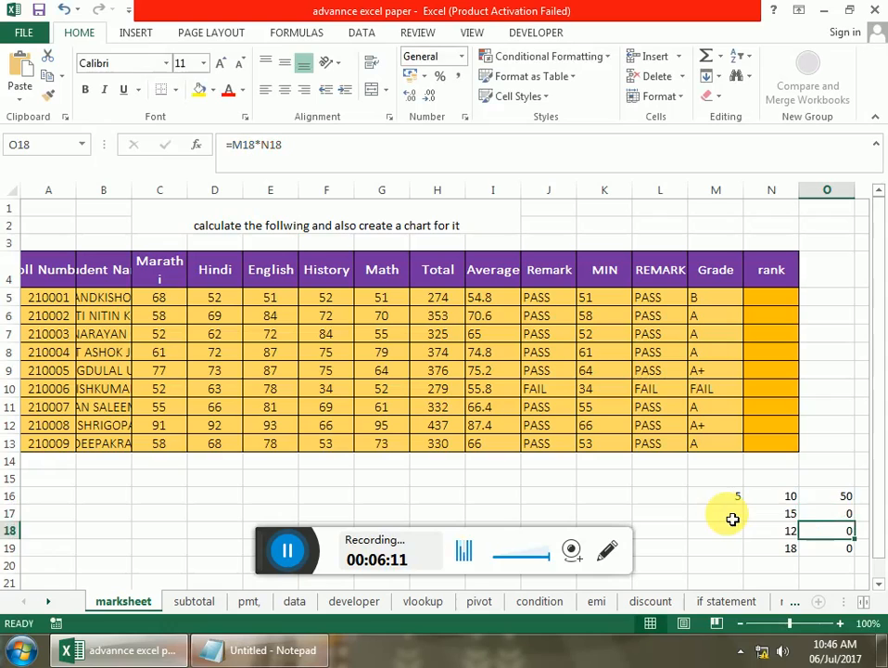
Make the M16 reference absolute in the O16 formula so it reads =$M$16*N16.
{"action": "left_click", "coordinate": [845, 497]}
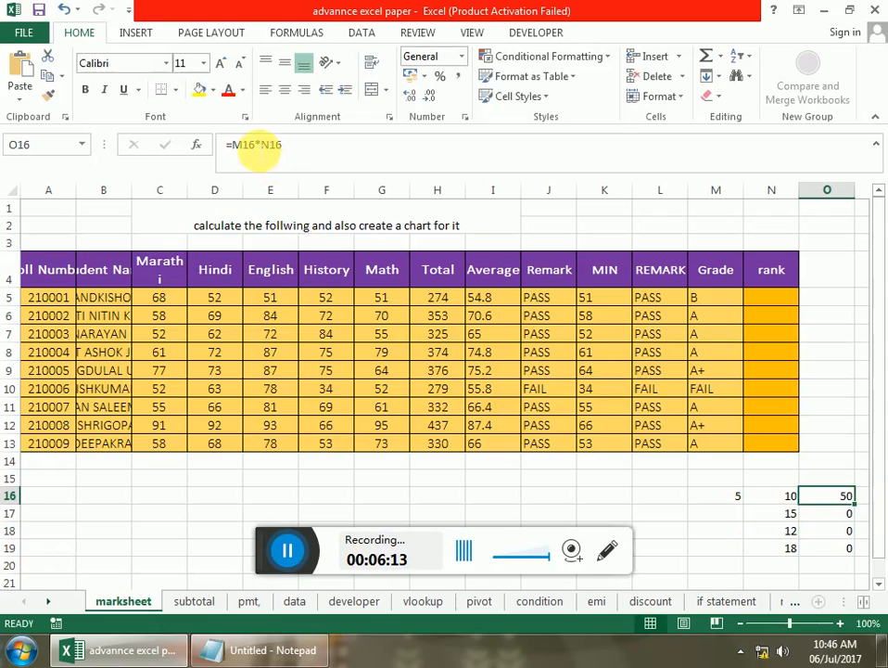
{"action": "left_click", "coordinate": [250, 146]}
{"action": "double_click", "coordinate": [239, 146]}
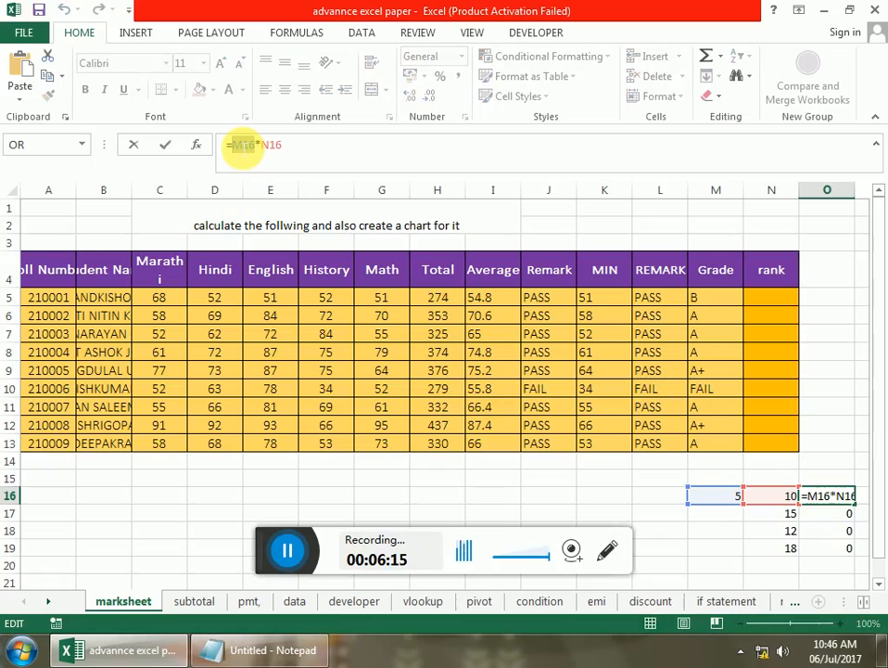
{"action": "key", "text": "F4"}
{"action": "key", "text": "Return"}
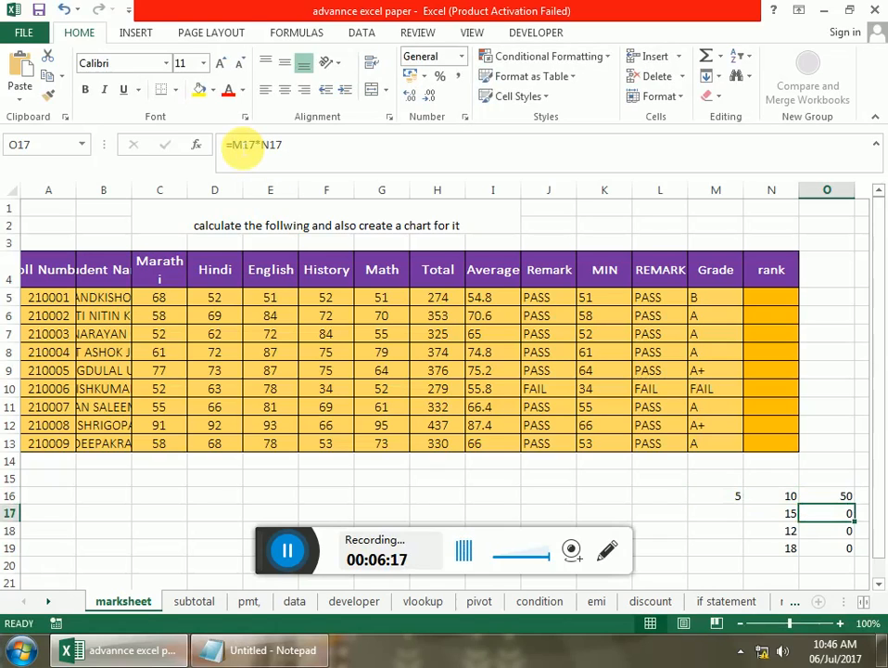
Copy the absolute-reference formula from O16 down to O19 and check the formulas in the copied cells.
{"action": "left_click", "coordinate": [852, 497]}
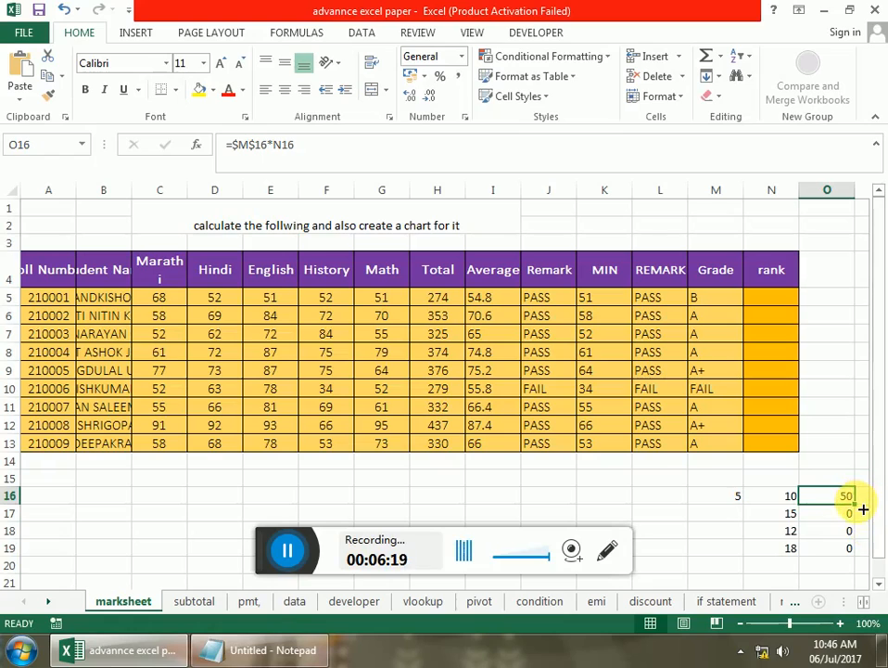
{"action": "left_click_drag", "start_coordinate": [863, 509], "coordinate": [865, 546]}
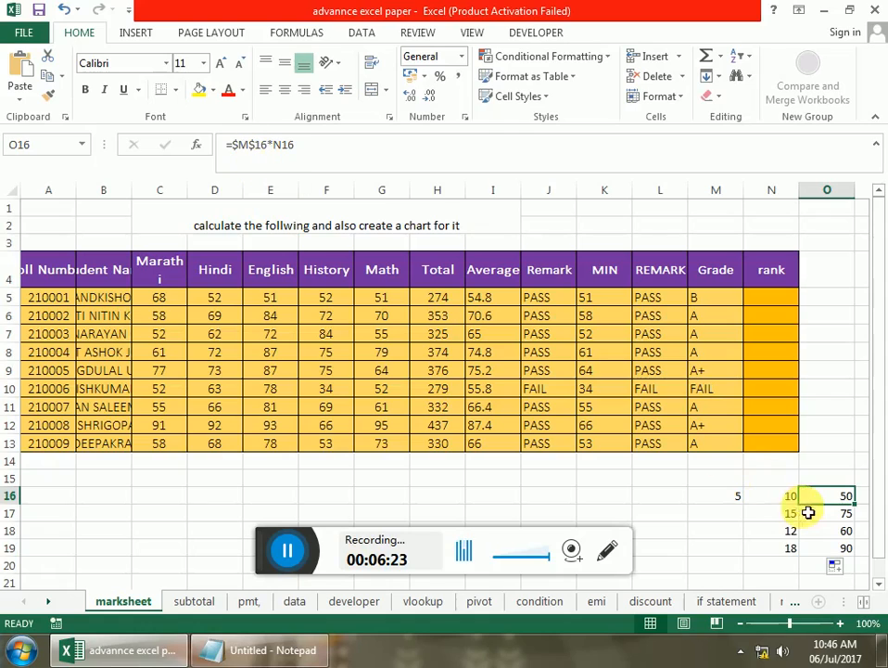
{"action": "left_click", "coordinate": [840, 515]}
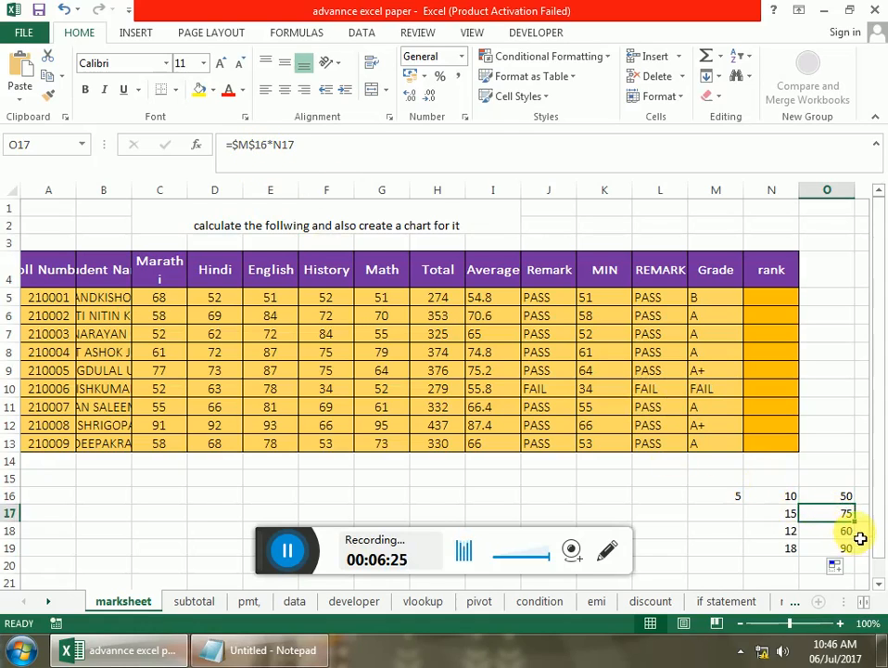
{"action": "left_click", "coordinate": [853, 532]}
{"action": "left_click", "coordinate": [847, 548]}
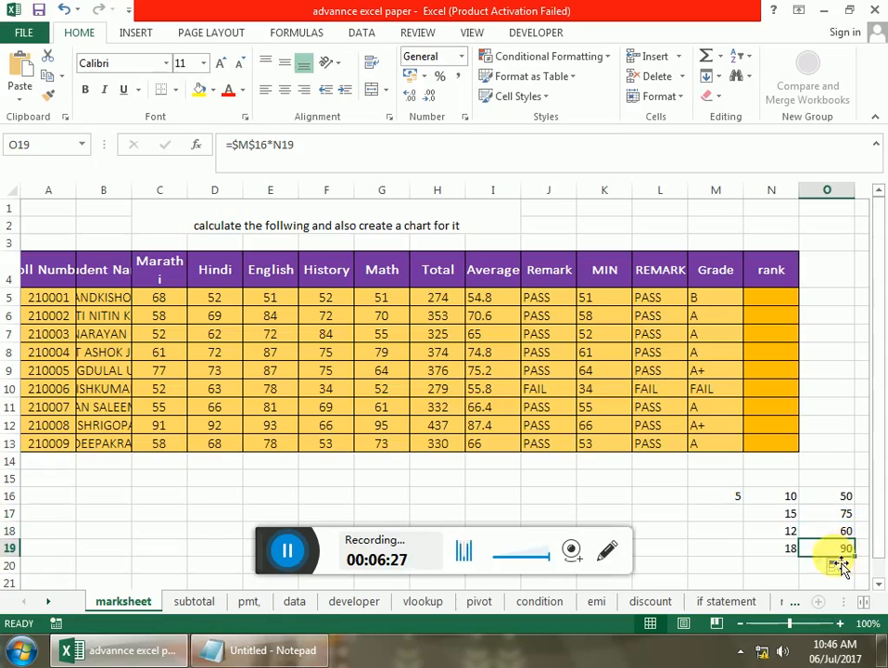
Start an IF formula in rank cell N5 with the logical test L5="PASS".
{"action": "left_click", "coordinate": [779, 298]}
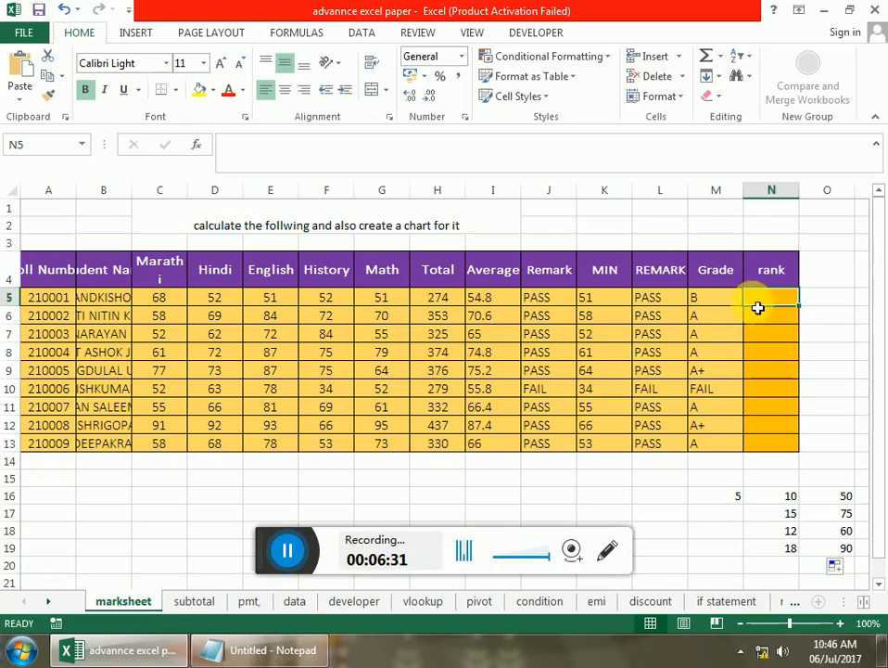
{"action": "left_click", "coordinate": [788, 304]}
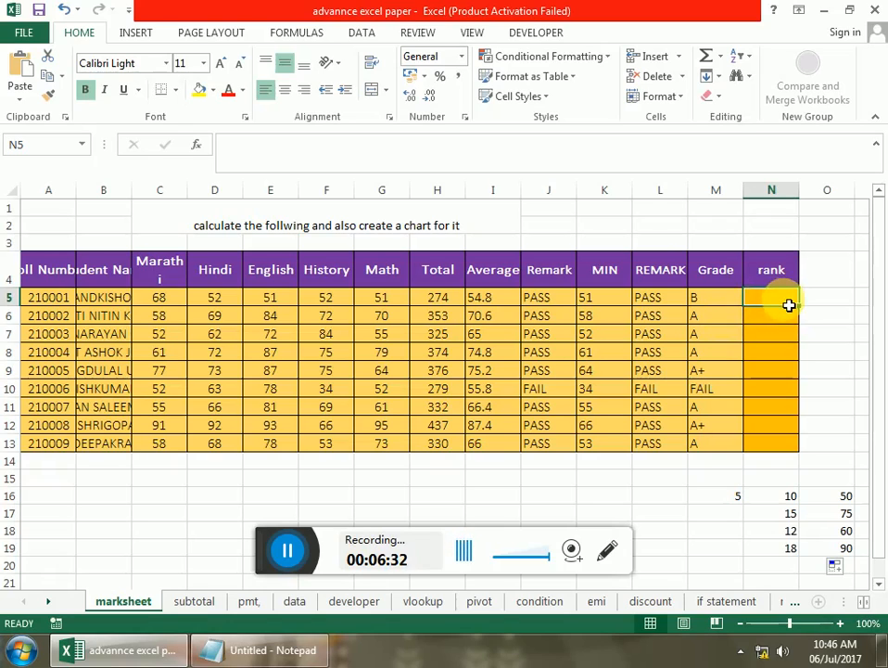
{"action": "type", "text": "="}
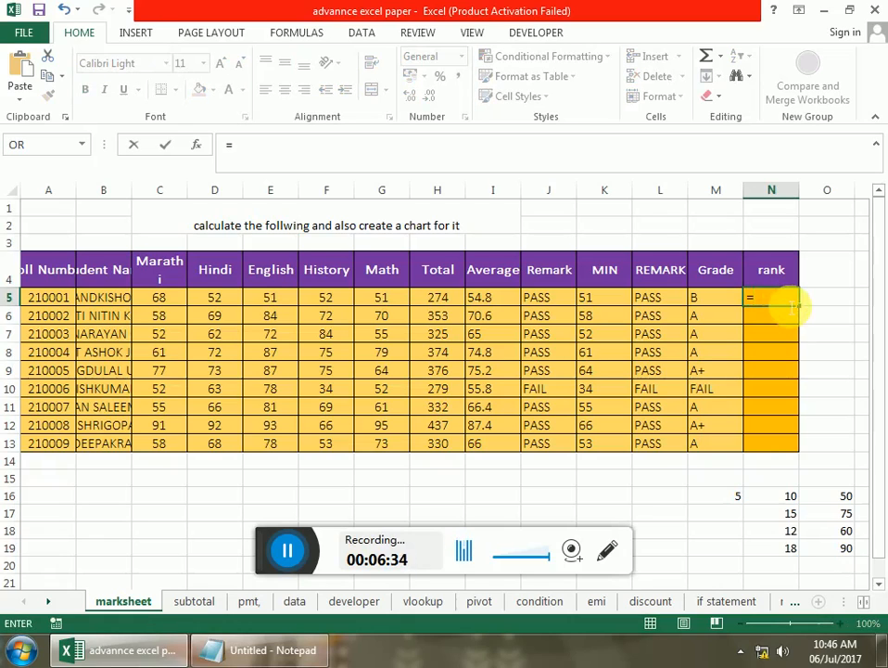
{"action": "type", "text": "IF"}
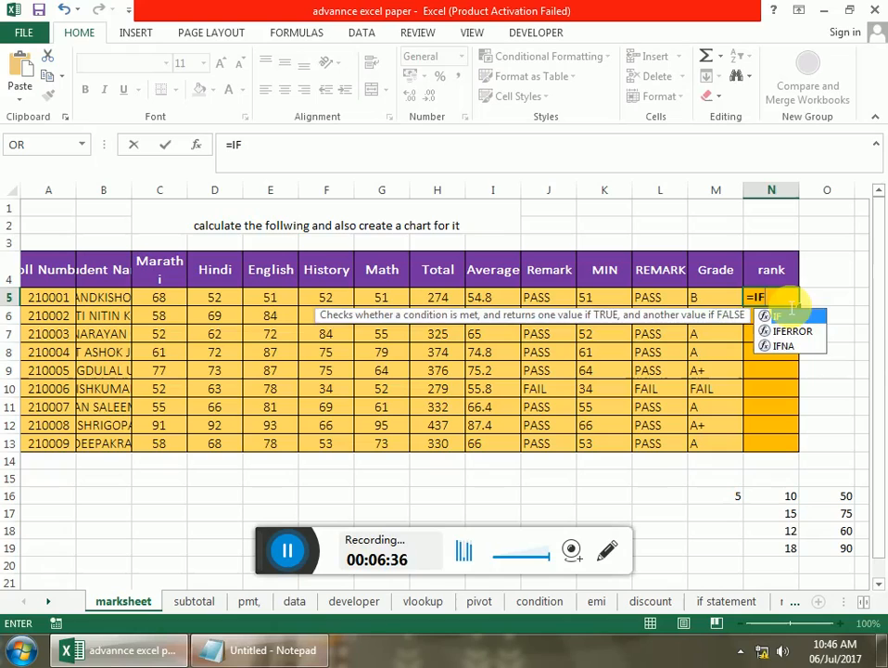
{"action": "type", "text": "("}
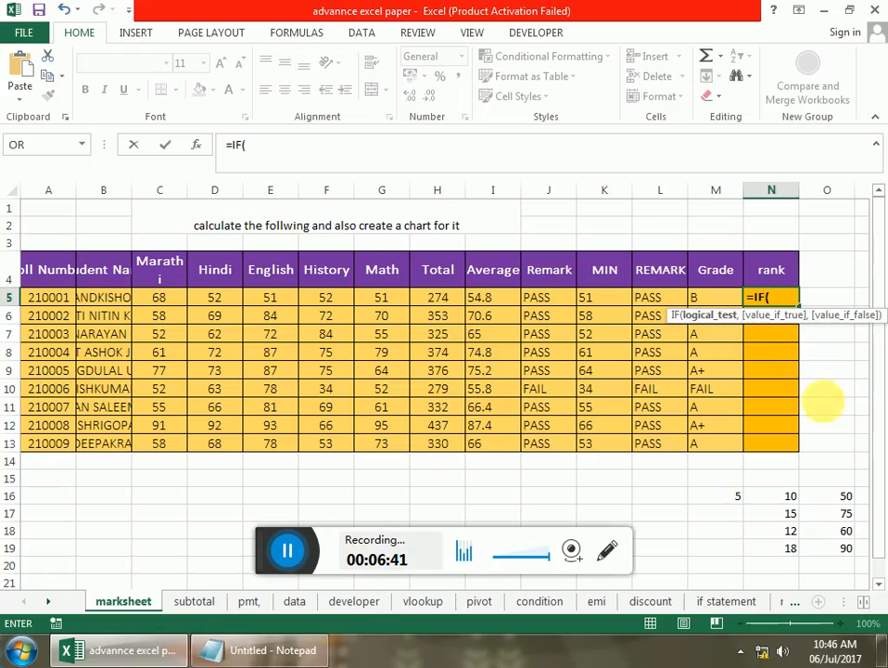
{"action": "left_click", "coordinate": [665, 304]}
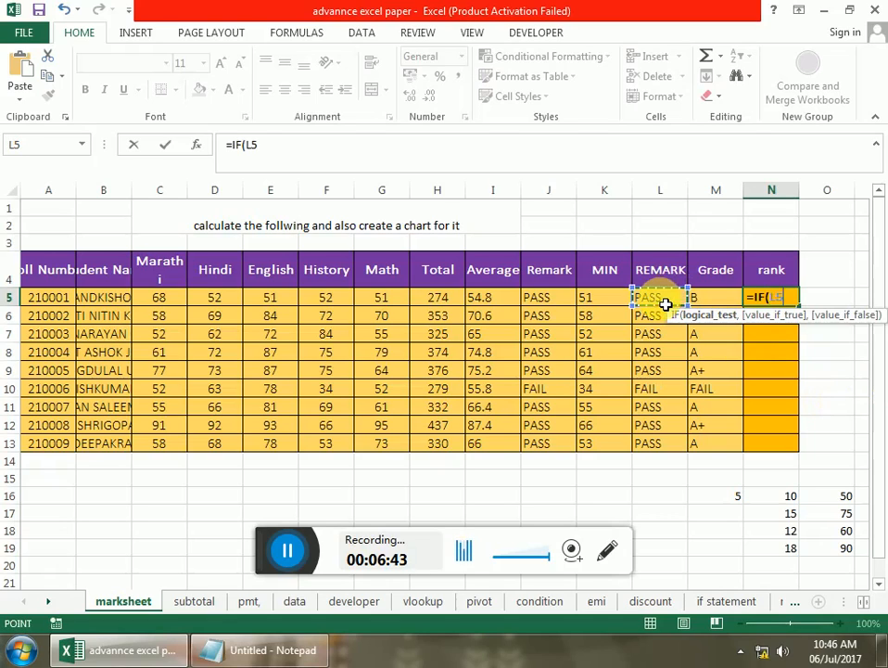
{"action": "type", "text": "=\"P"}
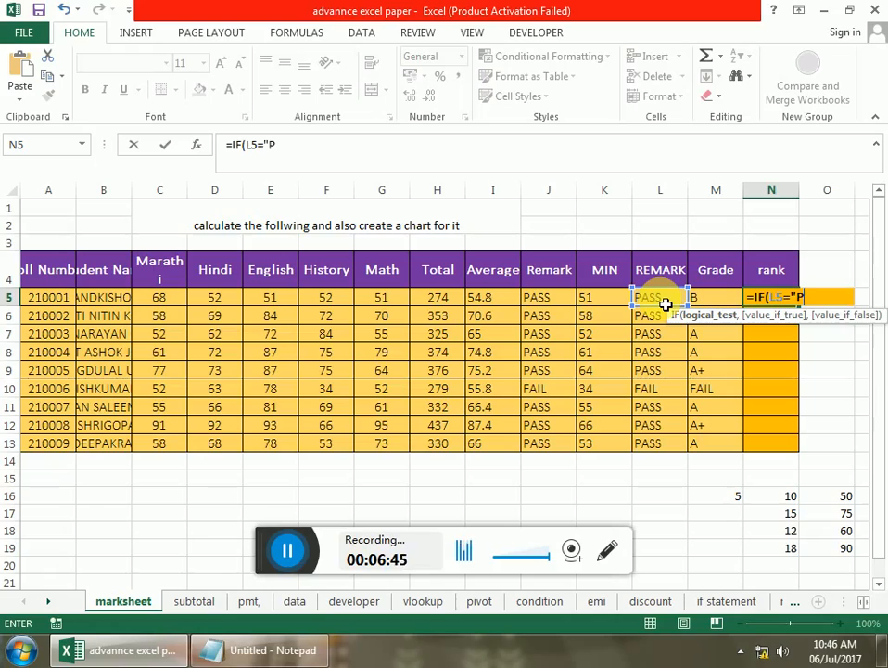
{"action": "type", "text": "ASS\""}
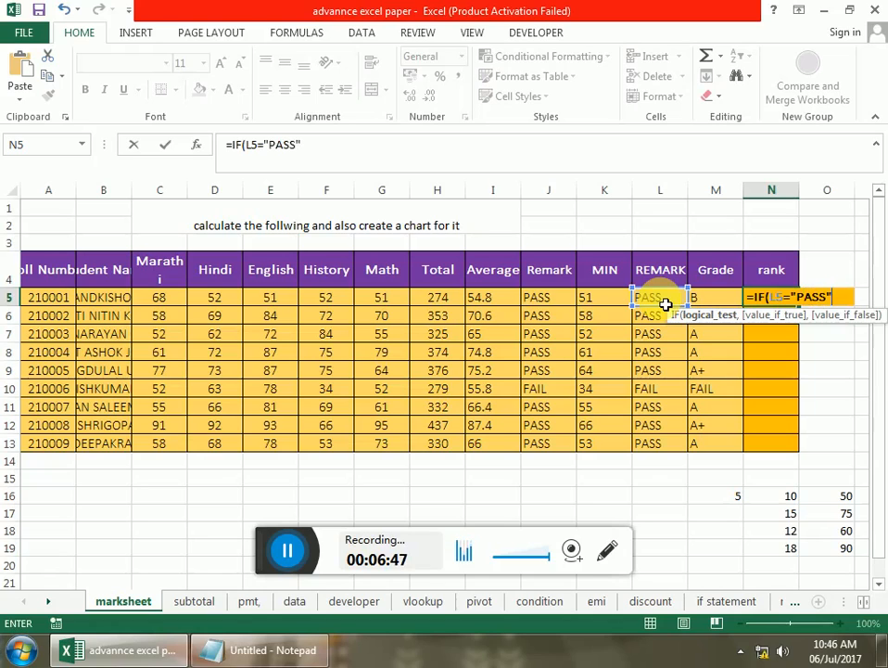
Complete the N5 formula with RANK(I5:I13,I5:I13) as the true value and "FAIL" as the false value.
{"action": "type", "text": ",RAN"}
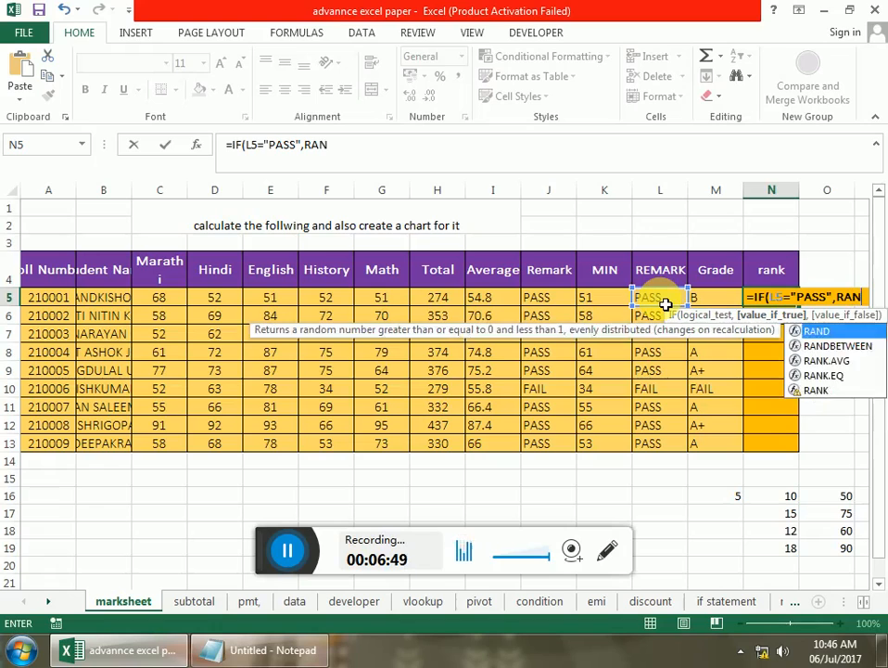
{"action": "type", "text": "K("}
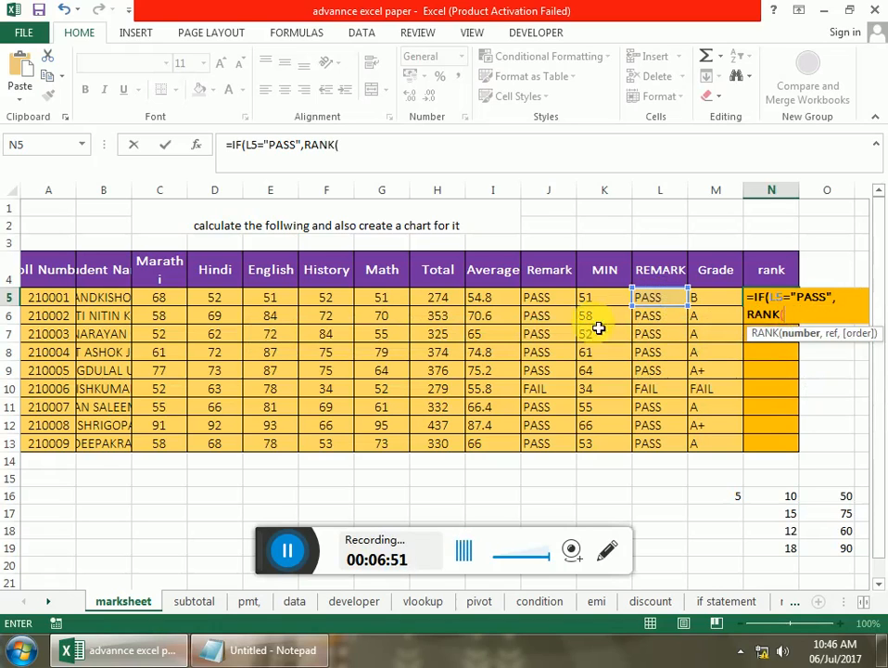
{"action": "left_click_drag", "start_coordinate": [502, 300], "coordinate": [505, 445]}
{"action": "type", "text": ","}
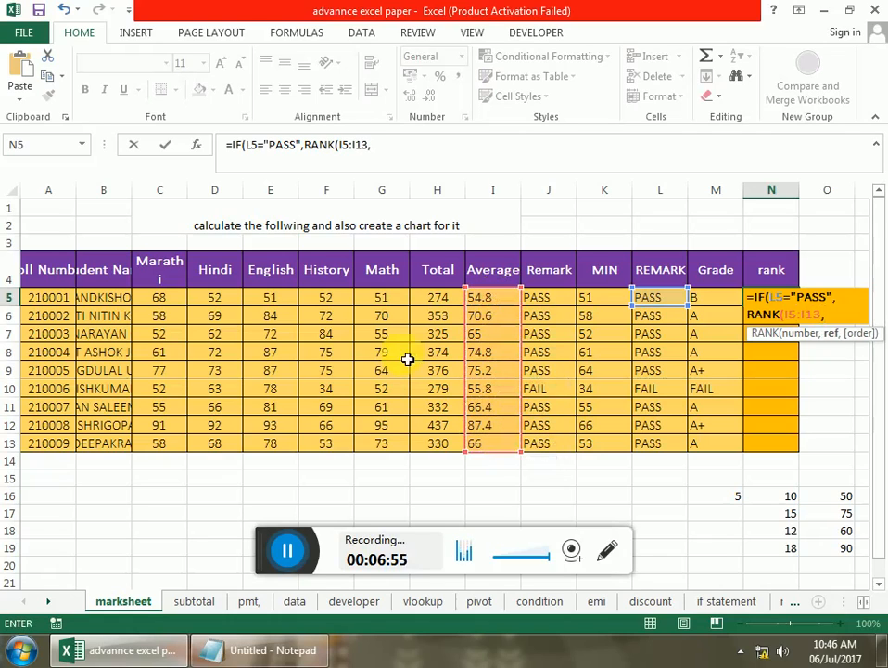
{"action": "left_click_drag", "start_coordinate": [496, 301], "coordinate": [510, 450]}
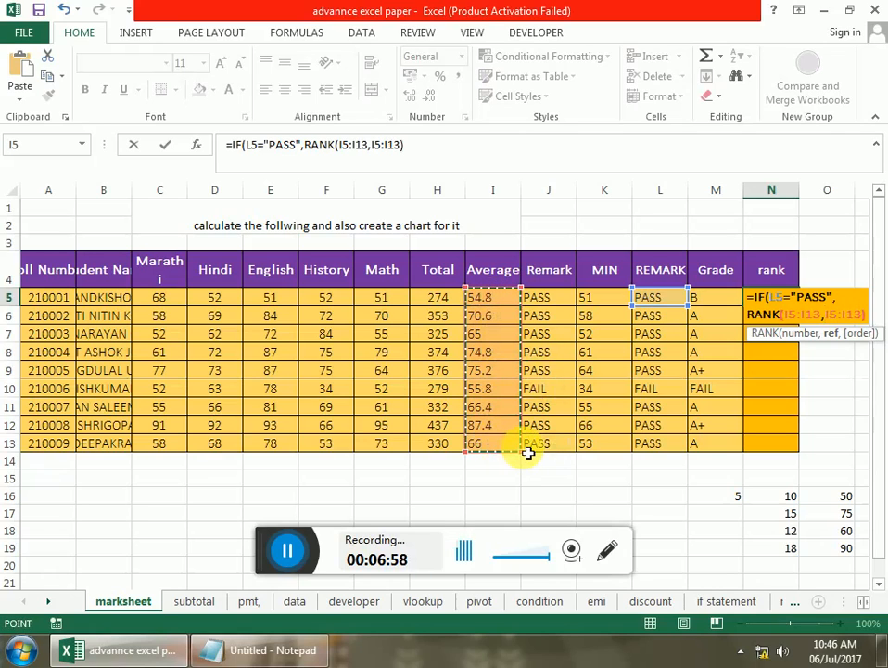
{"action": "type", "text": "),\"FA"}
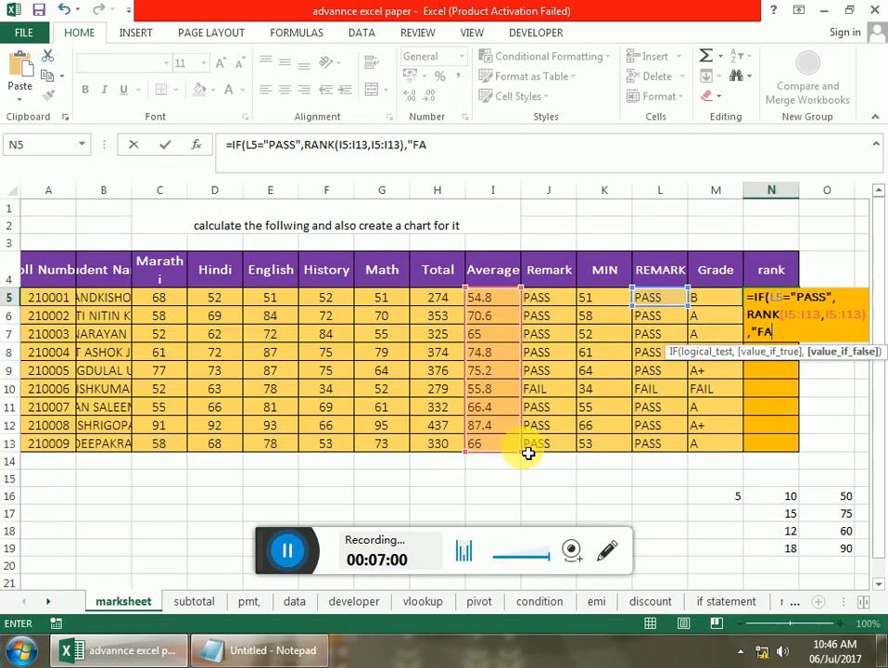
{"action": "type", "text": "IL\")"}
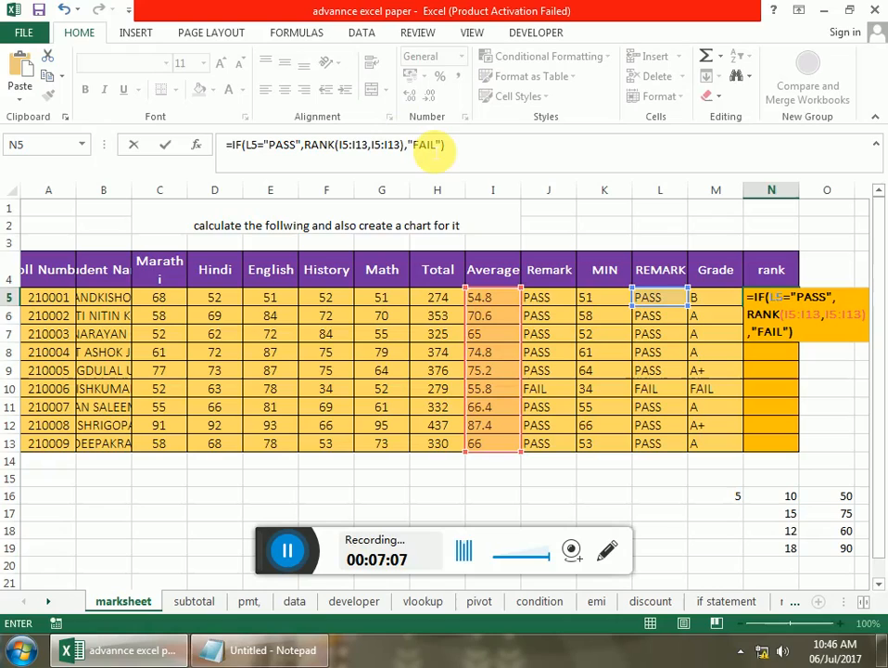
Make both RANK ranges in N5 absolute as $I$5:$I$13 and fill the formula down to N13.
{"action": "left_click", "coordinate": [367, 148]}
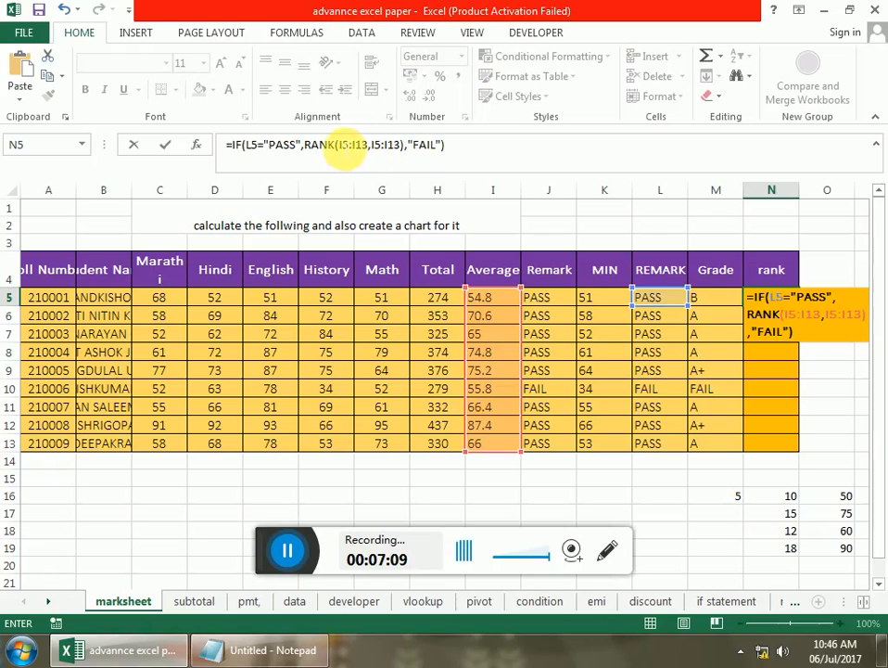
{"action": "left_click_drag", "start_coordinate": [339, 146], "coordinate": [397, 156]}
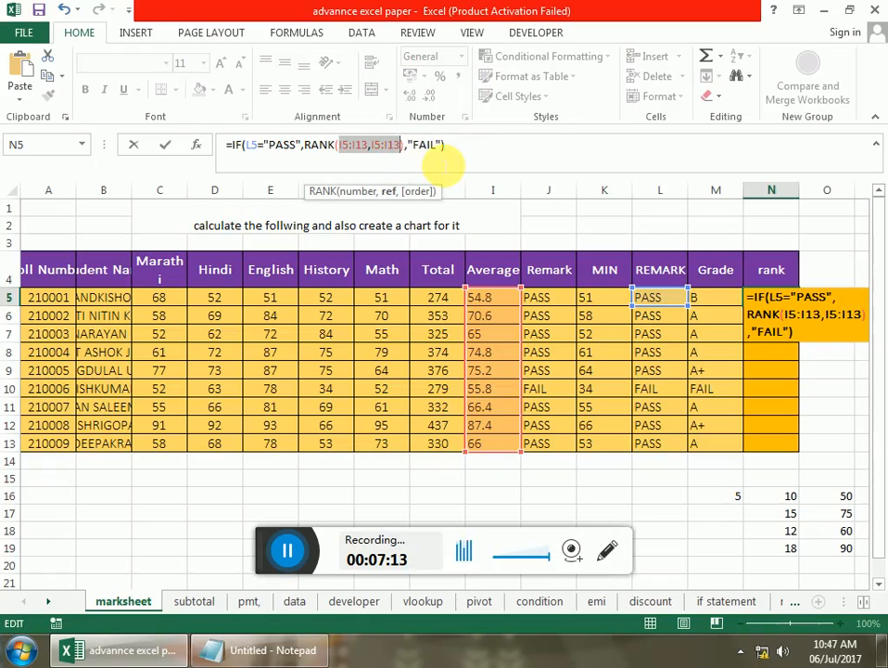
{"action": "key", "text": "F4"}
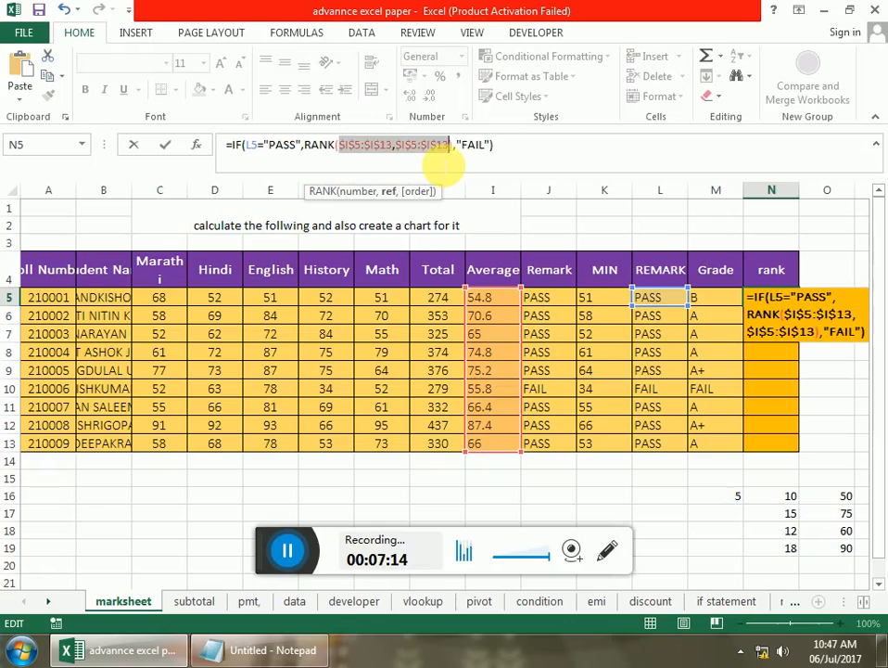
{"action": "key", "text": "Return"}
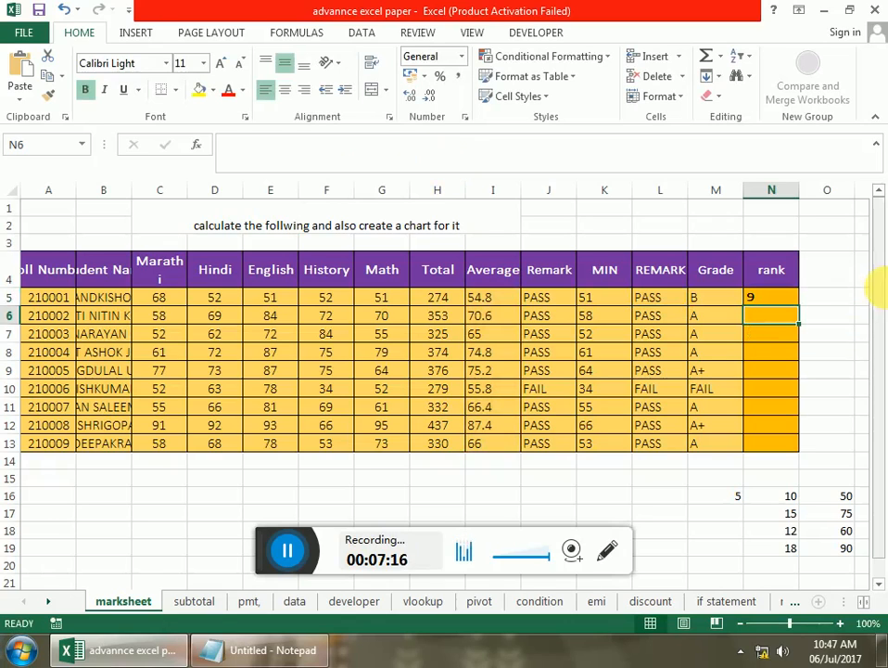
{"action": "left_click", "coordinate": [779, 293]}
{"action": "double_click", "coordinate": [798, 306]}
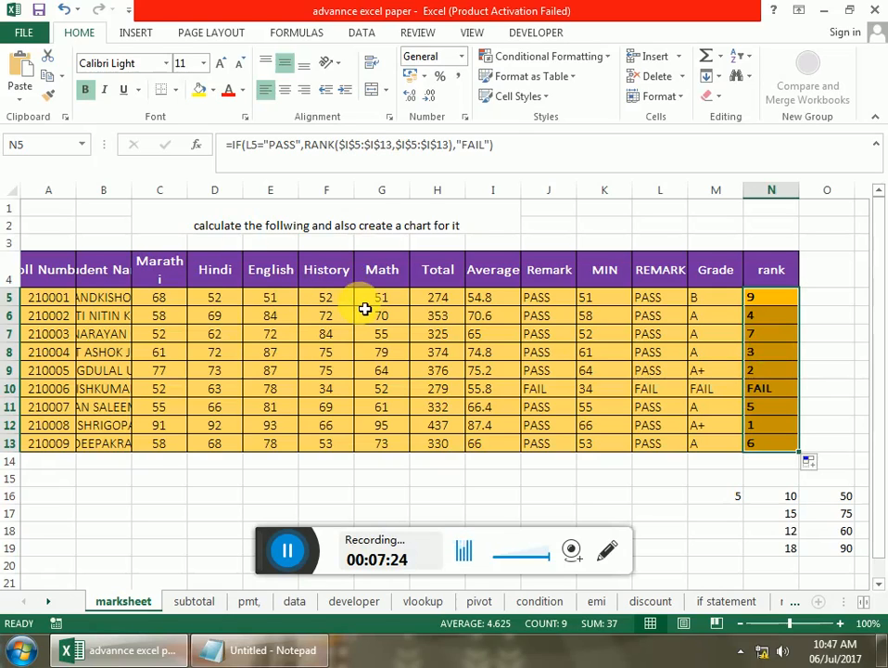
On the subtotal sheet, select the table range A3:F23 and auto-fit the width of the Training Room column.
{"action": "left_click", "coordinate": [193, 601]}
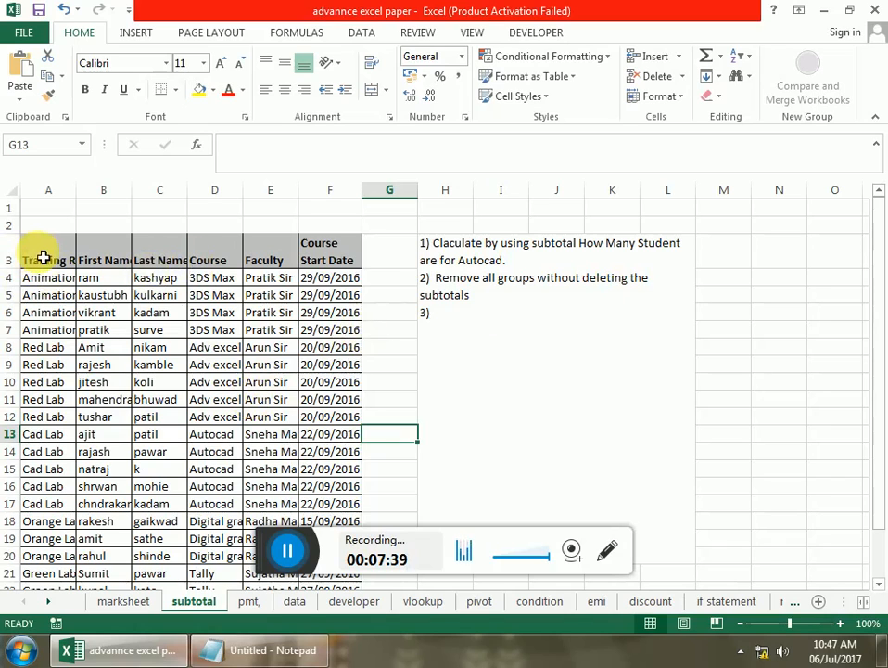
{"action": "left_click_drag", "start_coordinate": [40, 258], "coordinate": [307, 535]}
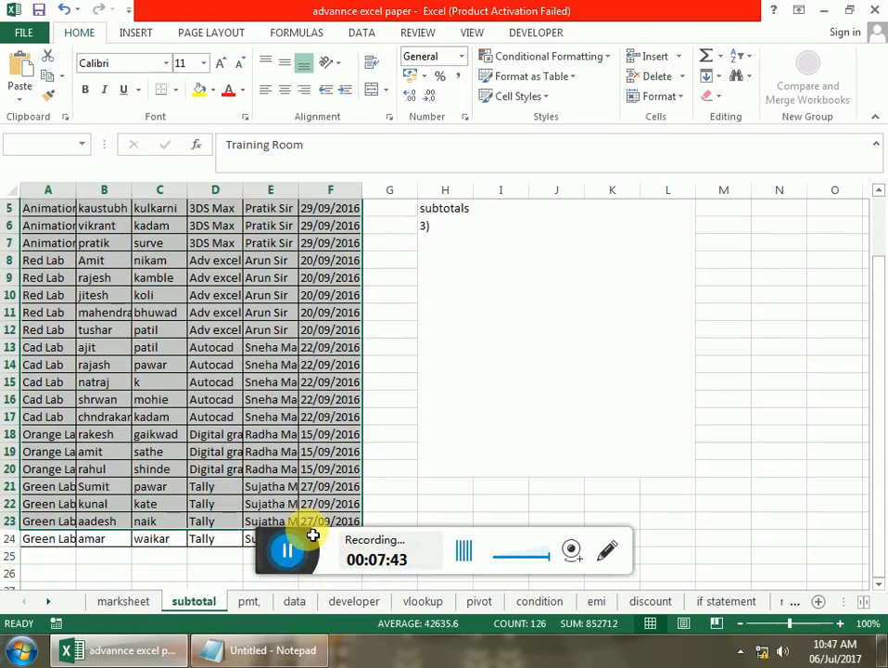
{"action": "scroll", "coordinate": [278, 348], "scroll_direction": "up", "scroll_amount": 1}
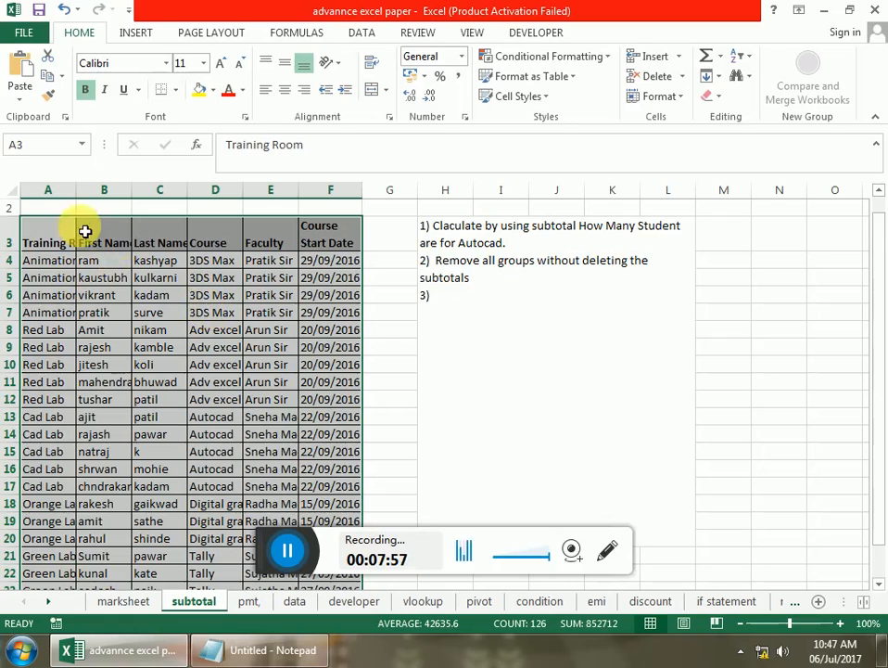
{"action": "double_click", "coordinate": [83, 202]}
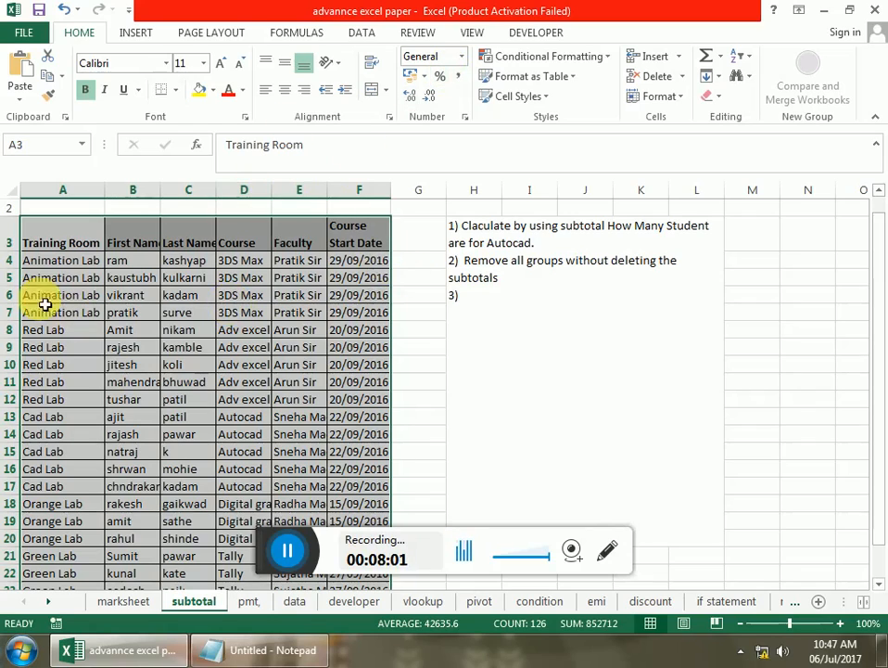
Add subtotals to the selected table that count the Course column at each change in Course, without subtotalling Course Start Date.
{"action": "left_click", "coordinate": [368, 36]}
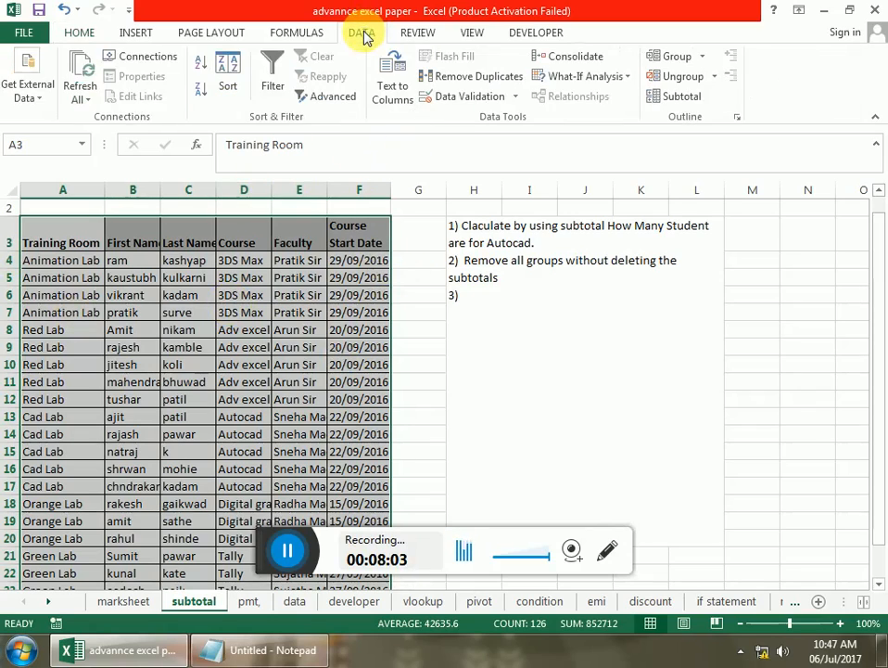
{"action": "left_click", "coordinate": [695, 102]}
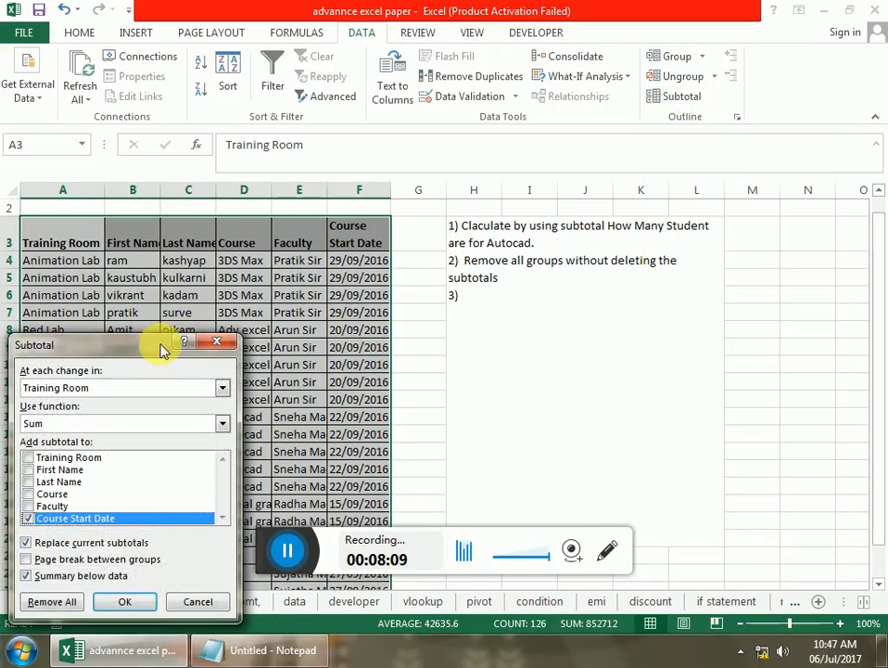
{"action": "left_click_drag", "start_coordinate": [169, 349], "coordinate": [735, 184]}
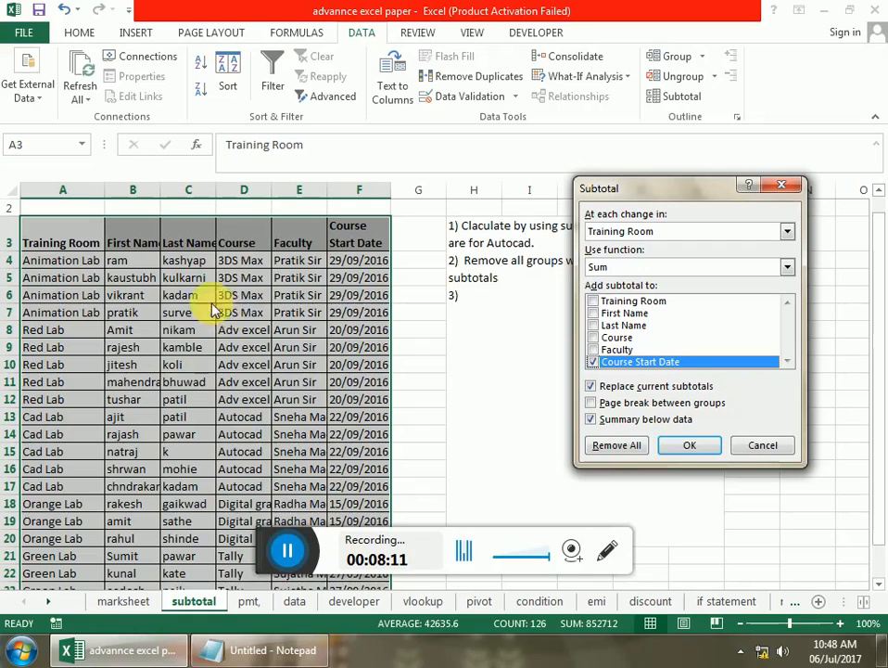
{"action": "left_click", "coordinate": [787, 231]}
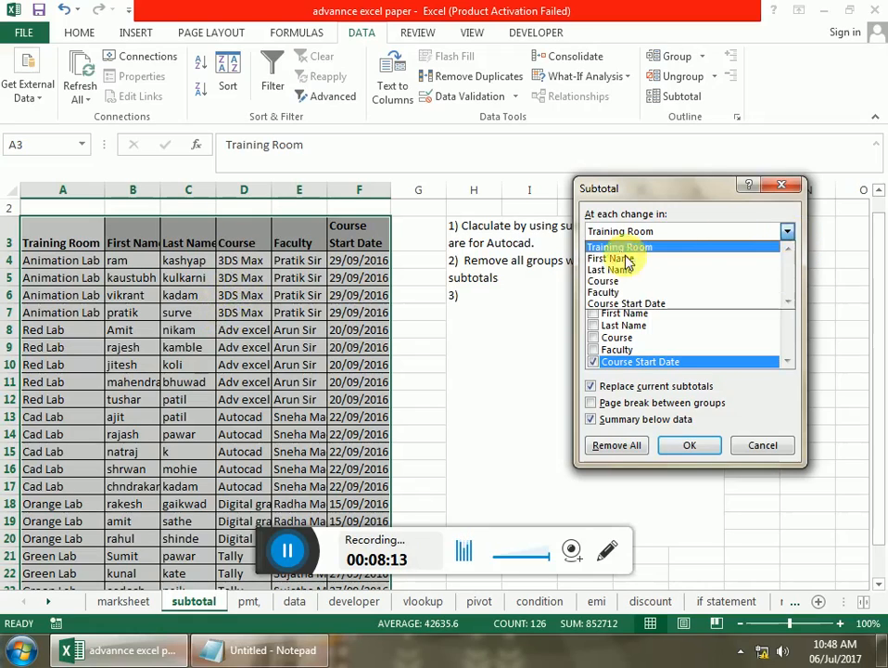
{"action": "left_click", "coordinate": [618, 286]}
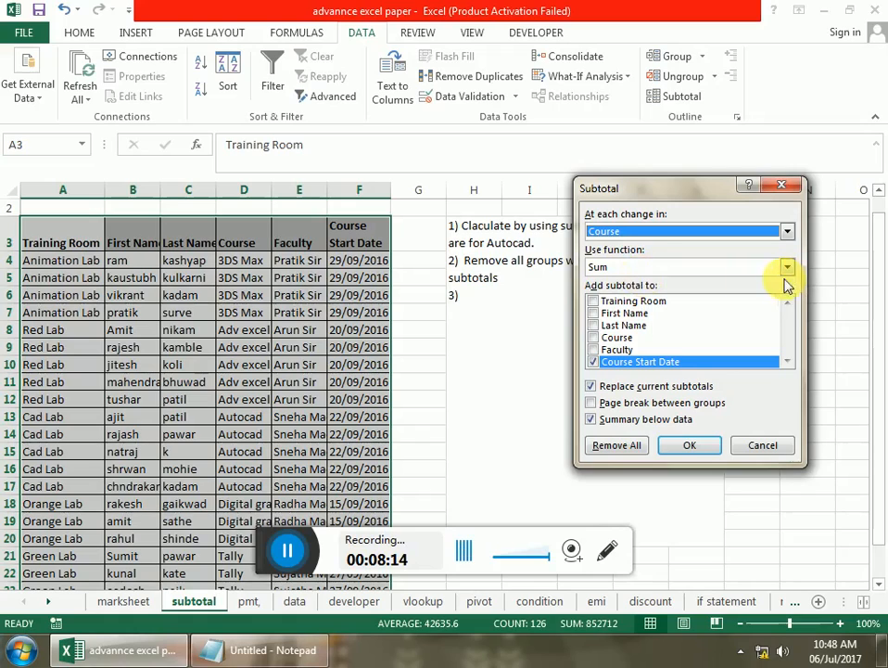
{"action": "left_click", "coordinate": [786, 267]}
{"action": "left_click", "coordinate": [606, 297]}
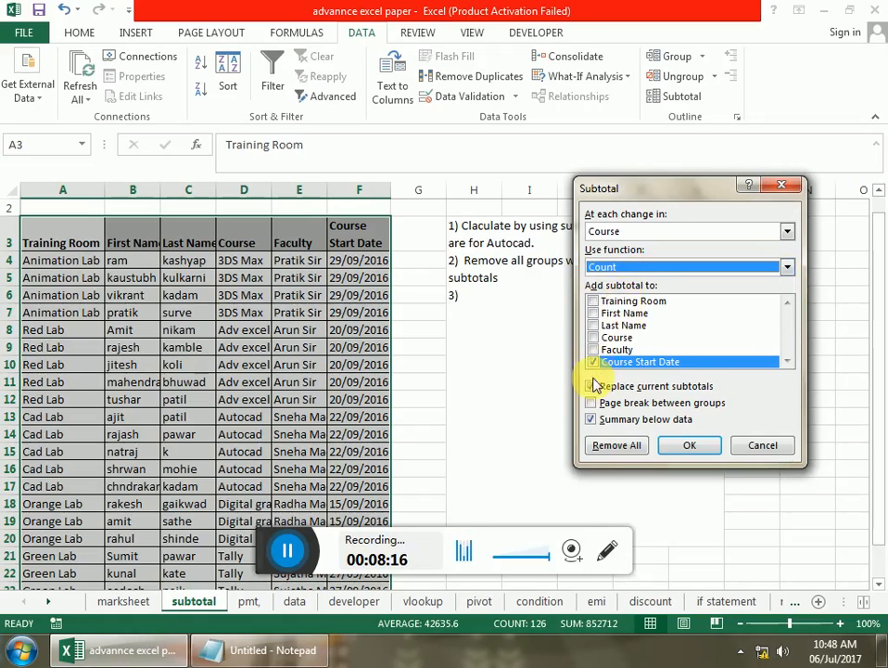
{"action": "left_click", "coordinate": [593, 337]}
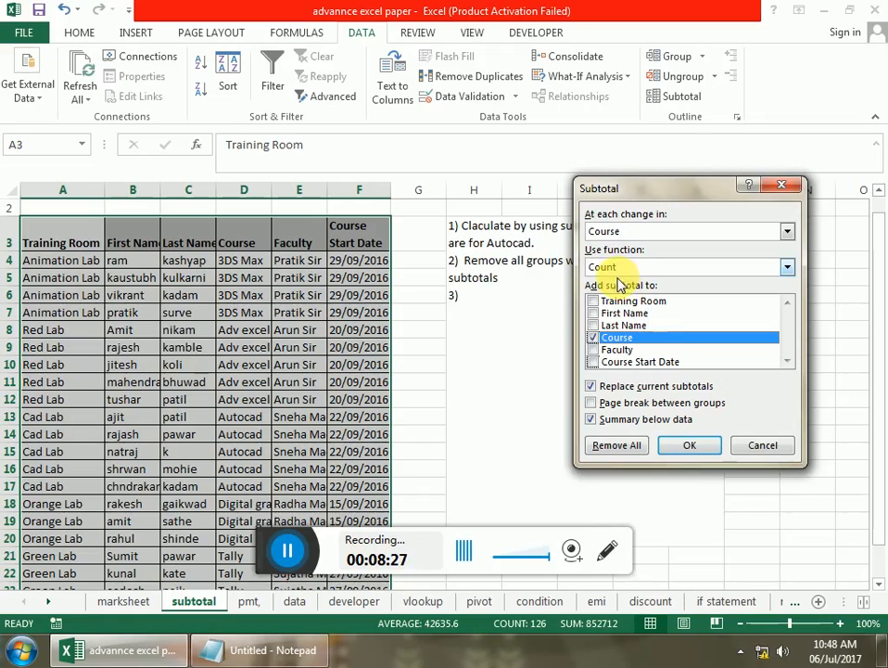
{"action": "left_click", "coordinate": [702, 454]}
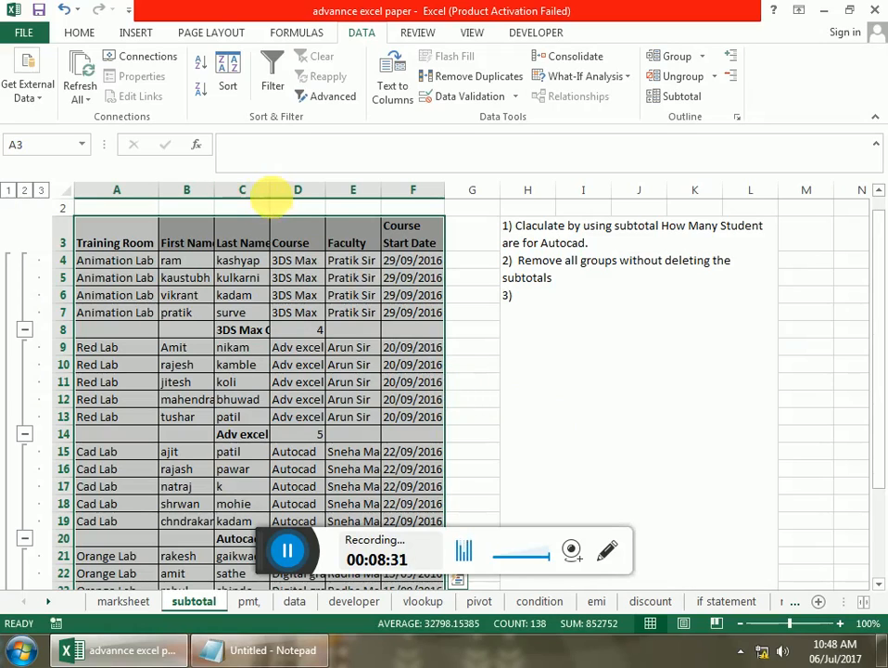
Auto-fit the width of the Last Name column and review the count rows for each course.
{"action": "double_click", "coordinate": [270, 190]}
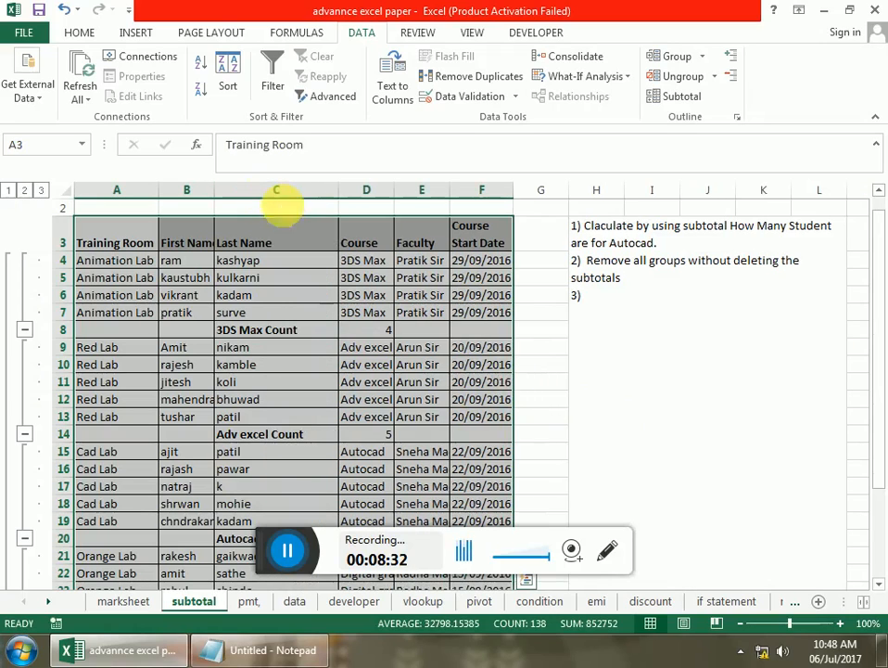
{"action": "left_click", "coordinate": [390, 334]}
{"action": "left_click", "coordinate": [376, 448]}
{"action": "scroll", "coordinate": [385, 386], "scroll_direction": "down", "scroll_amount": 4}
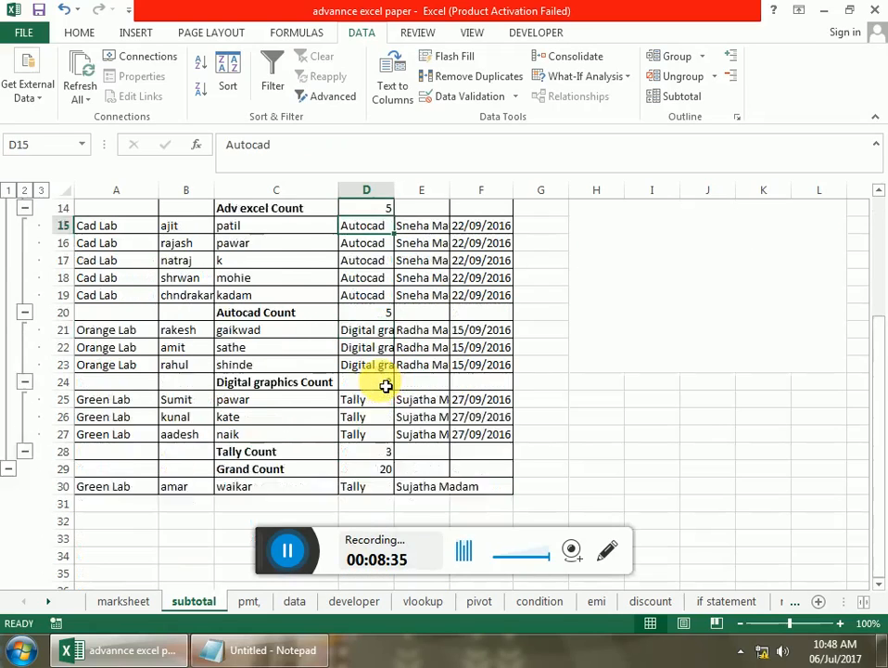
{"action": "scroll", "coordinate": [386, 385], "scroll_direction": "down", "scroll_amount": 1}
{"action": "scroll", "coordinate": [375, 445], "scroll_direction": "up", "scroll_amount": 5}
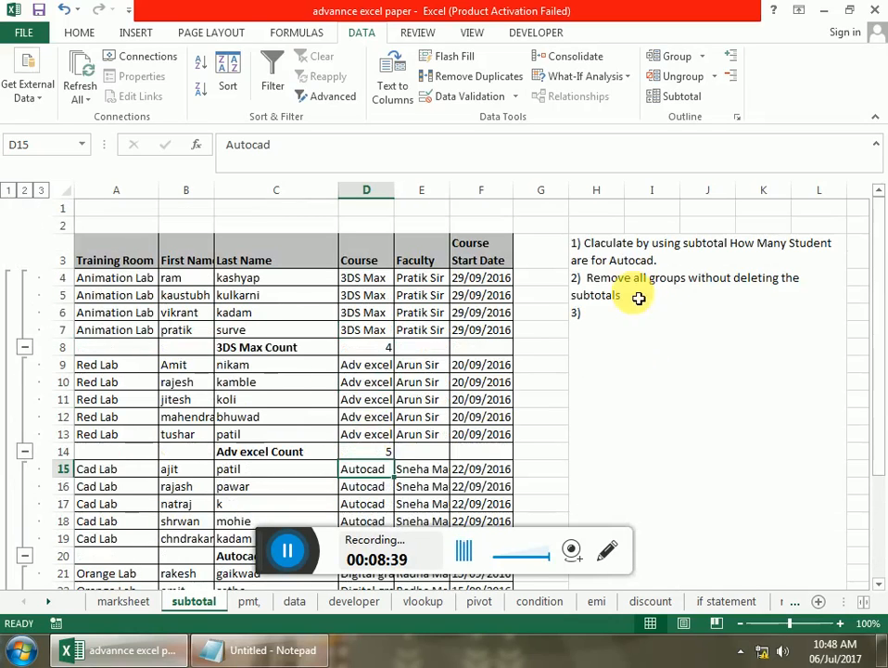
View the subtotals at outline levels 1, 2 and 3, and clear the outline while keeping the subtotal rows.
{"action": "left_click", "coordinate": [8, 190]}
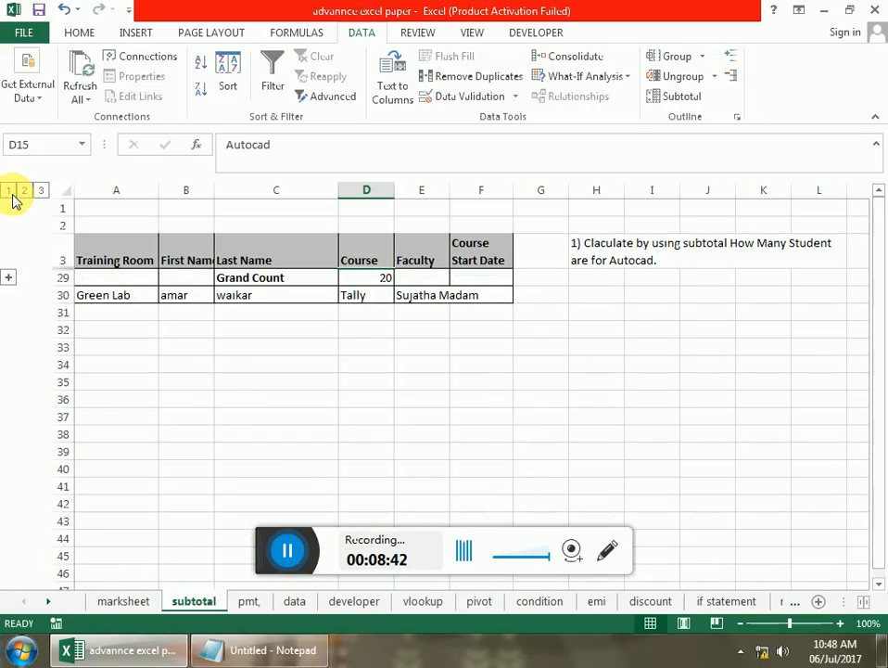
{"action": "left_click", "coordinate": [24, 190]}
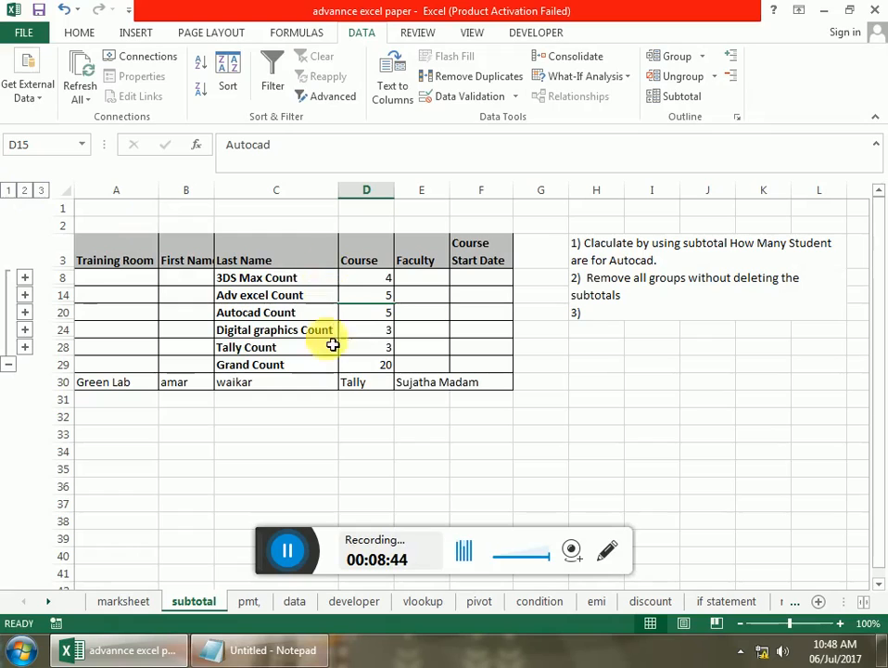
{"action": "left_click", "coordinate": [41, 190]}
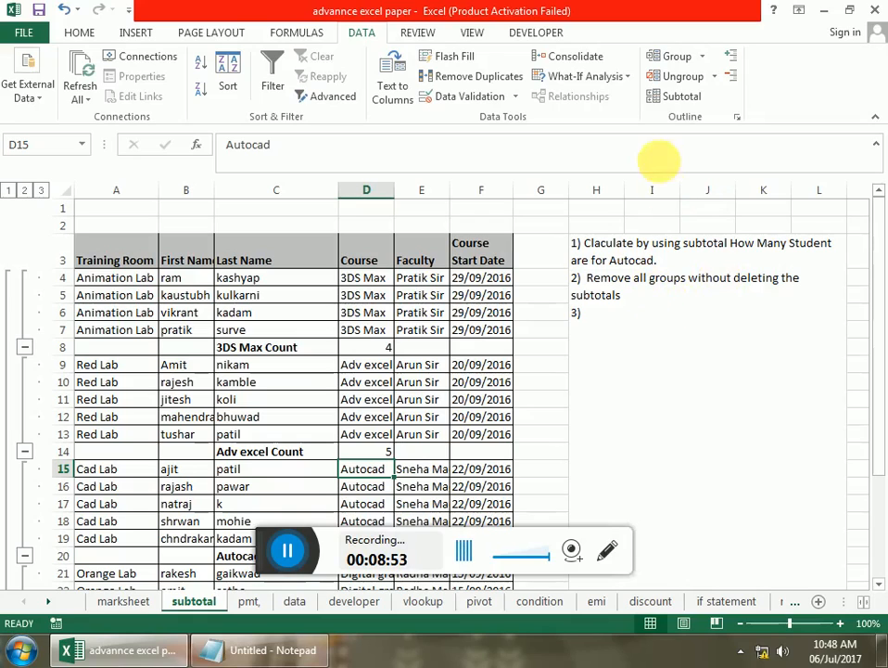
{"action": "left_click", "coordinate": [716, 79]}
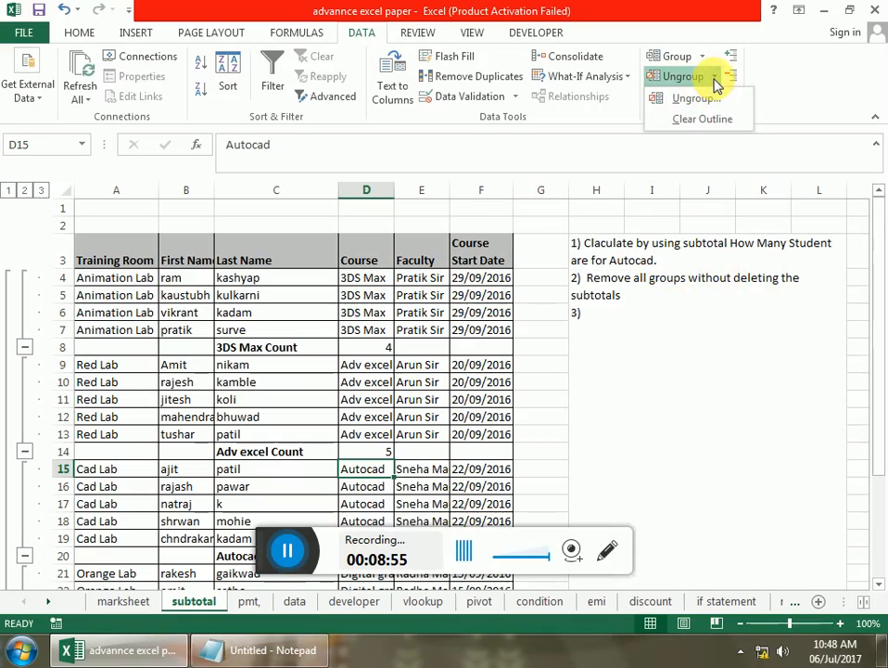
{"action": "left_click", "coordinate": [701, 121]}
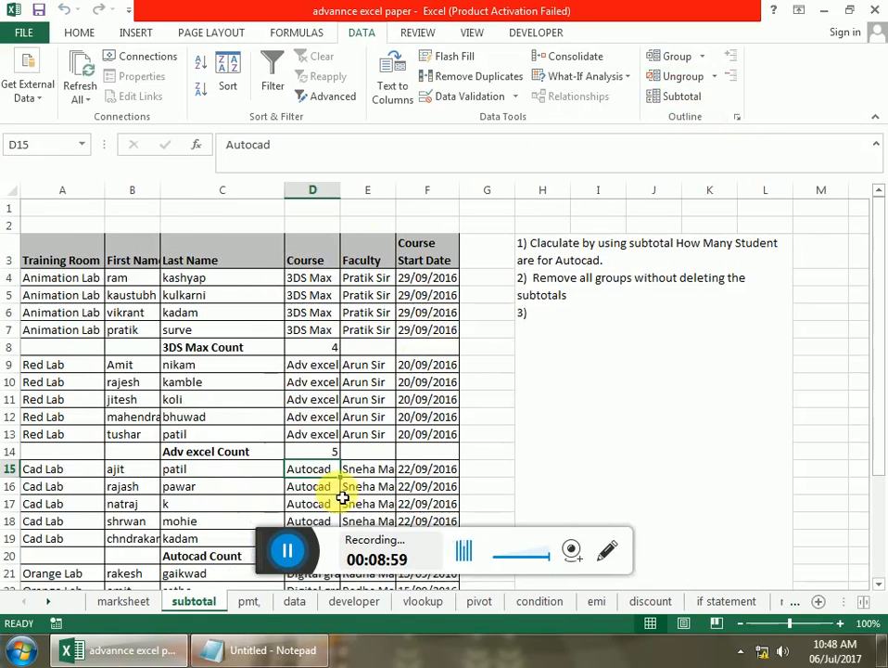
On the pmt sheet, enter the labels IPMT in A12 and PPMT in A14.
{"action": "left_click", "coordinate": [251, 602]}
{"action": "left_click", "coordinate": [318, 388]}
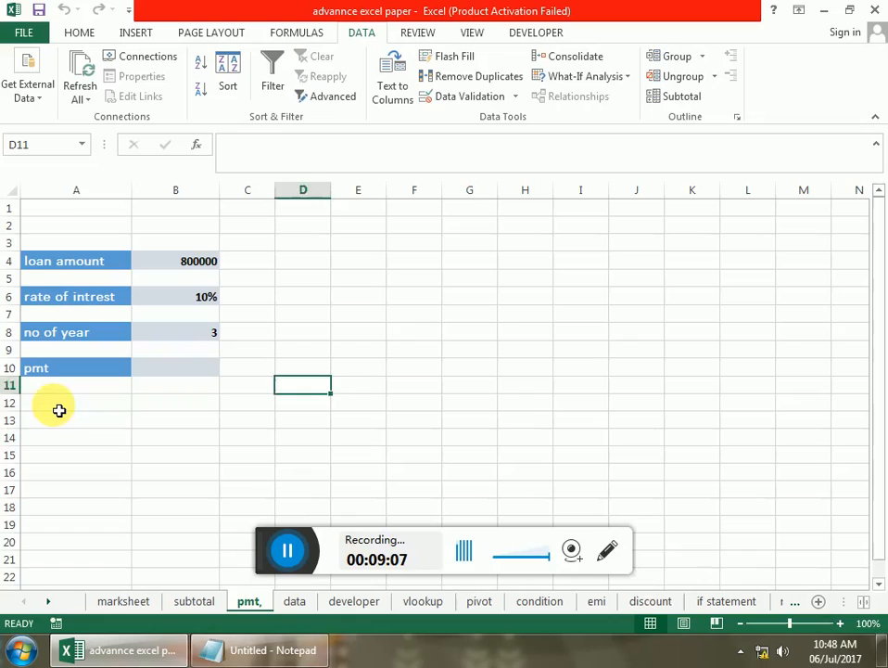
{"action": "left_click", "coordinate": [94, 410]}
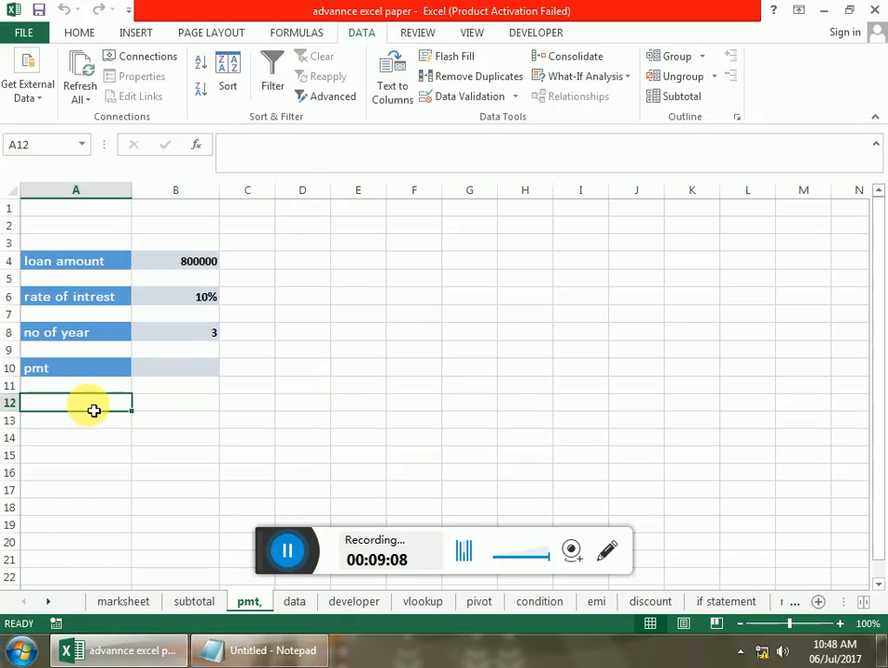
{"action": "type", "text": "l"}
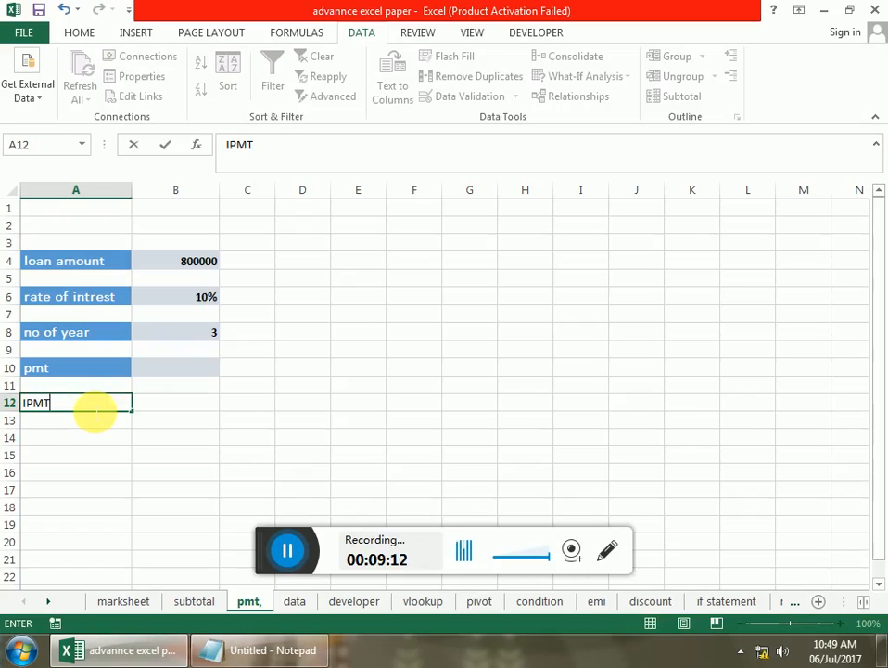
{"action": "key", "text": "Return"}
{"action": "key", "text": "Return"}
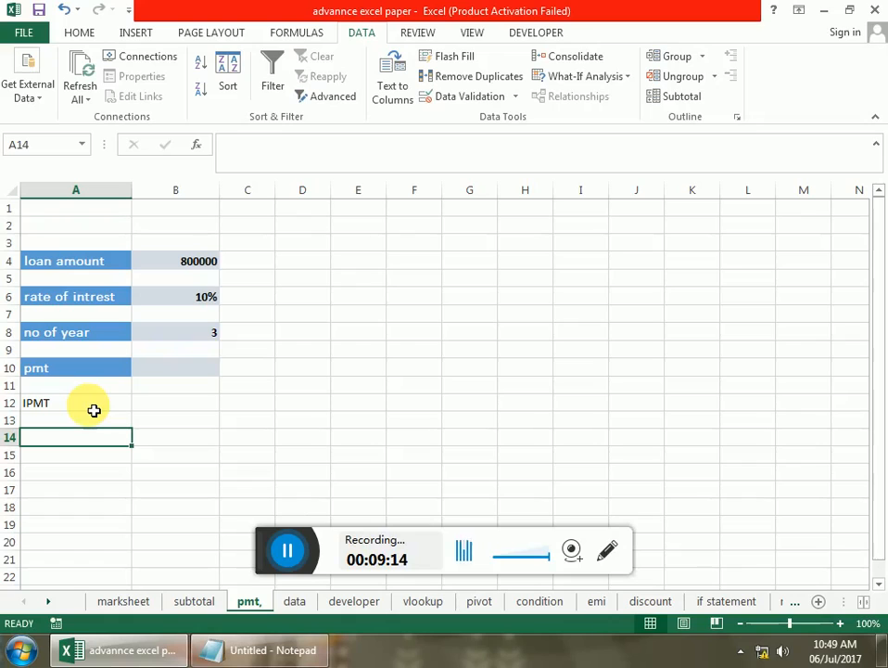
{"action": "type", "text": "I"}
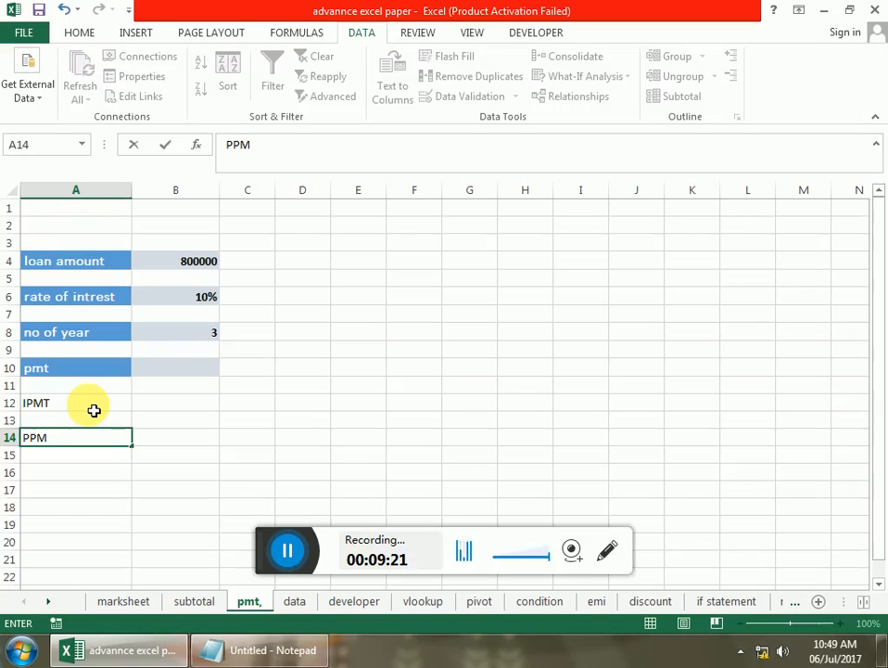
{"action": "key", "text": "Up"}
Start a PMT formula in B10 with the monthly rate B6/12 as its first argument.
{"action": "key", "text": "Up"}
{"action": "key", "text": "Up"}
{"action": "key", "text": "Up"}
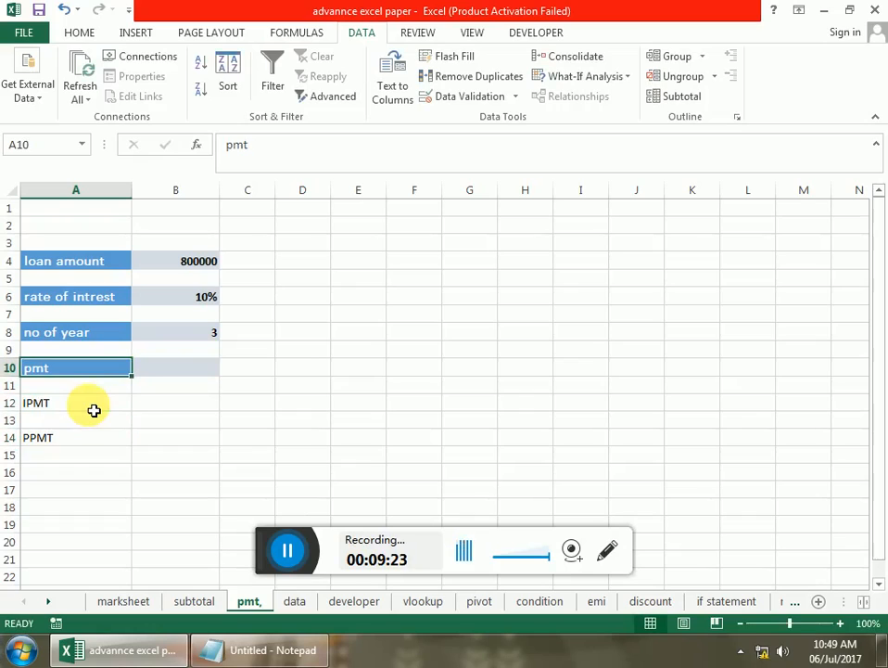
{"action": "key", "text": "Right"}
{"action": "key", "text": "Right"}
{"action": "key", "text": "Left"}
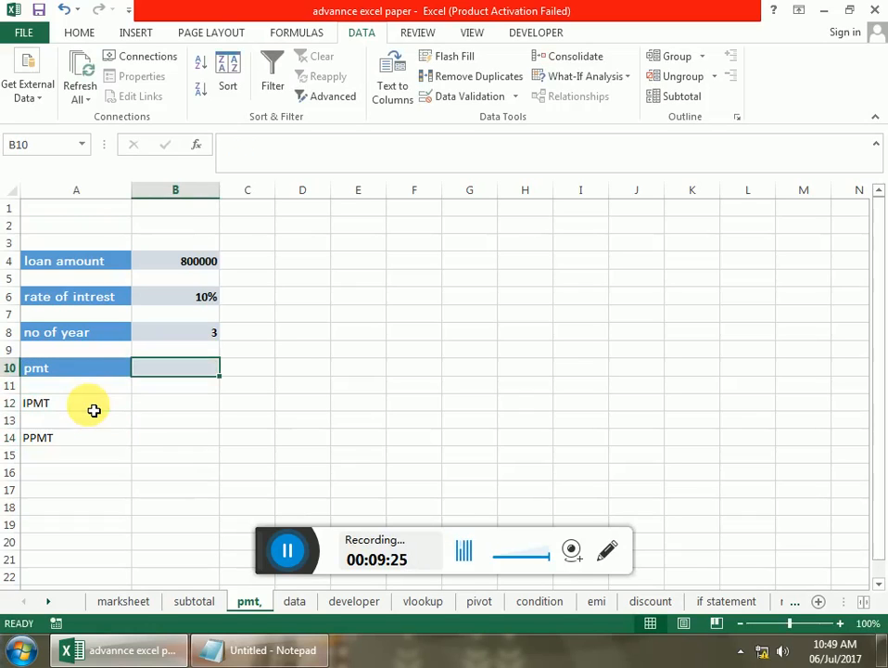
{"action": "type", "text": "="}
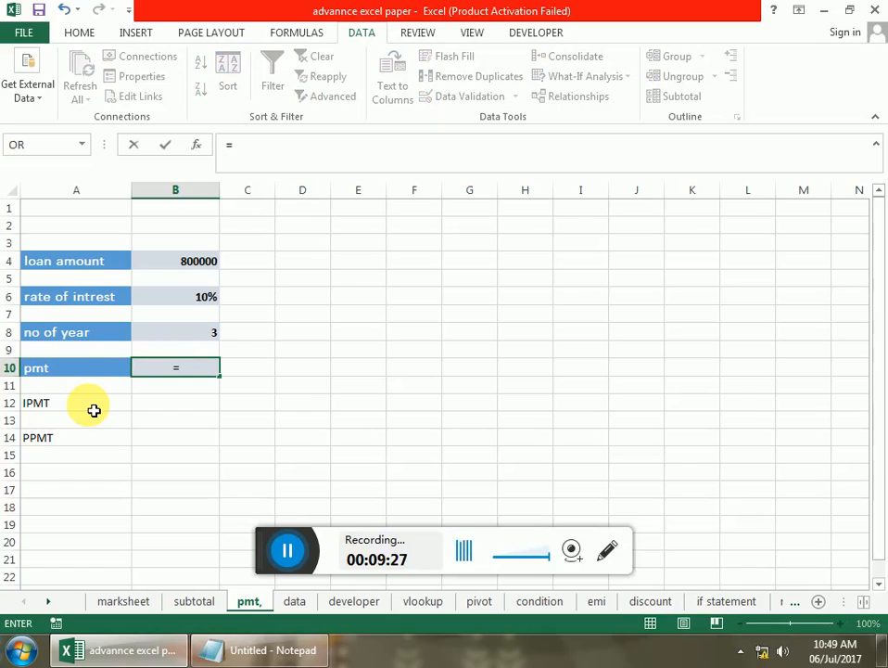
{"action": "type", "text": "PMT"}
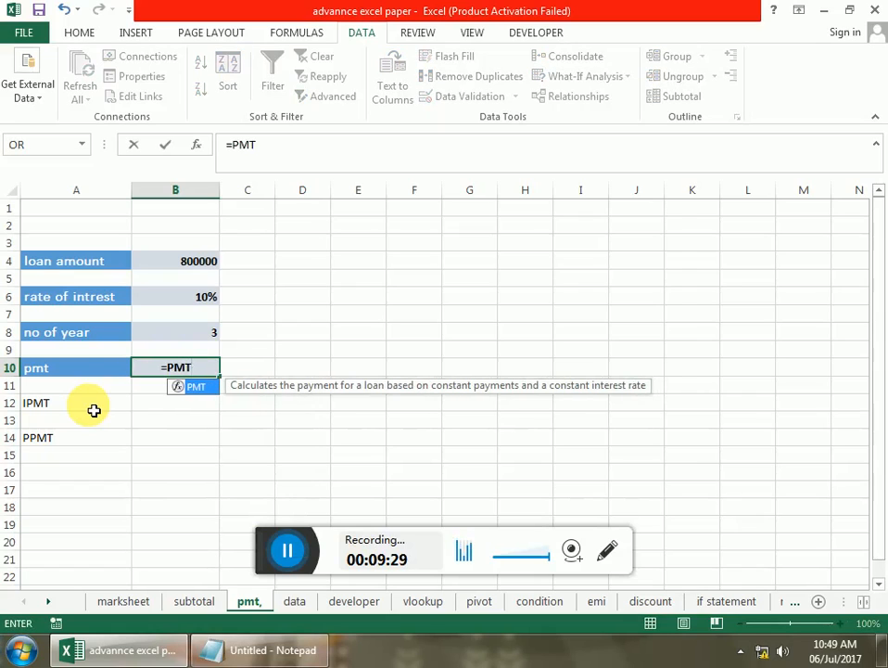
{"action": "type", "text": "("}
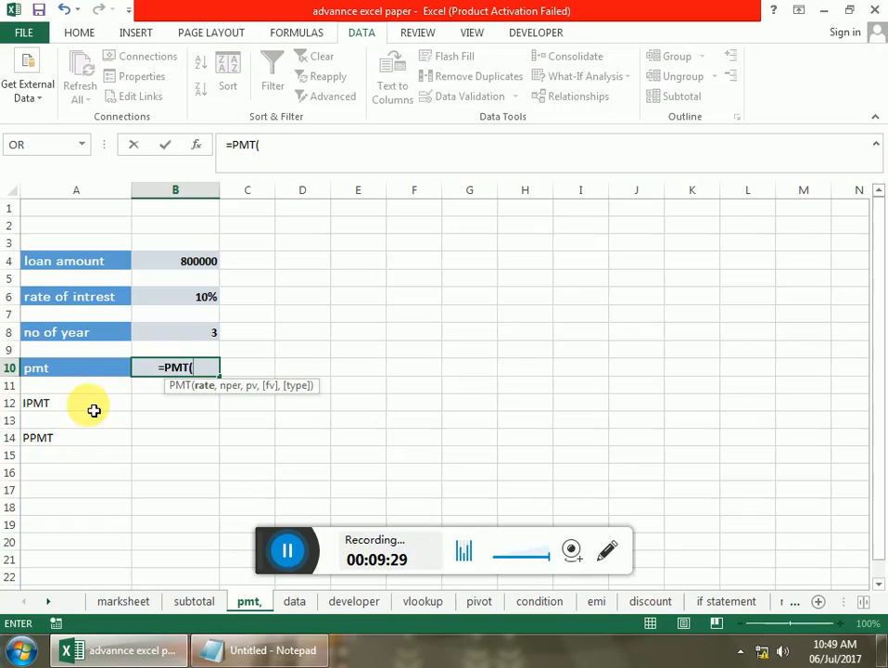
{"action": "left_click", "coordinate": [188, 298]}
{"action": "type", "text": "/1"}
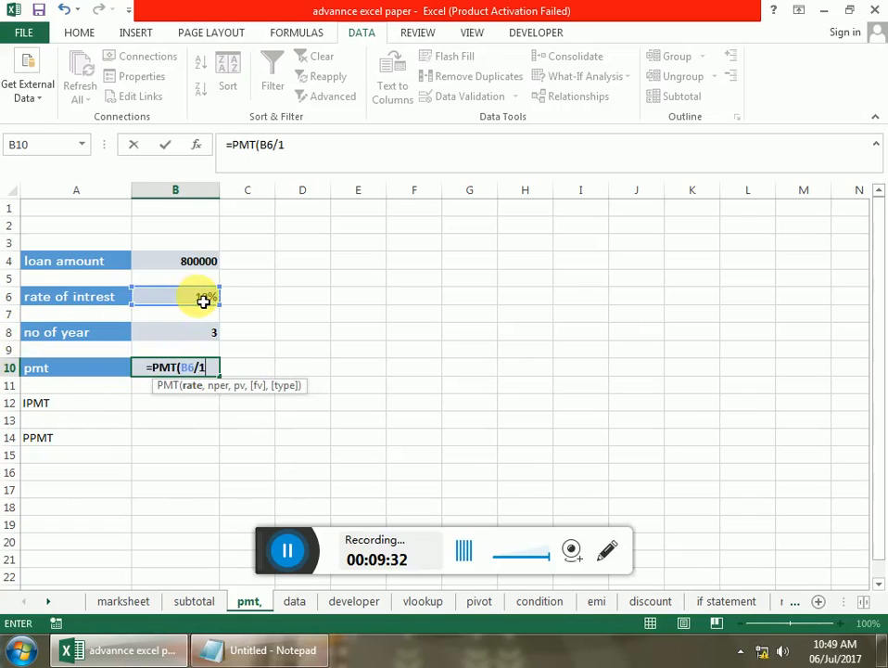
{"action": "type", "text": "2"}
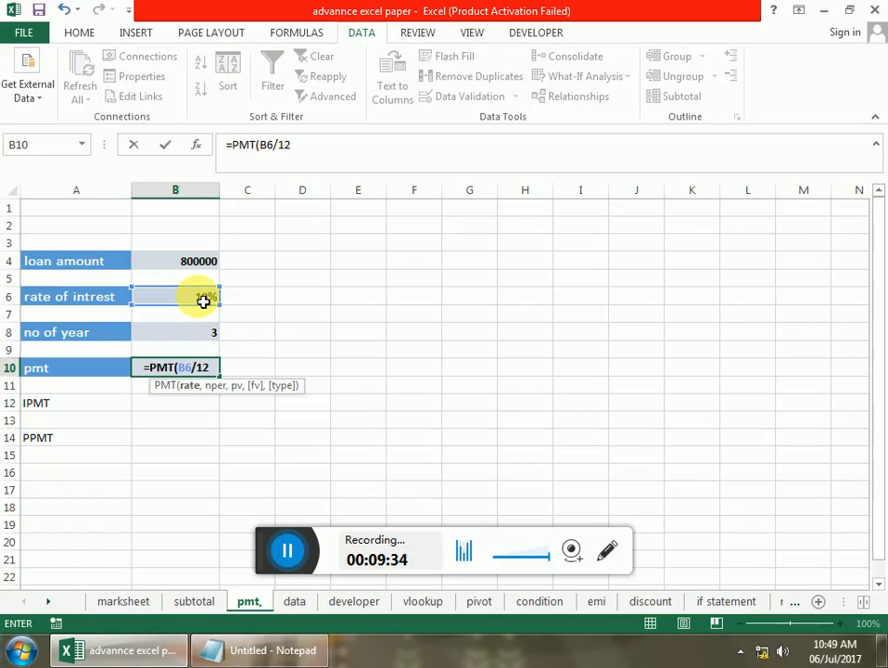
{"action": "type", "text": ","}
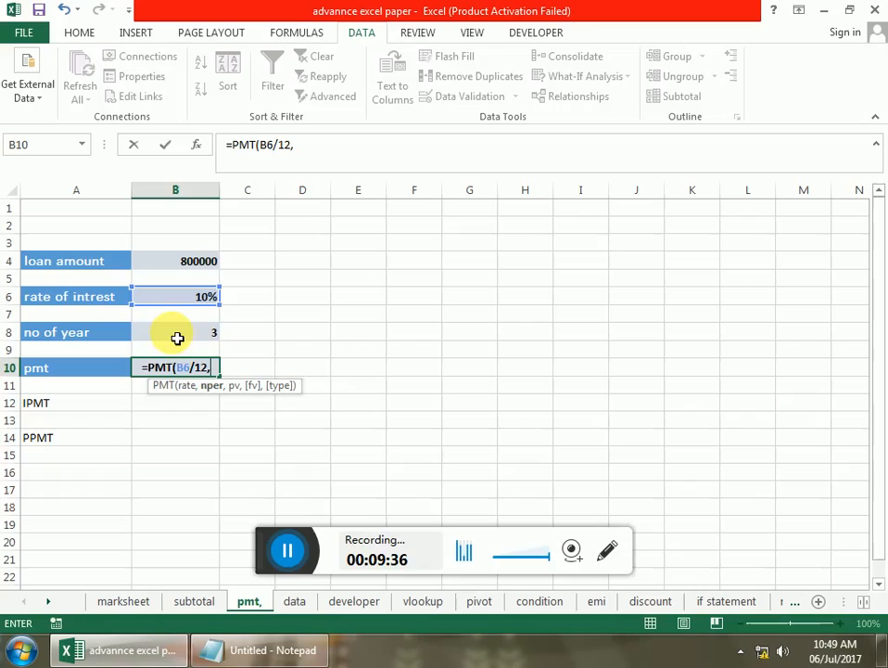
Complete the B10 PMT formula with B8*12 as the number of periods and -B4 as the present value.
{"action": "left_click", "coordinate": [177, 338]}
{"action": "type", "text": "*12"}
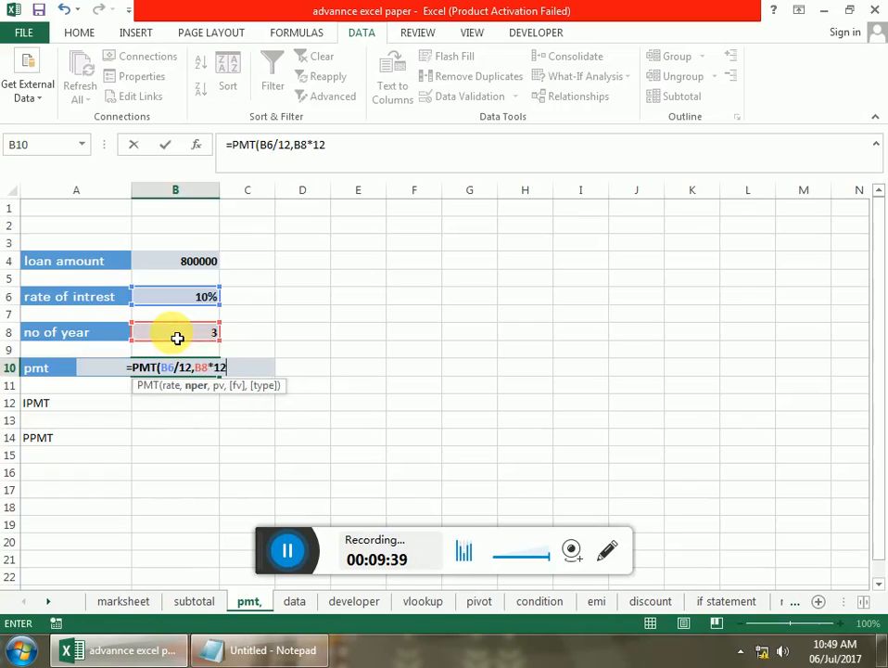
{"action": "type", "text": ","}
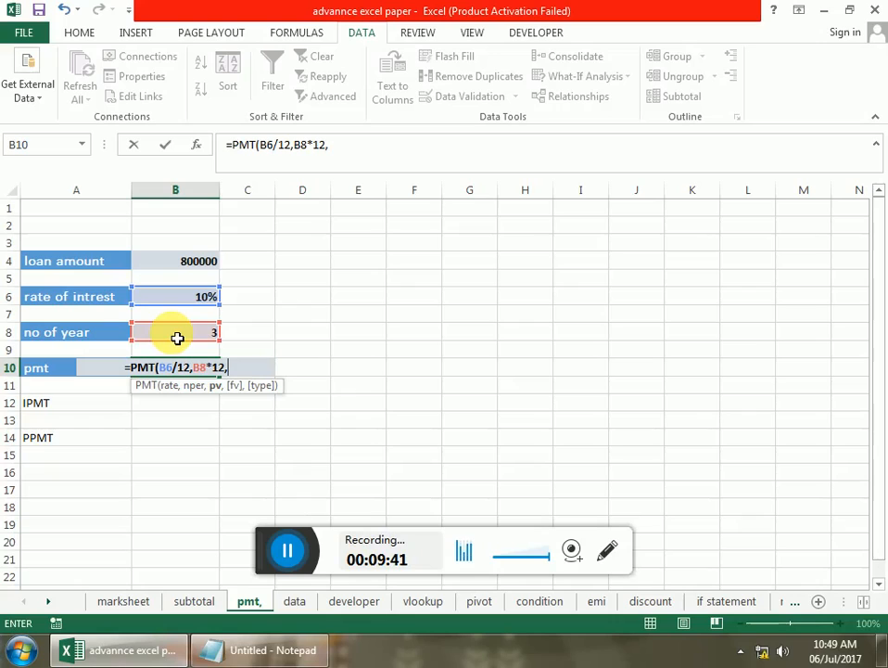
{"action": "type", "text": "-"}
{"action": "left_click", "coordinate": [173, 265]}
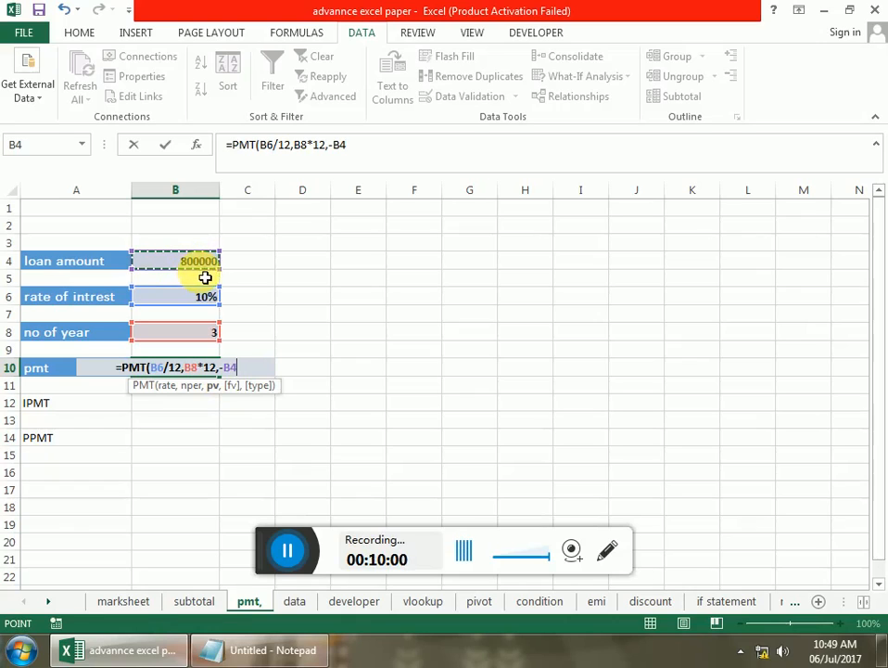
{"action": "type", "text": ")"}
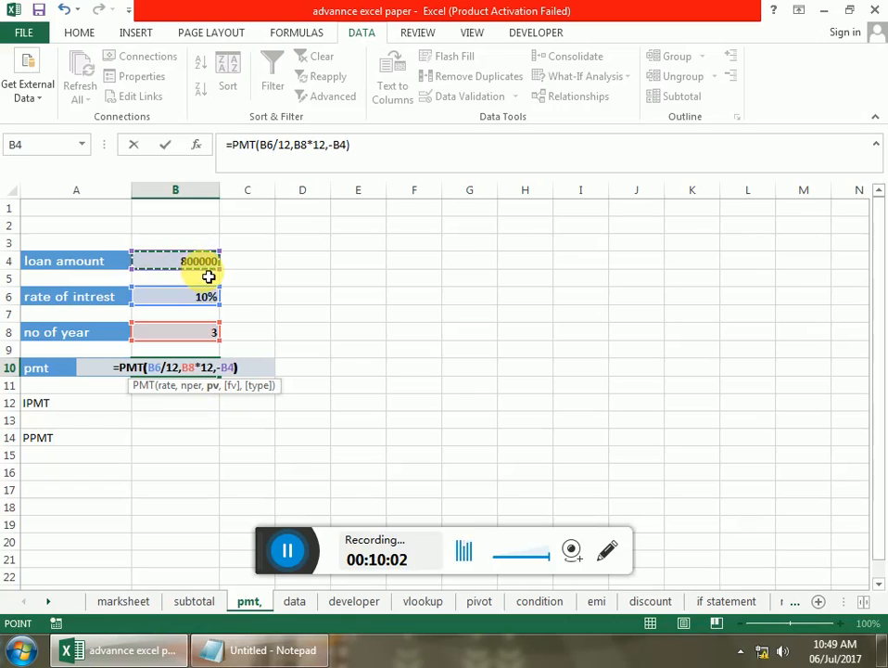
{"action": "key", "text": "ctrl+Return"}
{"action": "key", "text": "Return"}
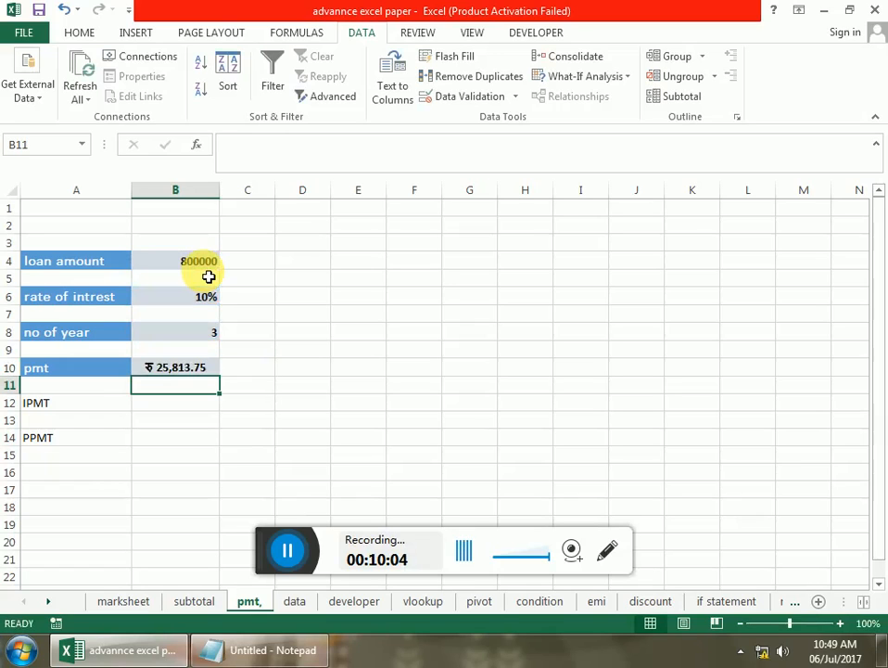
{"action": "left_click", "coordinate": [181, 375]}
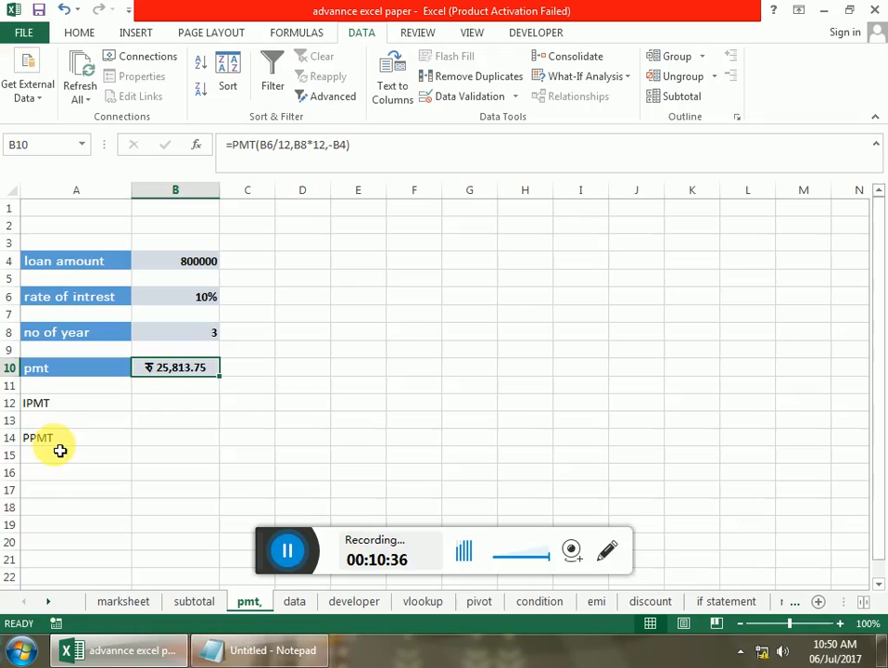
Start an IPMT formula in B12 with the monthly rate B6/12 as its first argument.
{"action": "left_click", "coordinate": [182, 405]}
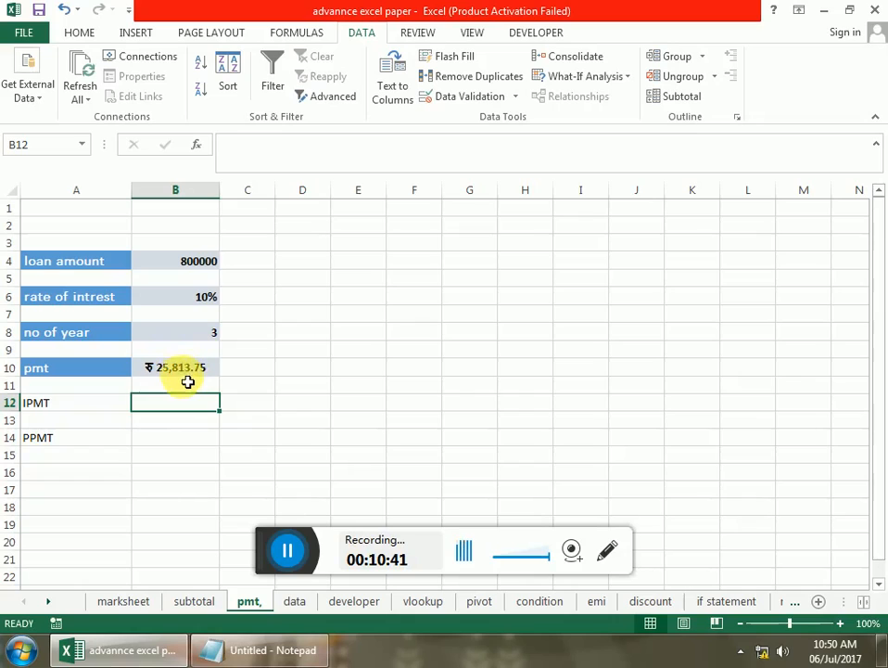
{"action": "type", "text": "="}
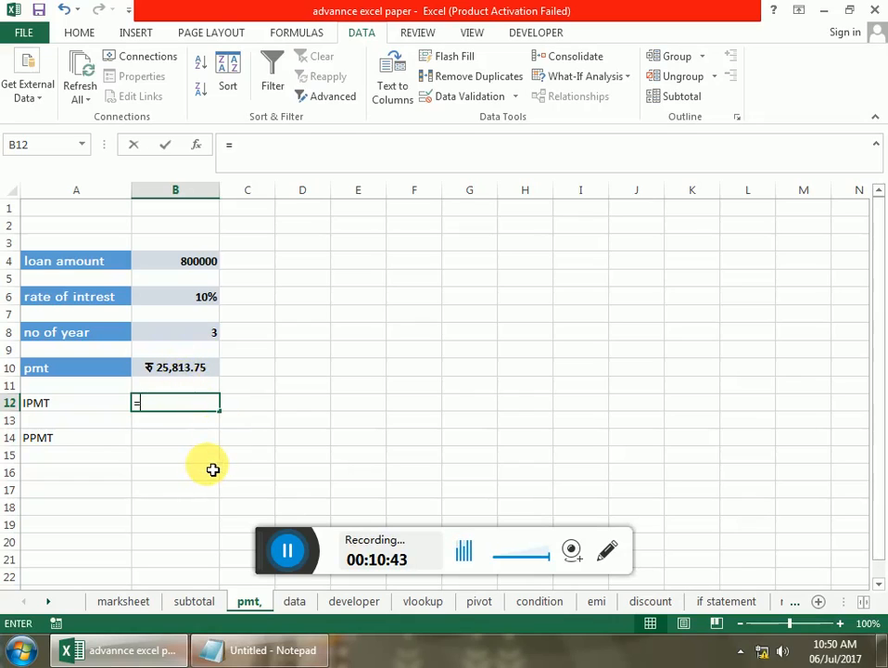
{"action": "type", "text": "IP"}
{"action": "type", "text": "MT"}
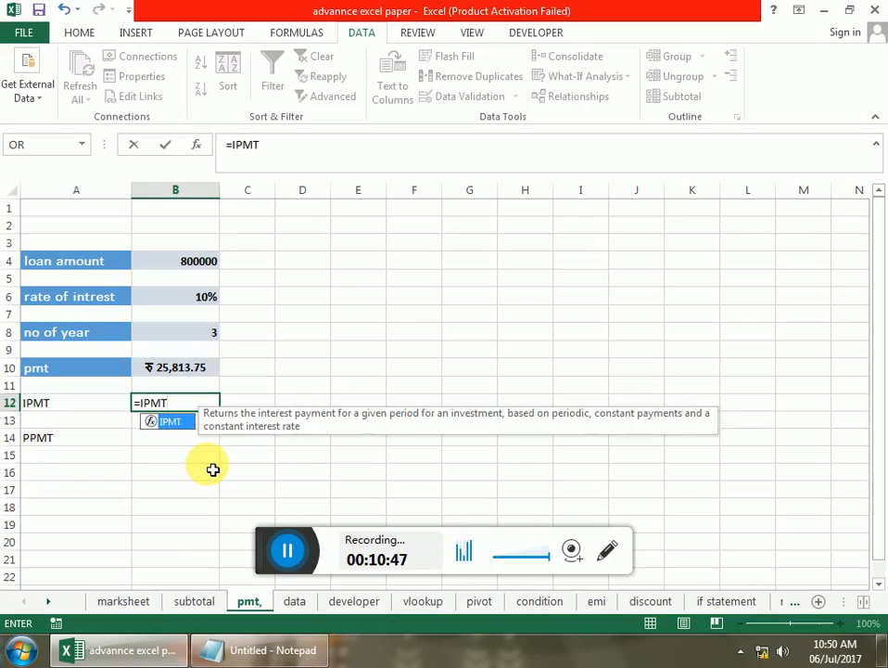
{"action": "type", "text": "("}
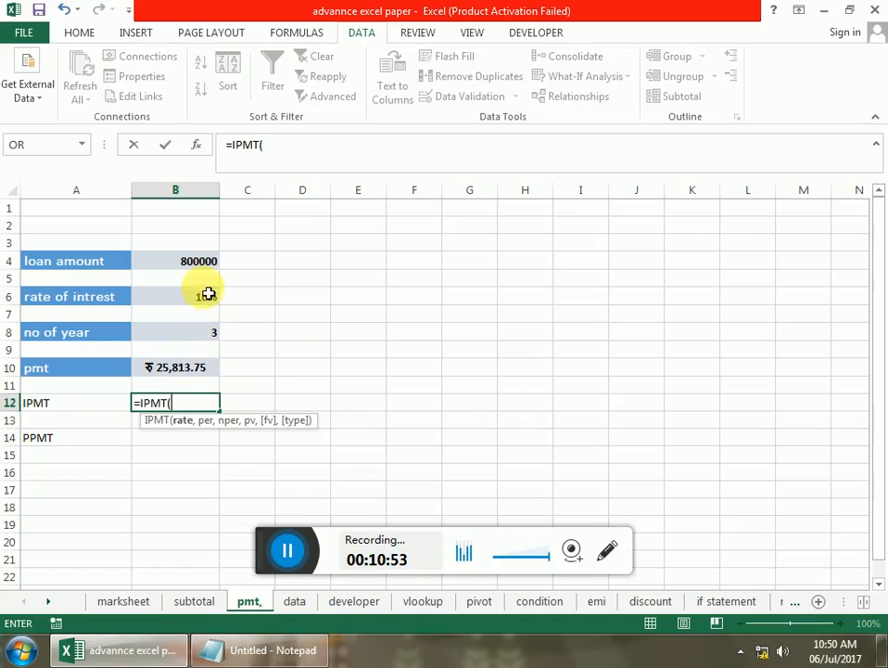
{"action": "left_click", "coordinate": [212, 307]}
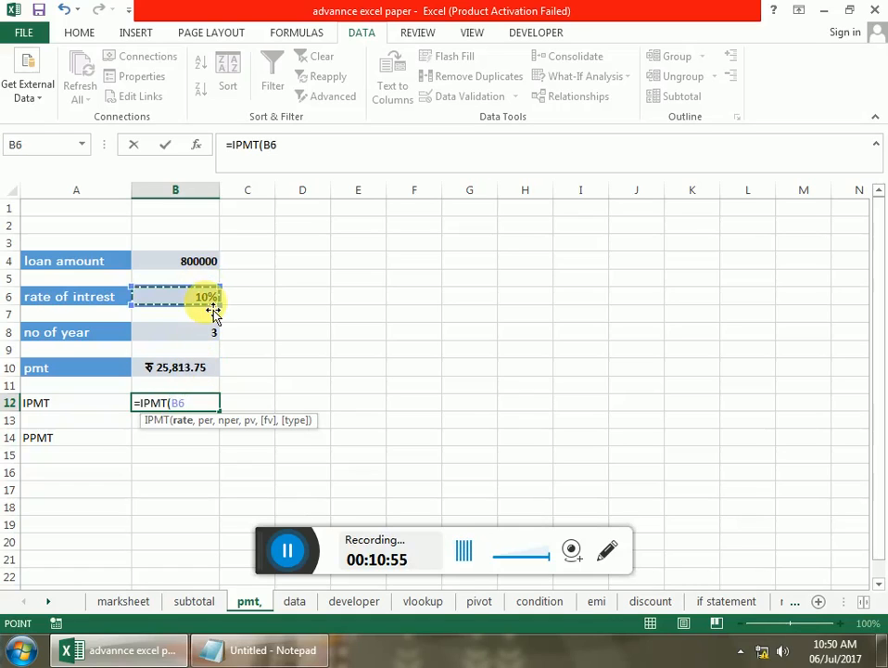
{"action": "type", "text": "/12"}
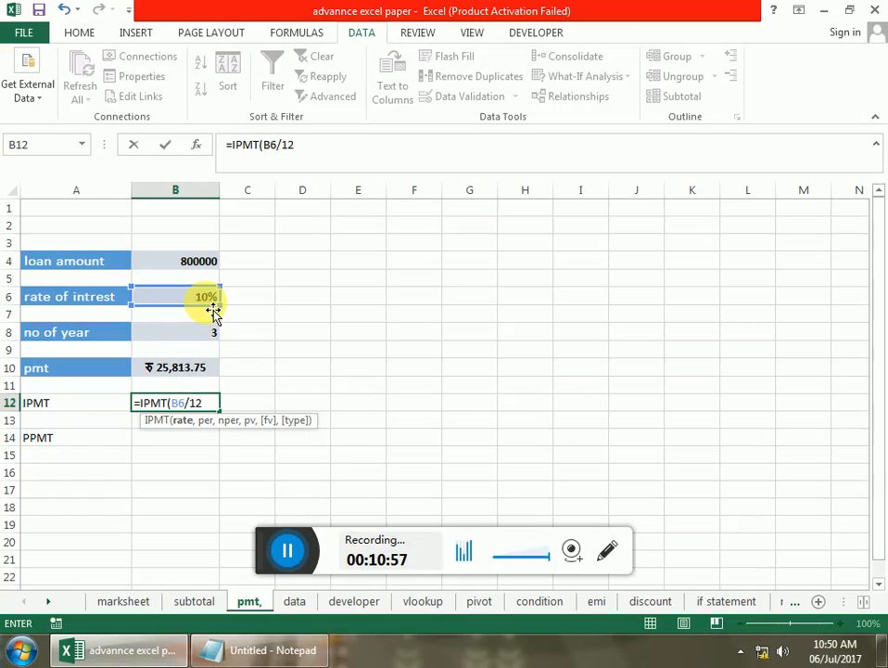
{"action": "type", "text": ","}
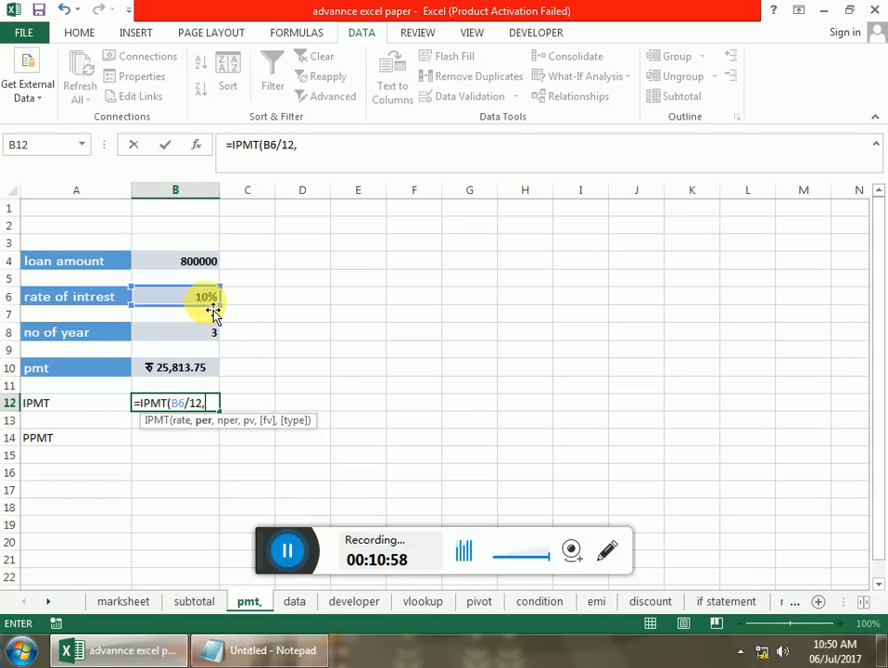
{"action": "left_click", "coordinate": [172, 335]}
{"action": "type", "text": "*"}
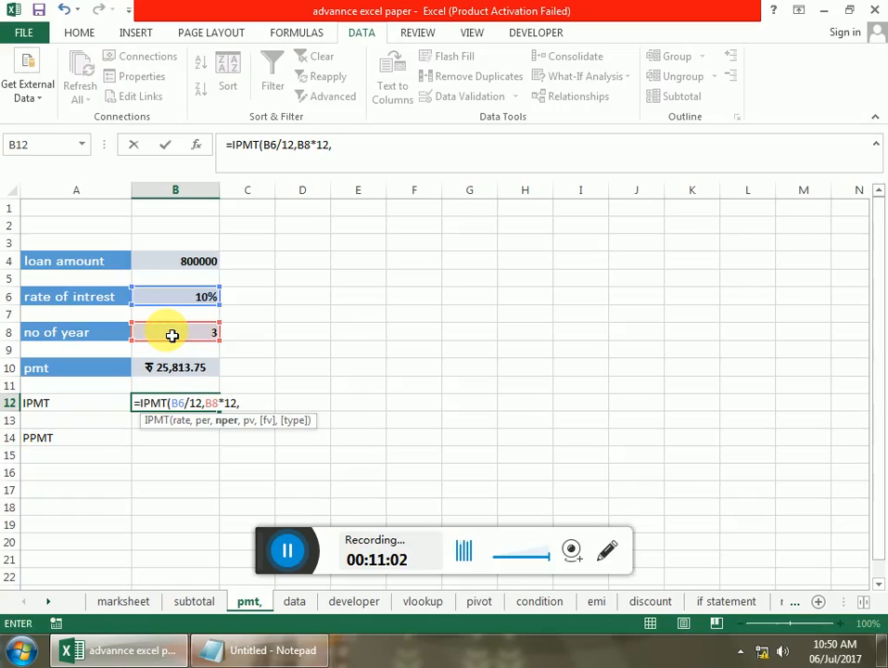
{"action": "key", "text": "BackSpace"}
{"action": "key", "text": "BackSpace"}
{"action": "key", "text": "BackSpace"}
{"action": "key", "text": "BackSpace"}
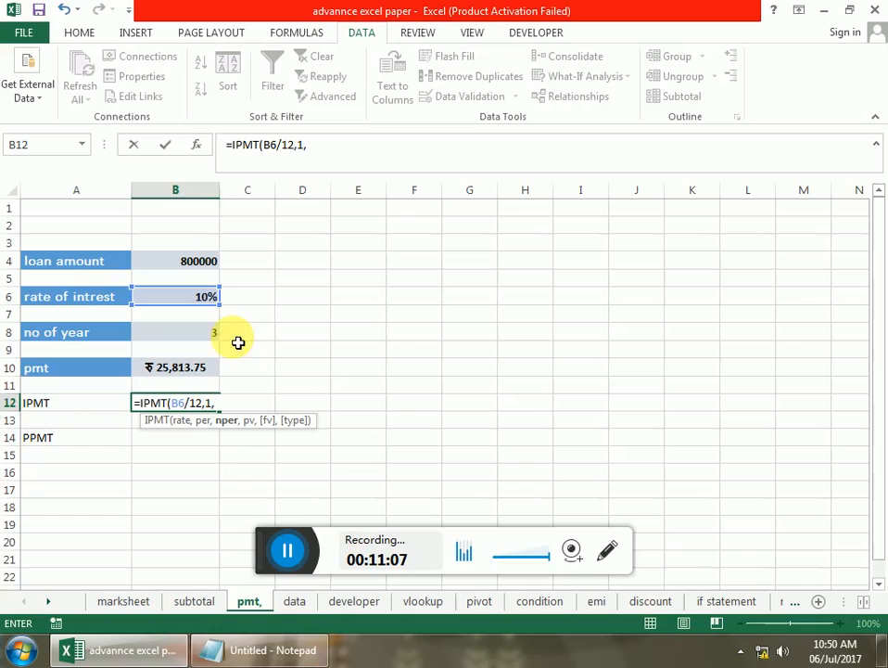
Complete the B12 IPMT formula with 1 as the period, B8*12 as the number of periods and -B4 as the present value.
{"action": "type", "text": "1,"}
{"action": "left_click", "coordinate": [210, 337]}
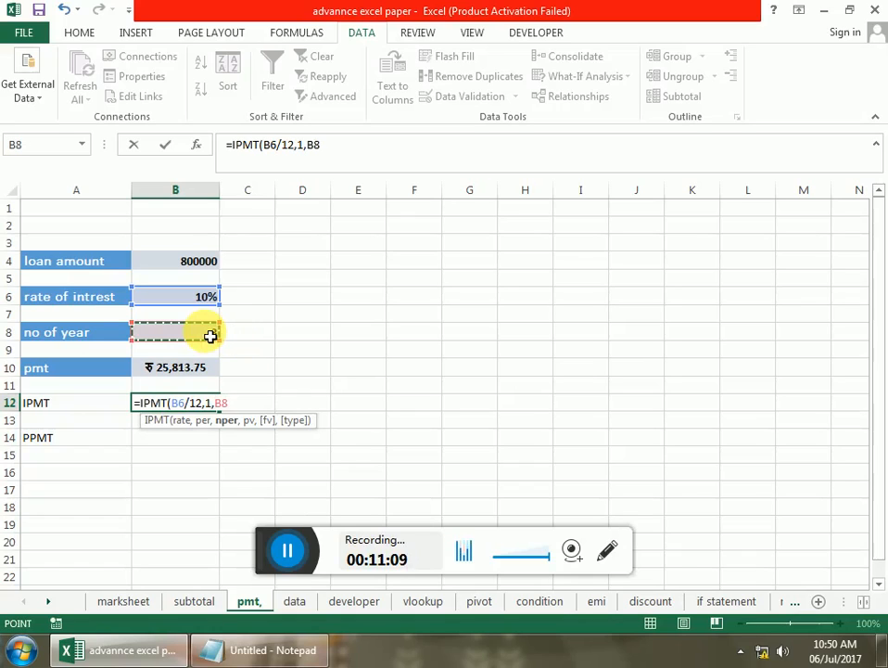
{"action": "type", "text": "*12"}
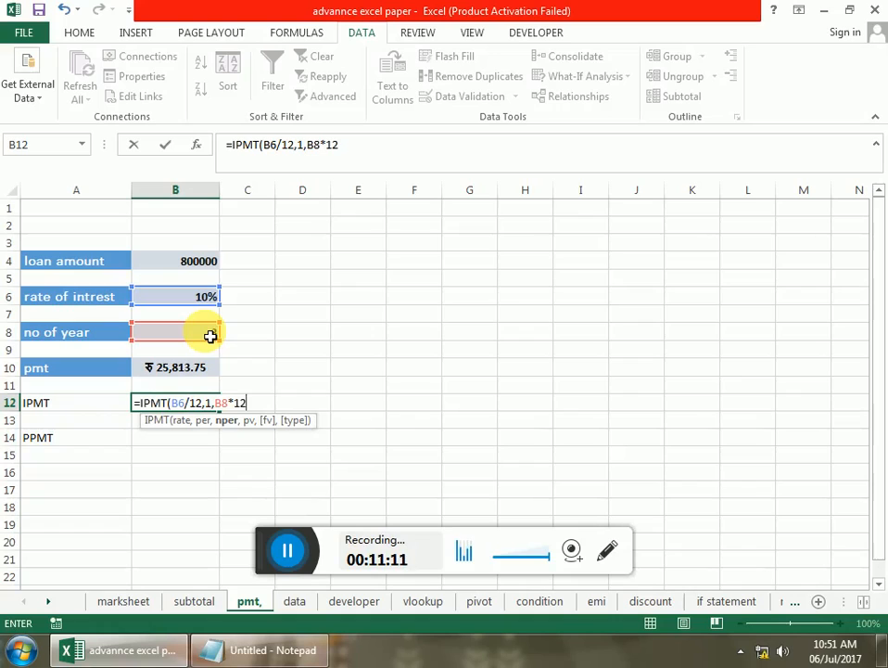
{"action": "type", "text": ",-"}
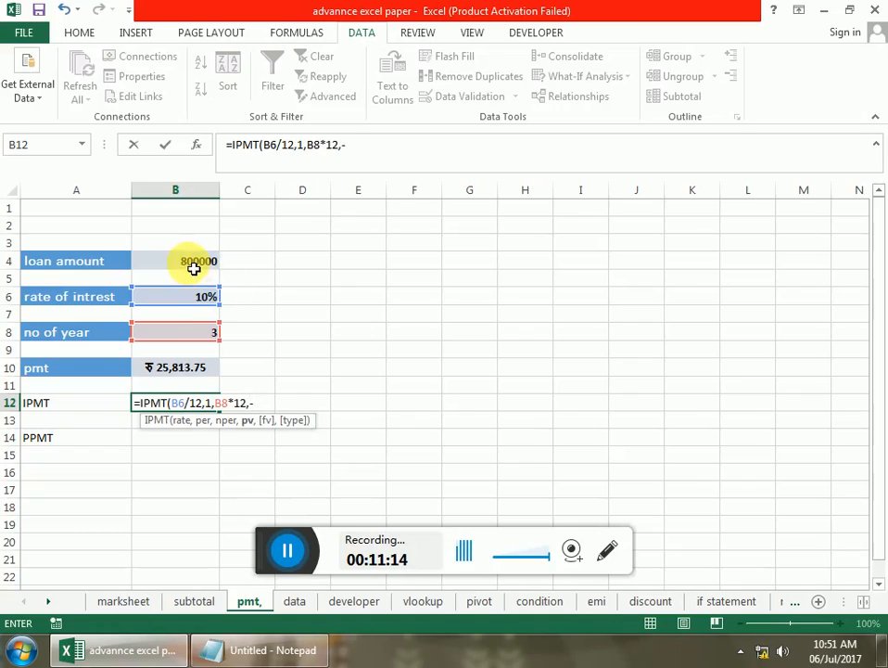
{"action": "left_click", "coordinate": [194, 270]}
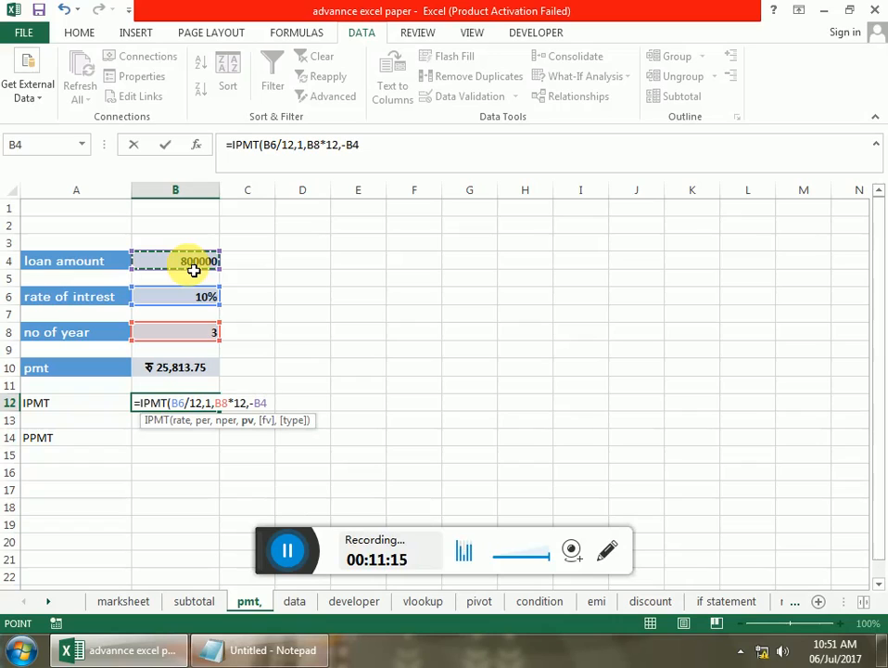
{"action": "key", "text": "Return"}
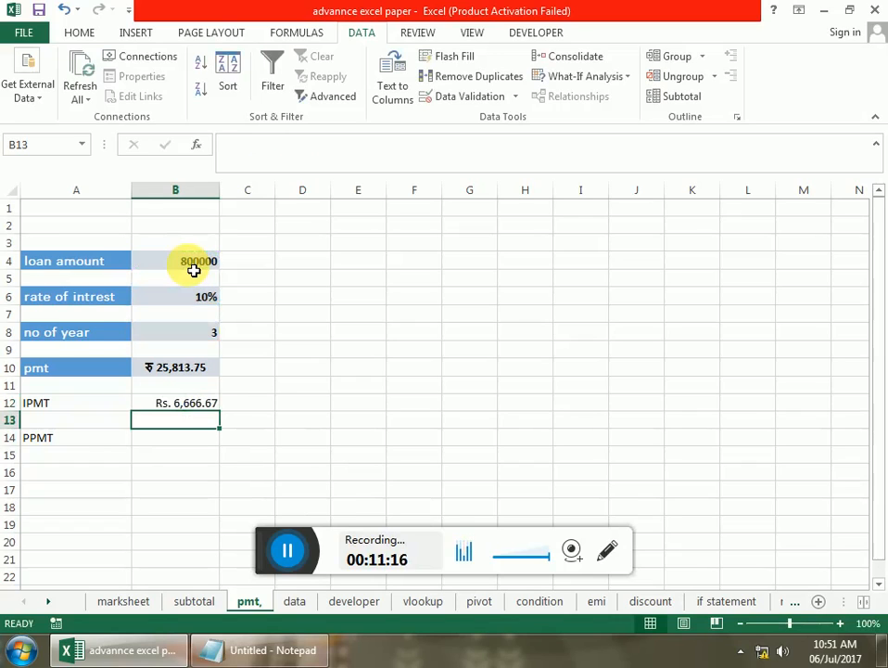
Review the arguments of the B12 IPMT function and read the description of its Per argument.
{"action": "left_click", "coordinate": [185, 404]}
{"action": "left_click", "coordinate": [195, 145]}
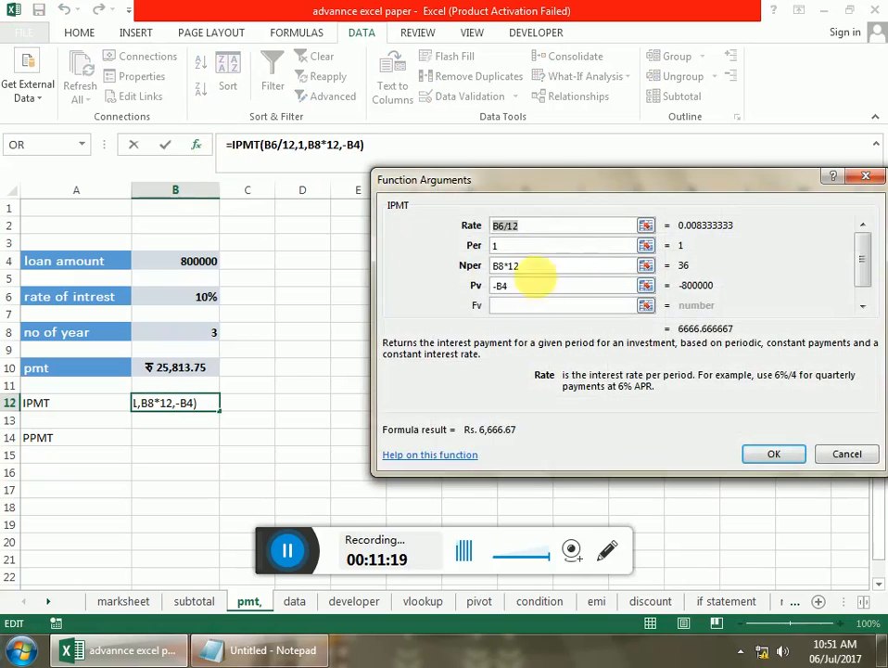
{"action": "left_click", "coordinate": [541, 246]}
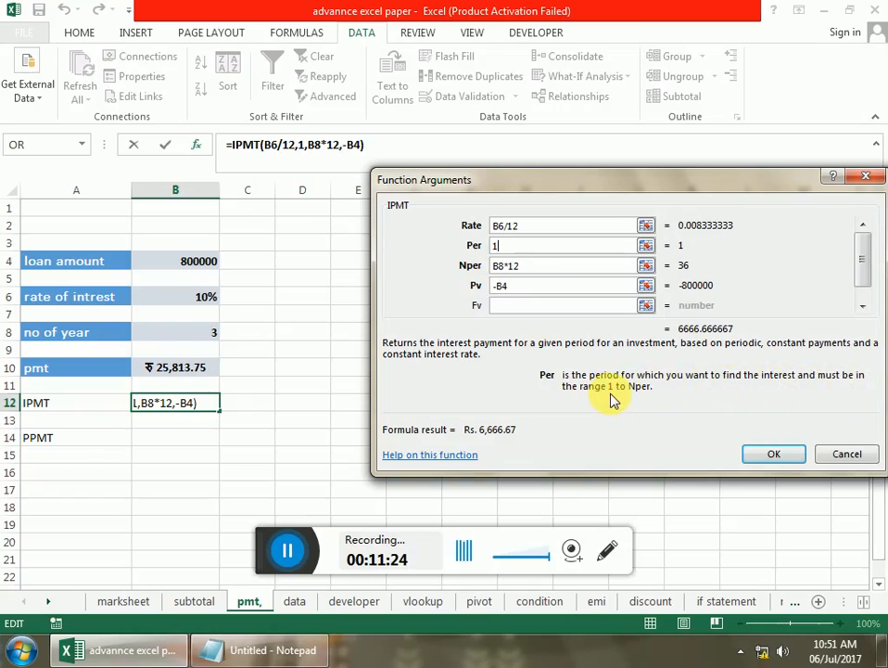
{"action": "left_click", "coordinate": [775, 455]}
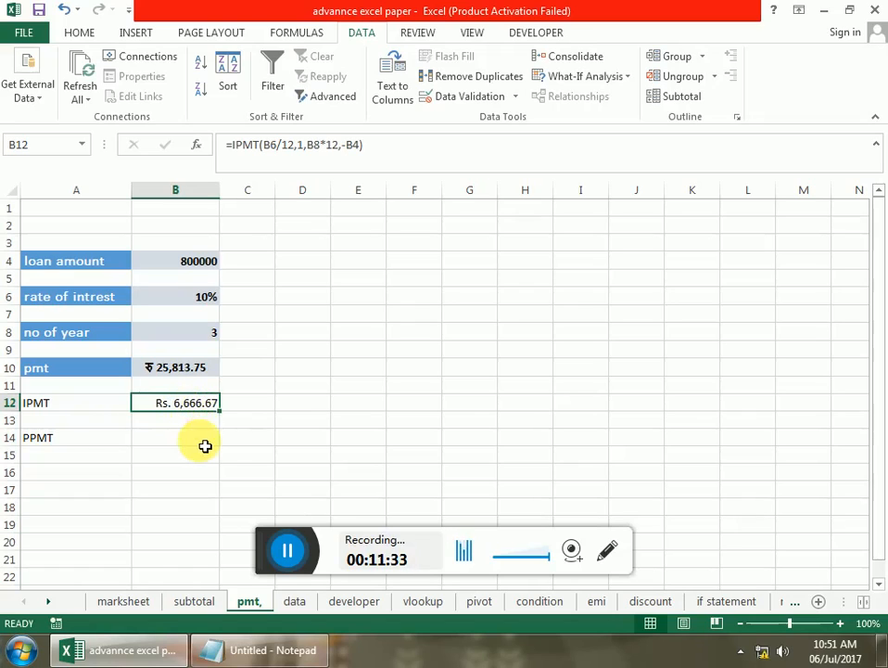
Start a PPMT formula in B14 with the monthly rate B6/12 as its first argument.
{"action": "left_click", "coordinate": [199, 446]}
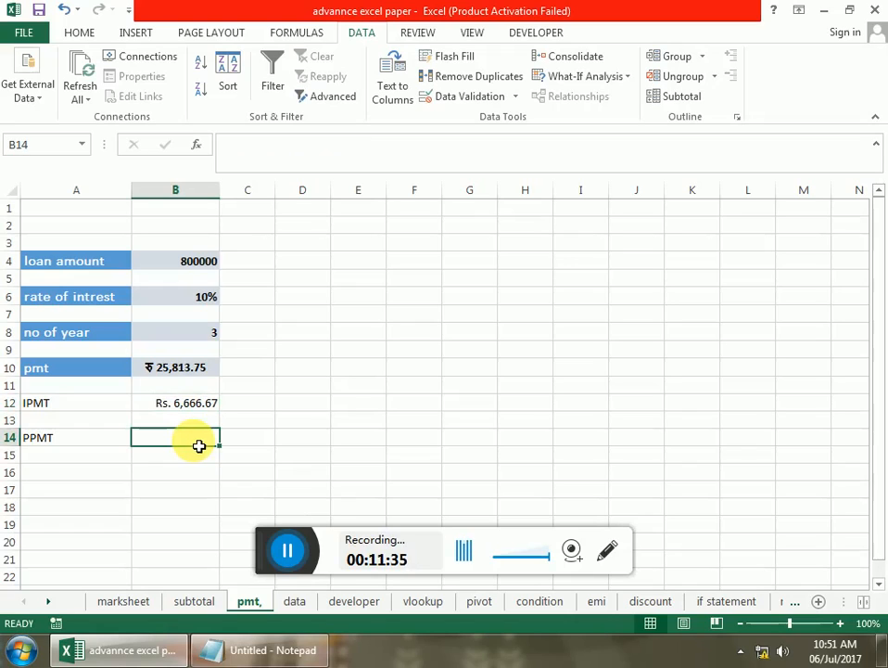
{"action": "type", "text": "="}
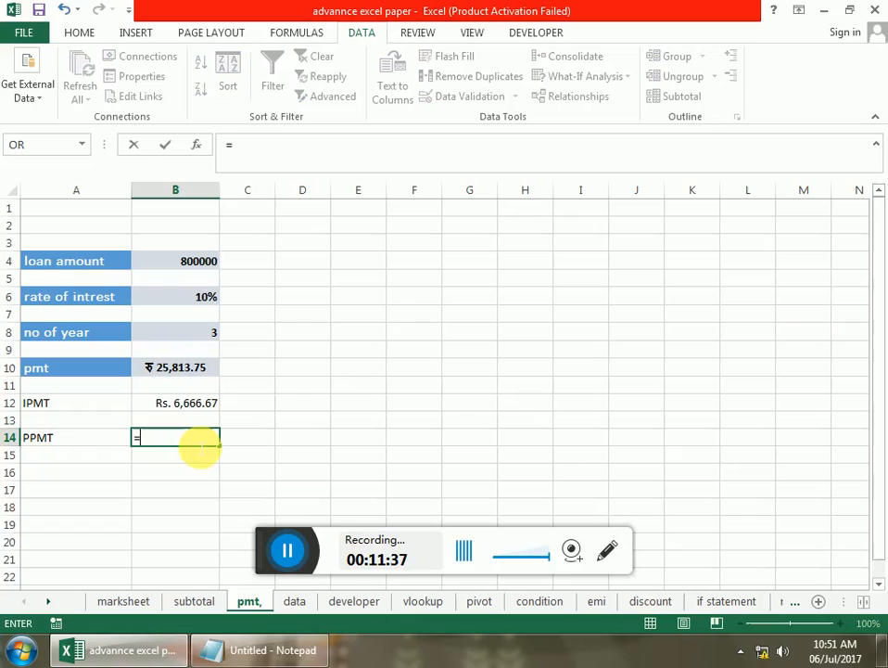
{"action": "type", "text": "PPMT"}
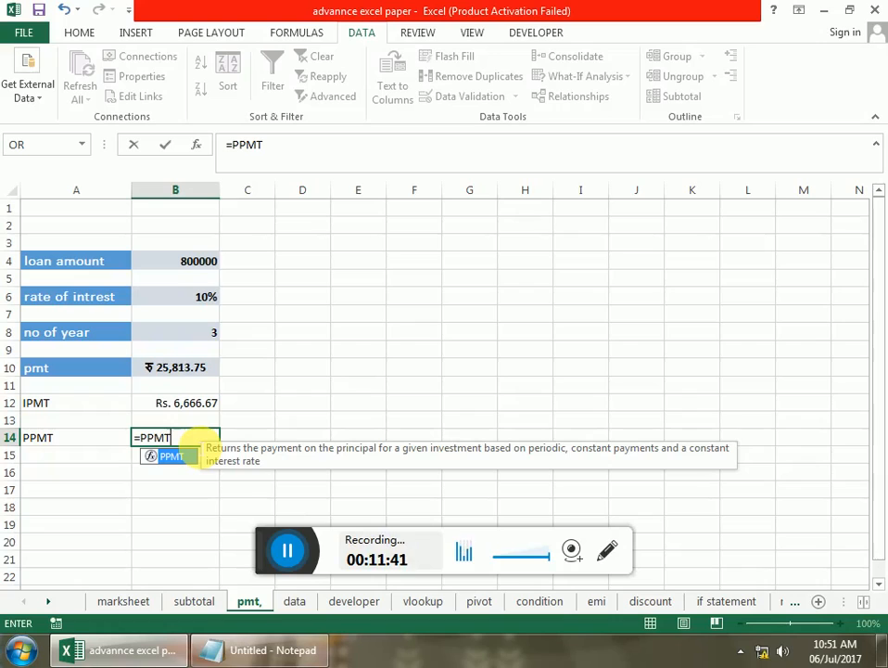
{"action": "type", "text": "("}
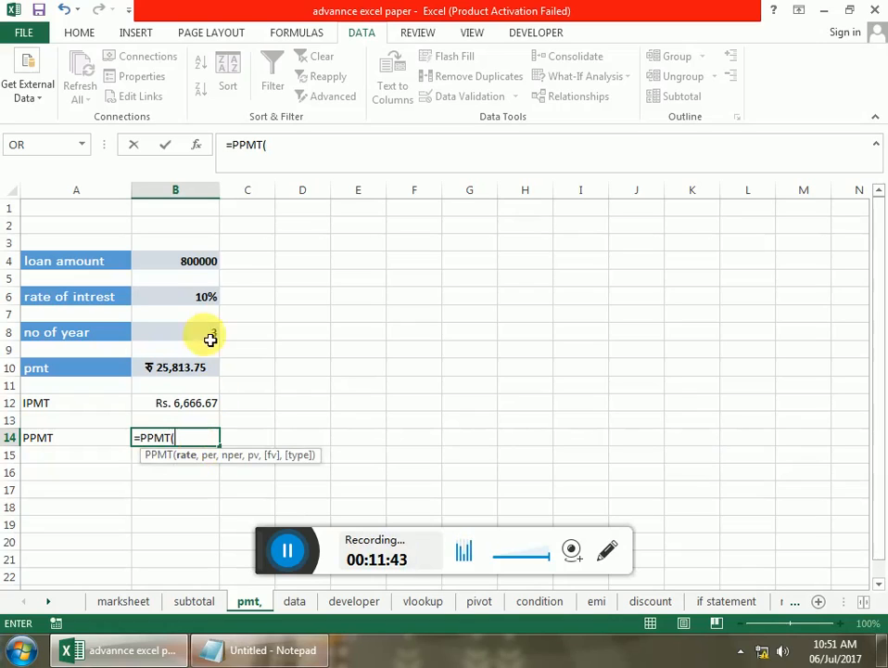
{"action": "left_click", "coordinate": [211, 301]}
{"action": "type", "text": "/"}
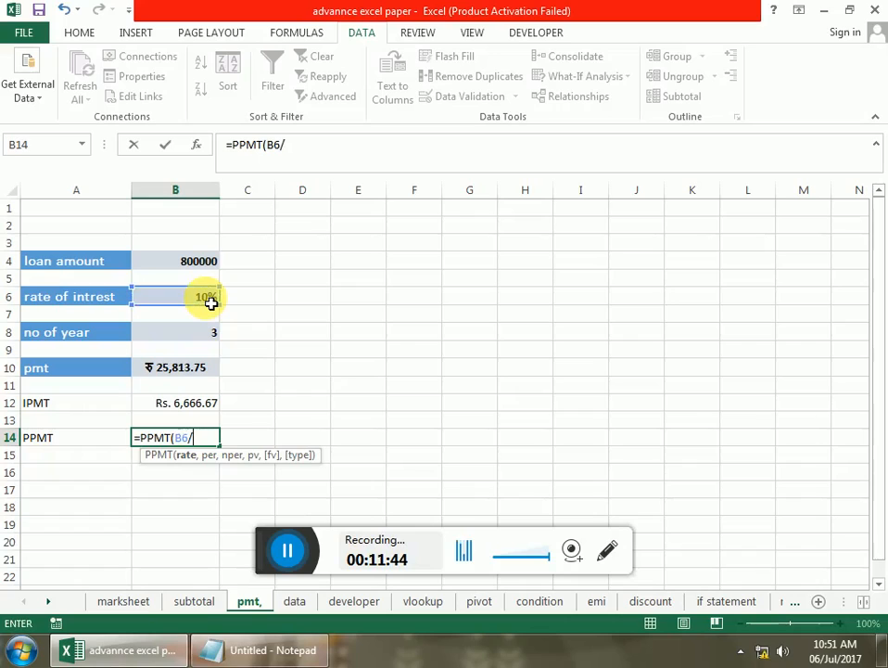
{"action": "type", "text": "12,"}
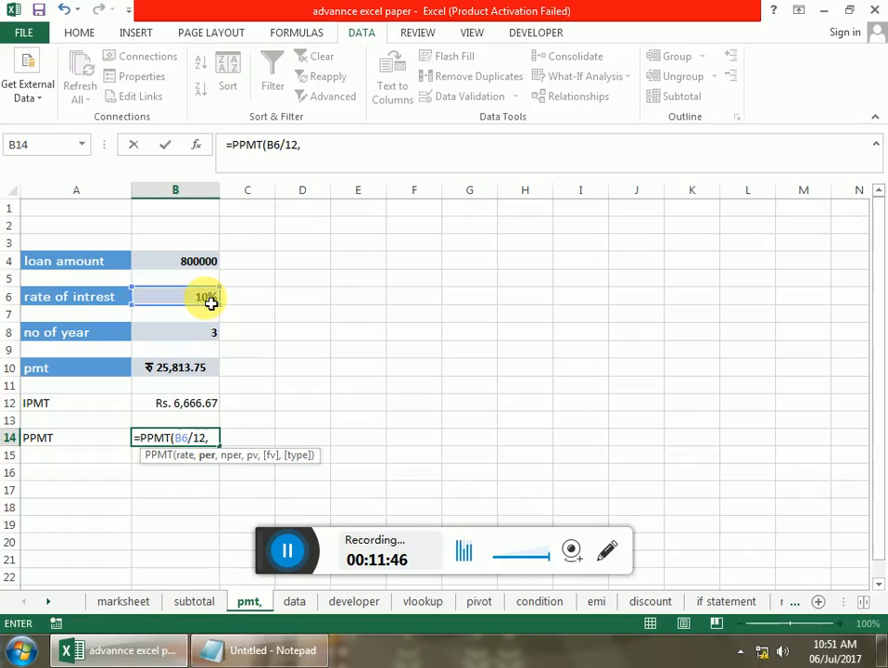
{"action": "left_click", "coordinate": [206, 334]}
{"action": "key", "text": "BackSpace"}
{"action": "key", "text": "BackSpace"}
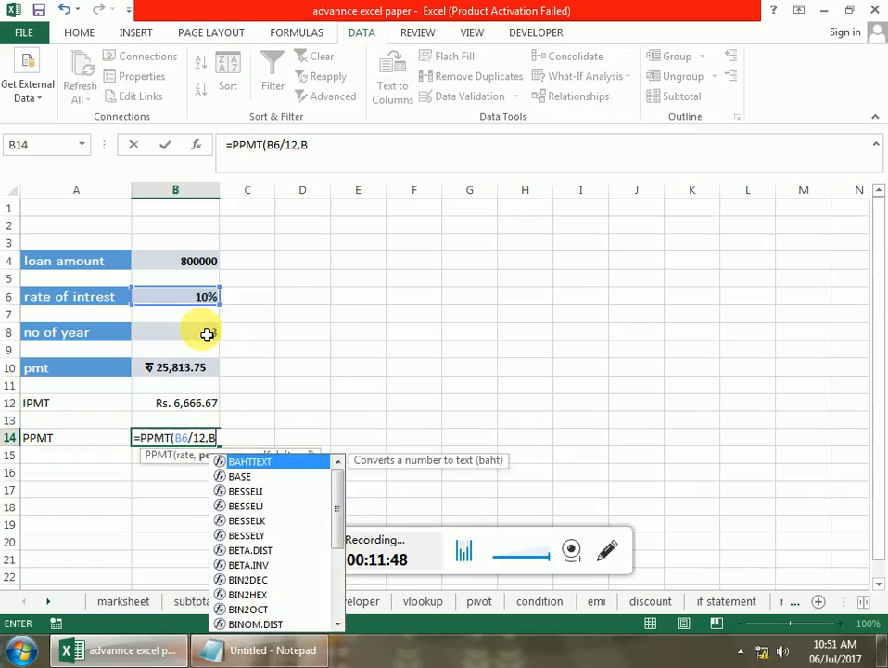
Complete the B14 PPMT formula with 1 as the period, B8*12 as the number of periods and -B4 as the present value.
{"action": "type", "text": "1,"}
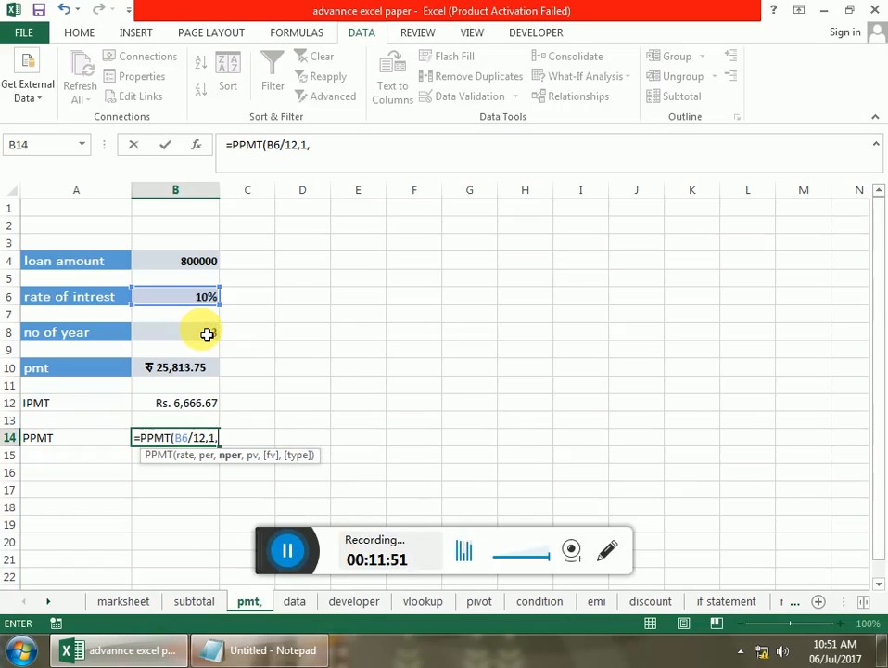
{"action": "left_click", "coordinate": [219, 338]}
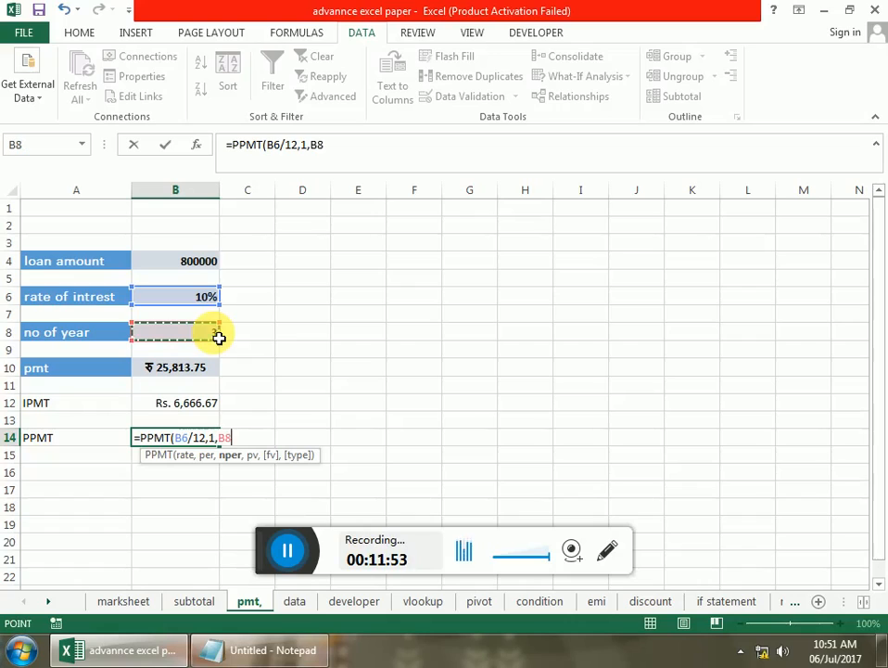
{"action": "type", "text": "*"}
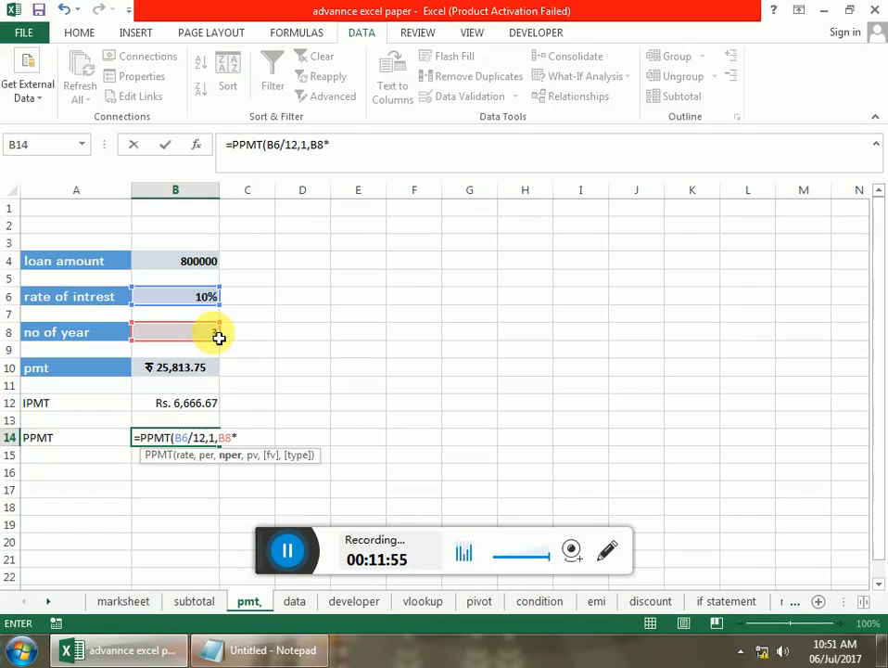
{"action": "type", "text": "12,"}
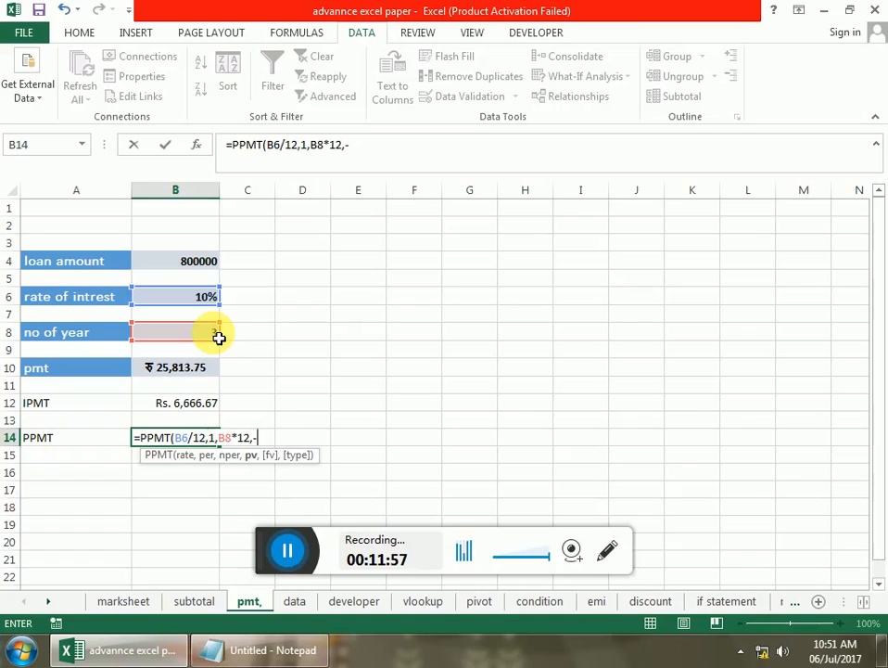
{"action": "type", "text": "-"}
{"action": "left_click", "coordinate": [194, 262]}
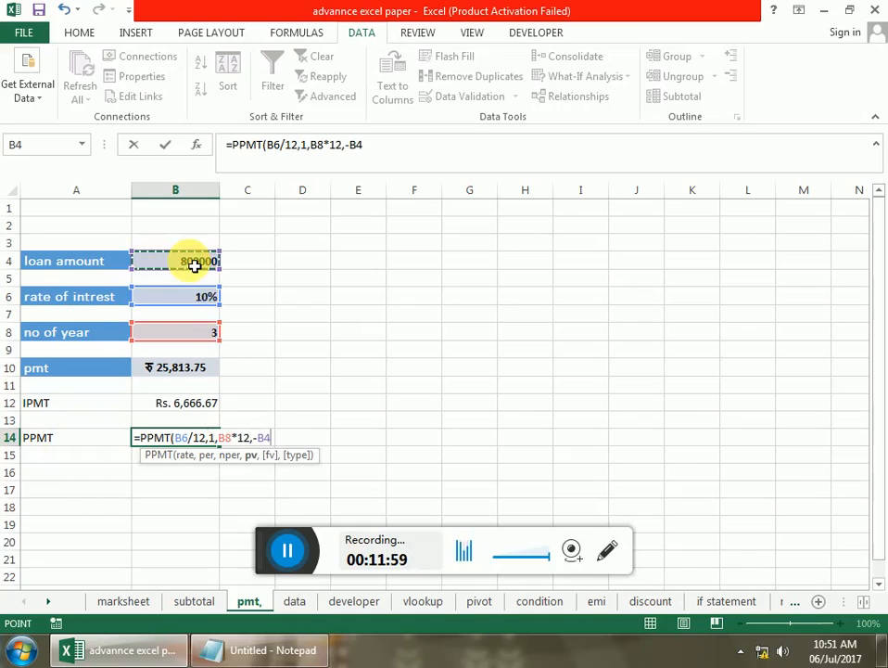
{"action": "type", "text": ")"}
{"action": "key", "text": "Return"}
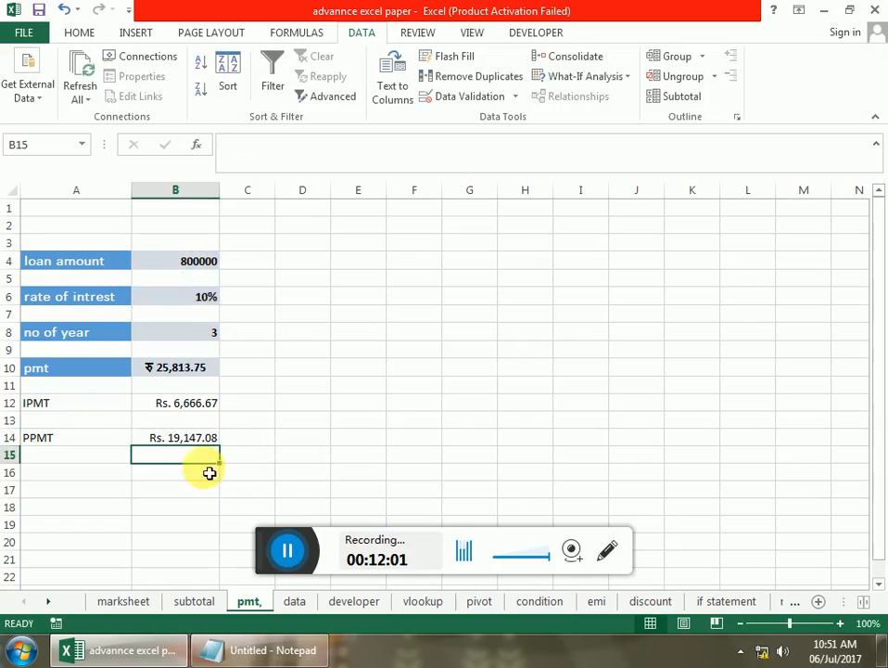
In B17, add the IPMT and PPMT amounts with the formula =B12+B14.
{"action": "left_click", "coordinate": [188, 498]}
{"action": "type", "text": "="}
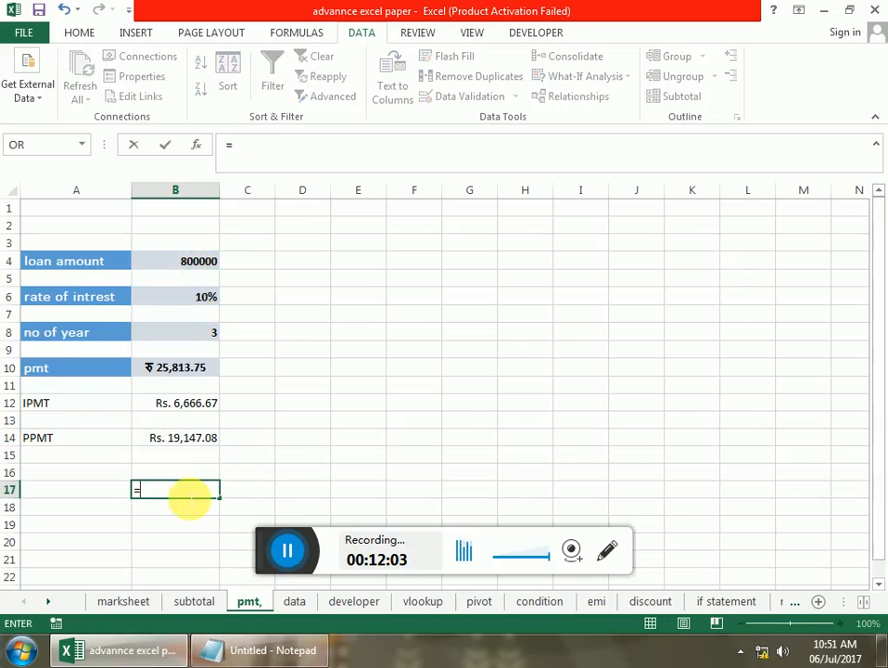
{"action": "left_click", "coordinate": [185, 409]}
{"action": "type", "text": "+"}
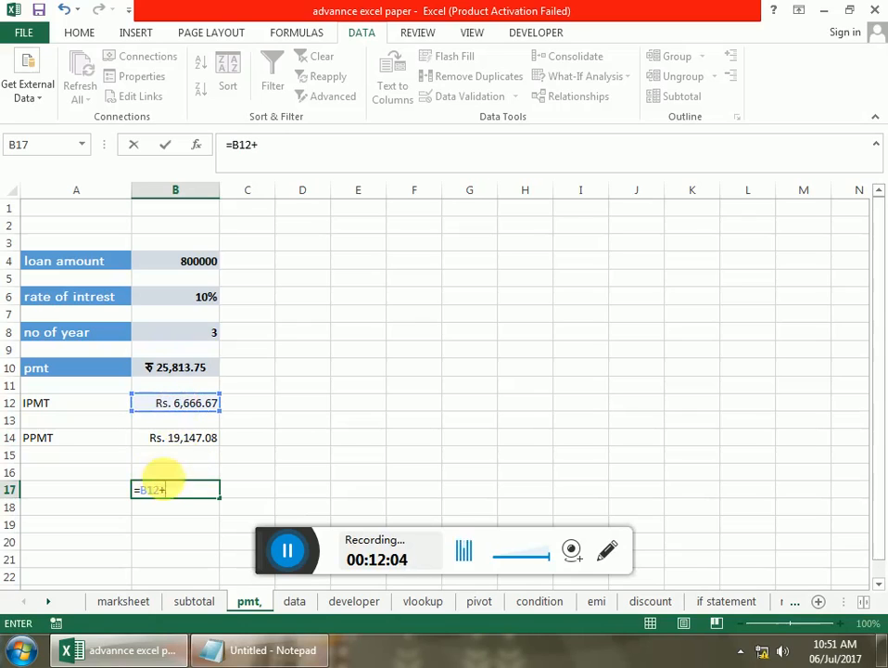
{"action": "left_click", "coordinate": [183, 443]}
{"action": "key", "text": "Return"}
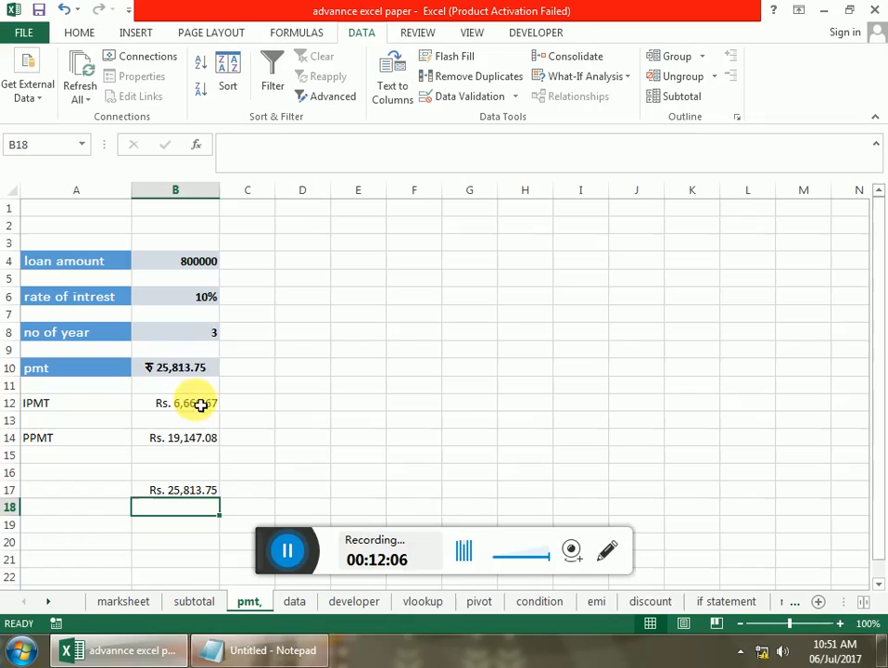
Label the IPMT amount INTEREST in C12 and the PPMT amount PRINCIPAL in C14.
{"action": "left_click", "coordinate": [268, 405]}
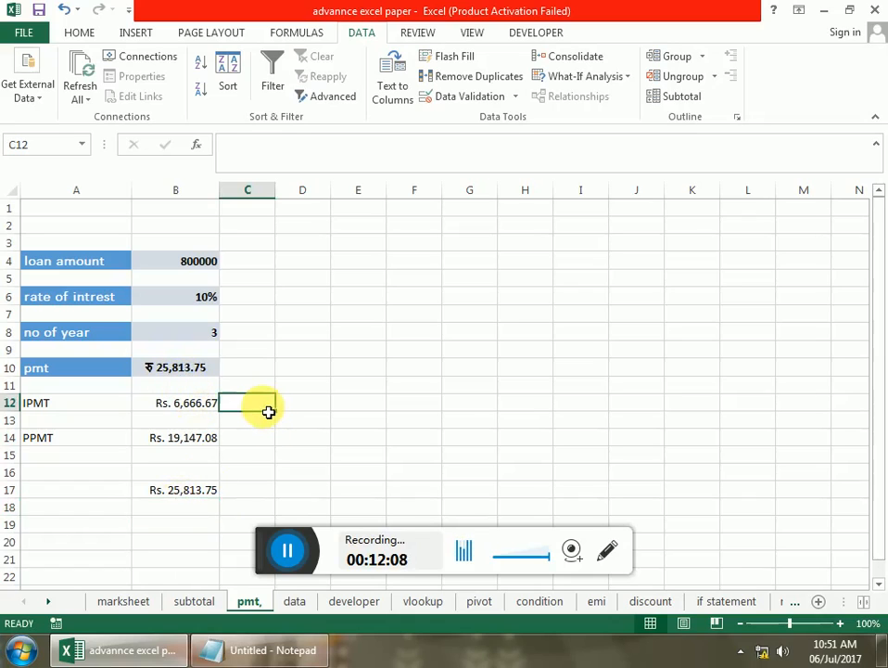
{"action": "type", "text": "INTEREST"}
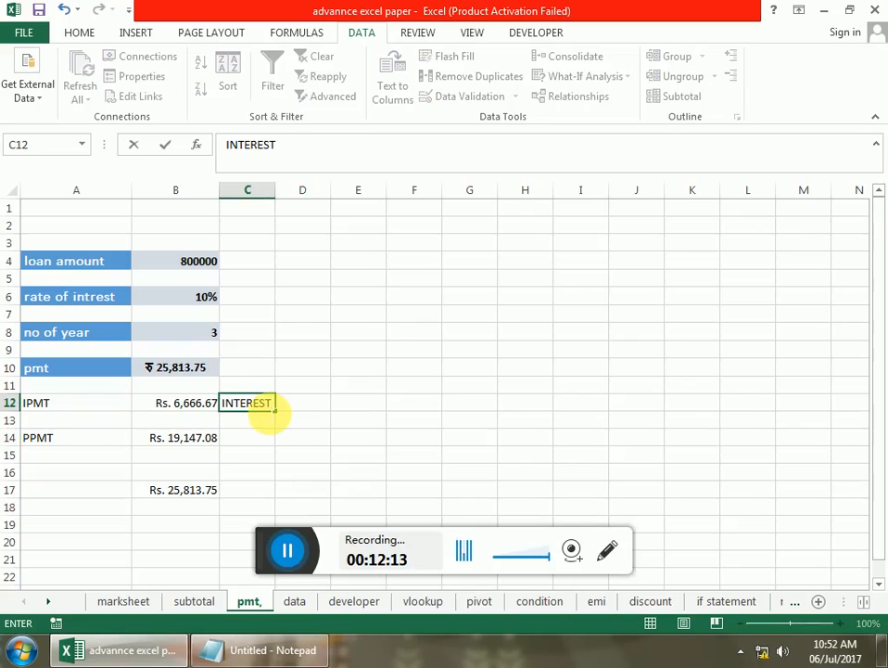
{"action": "key", "text": "Return"}
{"action": "key", "text": "Return"}
{"action": "type", "text": "PRINCIPAL"}
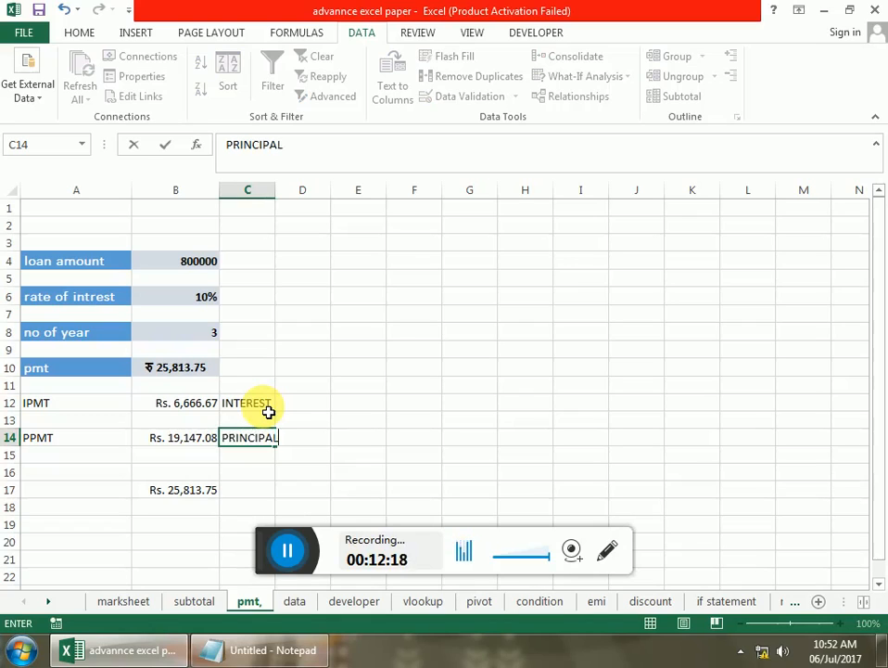
{"action": "key", "text": "Return"}
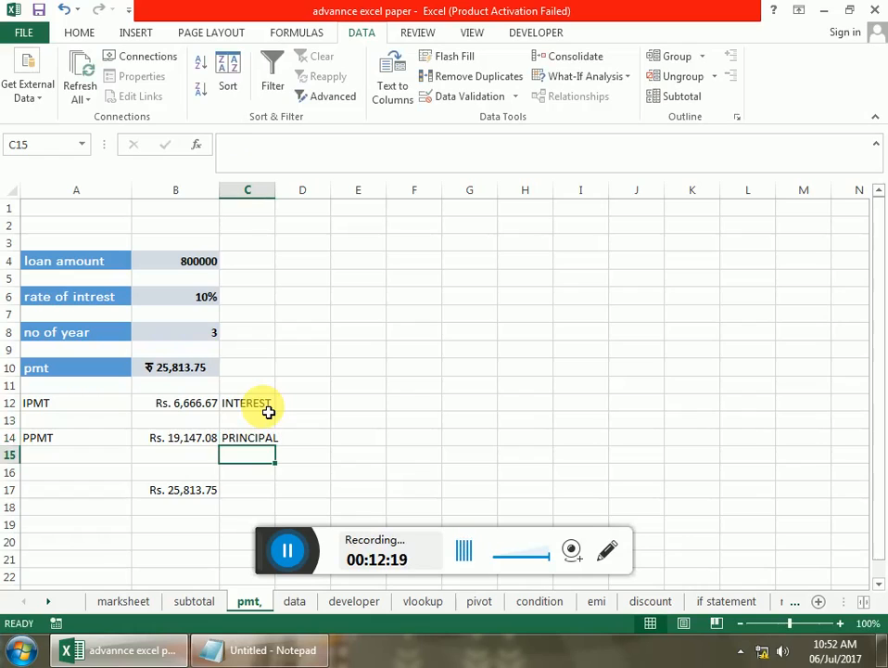
Delete the check sum of the IPMT and PPMT amounts from B17.
{"action": "left_click", "coordinate": [191, 439]}
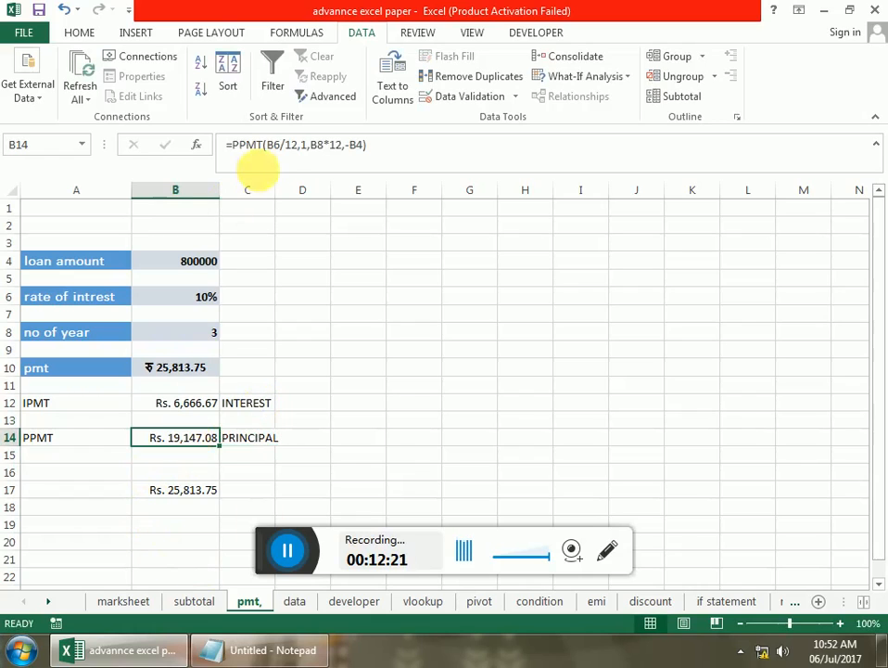
{"action": "left_click", "coordinate": [190, 499]}
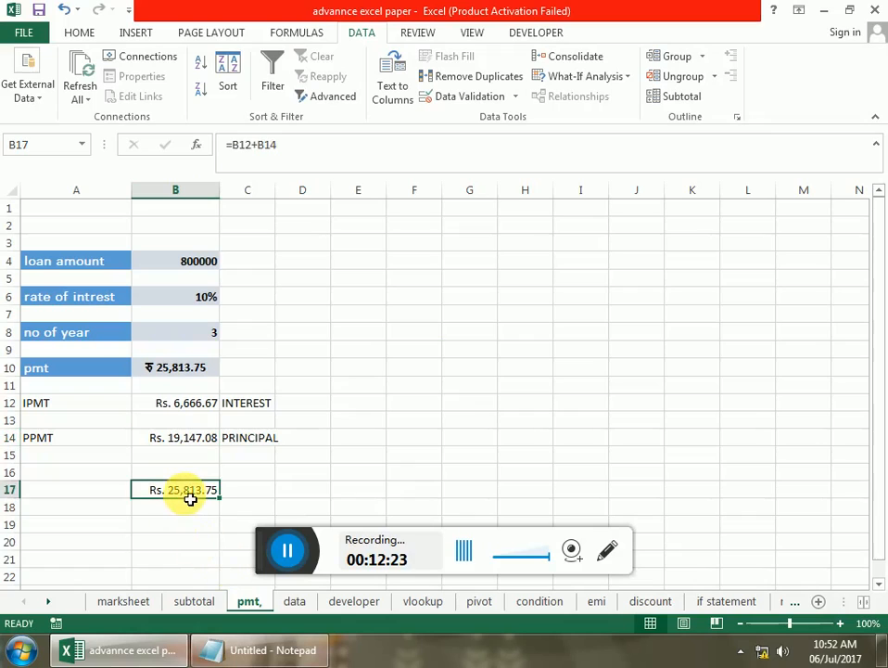
{"action": "key", "text": "Delete"}
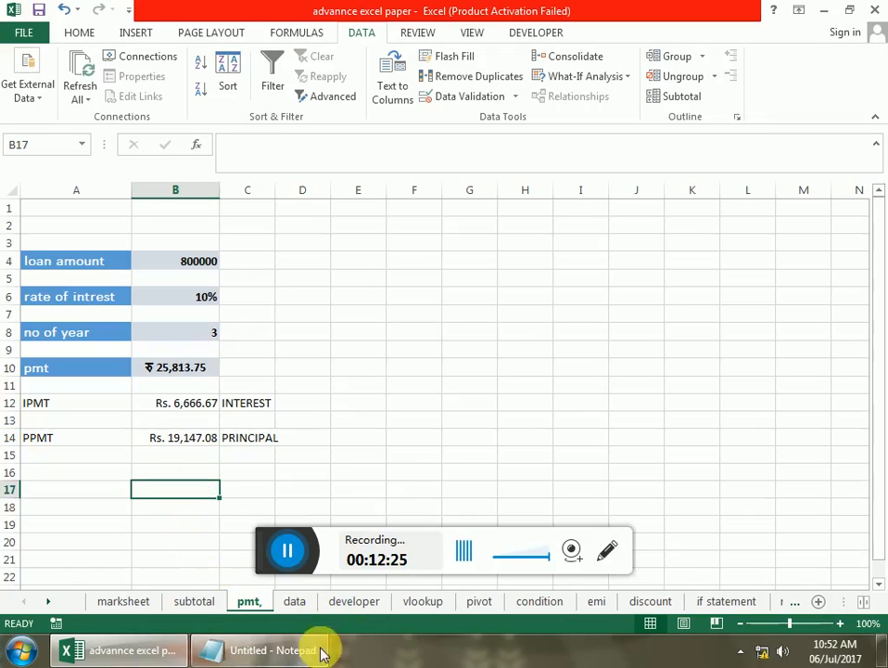
Switch to the data sheet and autofit column B to its contents.
{"action": "left_click", "coordinate": [294, 601]}
{"action": "left_click", "coordinate": [224, 447]}
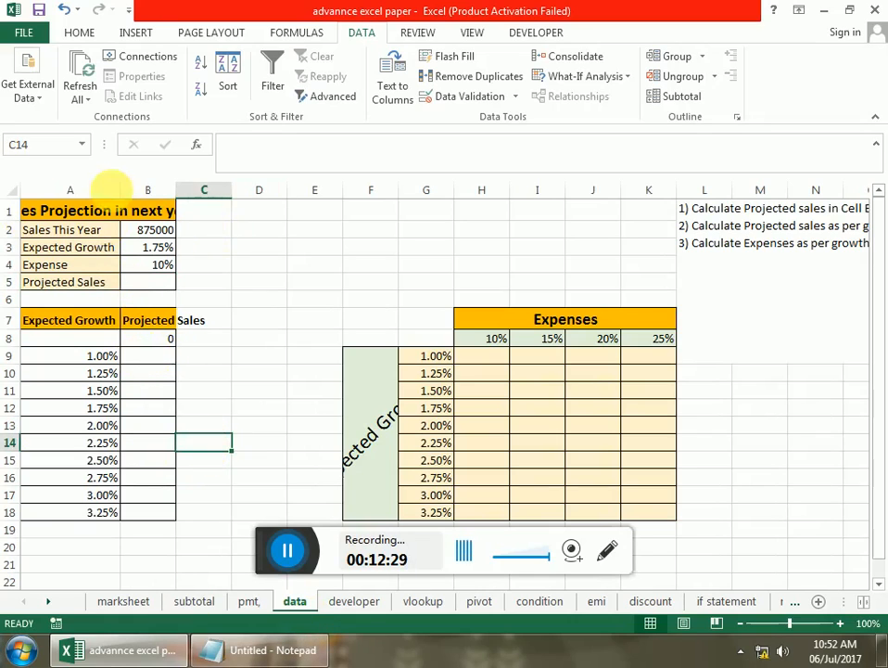
{"action": "double_click", "coordinate": [185, 196]}
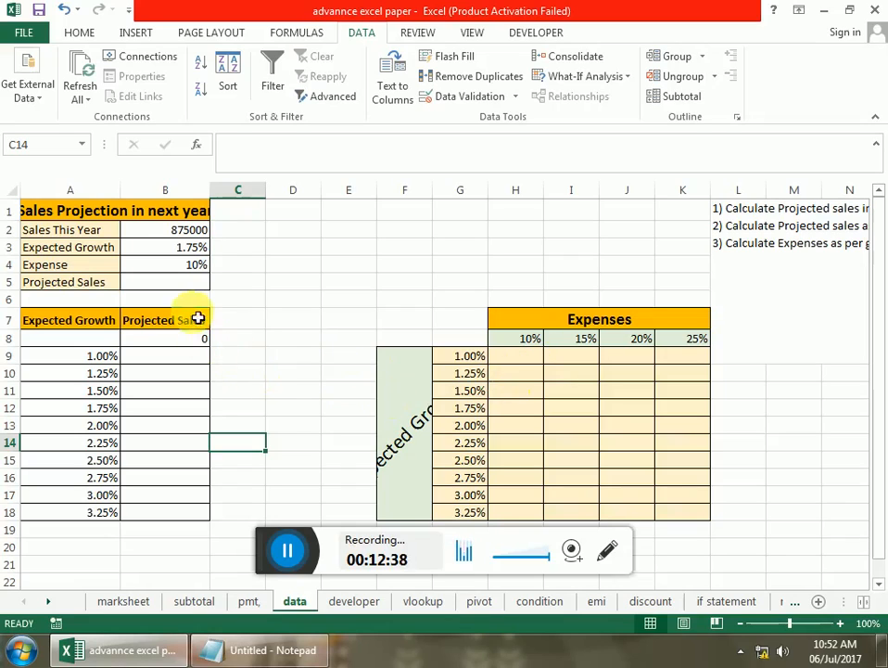
Start the Projected Sales formula in B5 with sales plus growth, =(B2+B2*B3.
{"action": "left_click", "coordinate": [188, 285]}
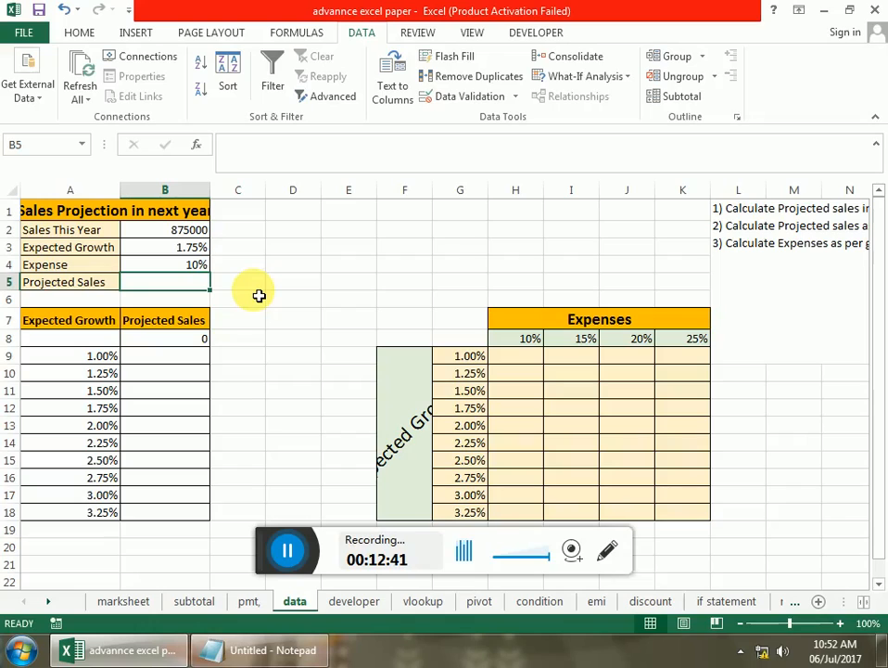
{"action": "type", "text": "="}
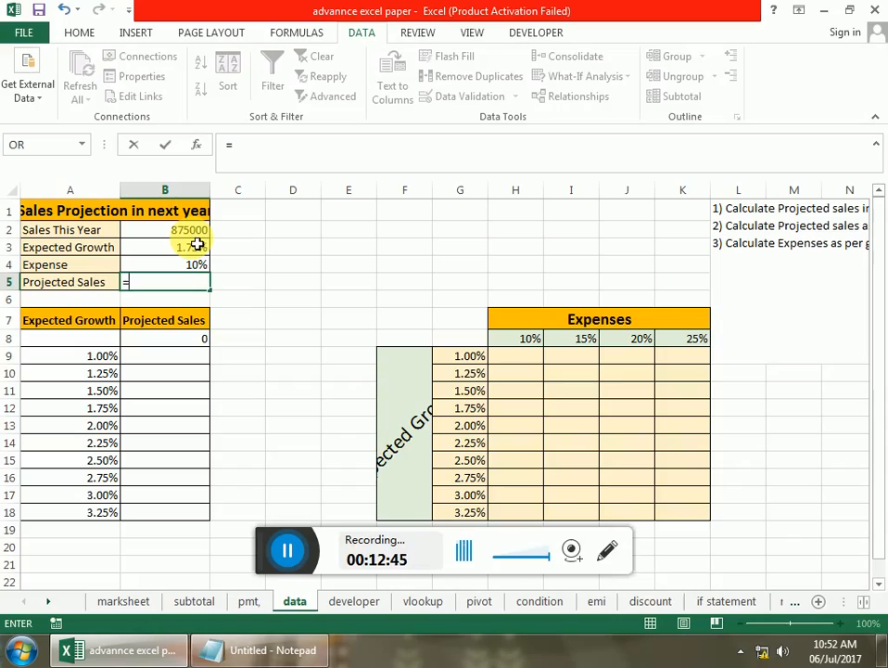
{"action": "type", "text": "("}
{"action": "left_click", "coordinate": [196, 234]}
{"action": "type", "text": "+"}
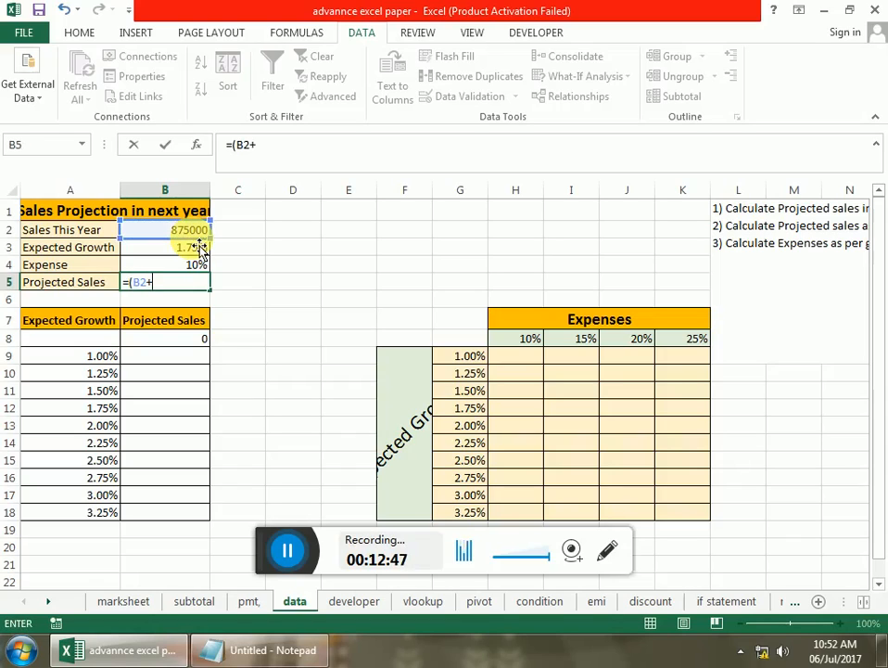
{"action": "left_click", "coordinate": [201, 237]}
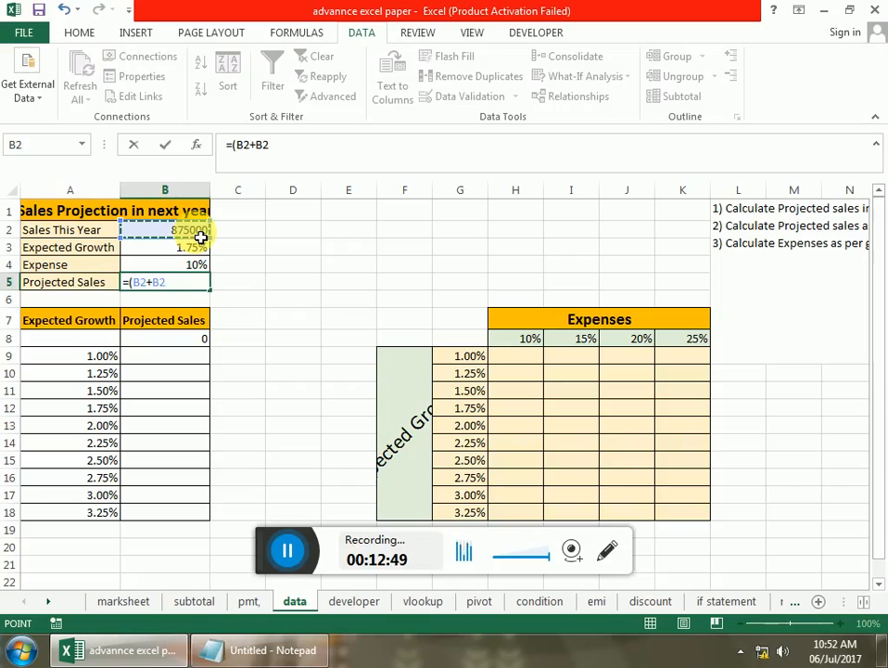
{"action": "type", "text": "*"}
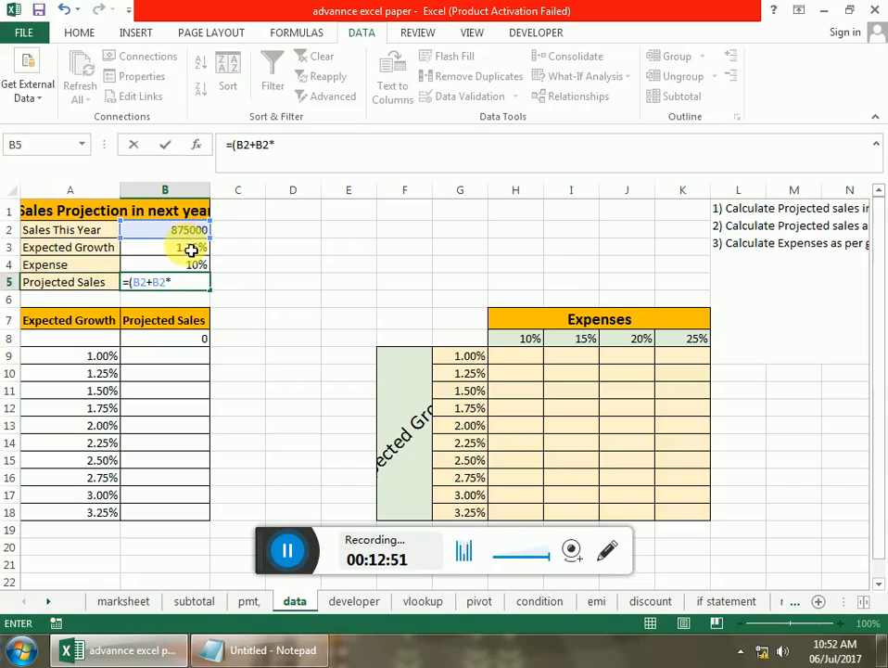
{"action": "left_click", "coordinate": [191, 251]}
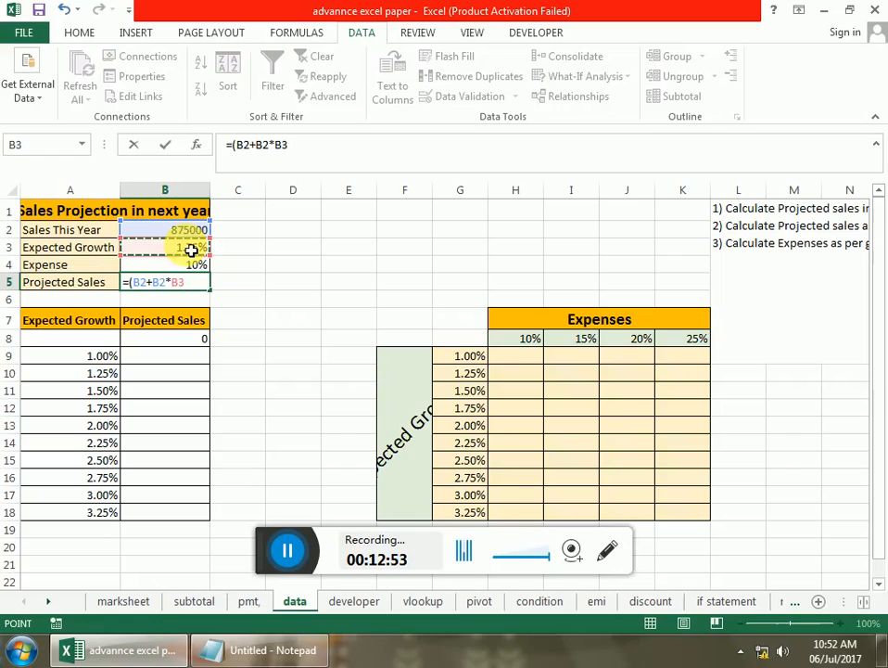
Close the bracket in the B5 formula and subtract the expense, completing =(B2+B2*B3)-B2*B4.
{"action": "type", "text": ")-"}
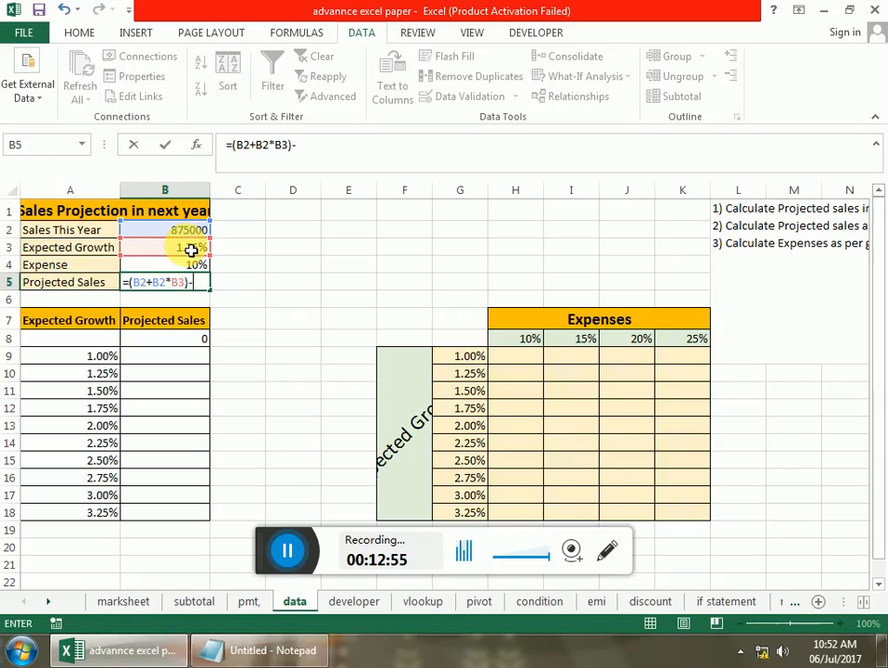
{"action": "left_click", "coordinate": [170, 234]}
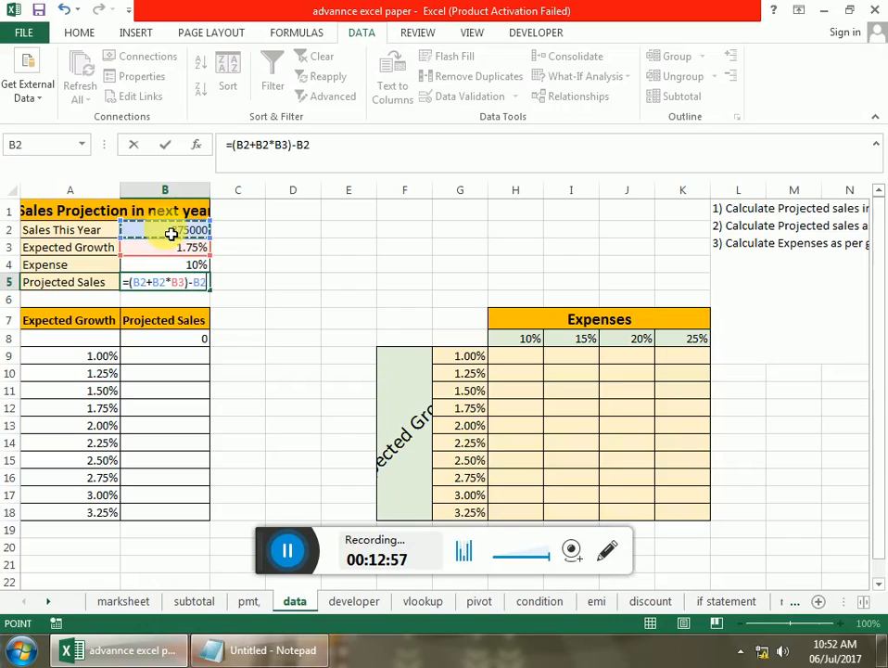
{"action": "type", "text": "*"}
{"action": "left_click", "coordinate": [191, 268]}
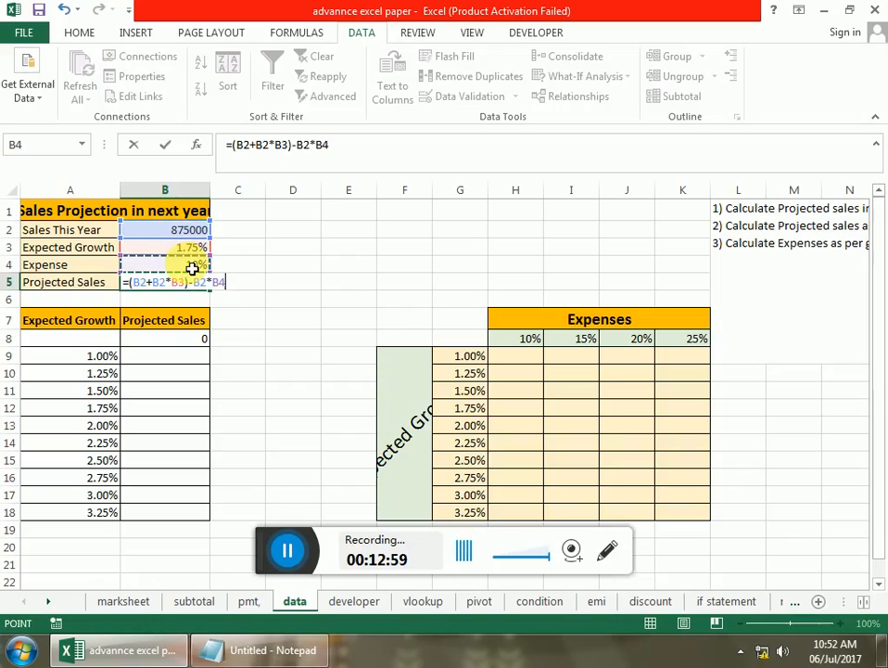
{"action": "key", "text": "Return"}
{"action": "left_click", "coordinate": [203, 286]}
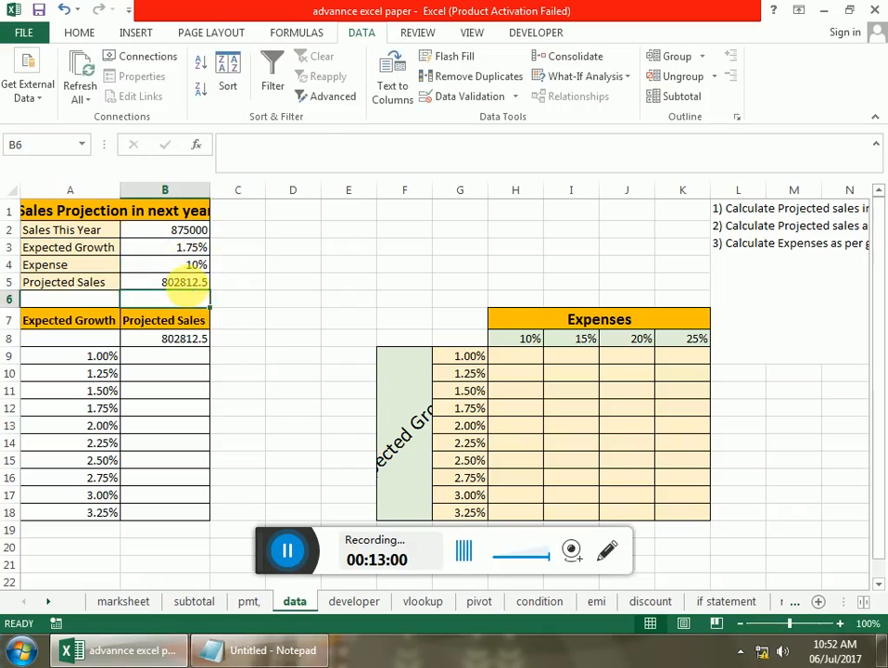
Clear B8 under the Projected Sales heading and link it to the projected sales with =B5.
{"action": "left_click", "coordinate": [184, 340]}
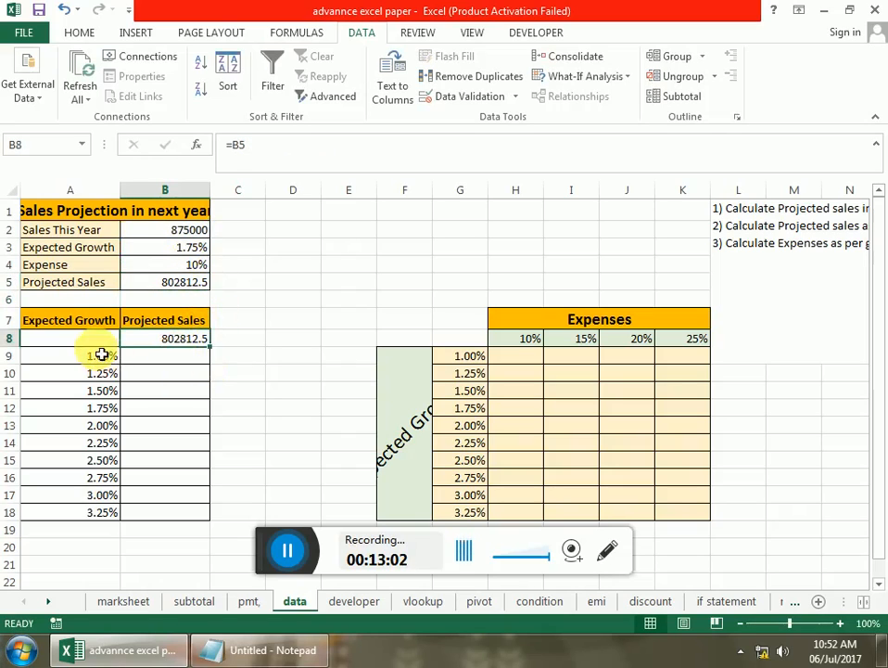
{"action": "left_click_drag", "start_coordinate": [89, 348], "coordinate": [178, 518]}
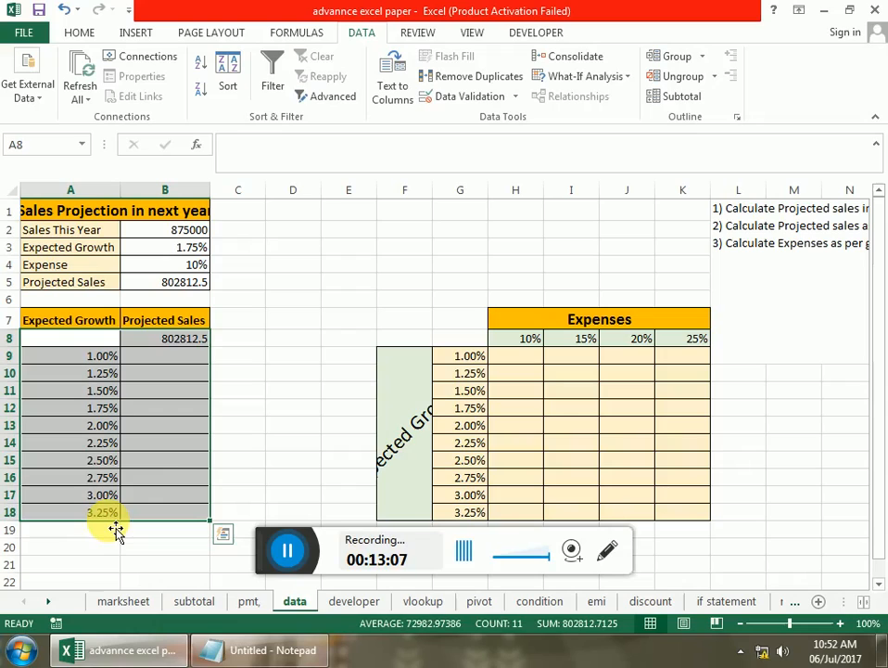
{"action": "left_click", "coordinate": [176, 445]}
{"action": "left_click", "coordinate": [190, 340]}
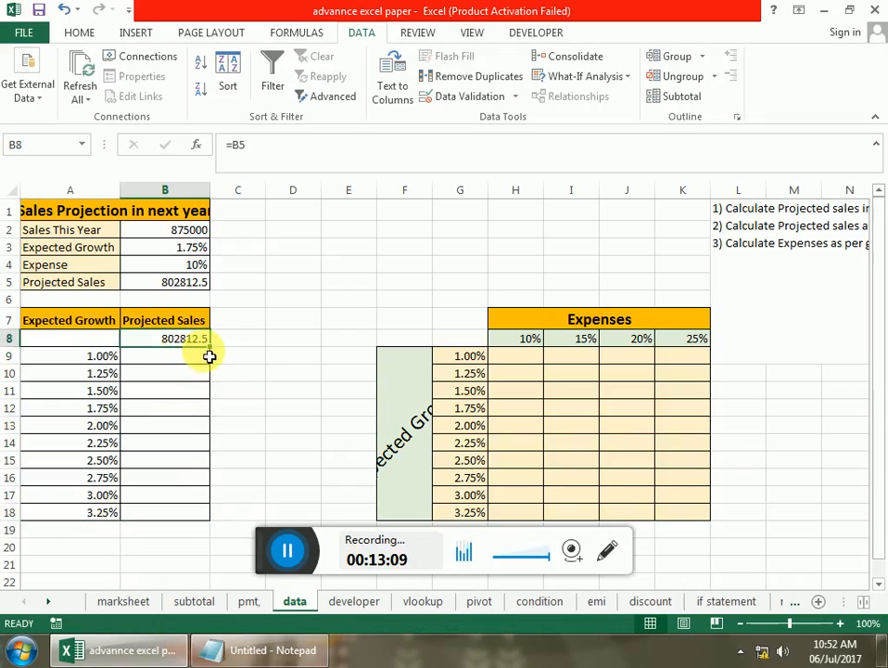
{"action": "key", "text": "Delete"}
{"action": "type", "text": "="}
{"action": "left_click", "coordinate": [165, 289]}
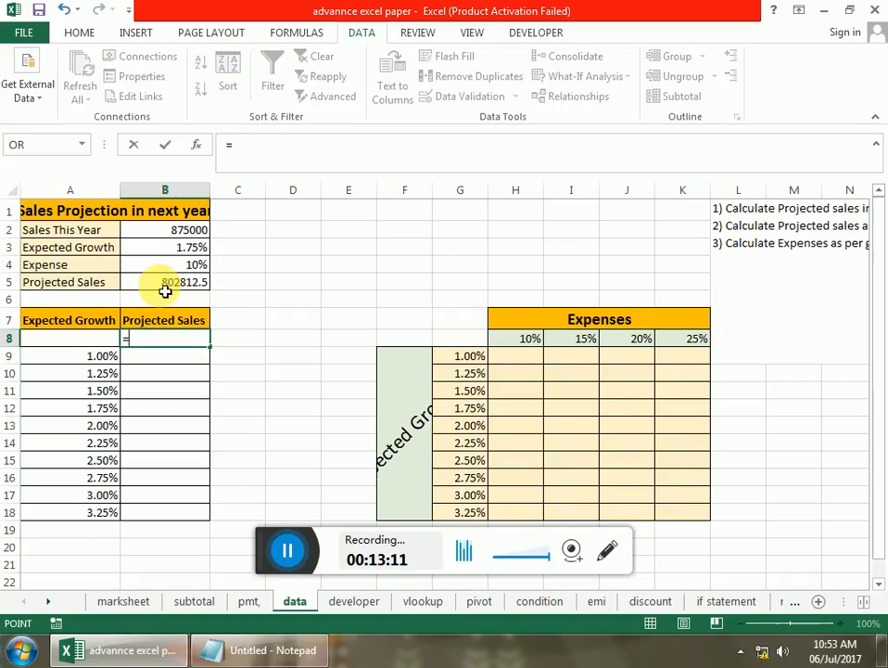
{"action": "key", "text": "Return"}
Examine the cell references in the B5 Projected Sales formula.
{"action": "left_click", "coordinate": [167, 287]}
{"action": "left_click", "coordinate": [270, 145]}
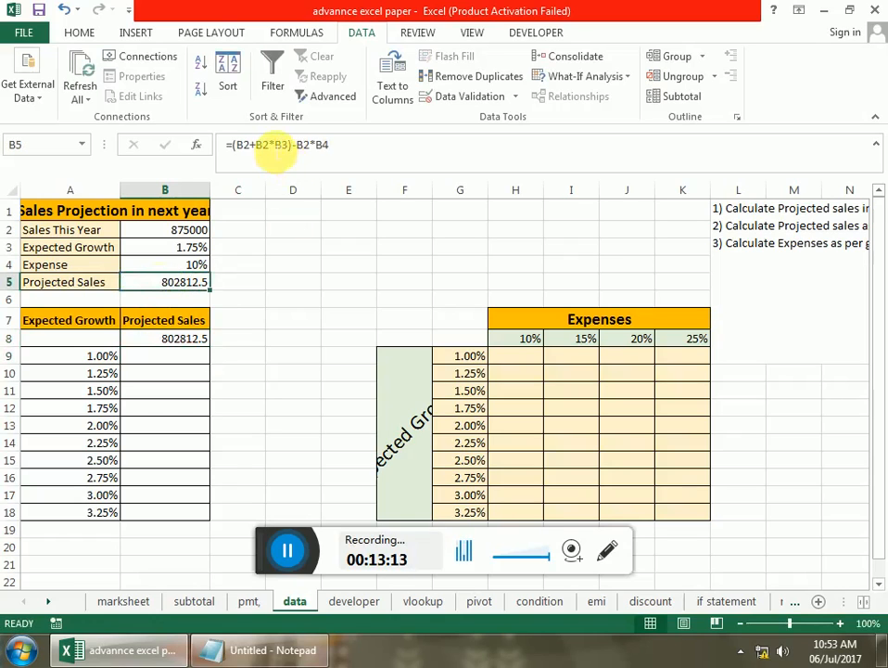
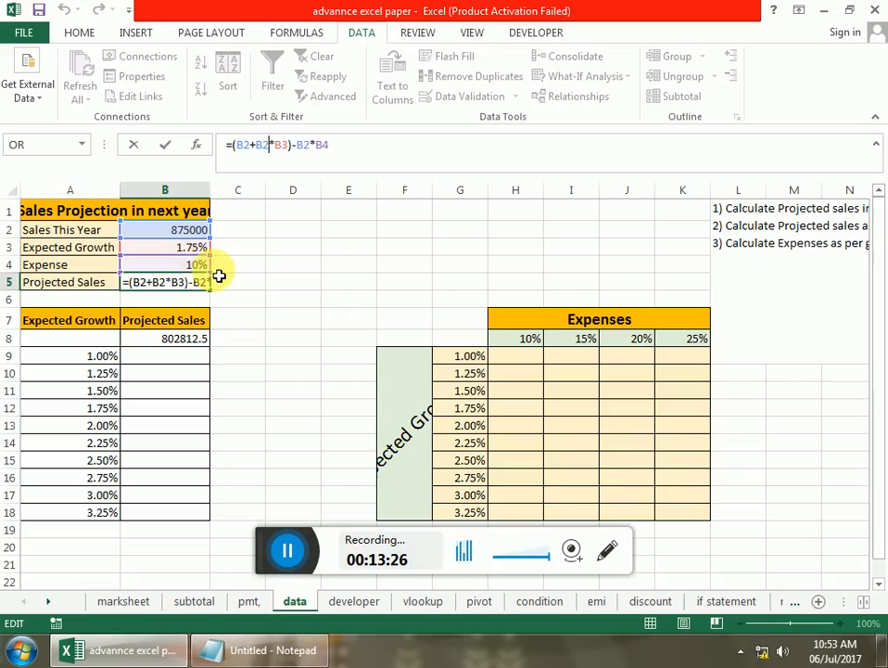
{"action": "key", "text": "Return"}
Clear B8 again and re-enter the reference =B5 as the data table's formula cell.
{"action": "left_click", "coordinate": [188, 342]}
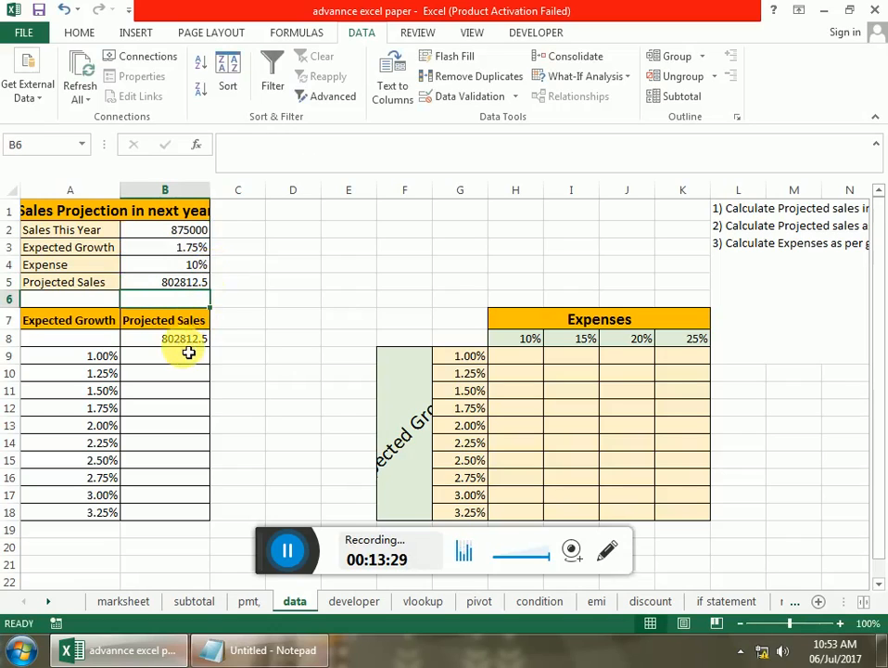
{"action": "key", "text": "Delete"}
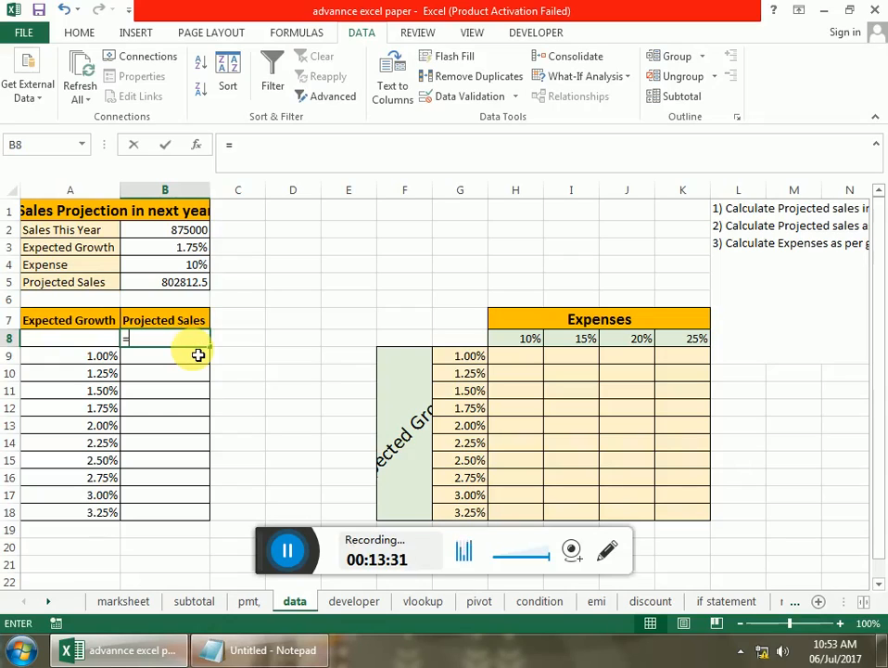
{"action": "type", "text": "="}
{"action": "left_click", "coordinate": [197, 290]}
{"action": "key", "text": "Return"}
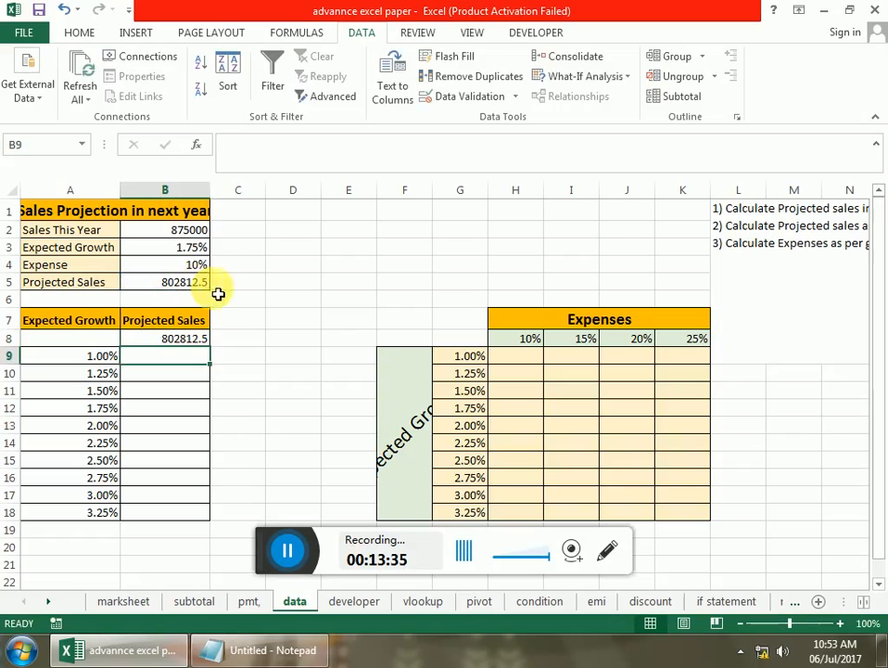
Create a What-If data table on A8:B18 with only the column input cell set, to the expected growth in $B$3.
{"action": "left_click_drag", "start_coordinate": [105, 342], "coordinate": [190, 512]}
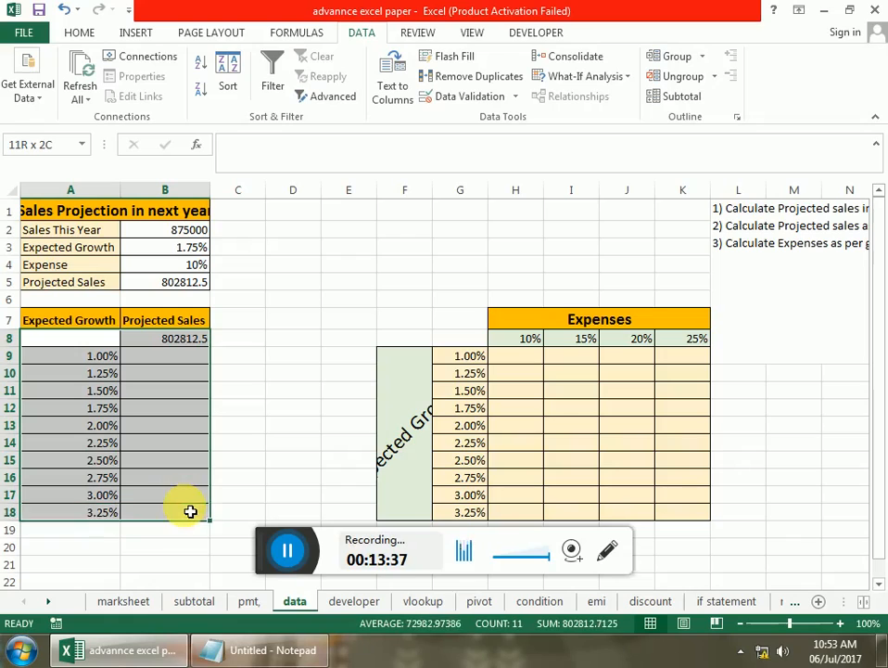
{"action": "left_click", "coordinate": [515, 98]}
{"action": "left_click", "coordinate": [616, 78]}
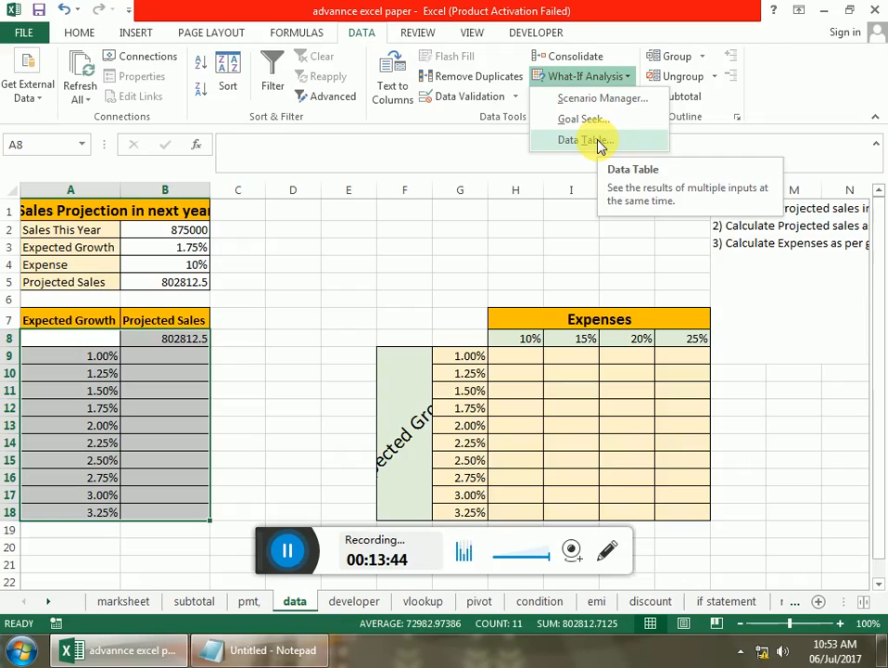
{"action": "left_click", "coordinate": [582, 140]}
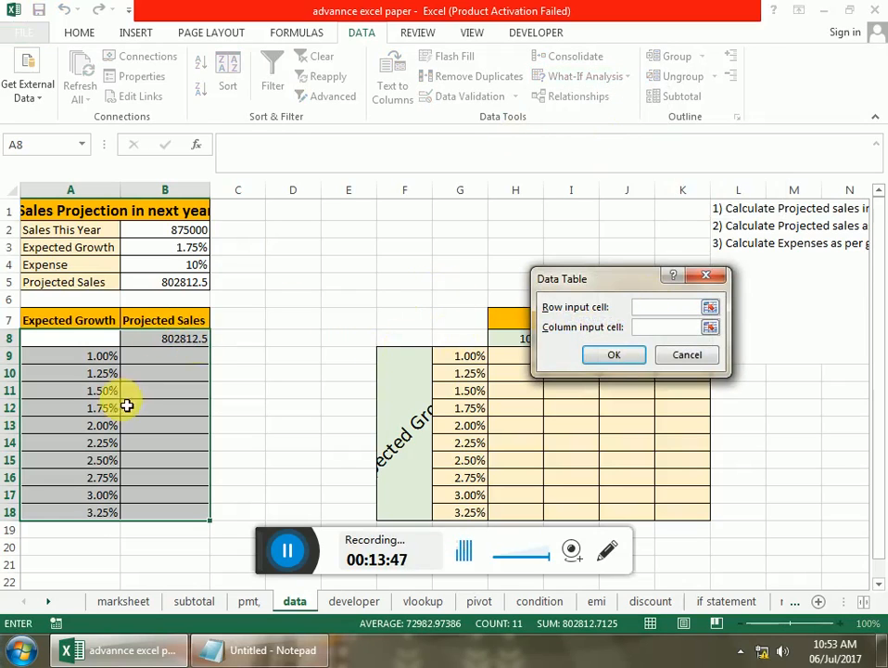
{"action": "left_click", "coordinate": [188, 255]}
{"action": "left_click", "coordinate": [681, 310]}
{"action": "key", "text": "BackSpace"}
{"action": "key", "text": "BackSpace"}
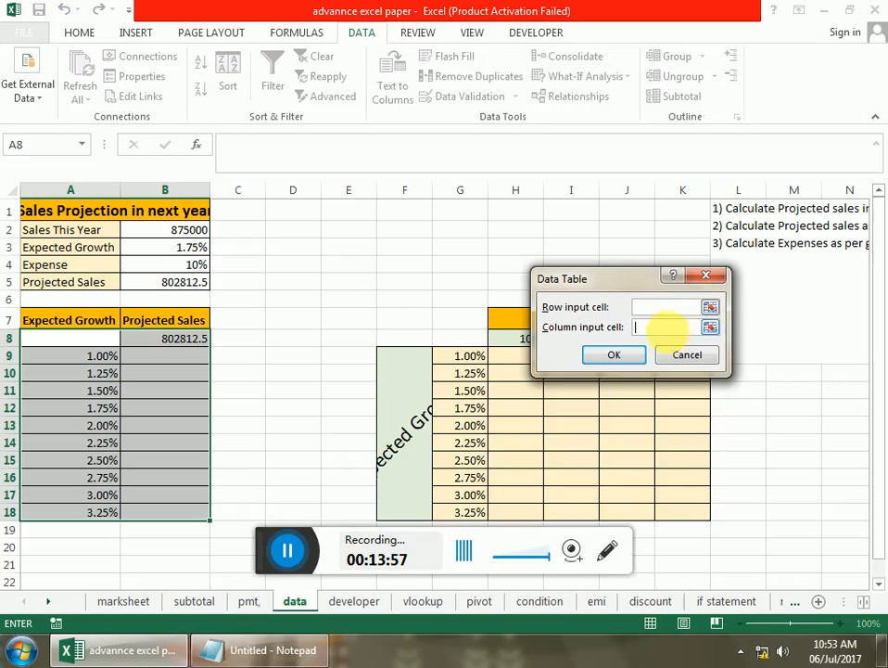
{"action": "left_click", "coordinate": [200, 249]}
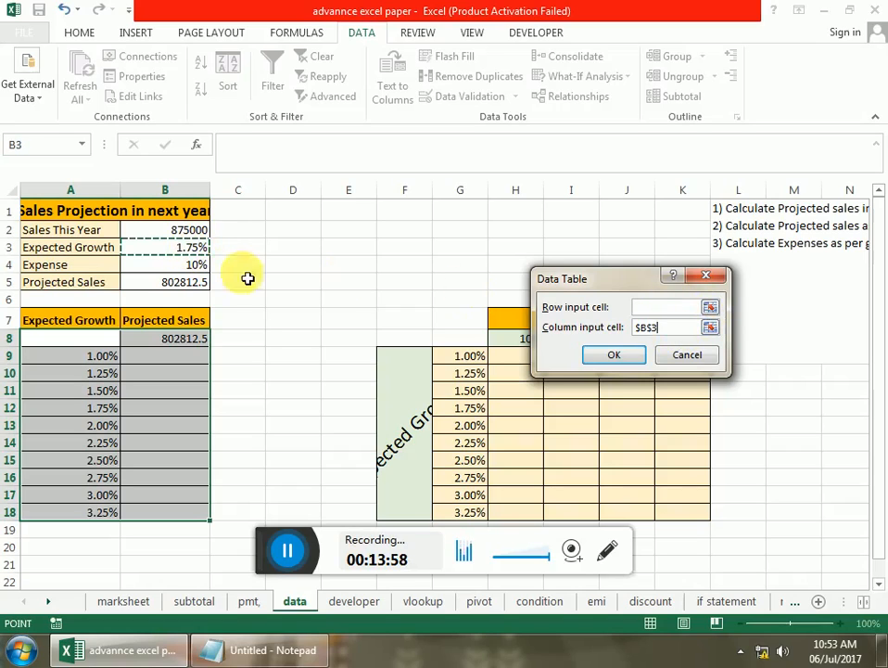
{"action": "left_click", "coordinate": [615, 356]}
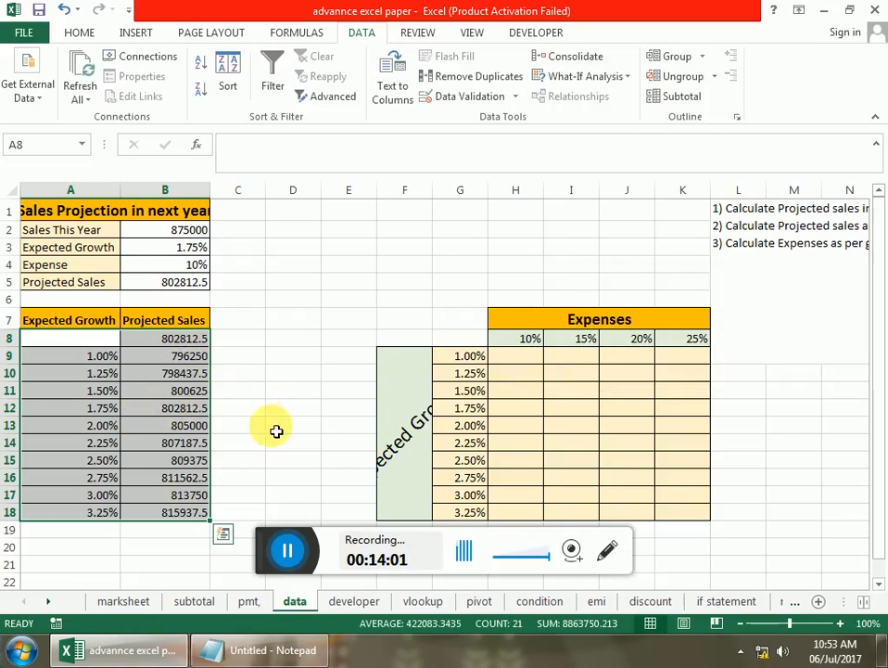
Link corner cell G8 of the growth and expenses grid to the projected sales with =B5.
{"action": "left_click", "coordinate": [479, 343]}
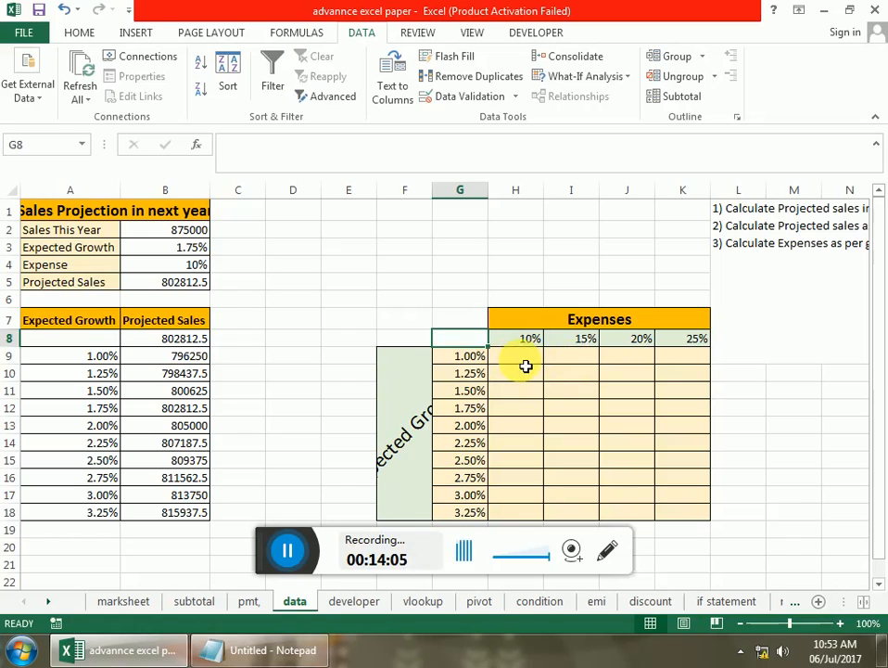
{"action": "type", "text": "="}
{"action": "left_click", "coordinate": [188, 286]}
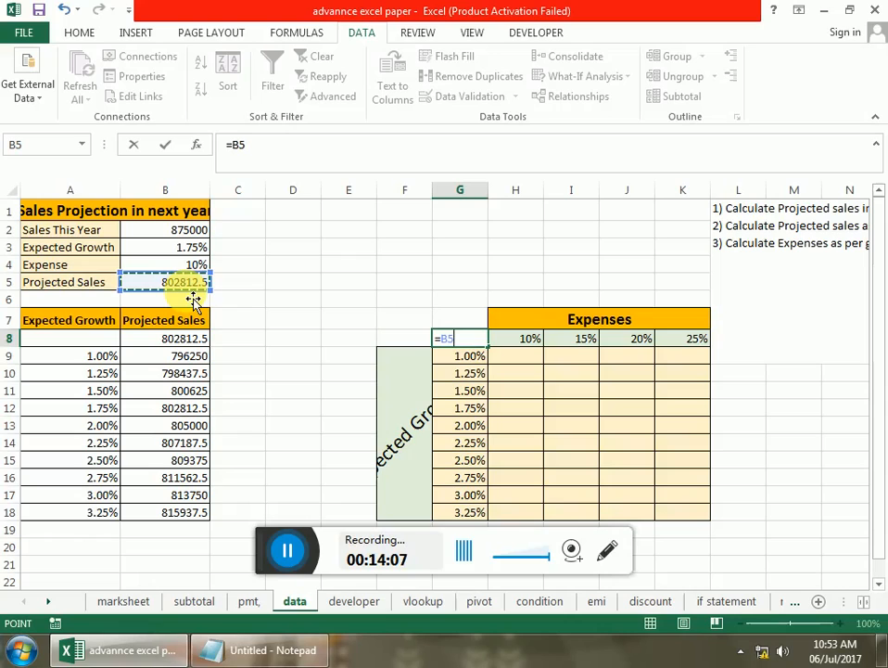
{"action": "key", "text": "Return"}
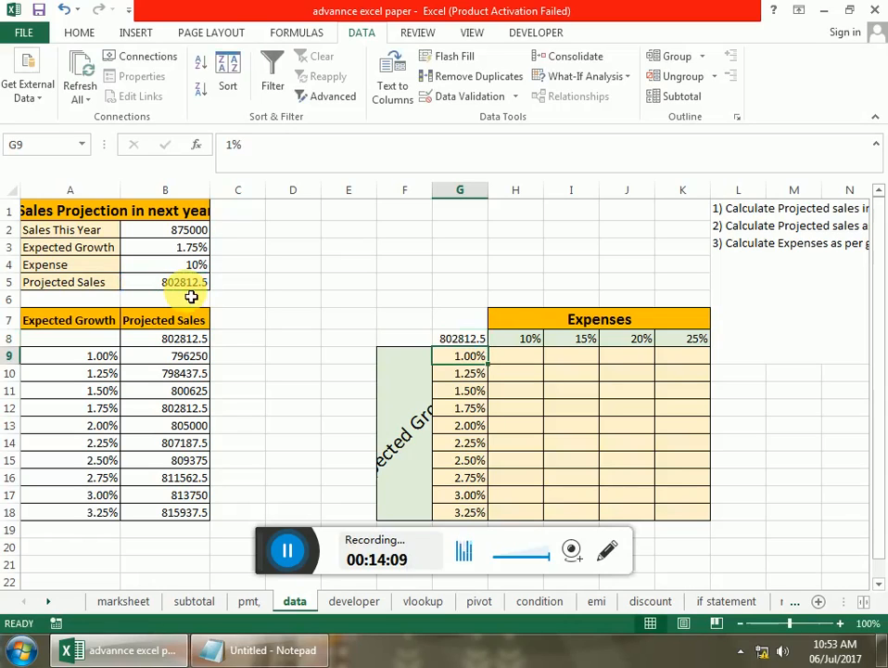
Create a two-variable What-If data table on G8:K18 with row input cell $B$4 and column input cell $B$3.
{"action": "left_click_drag", "start_coordinate": [466, 339], "coordinate": [694, 519]}
{"action": "left_click", "coordinate": [623, 79]}
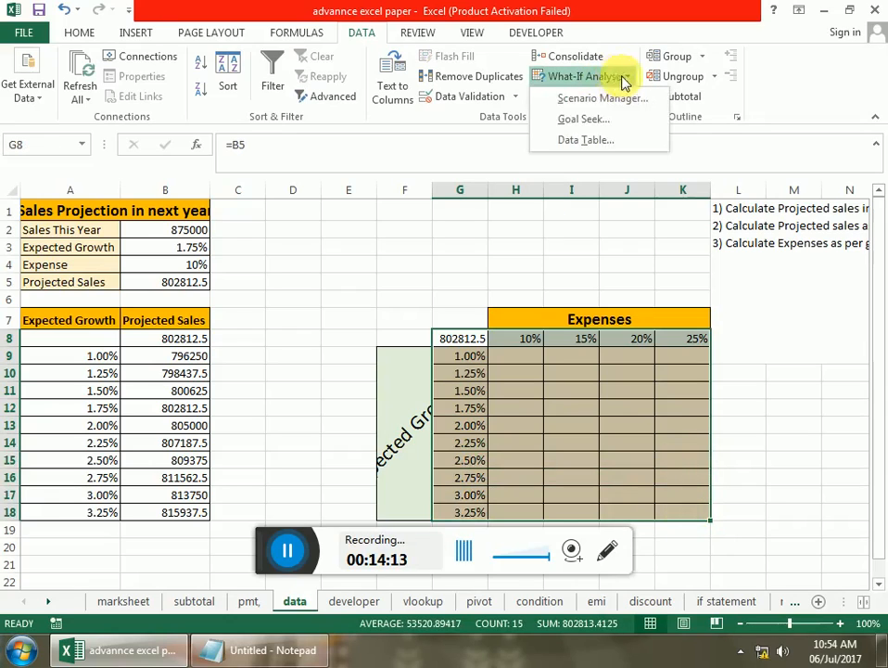
{"action": "left_click", "coordinate": [601, 139]}
{"action": "left_click_drag", "start_coordinate": [575, 278], "coordinate": [361, 152]}
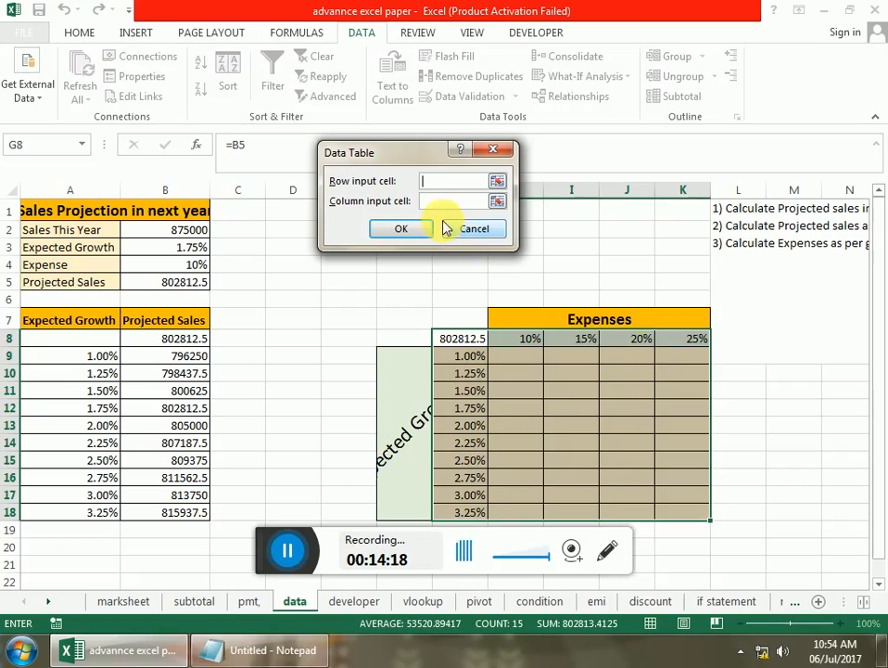
{"action": "left_click", "coordinate": [192, 265]}
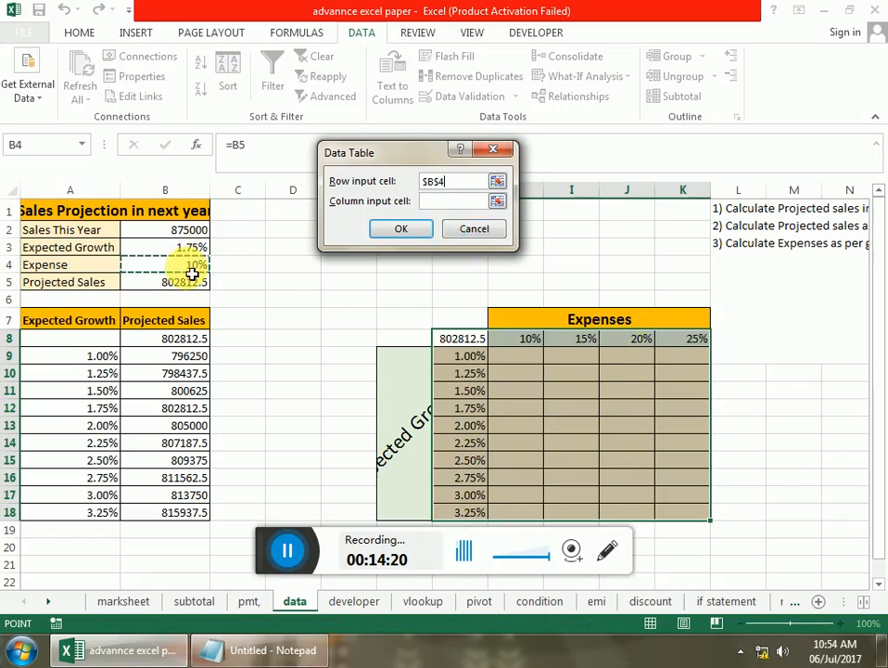
{"action": "left_click", "coordinate": [450, 200]}
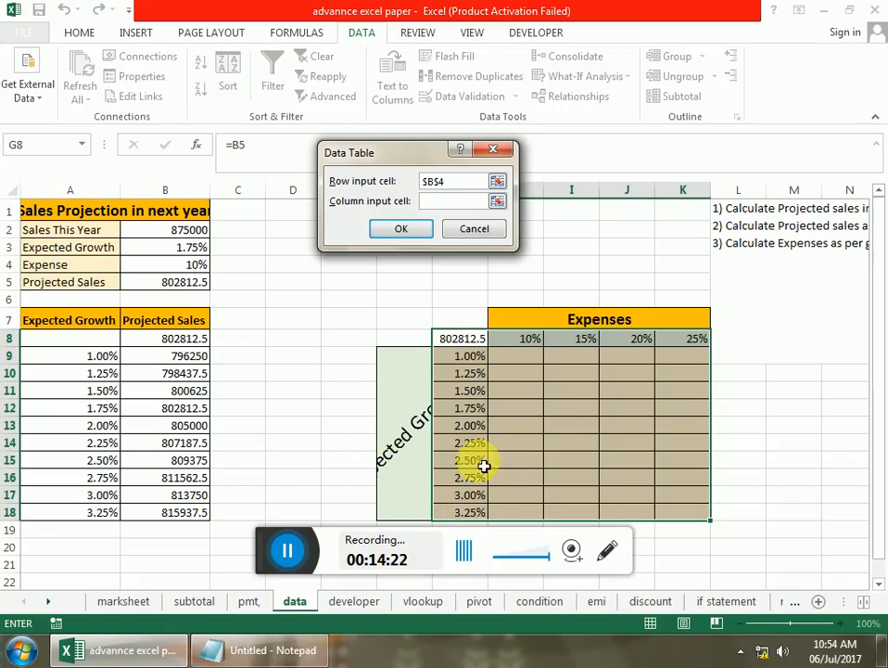
{"action": "left_click", "coordinate": [186, 254]}
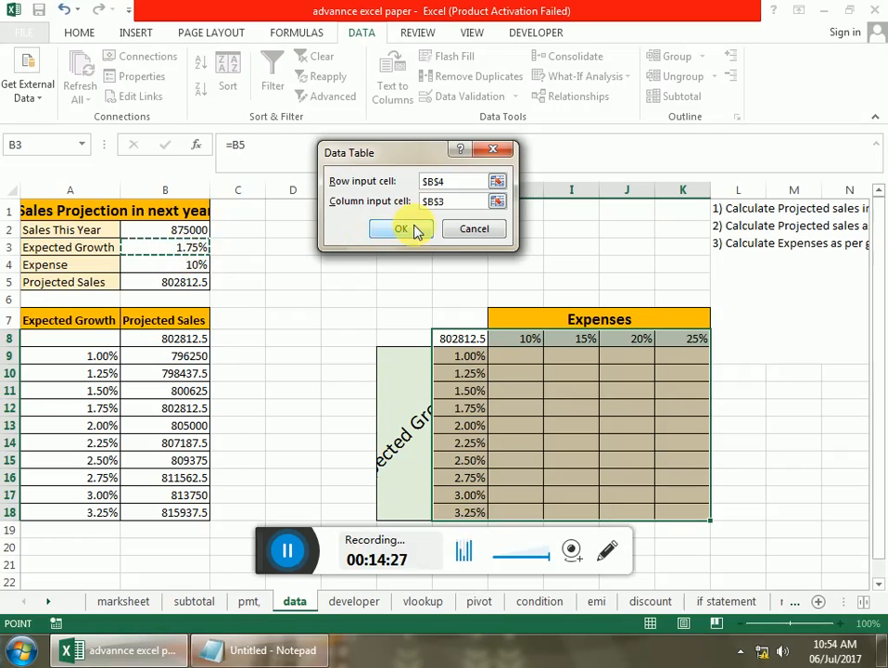
{"action": "left_click", "coordinate": [413, 230]}
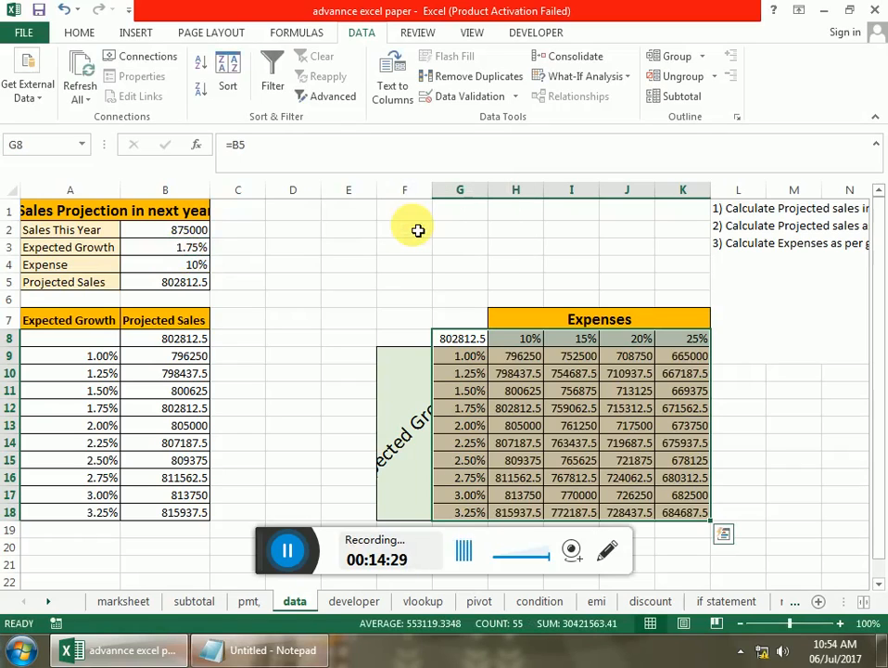
{"action": "left_click", "coordinate": [369, 283]}
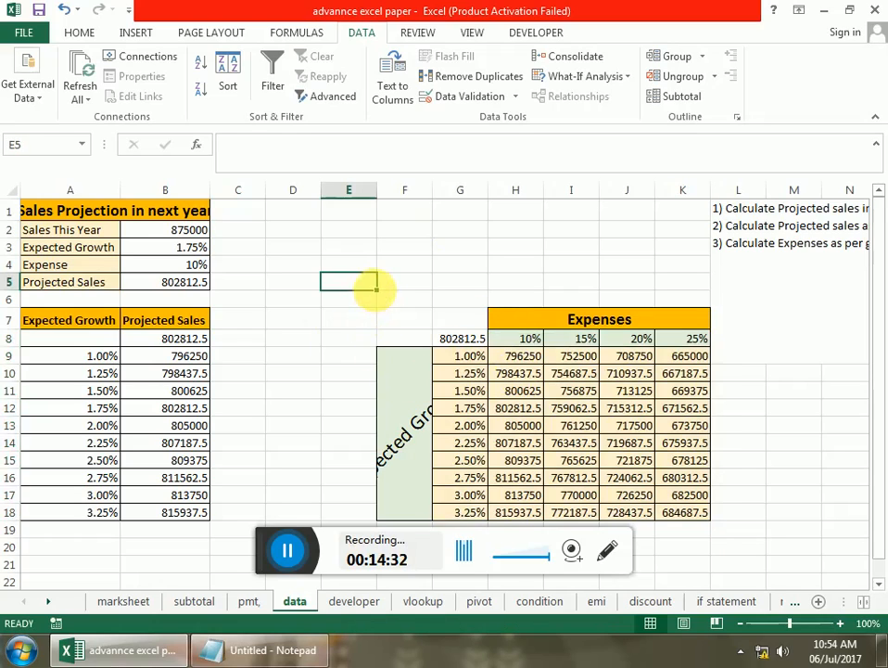
Open the developer sheet and widen columns C and D.
{"action": "left_click", "coordinate": [355, 602]}
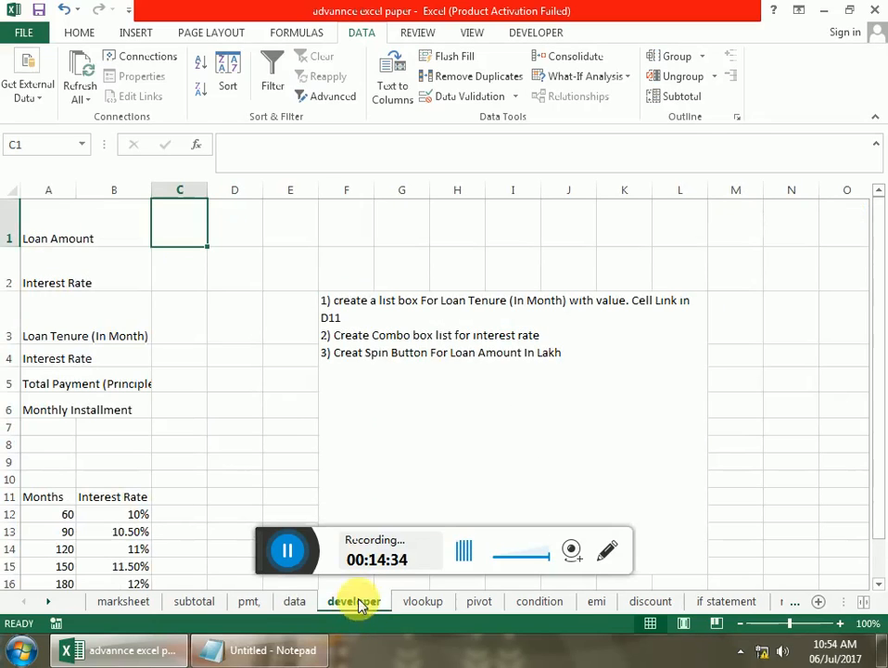
{"action": "left_click", "coordinate": [277, 412]}
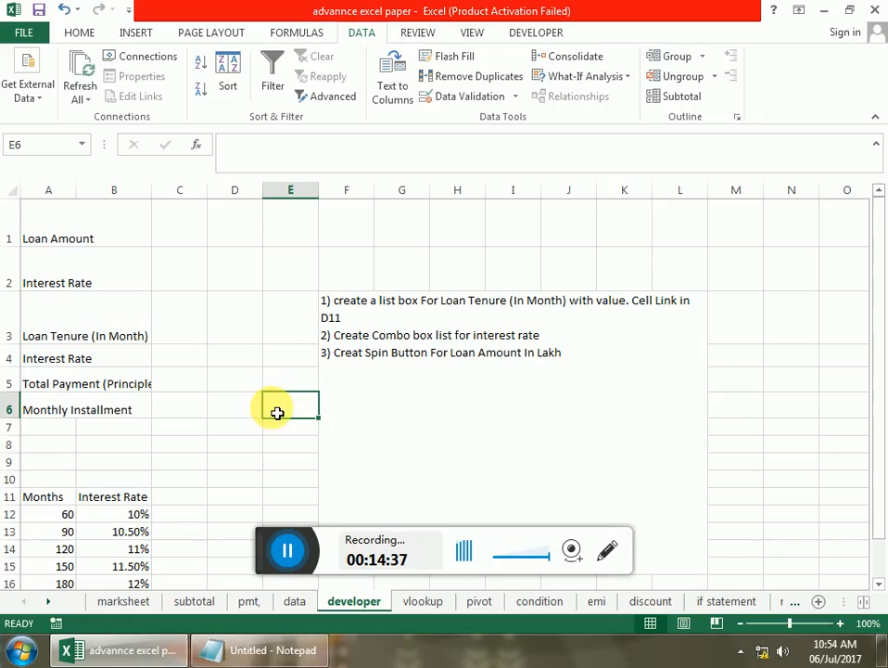
{"action": "left_click", "coordinate": [211, 193]}
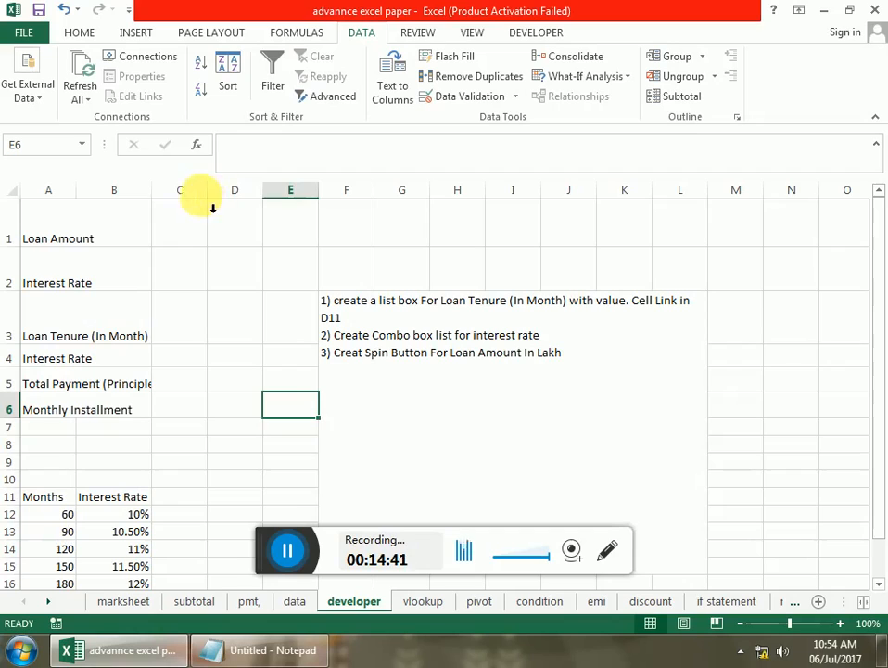
{"action": "left_click_drag", "start_coordinate": [211, 199], "coordinate": [234, 201]}
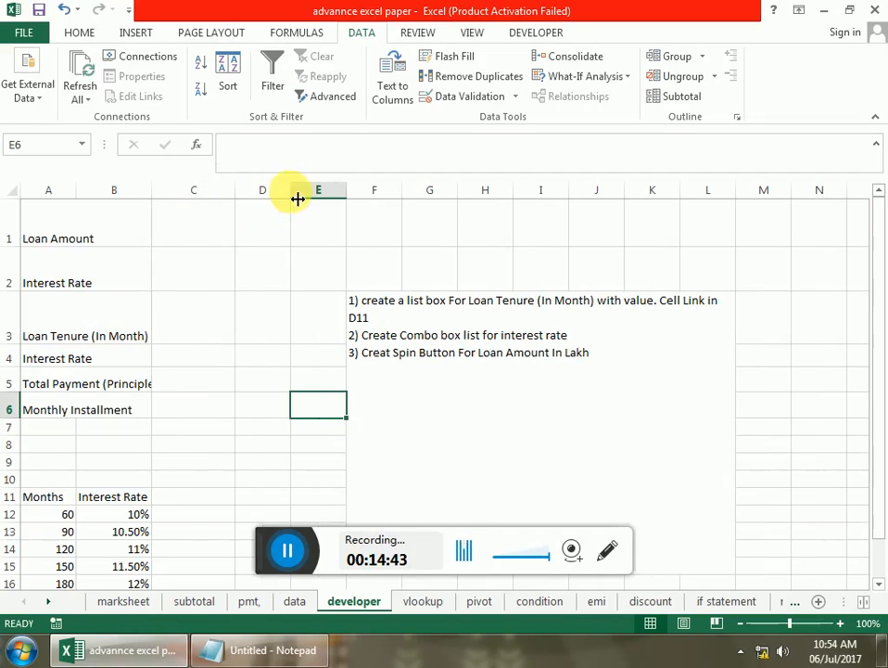
{"action": "left_click_drag", "start_coordinate": [298, 198], "coordinate": [315, 199]}
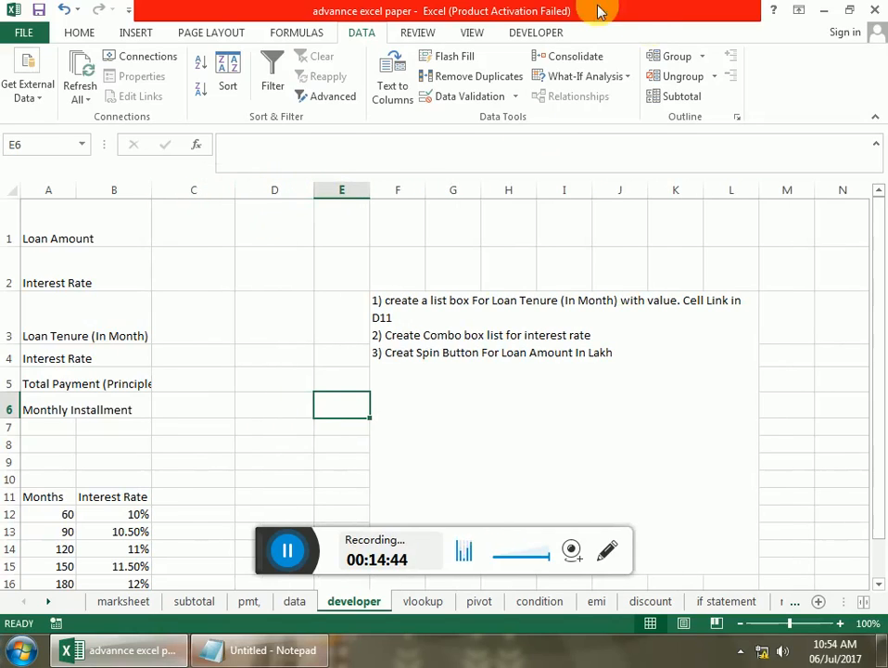
Check in the Excel ribbon customization options that the Developer tab is enabled.
{"action": "left_click", "coordinate": [535, 33]}
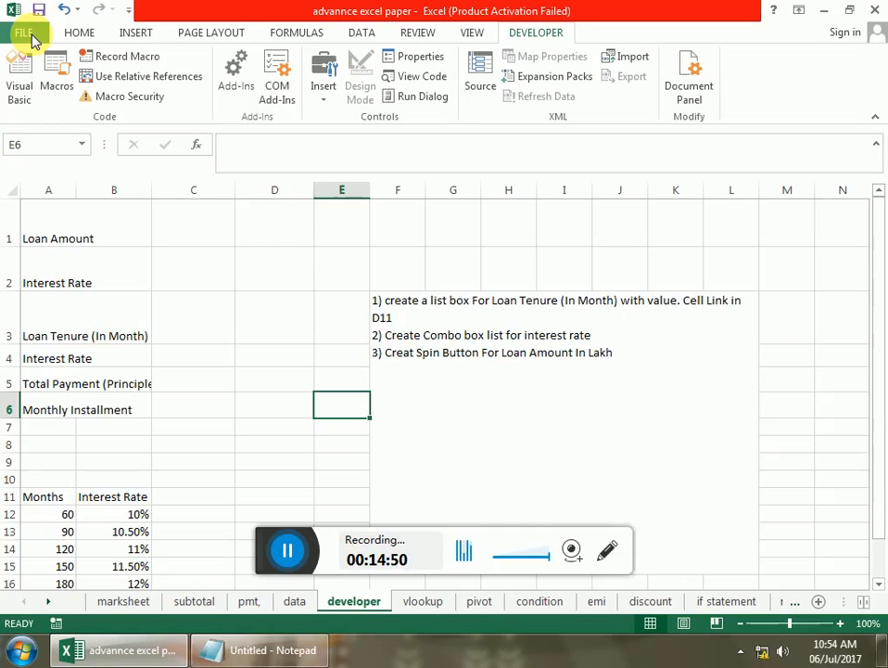
{"action": "left_click", "coordinate": [25, 34]}
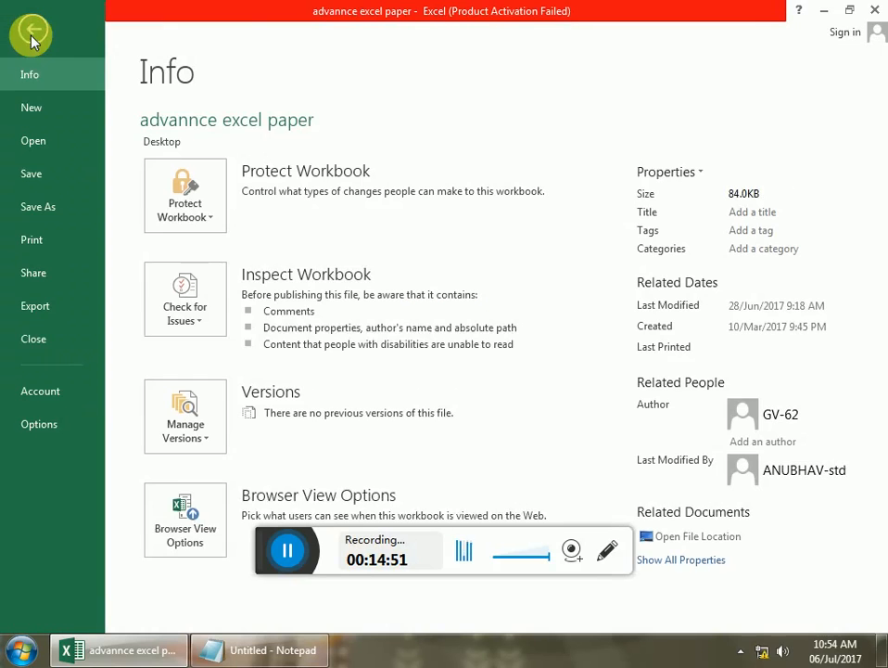
{"action": "left_click", "coordinate": [42, 426]}
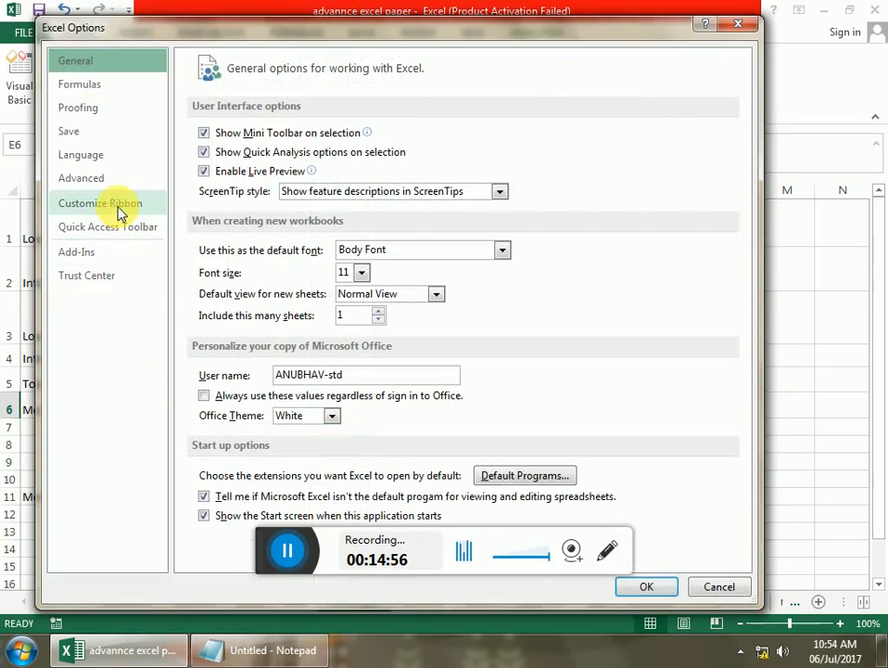
{"action": "left_click", "coordinate": [119, 209]}
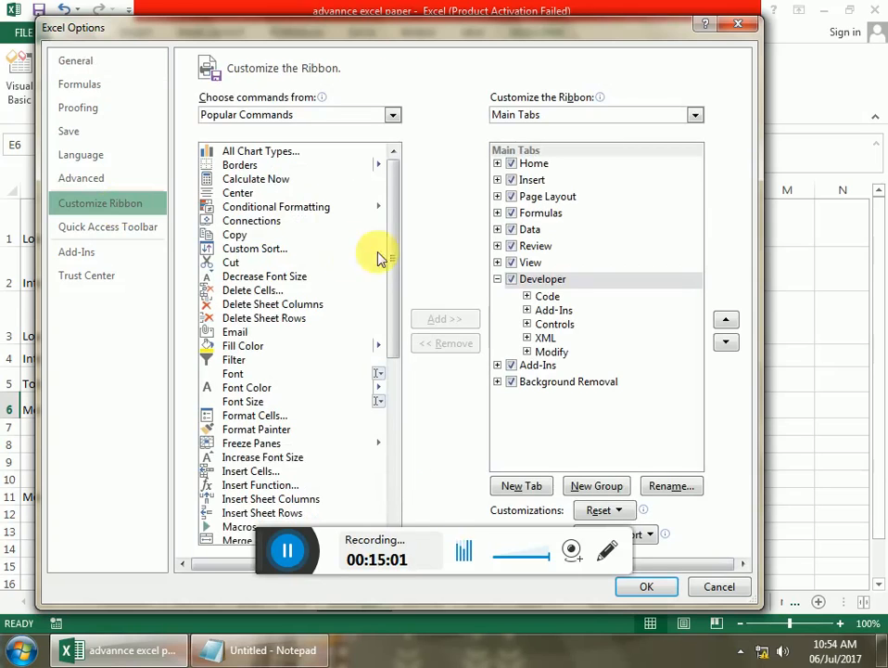
{"action": "left_click", "coordinate": [514, 281]}
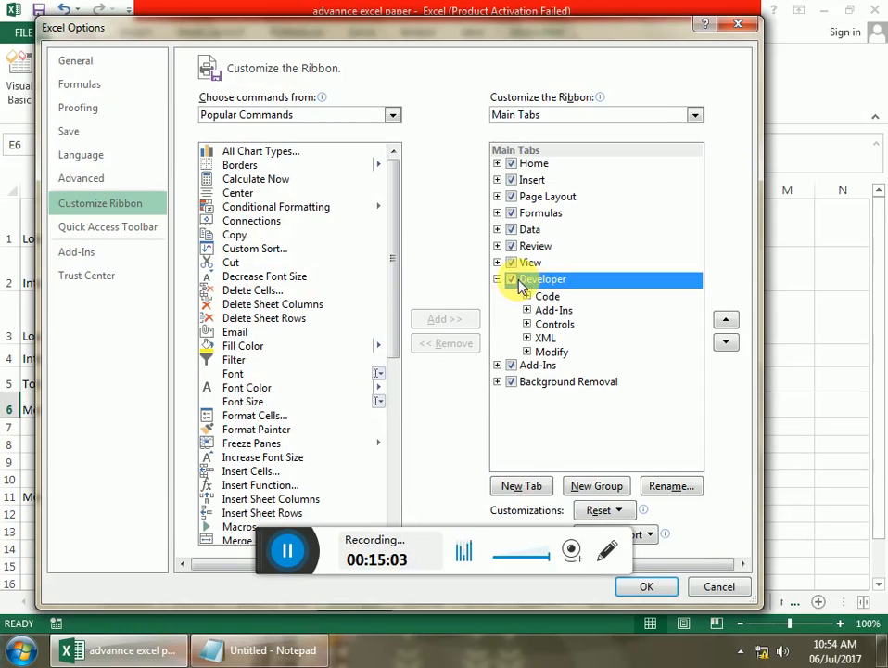
{"action": "left_click", "coordinate": [646, 586]}
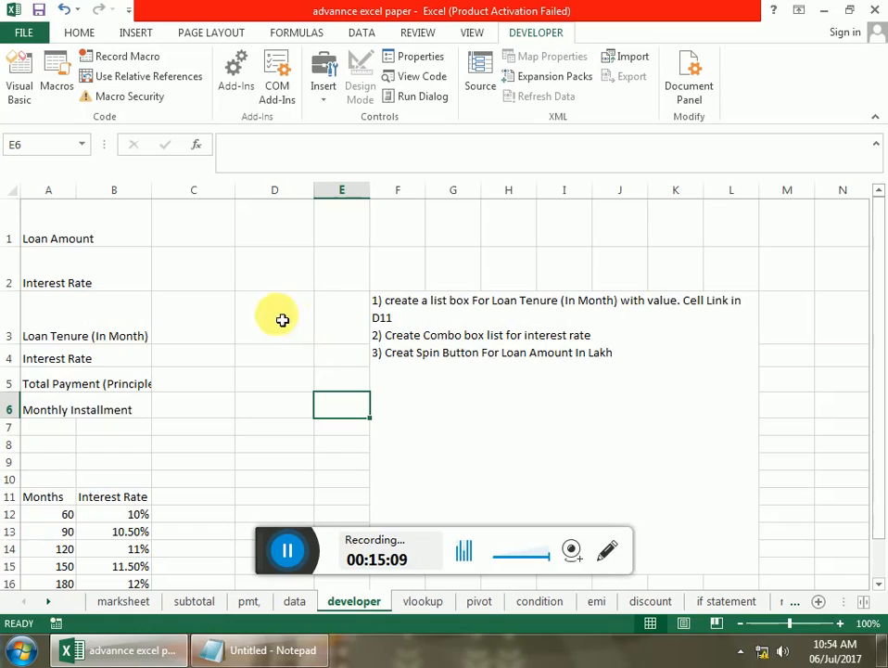
{"action": "left_click", "coordinate": [287, 242]}
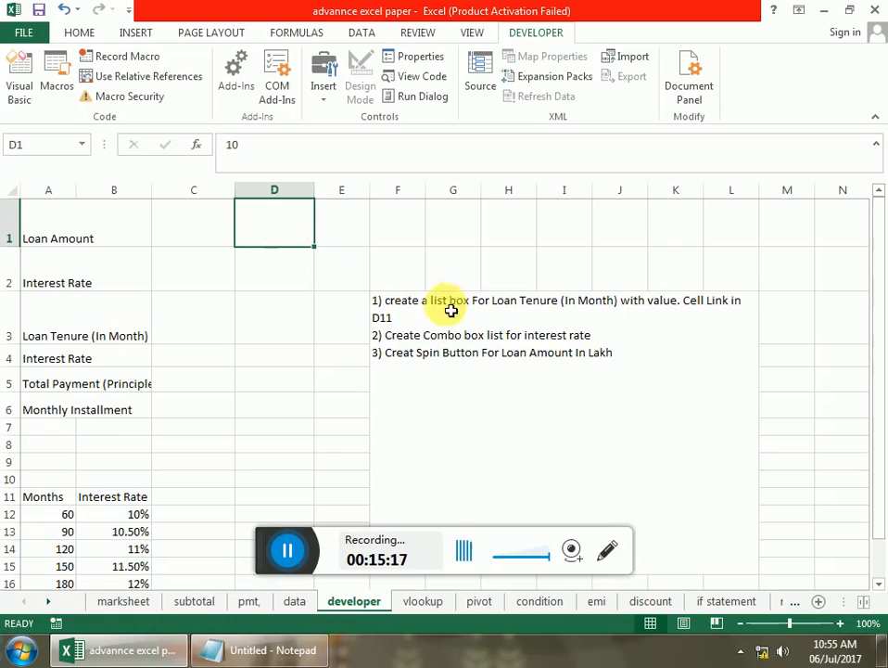
{"action": "left_click", "coordinate": [327, 108]}
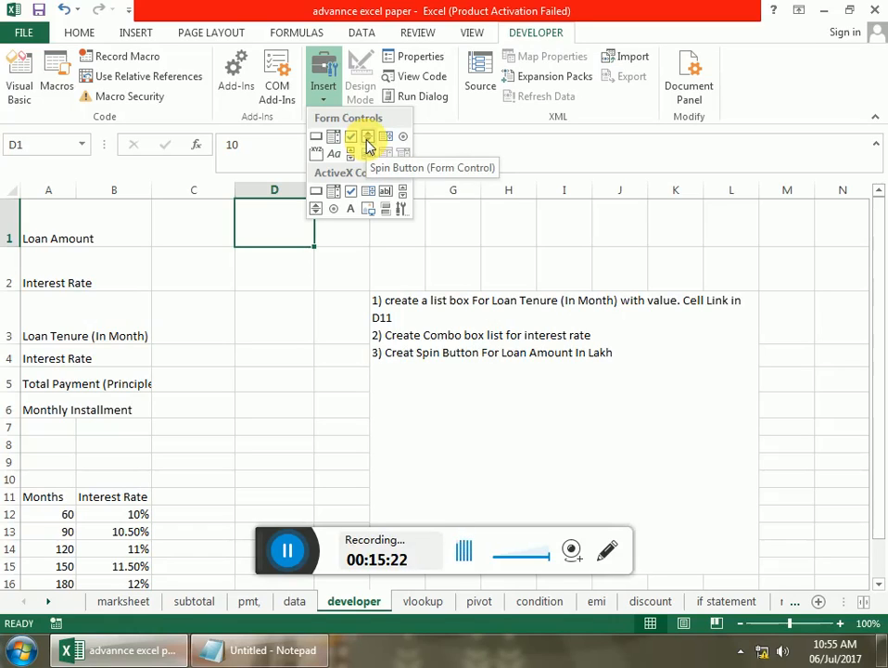
{"action": "left_click", "coordinate": [295, 331]}
Draw a list box form control in cell D3, in the Loan Tenure (In Month) row.
{"action": "left_click", "coordinate": [288, 331]}
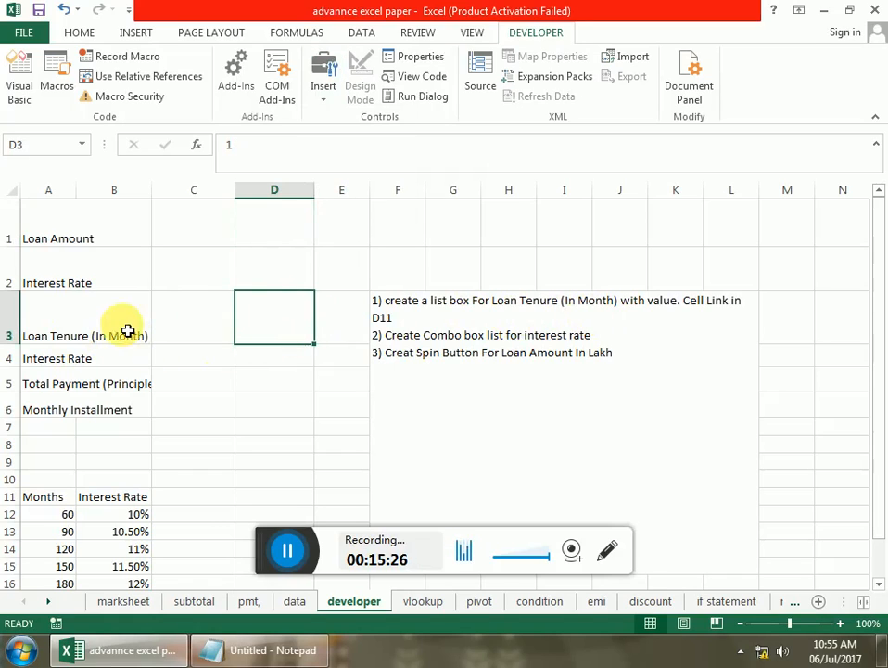
{"action": "left_click", "coordinate": [327, 91]}
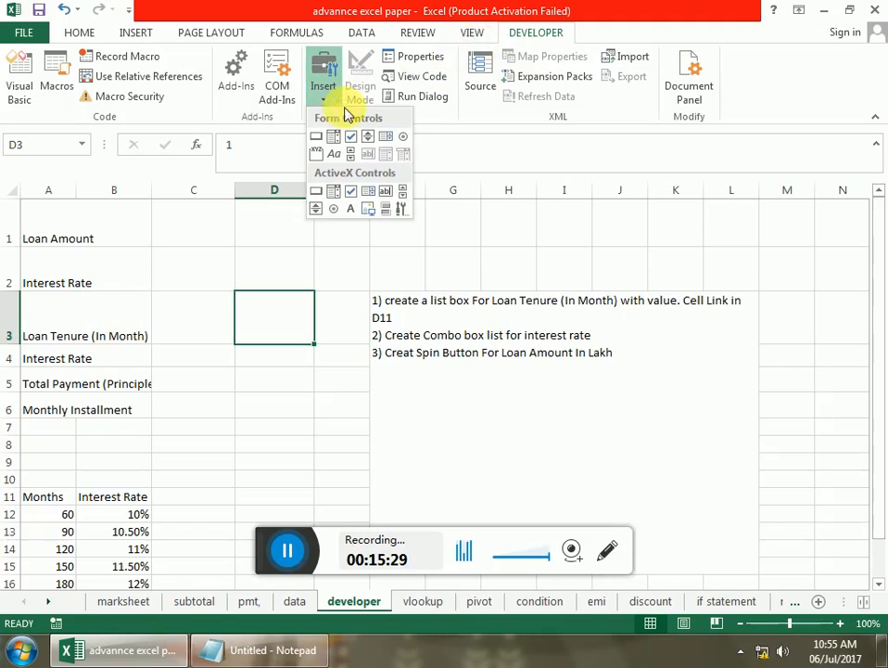
{"action": "left_click", "coordinate": [385, 139]}
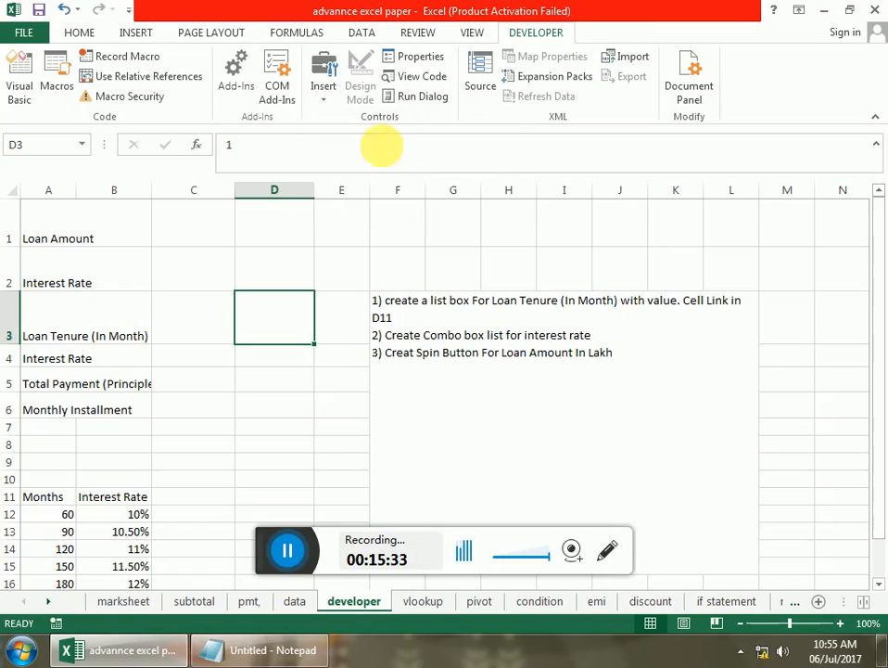
{"action": "left_click_drag", "start_coordinate": [237, 306], "coordinate": [291, 350]}
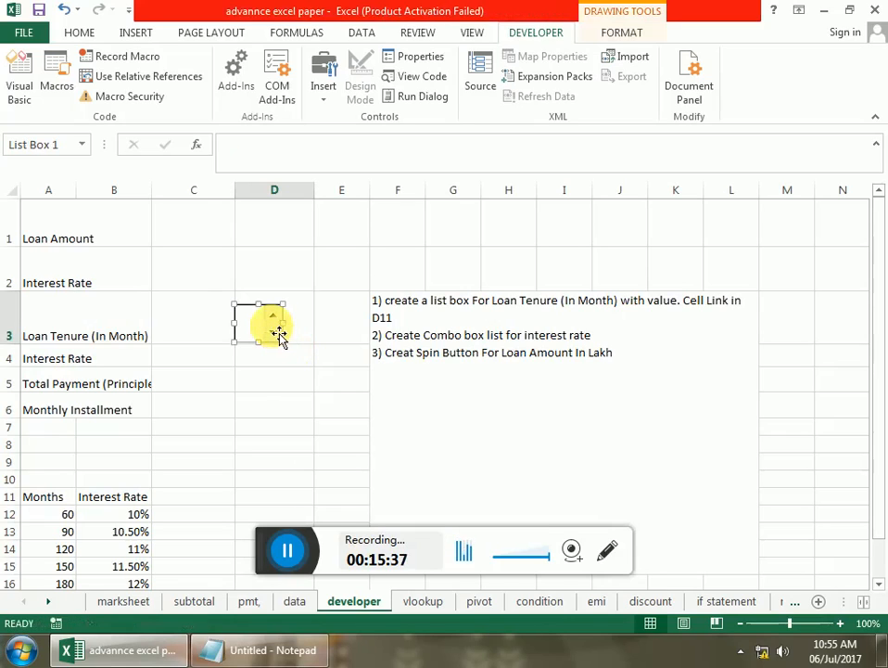
Set the loan tenure list box's input range to the months in $A$12:$A$18.
{"action": "right_click", "coordinate": [272, 325]}
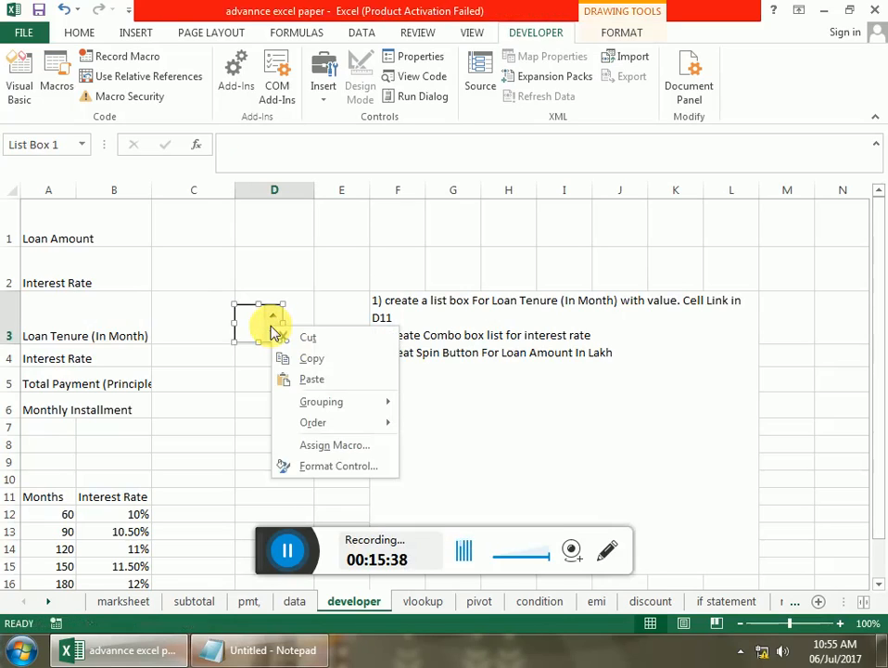
{"action": "left_click", "coordinate": [320, 467]}
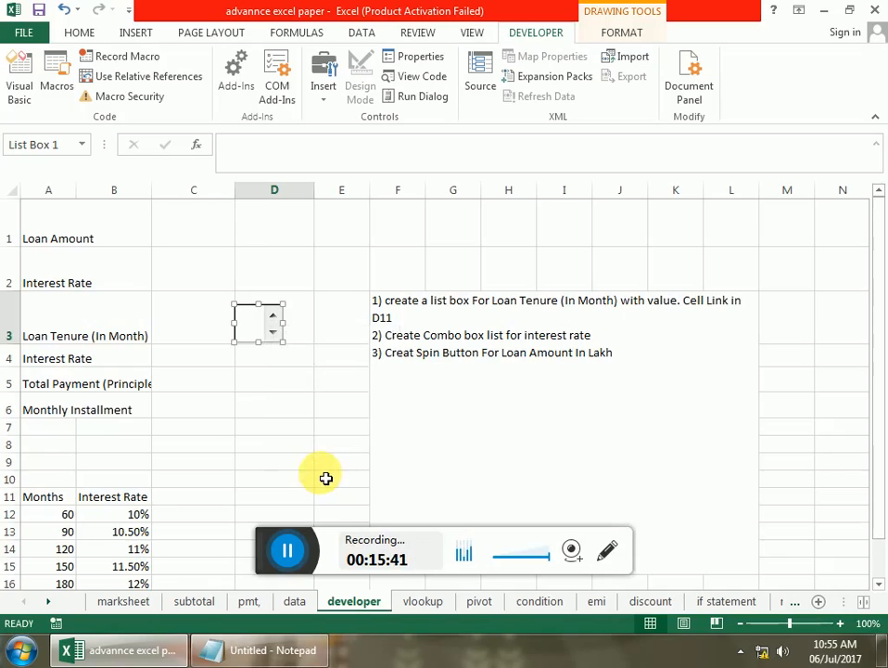
{"action": "left_click", "coordinate": [348, 82]}
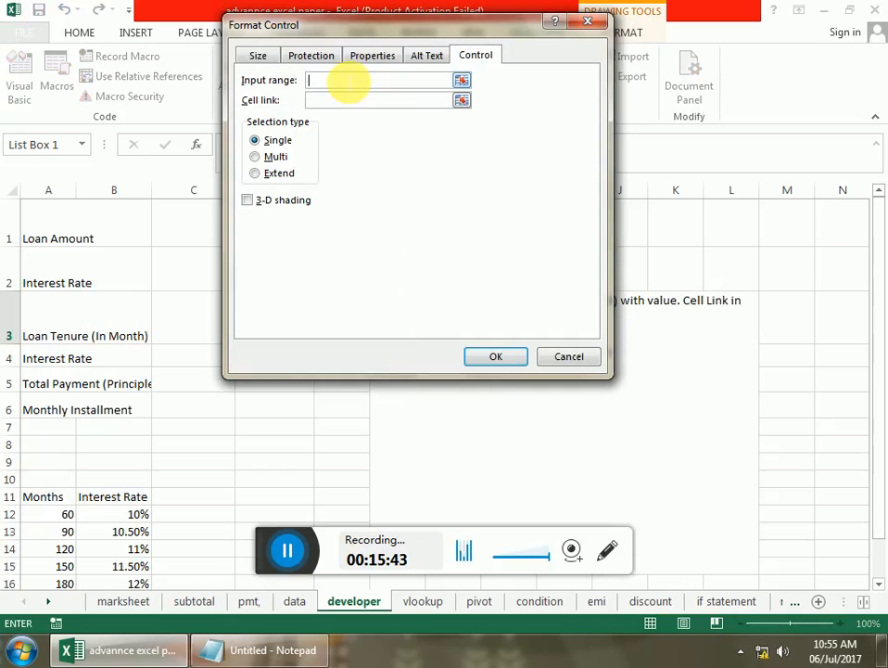
{"action": "scroll", "coordinate": [87, 514], "scroll_direction": "down", "scroll_amount": 1}
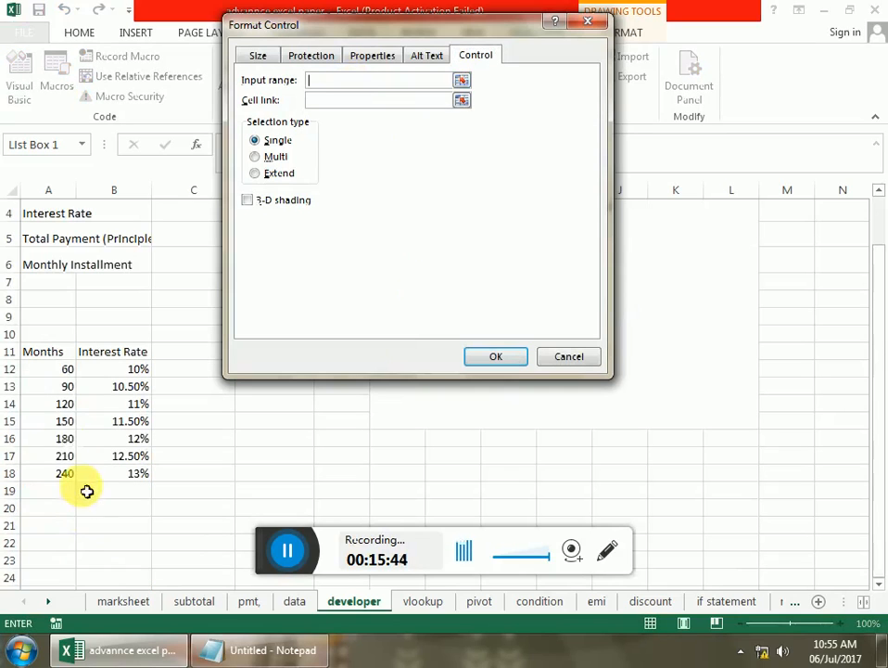
{"action": "left_click_drag", "start_coordinate": [66, 370], "coordinate": [63, 476]}
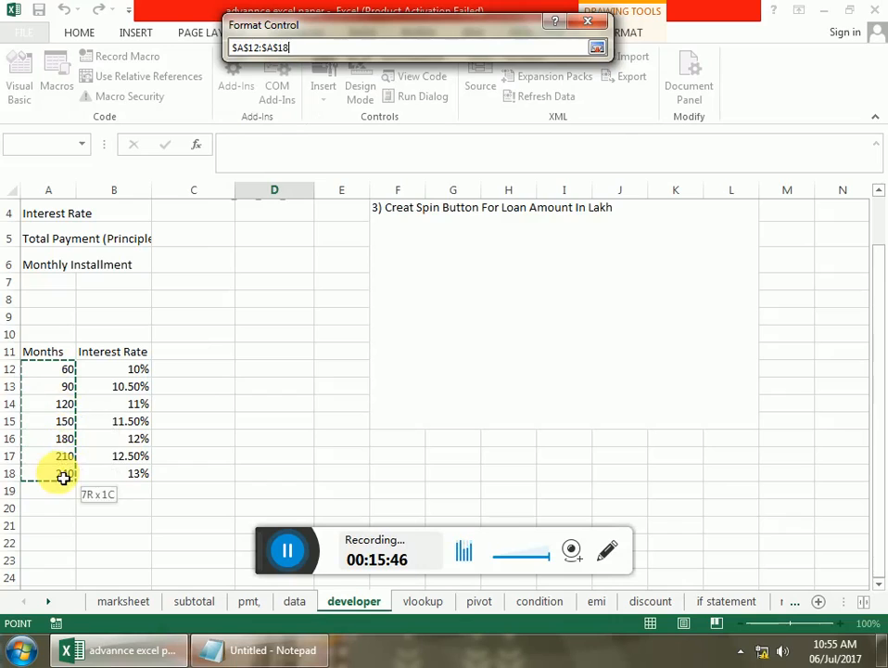
Set the list box's cell link to $D$3, apply the control settings and deselect the list box.
{"action": "left_click", "coordinate": [328, 99]}
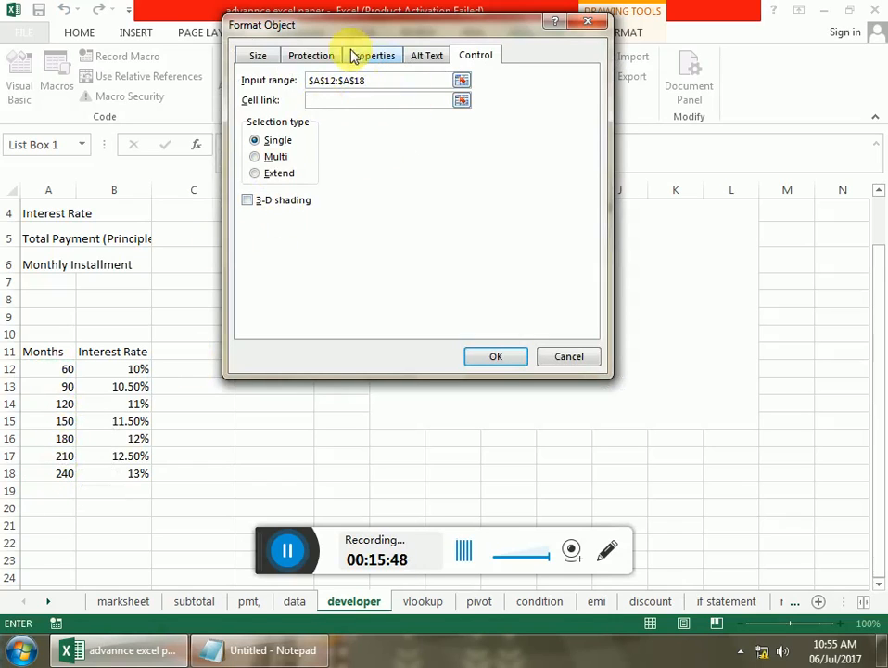
{"action": "left_click_drag", "start_coordinate": [357, 28], "coordinate": [506, 74]}
{"action": "scroll", "coordinate": [317, 239], "scroll_direction": "up", "scroll_amount": 1}
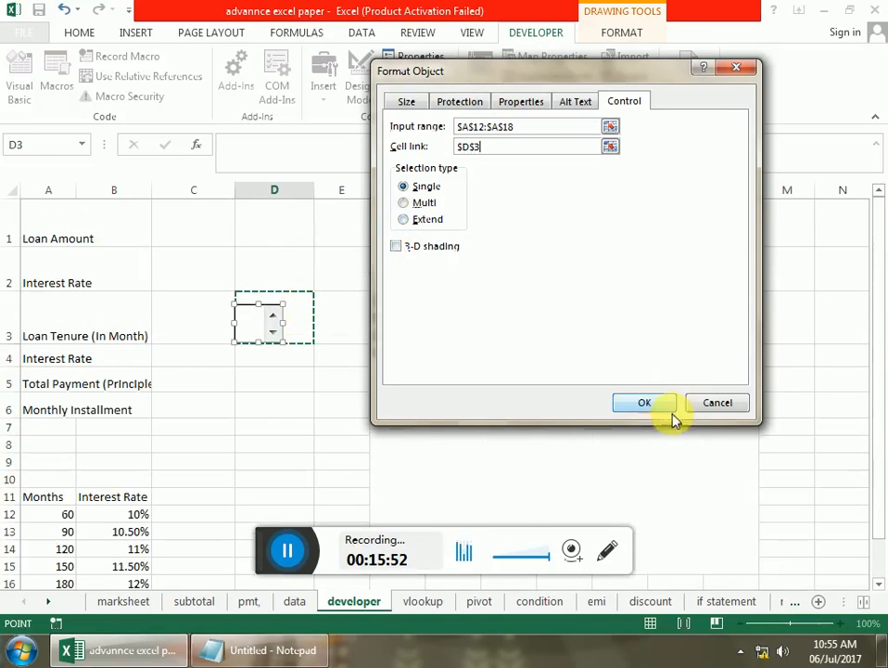
{"action": "left_click", "coordinate": [618, 402]}
{"action": "left_click", "coordinate": [303, 411]}
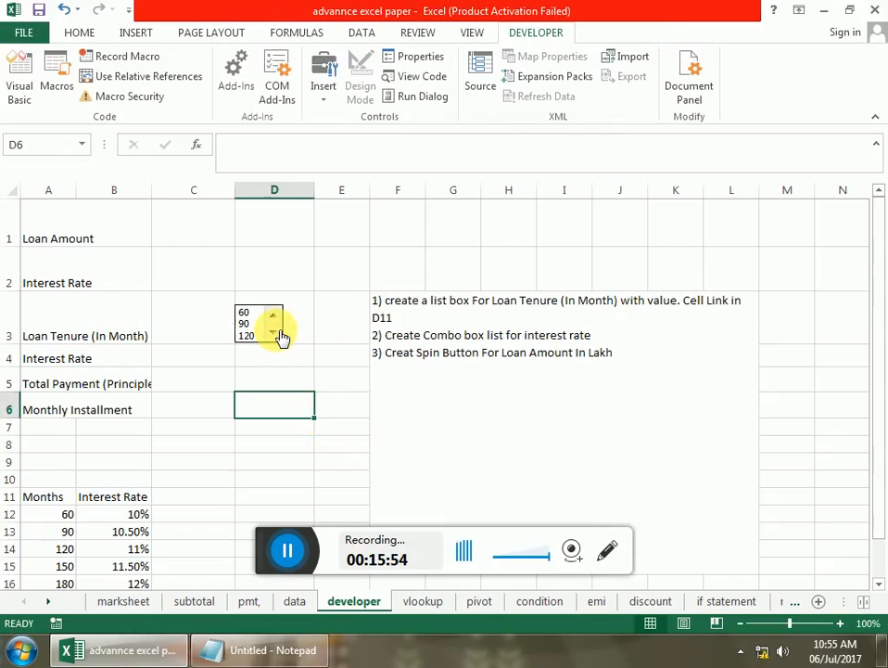
Draw a combo box form control in cell D2, in the upper Interest Rate row.
{"action": "left_click", "coordinate": [279, 332]}
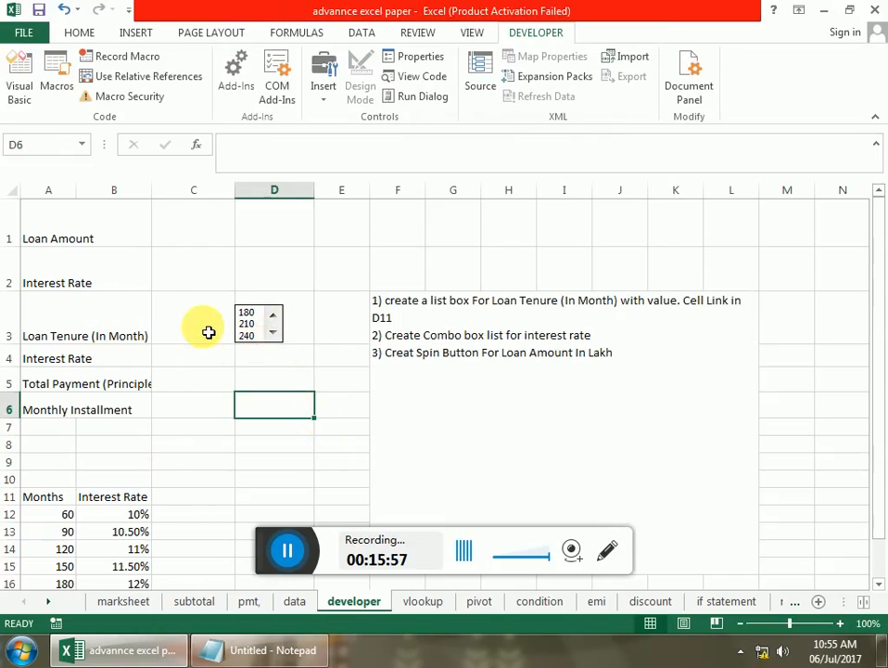
{"action": "left_click", "coordinate": [278, 277]}
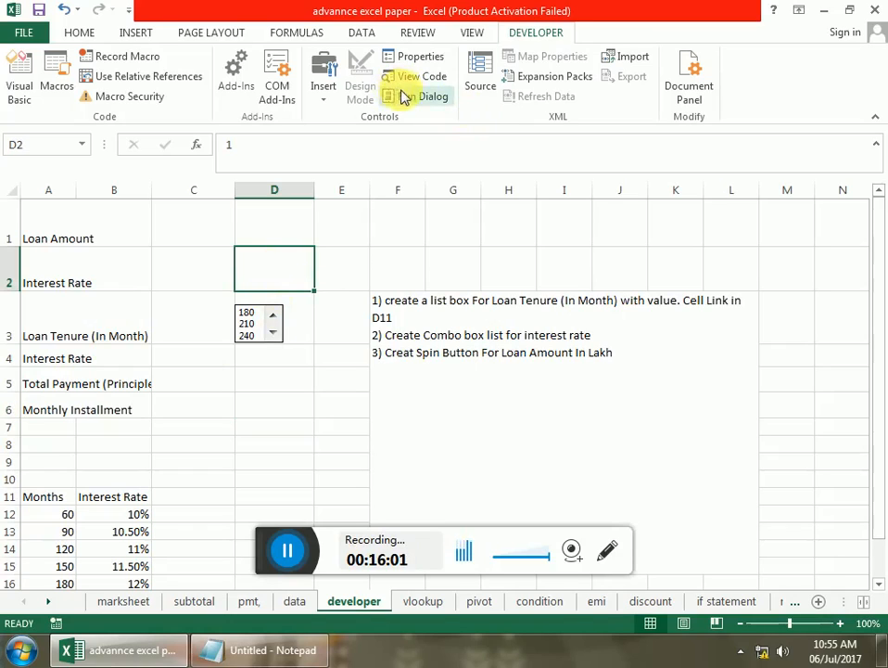
{"action": "left_click", "coordinate": [323, 88]}
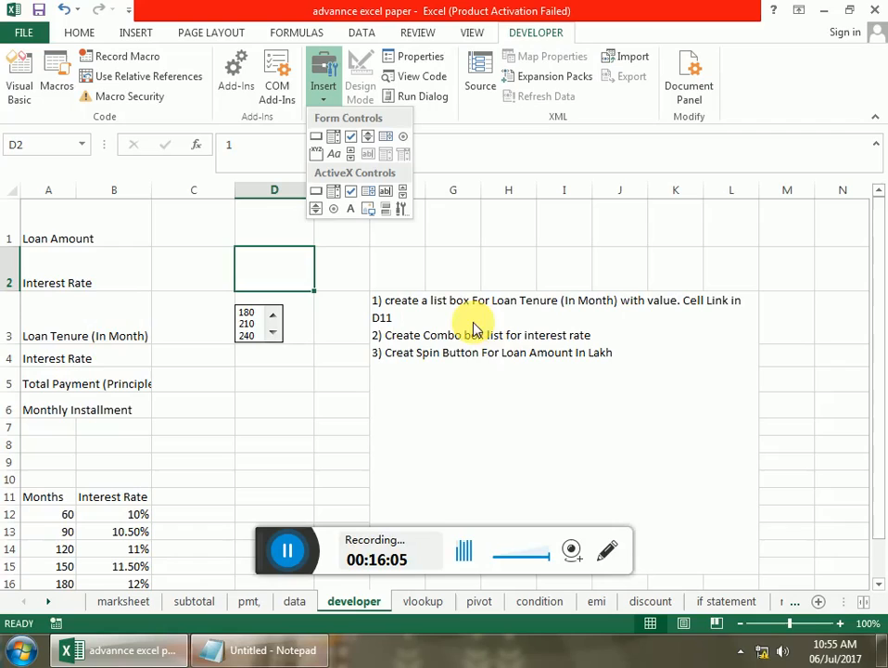
{"action": "left_click", "coordinate": [335, 140]}
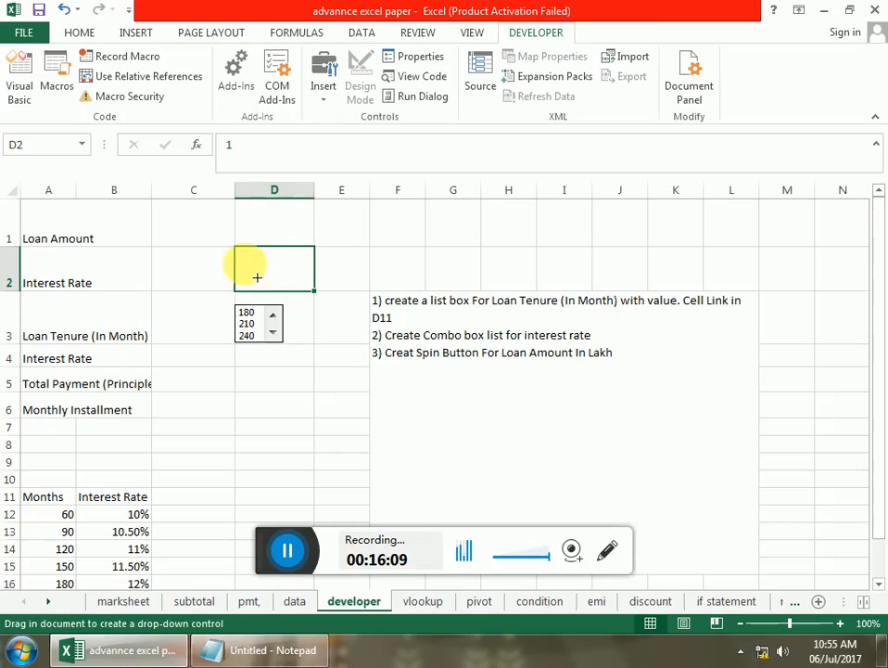
{"action": "left_click_drag", "start_coordinate": [236, 254], "coordinate": [300, 296]}
Set the interest rate combo box's input range to the rates in $B$12:$B$18.
{"action": "right_click", "coordinate": [280, 278]}
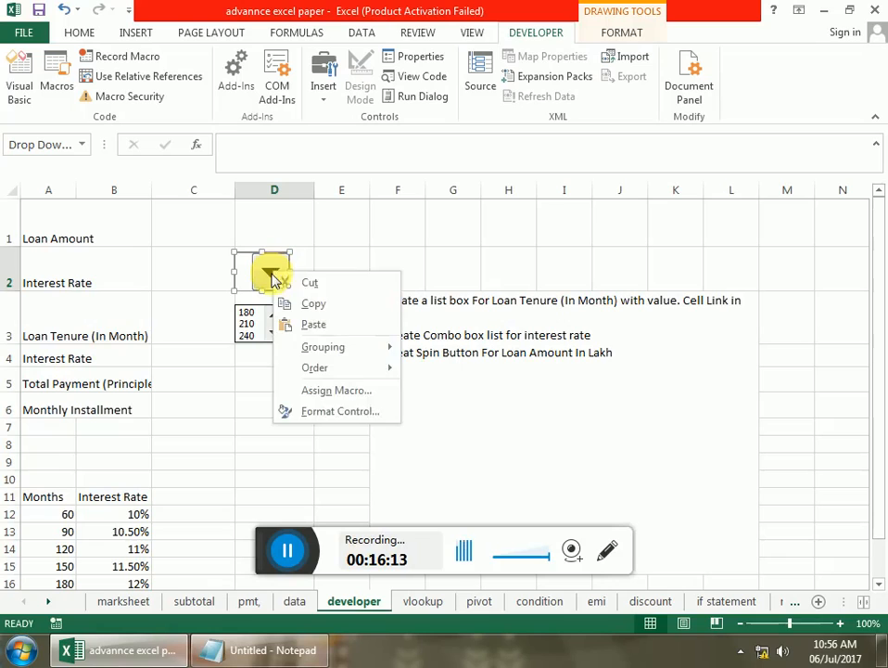
{"action": "left_click", "coordinate": [331, 409]}
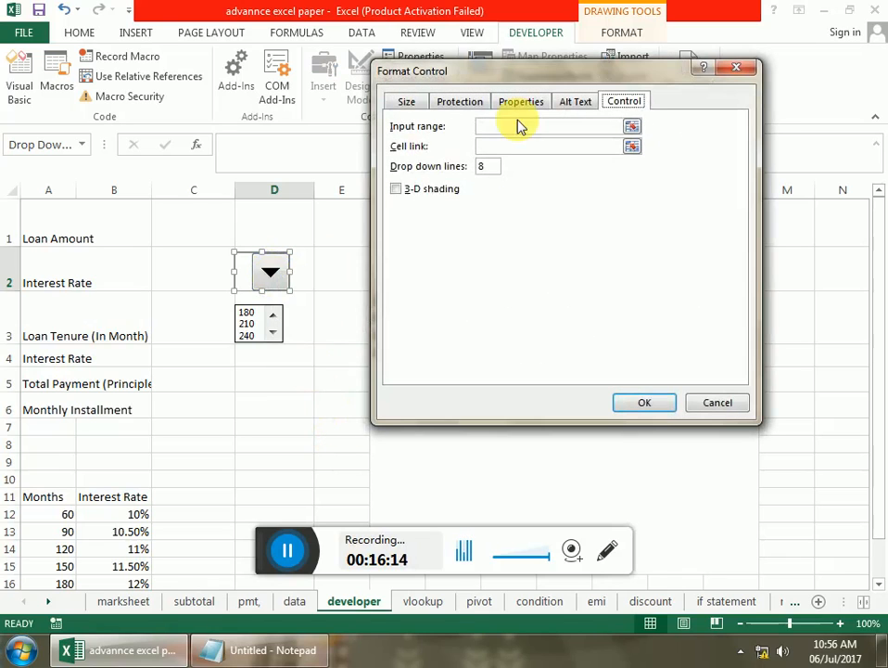
{"action": "scroll", "coordinate": [228, 350], "scroll_direction": "down", "scroll_amount": 2}
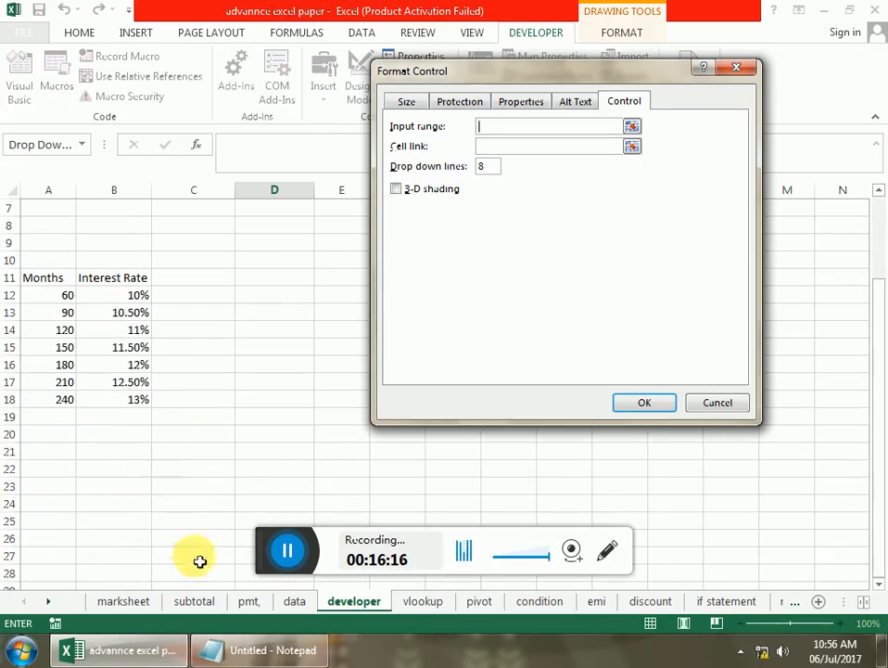
{"action": "left_click", "coordinate": [135, 297]}
{"action": "left_click_drag", "start_coordinate": [133, 306], "coordinate": [134, 399]}
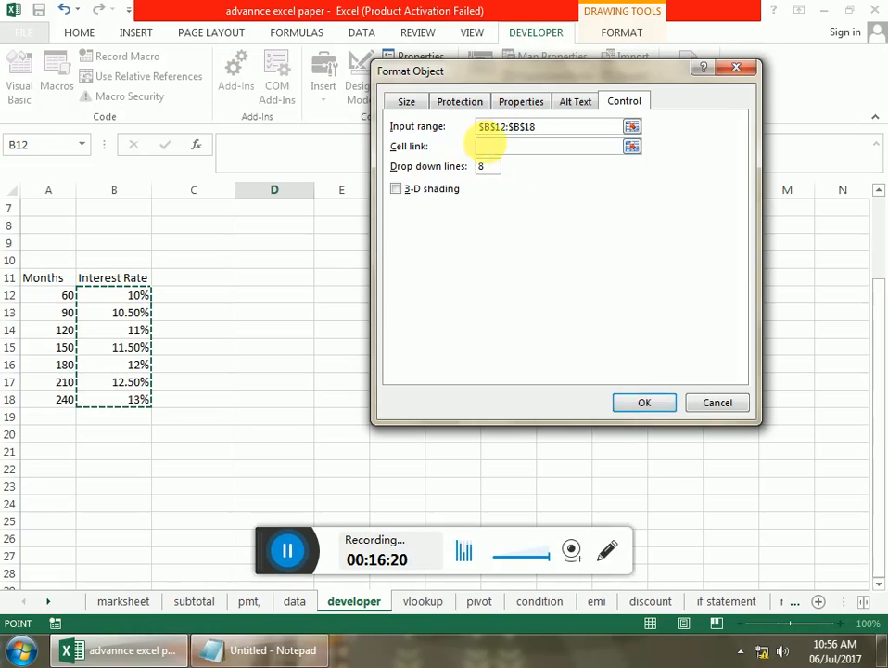
Set the combo box's cell link to $D$2, apply the control settings and check its list of rates.
{"action": "left_click", "coordinate": [493, 146]}
{"action": "scroll", "coordinate": [278, 261], "scroll_direction": "up", "scroll_amount": 2}
{"action": "left_click", "coordinate": [307, 271]}
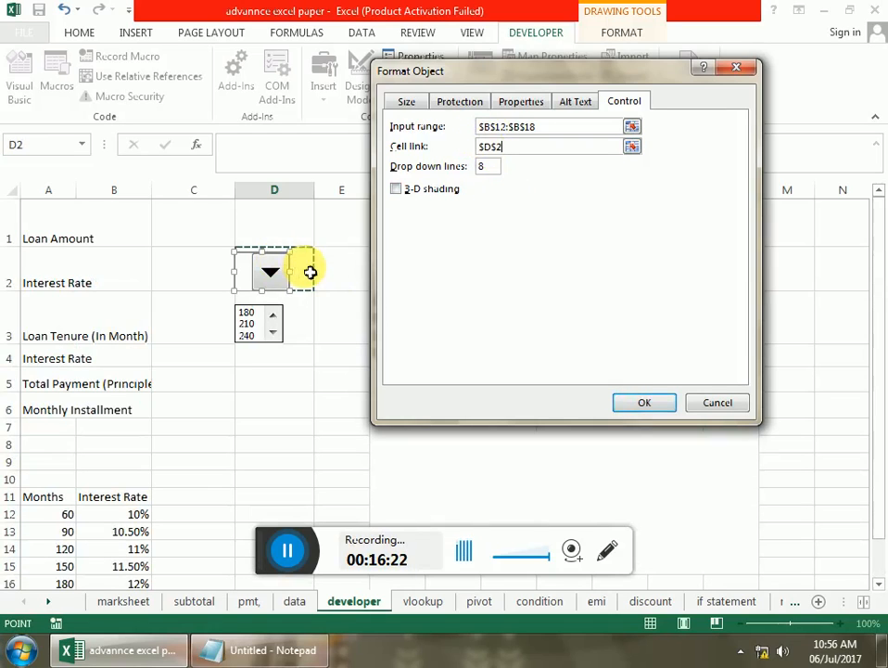
{"action": "left_click", "coordinate": [625, 405]}
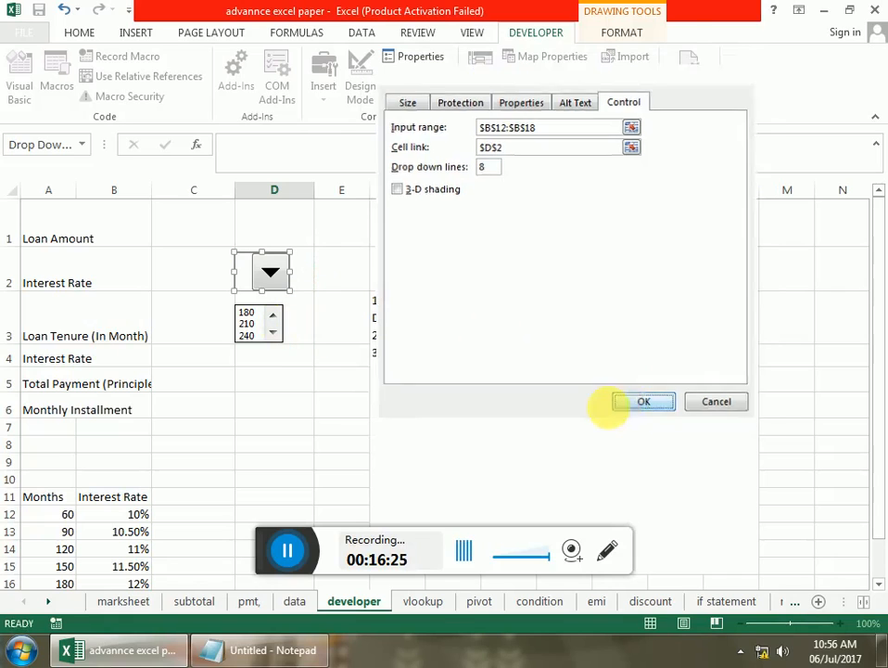
{"action": "left_click", "coordinate": [306, 378]}
{"action": "left_click", "coordinate": [271, 277]}
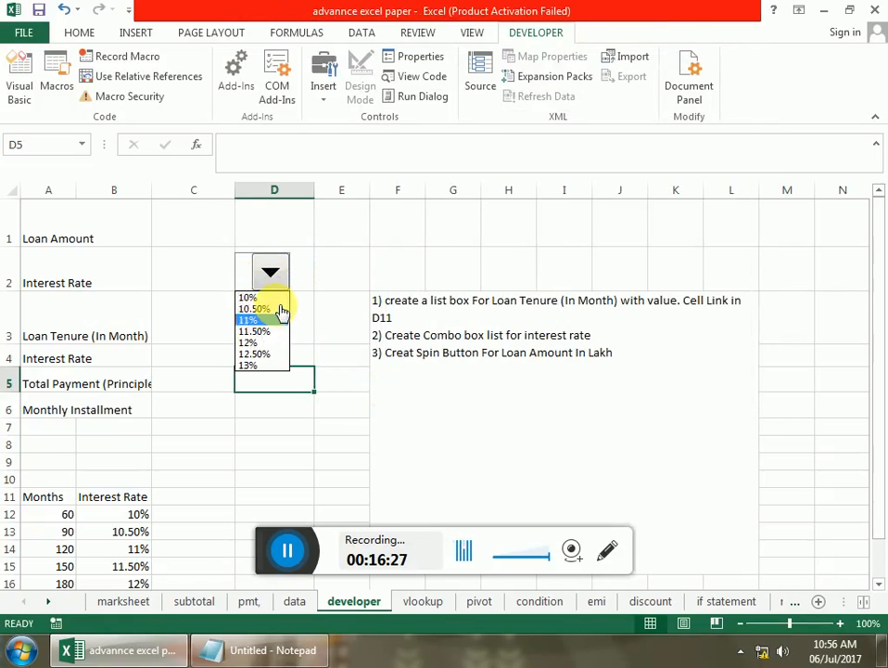
{"action": "left_click", "coordinate": [456, 375]}
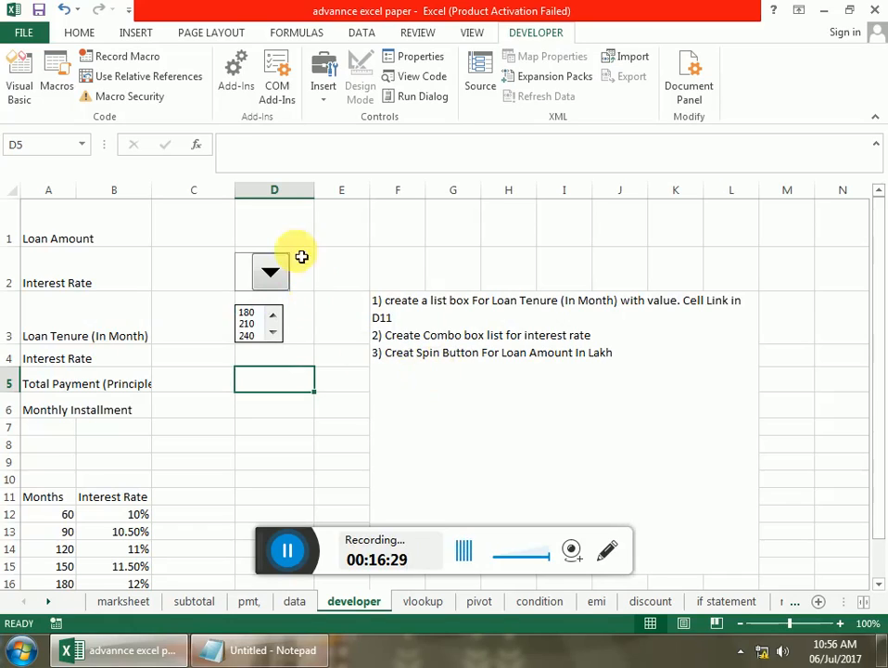
Enter the loan amount formula =1000000*D1 in cell C1.
{"action": "left_click", "coordinate": [275, 223]}
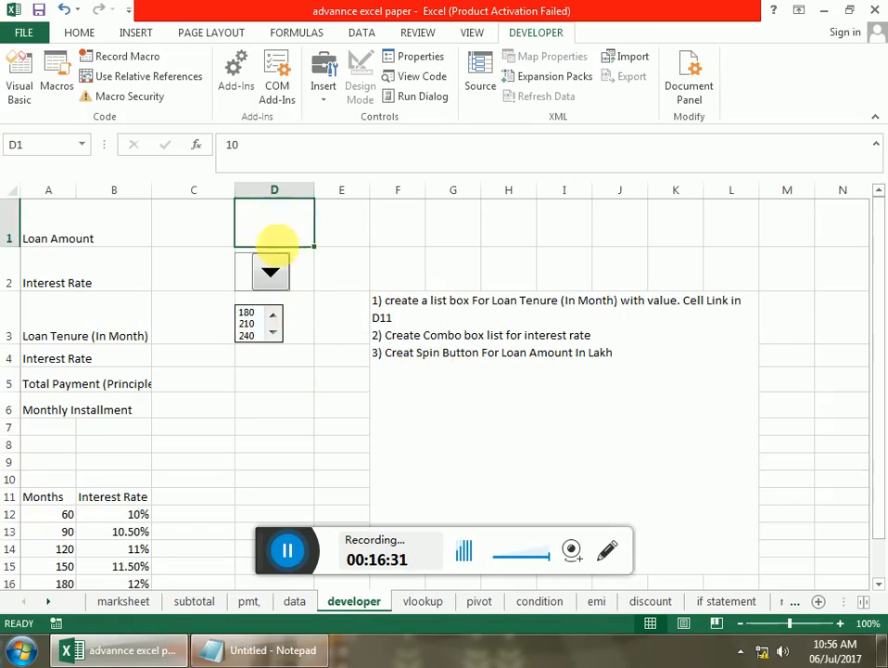
{"action": "key", "text": "Left"}
{"action": "type", "text": "="}
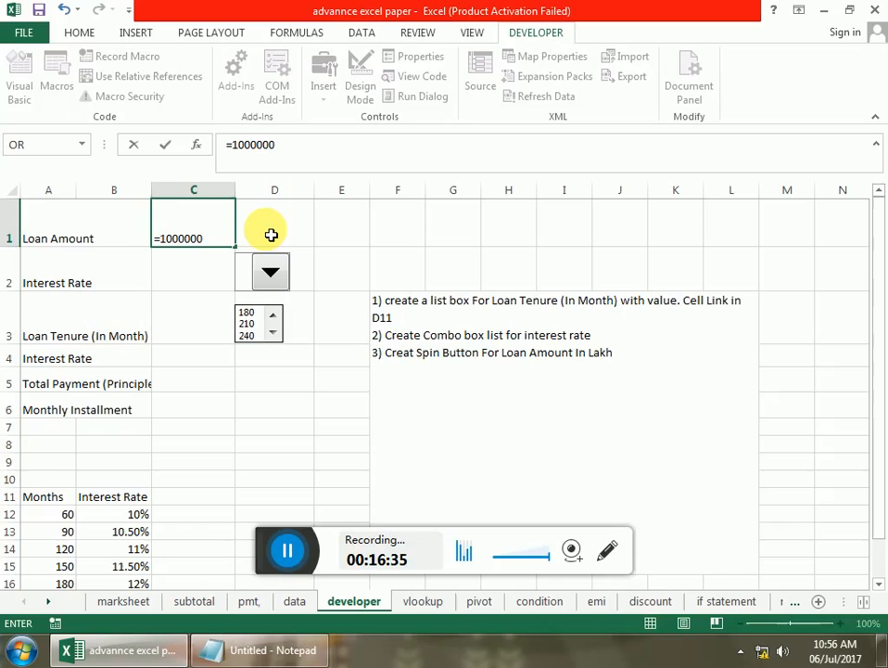
{"action": "left_click", "coordinate": [272, 236]}
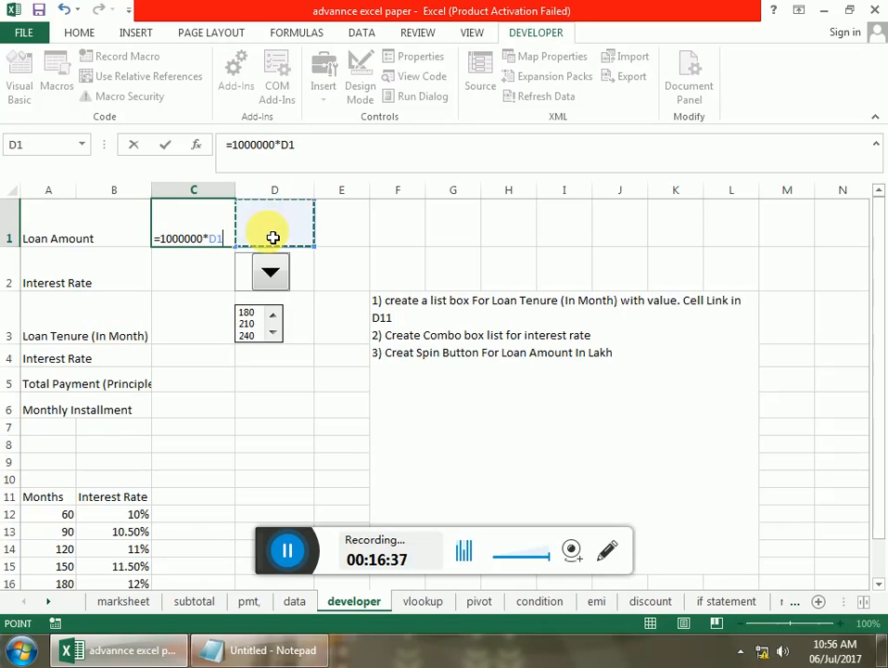
{"action": "key", "text": "Return"}
{"action": "key", "text": "Up"}
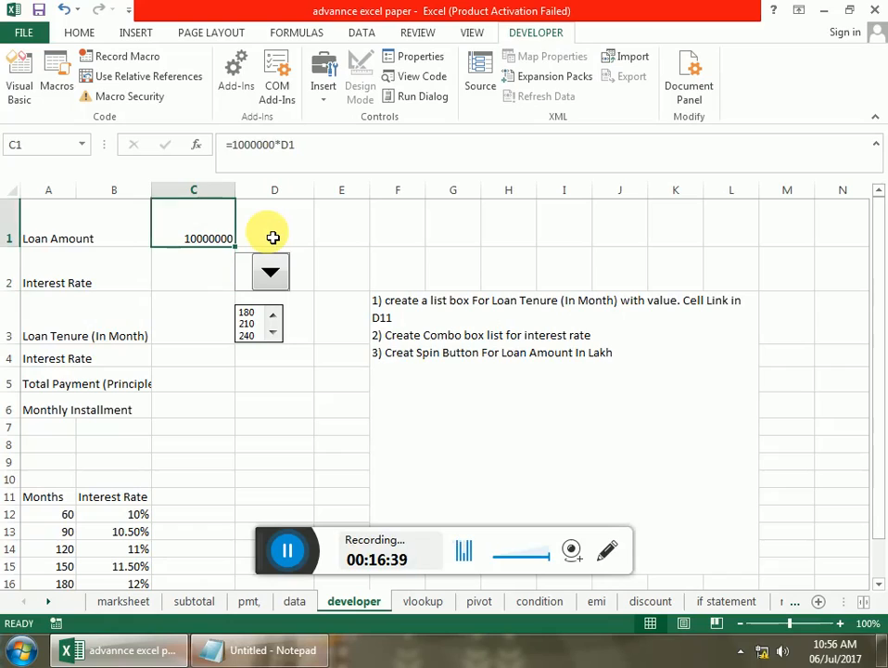
Draw a spin button form control in cell D1, in the Loan Amount row.
{"action": "key", "text": "Right"}
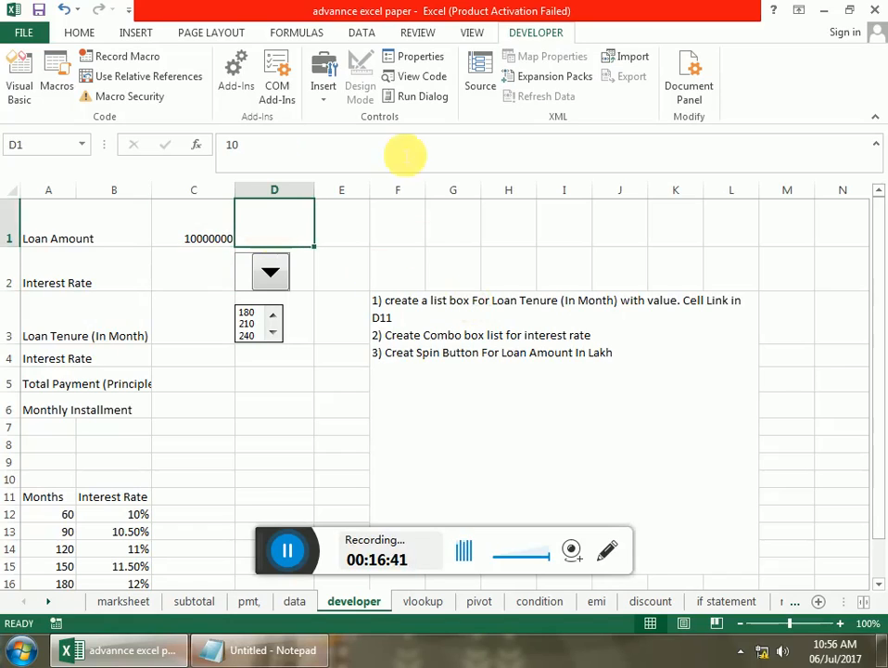
{"action": "left_click", "coordinate": [324, 100]}
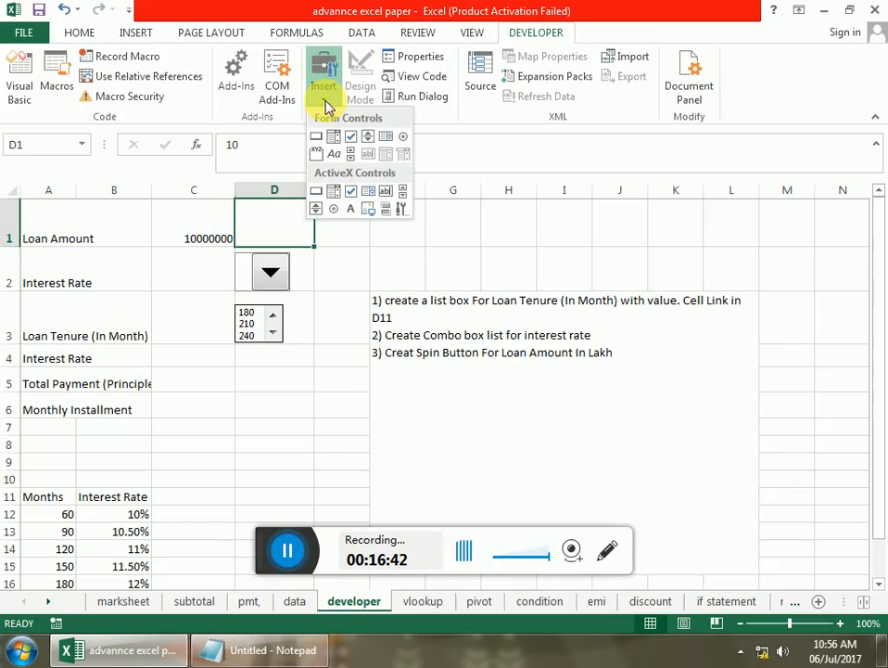
{"action": "left_click", "coordinate": [368, 141]}
{"action": "left_click_drag", "start_coordinate": [247, 213], "coordinate": [297, 248]}
Set the spin button's current value to 1, minimum to 1, maximum to 10 and incremental change to 1.
{"action": "right_click", "coordinate": [271, 238]}
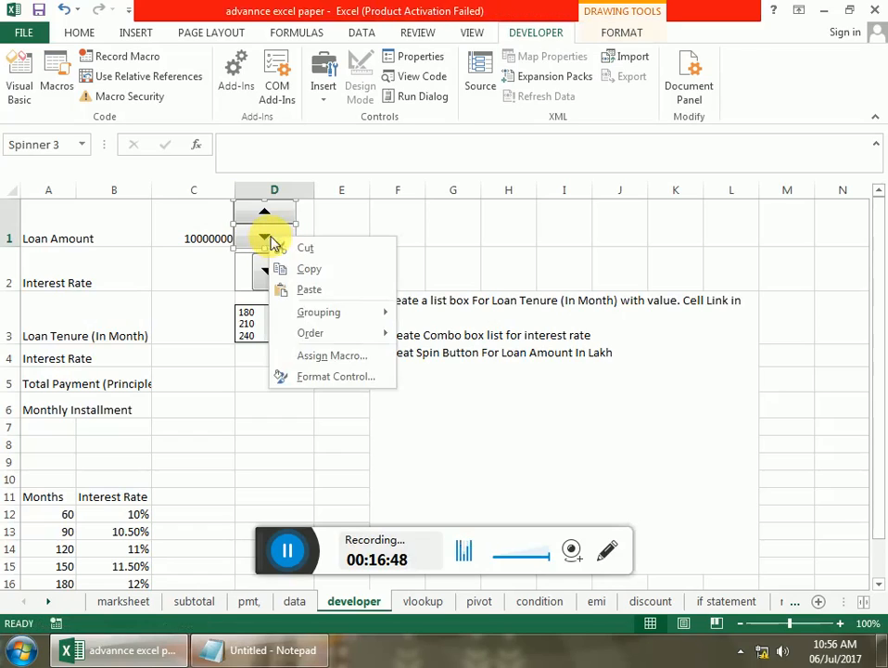
{"action": "left_click", "coordinate": [324, 376]}
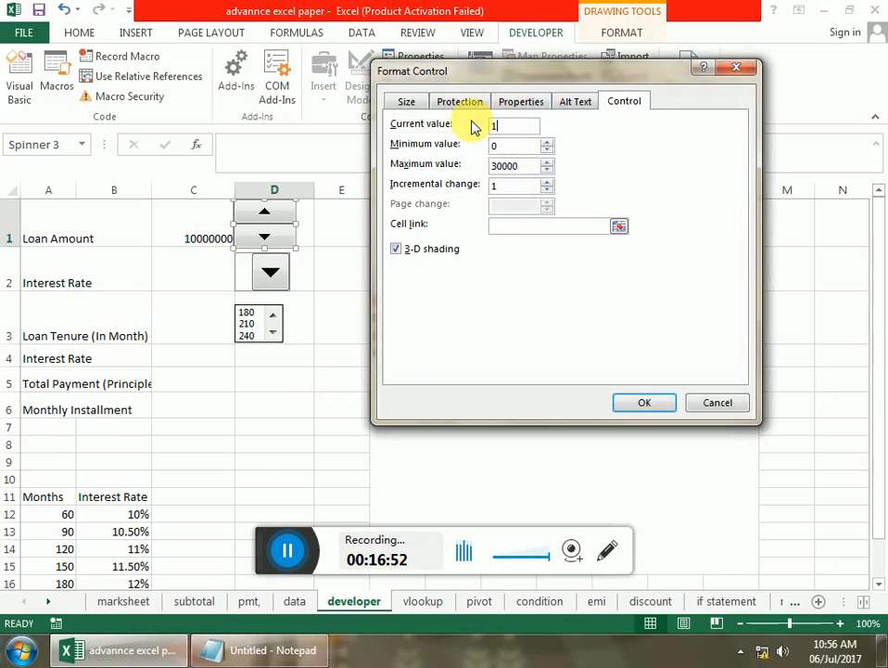
{"action": "left_click_drag", "start_coordinate": [491, 148], "coordinate": [412, 167]}
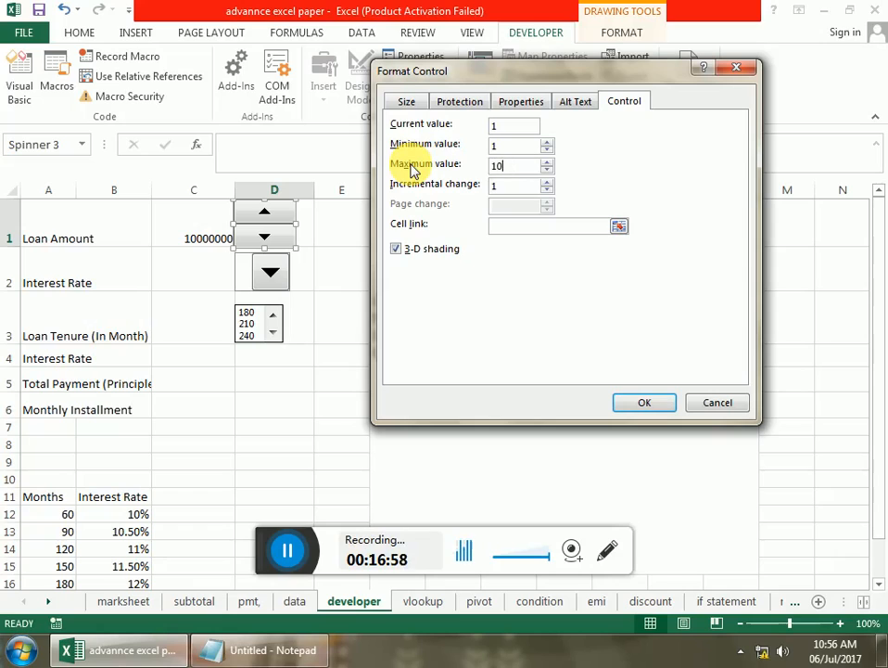
{"action": "left_click", "coordinate": [508, 188]}
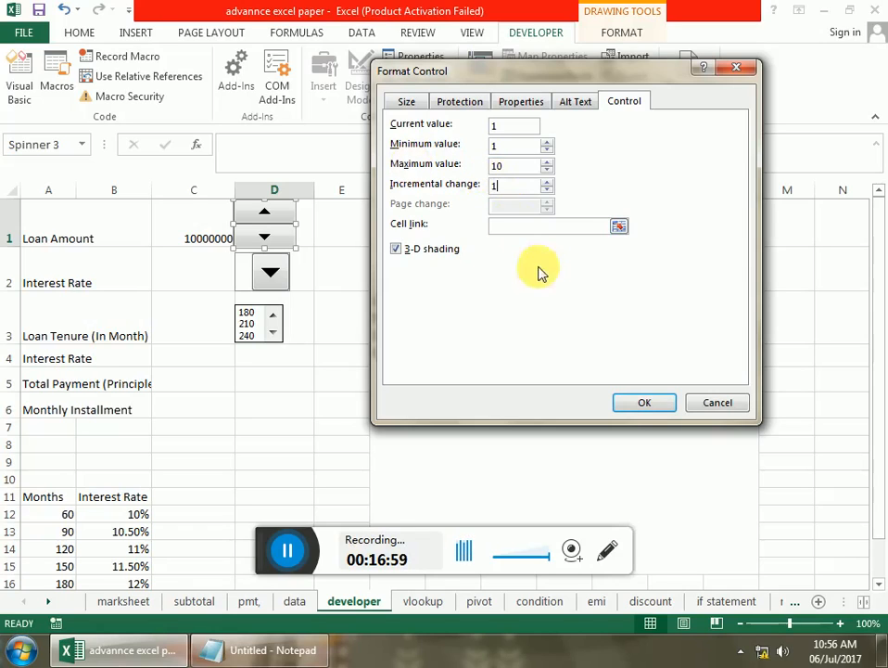
Link the loan amount spin button to cell $D$1, apply the control settings and deselect it.
{"action": "left_click", "coordinate": [311, 230]}
{"action": "left_click", "coordinate": [617, 412]}
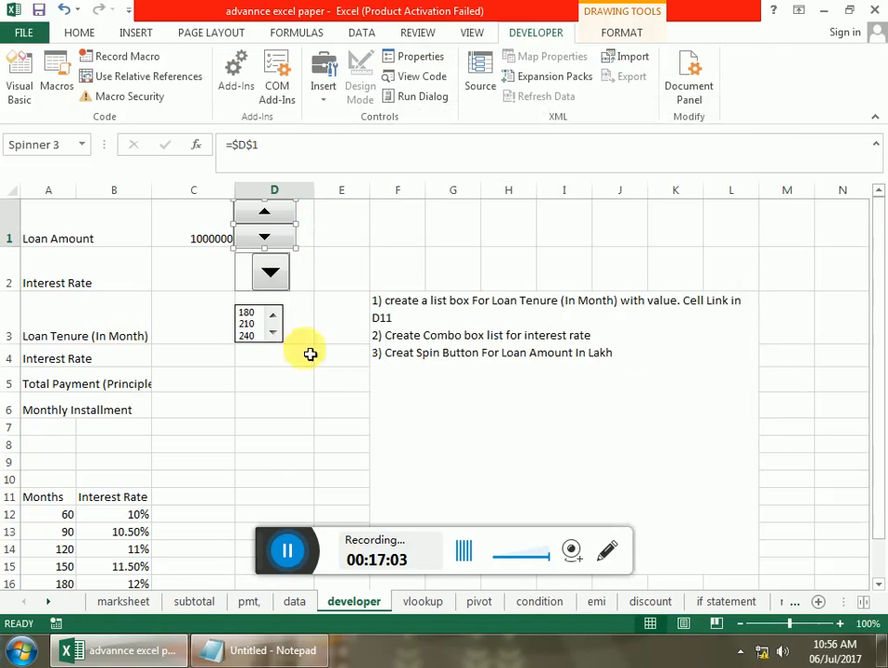
{"action": "left_click", "coordinate": [361, 273]}
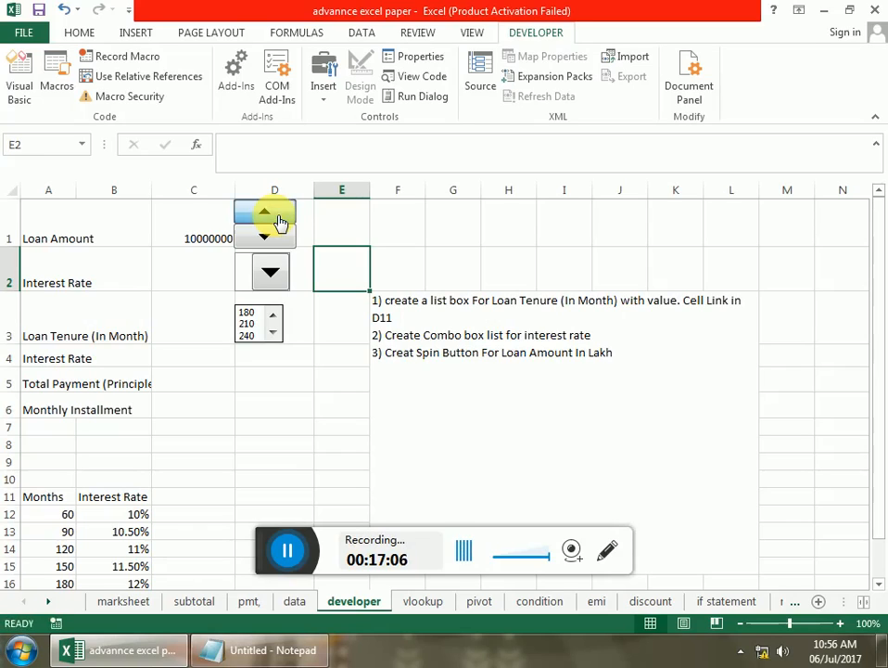
Enter =INDEX(B12:B18,D2) in cell C2 and choose the 11.50% rate in the combo box.
{"action": "left_click", "coordinate": [196, 287]}
{"action": "left_click", "coordinate": [270, 278]}
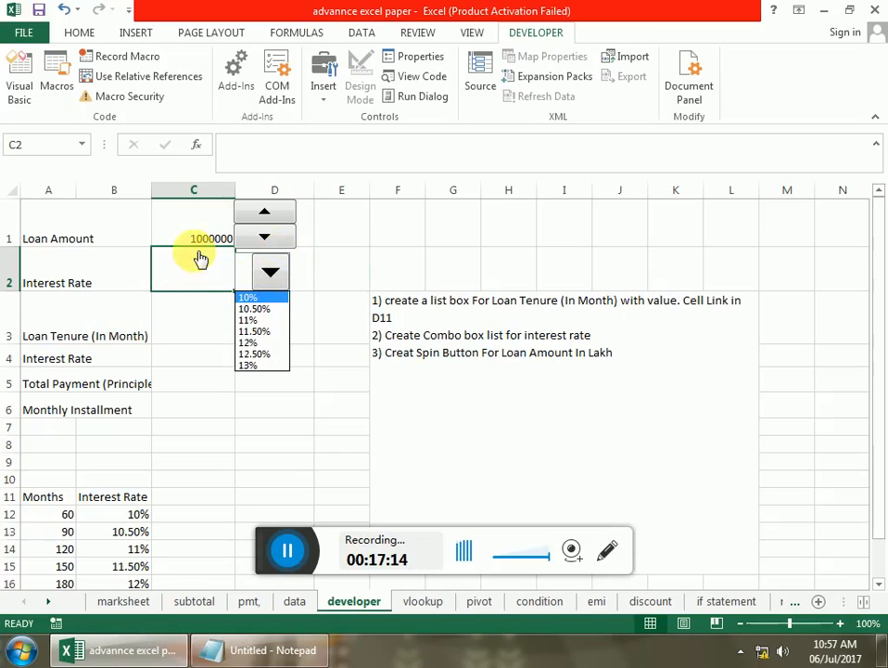
{"action": "left_click", "coordinate": [202, 277]}
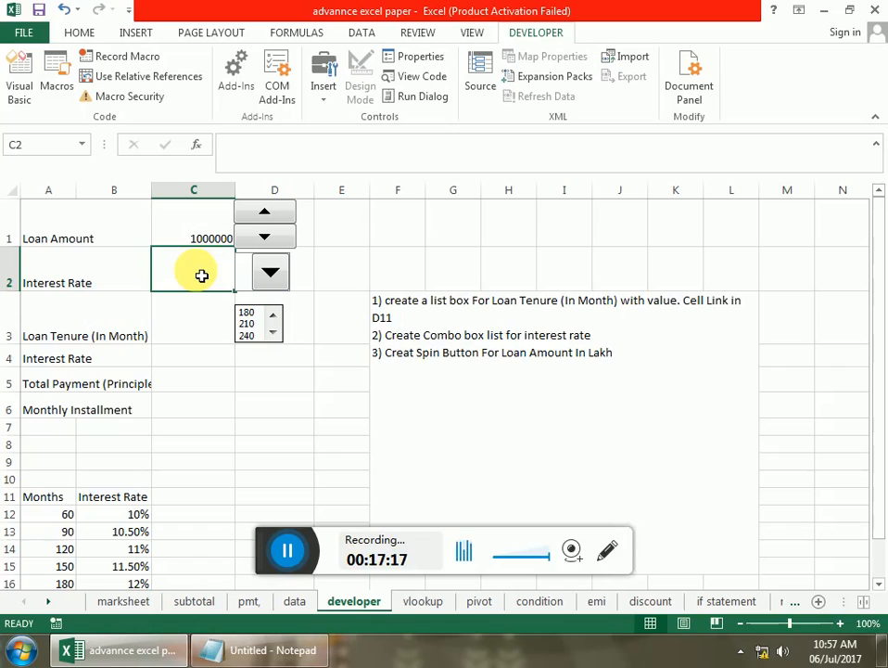
{"action": "type", "text": "="}
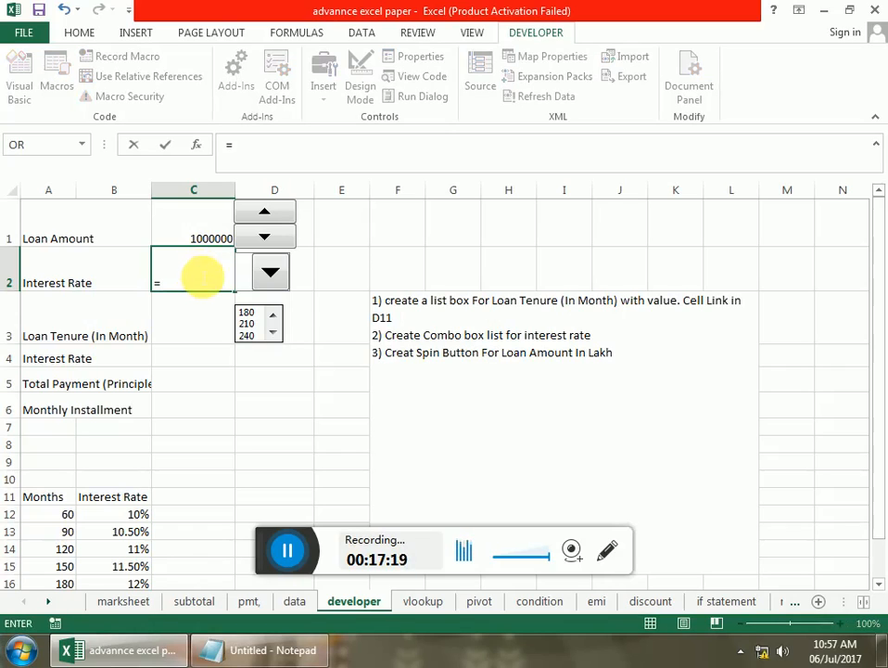
{"action": "type", "text": "INDEX"}
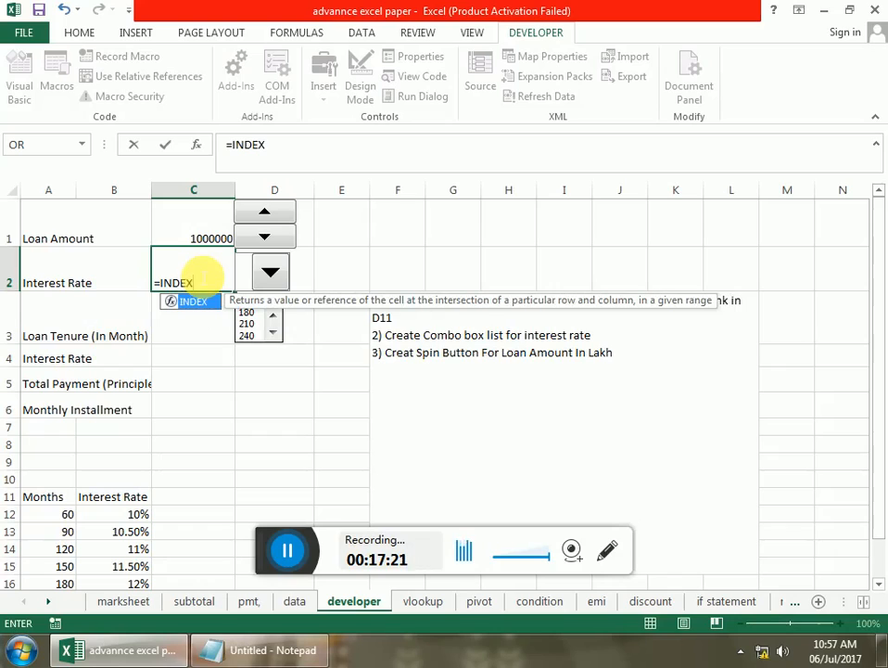
{"action": "type", "text": "("}
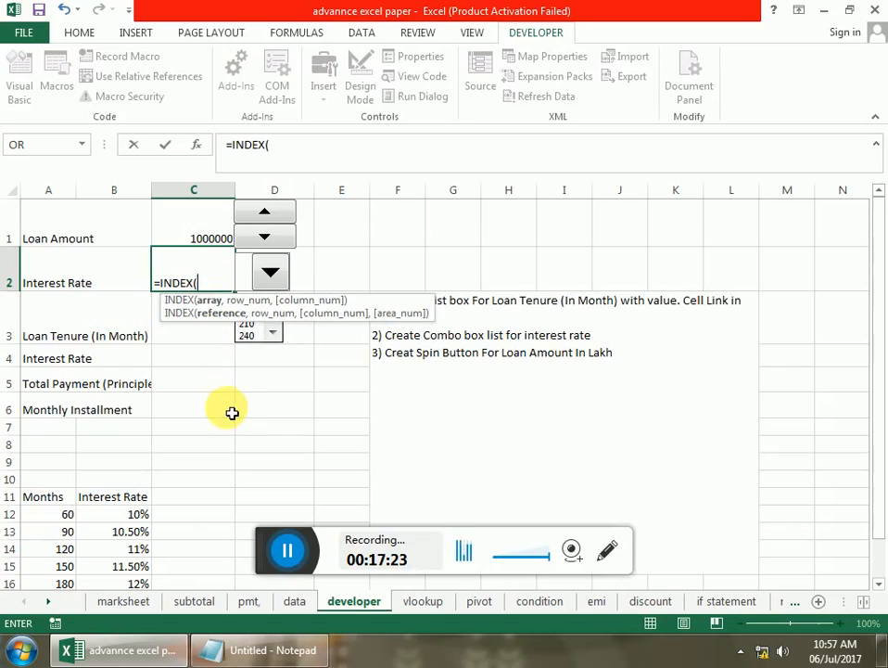
{"action": "scroll", "coordinate": [140, 512], "scroll_direction": "down", "scroll_amount": 1}
{"action": "left_click_drag", "start_coordinate": [136, 371], "coordinate": [143, 475]}
{"action": "scroll", "coordinate": [207, 419], "scroll_direction": "up", "scroll_amount": 1}
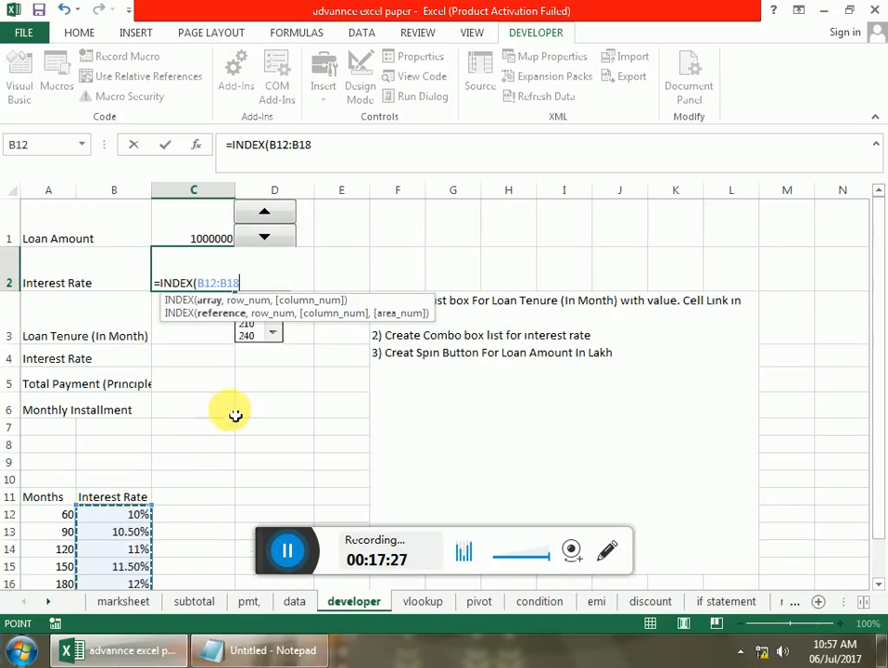
{"action": "type", "text": ","}
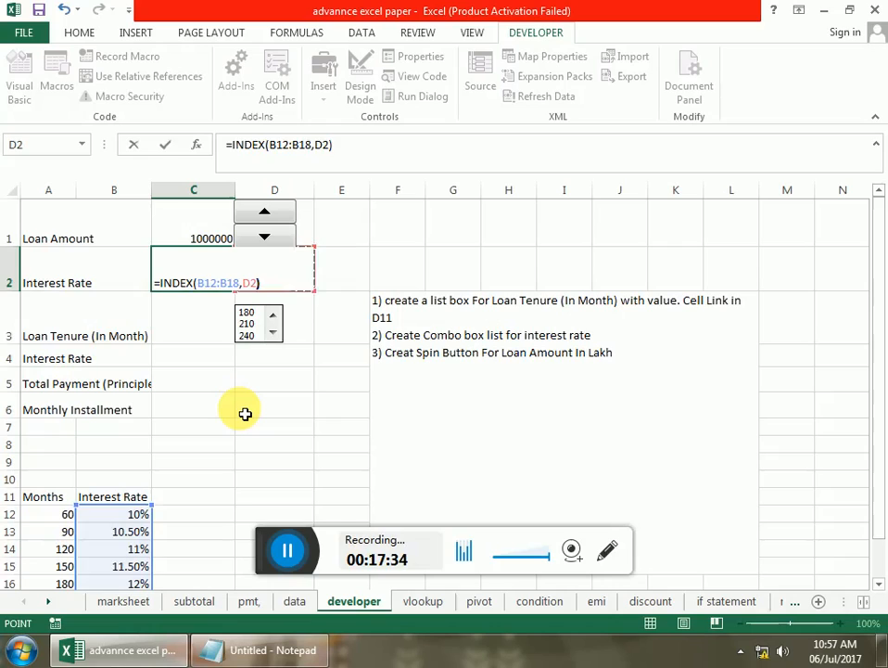
{"action": "key", "text": "Return"}
{"action": "left_click", "coordinate": [276, 275]}
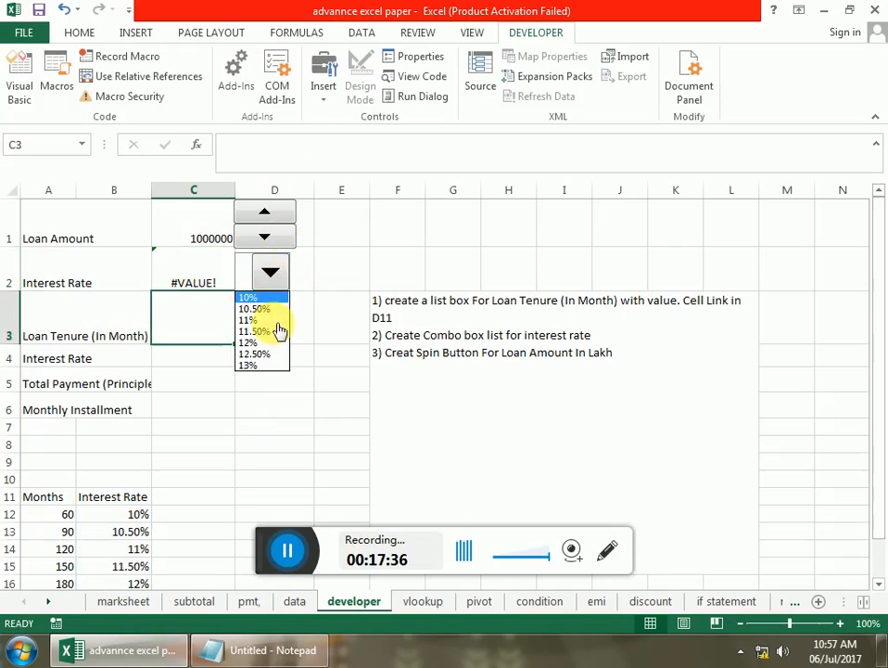
{"action": "left_click", "coordinate": [274, 333]}
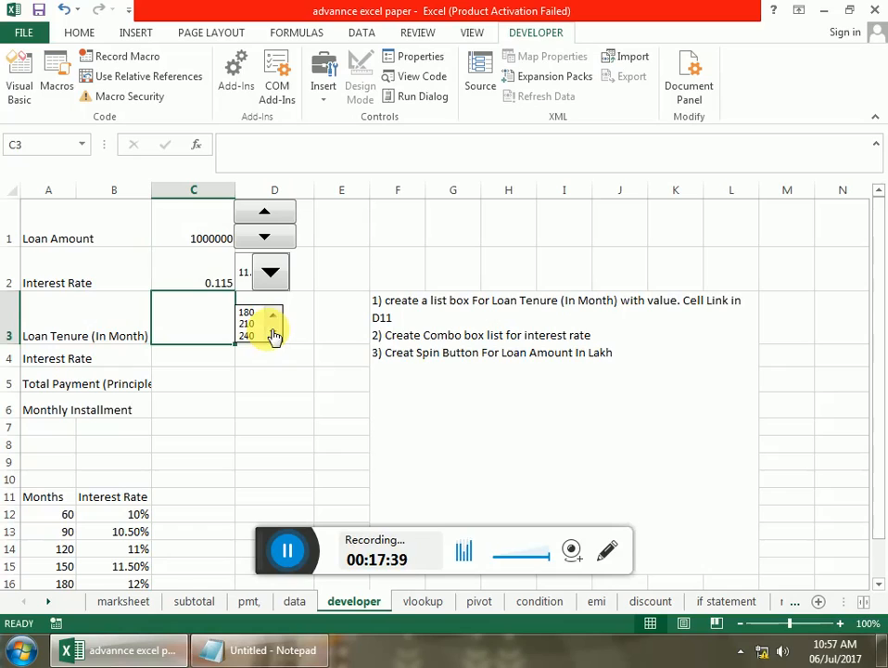
Format the interest rate in cell C2 with the Percentage number format.
{"action": "left_click", "coordinate": [218, 282]}
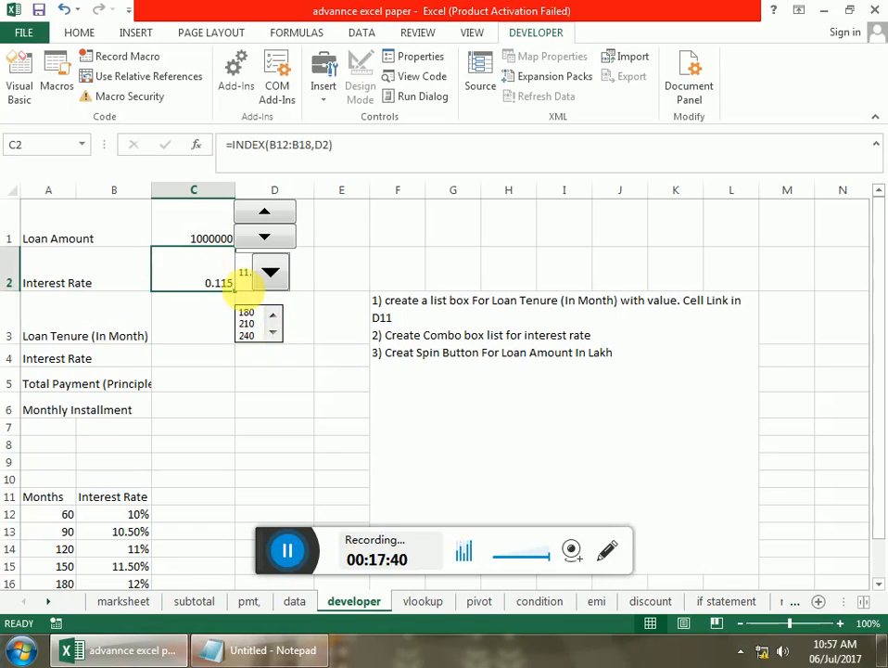
{"action": "left_click", "coordinate": [79, 33]}
{"action": "left_click", "coordinate": [461, 57]}
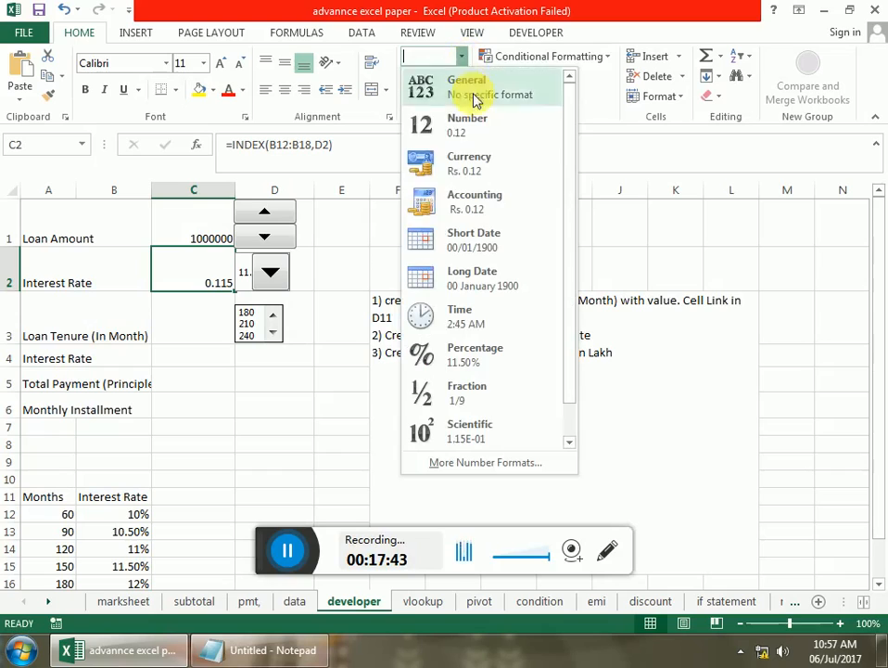
{"action": "left_click", "coordinate": [475, 362]}
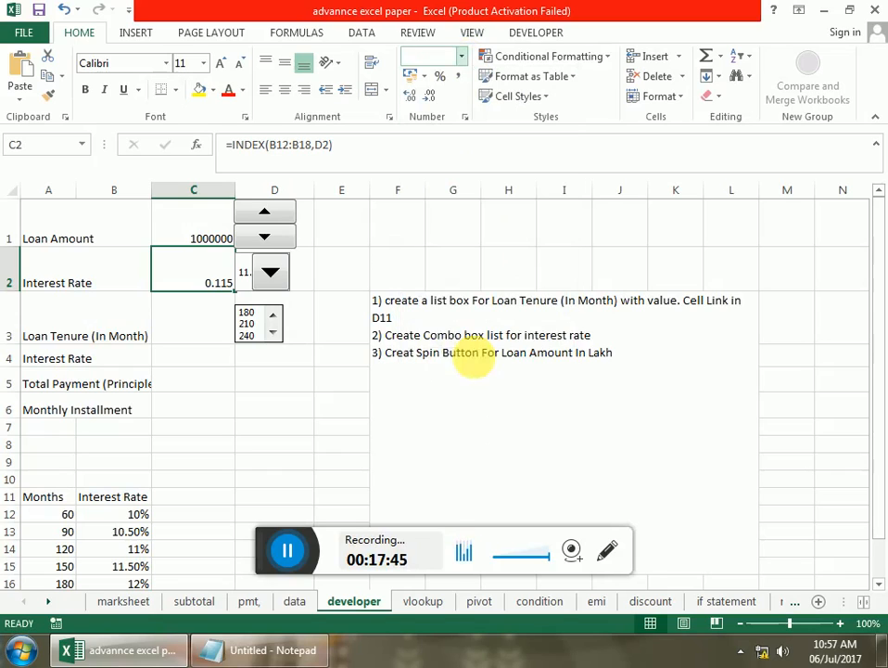
Begin an =INDEX( formula in cell C3, in the Loan Tenure row.
{"action": "left_click", "coordinate": [213, 337]}
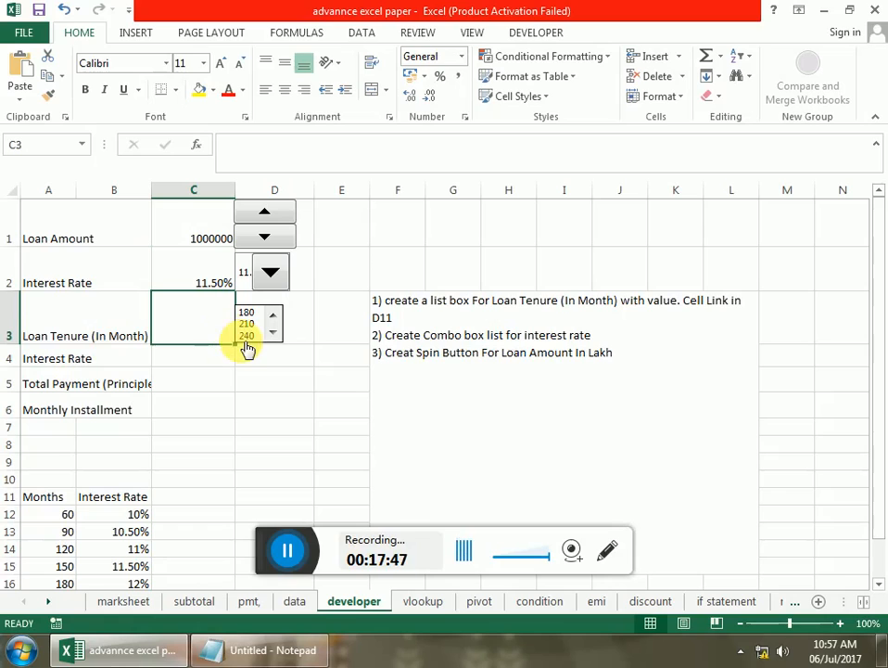
{"action": "type", "text": "=INDEX"}
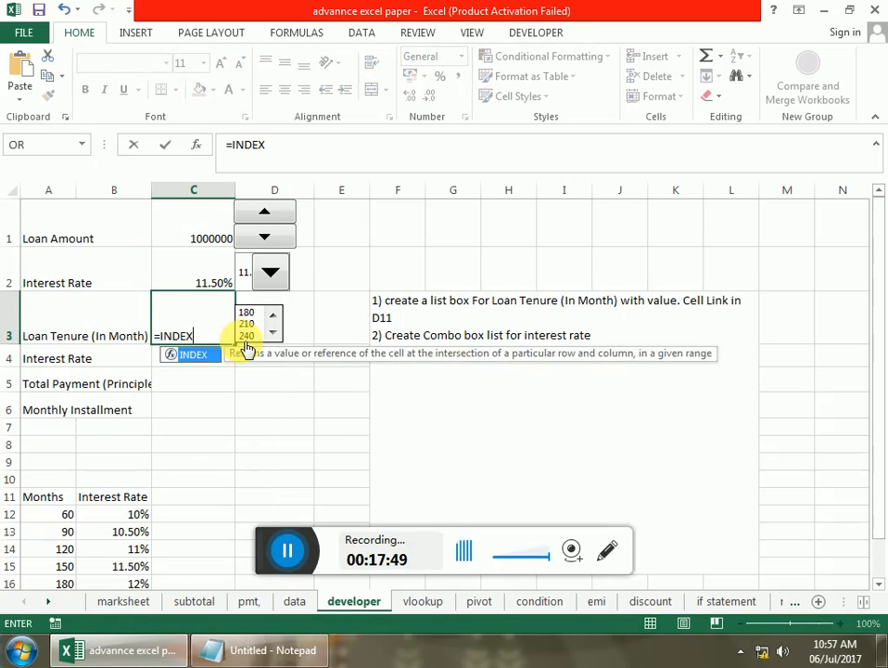
{"action": "type", "text": "("}
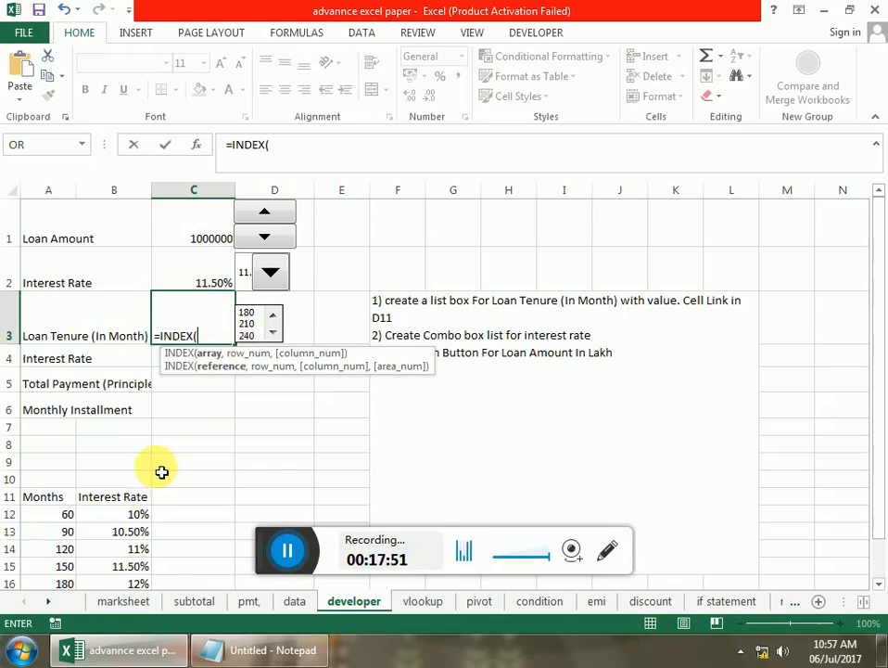
{"action": "scroll", "coordinate": [160, 472], "scroll_direction": "down", "scroll_amount": 1}
{"action": "left_click_drag", "start_coordinate": [121, 377], "coordinate": [127, 472]}
{"action": "scroll", "coordinate": [222, 402], "scroll_direction": "up", "scroll_amount": 1}
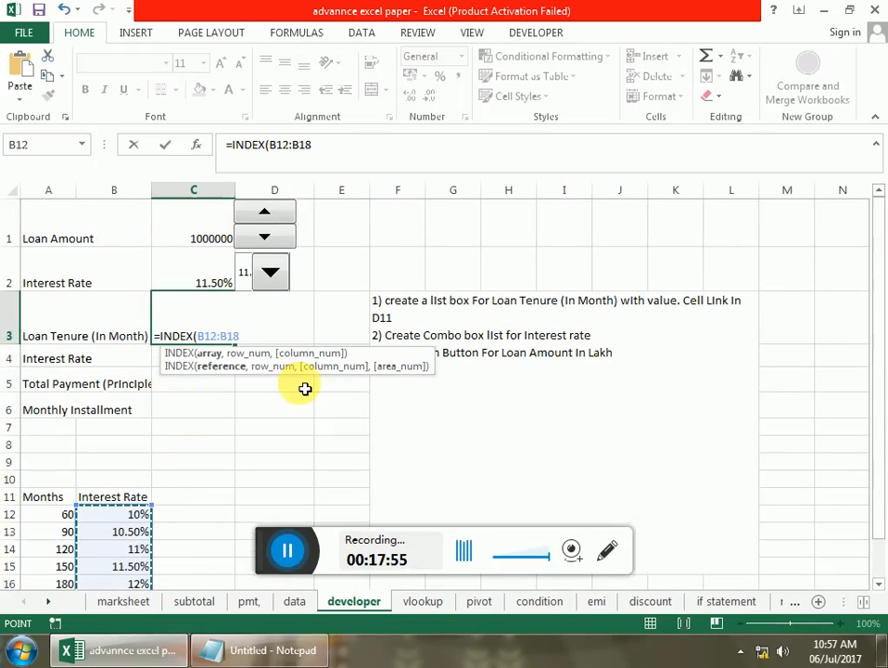
{"action": "key", "text": "BackSpace"}
{"action": "key", "text": "BackSpace"}
{"action": "key", "text": "BackSpace"}
{"action": "key", "text": "BackSpace"}
{"action": "key", "text": "BackSpace"}
{"action": "key", "text": "BackSpace"}
{"action": "key", "text": "BackSpace"}
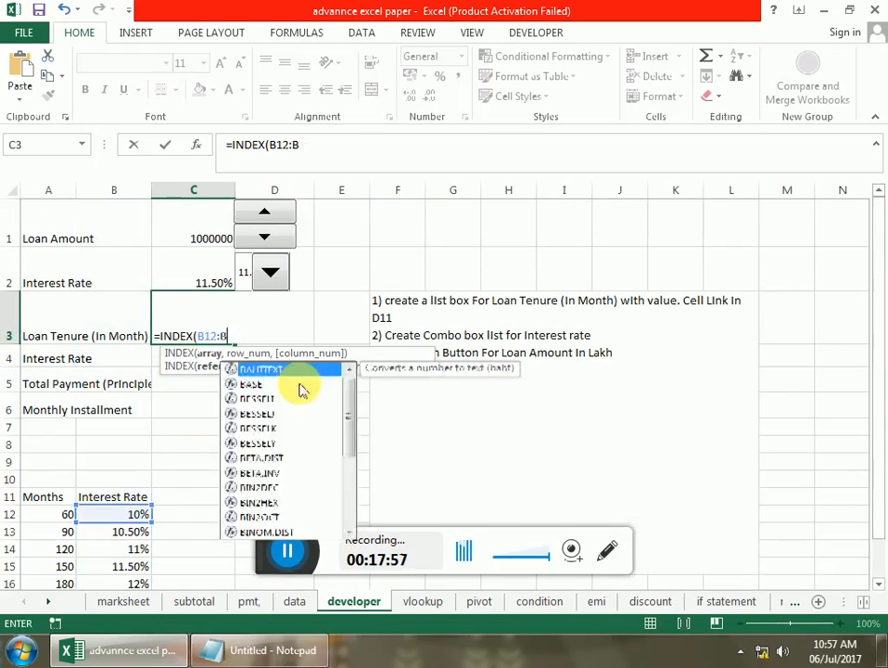
Complete the loan tenure formula in C3 as =INDEX(A12:A18,D3), using the Months values and cell D3.
{"action": "scroll", "coordinate": [156, 452], "scroll_direction": "down", "scroll_amount": 3}
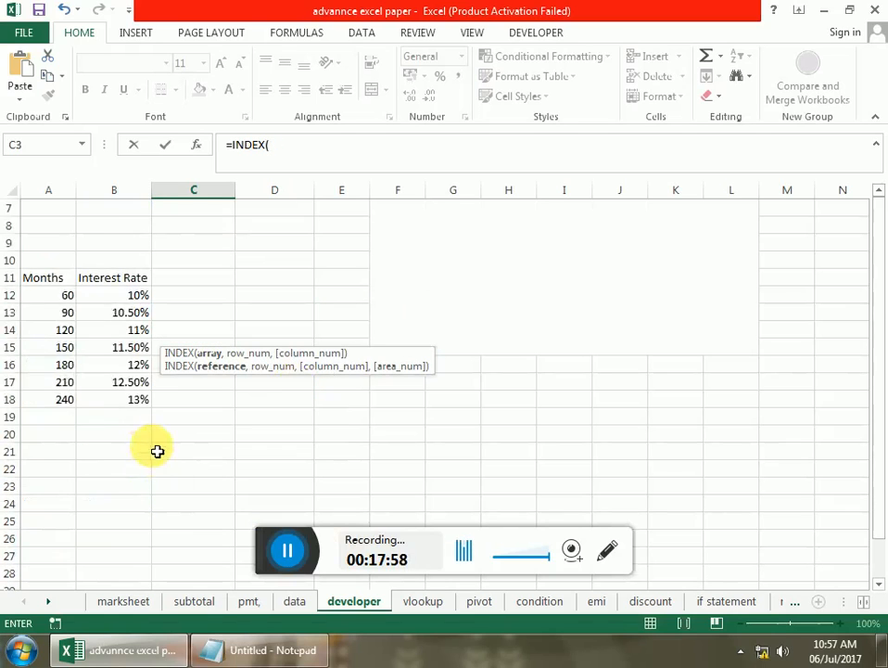
{"action": "left_click_drag", "start_coordinate": [70, 242], "coordinate": [68, 349]}
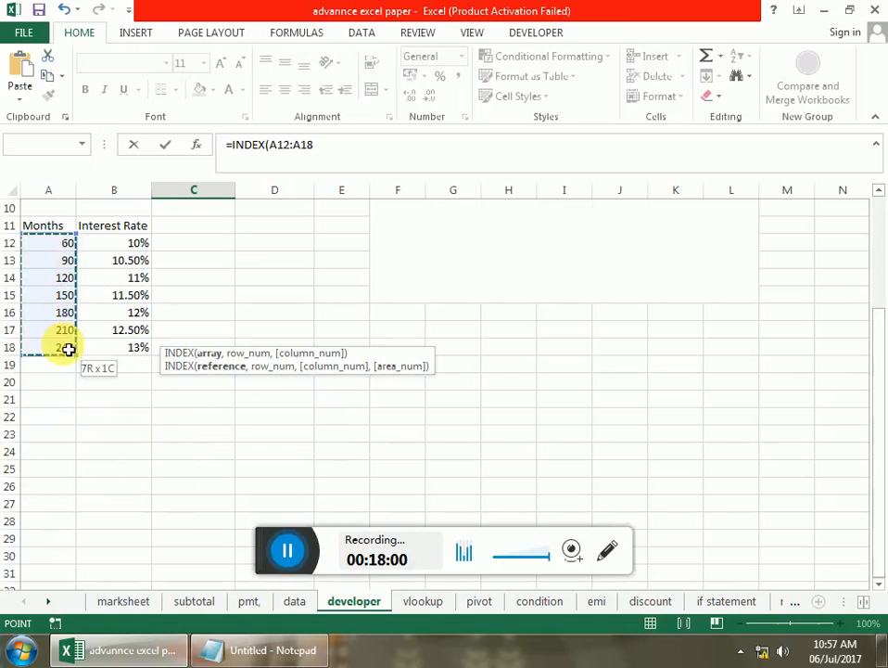
{"action": "scroll", "coordinate": [277, 311], "scroll_direction": "up", "scroll_amount": 3}
{"action": "type", "text": ","}
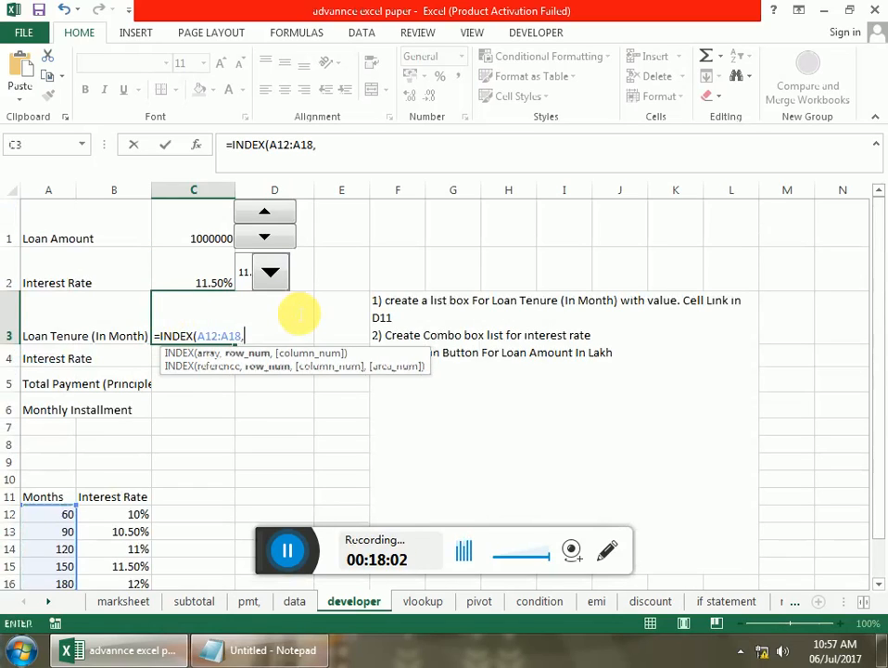
{"action": "left_click", "coordinate": [299, 315]}
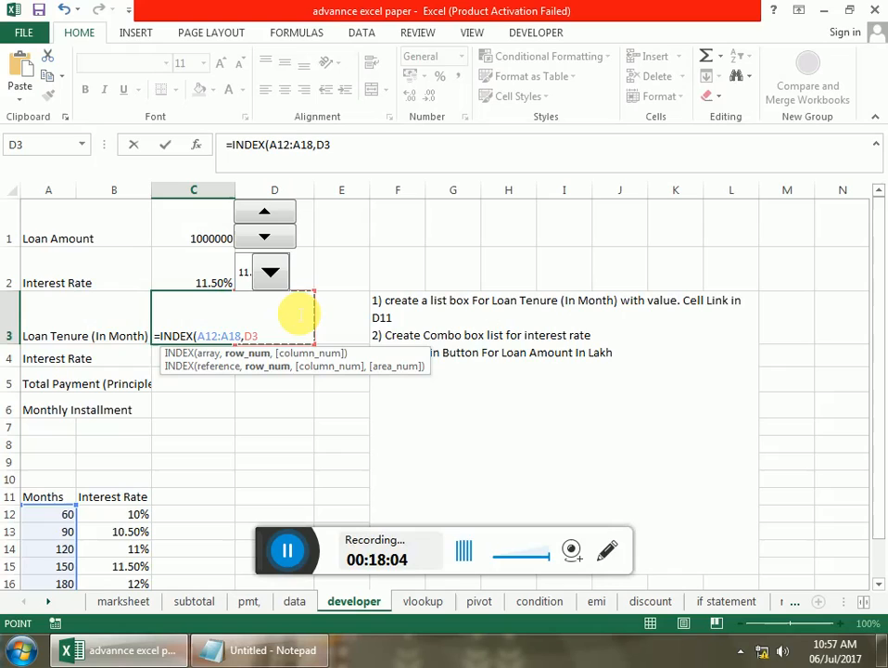
{"action": "key", "text": "Return"}
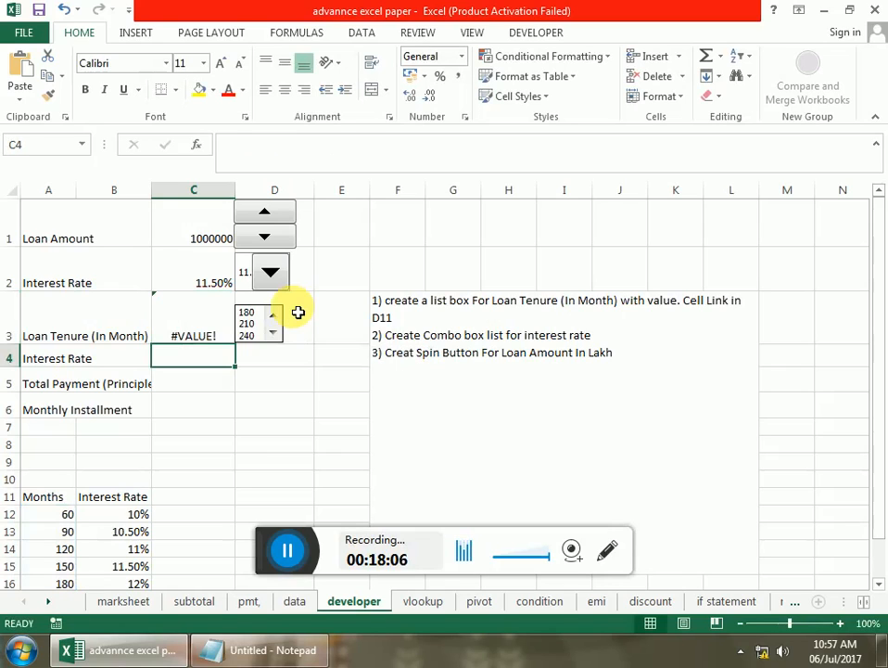
Test the loan tenure list box with the 180 entry and leave 240 selected.
{"action": "left_click", "coordinate": [204, 329]}
{"action": "left_click", "coordinate": [250, 313]}
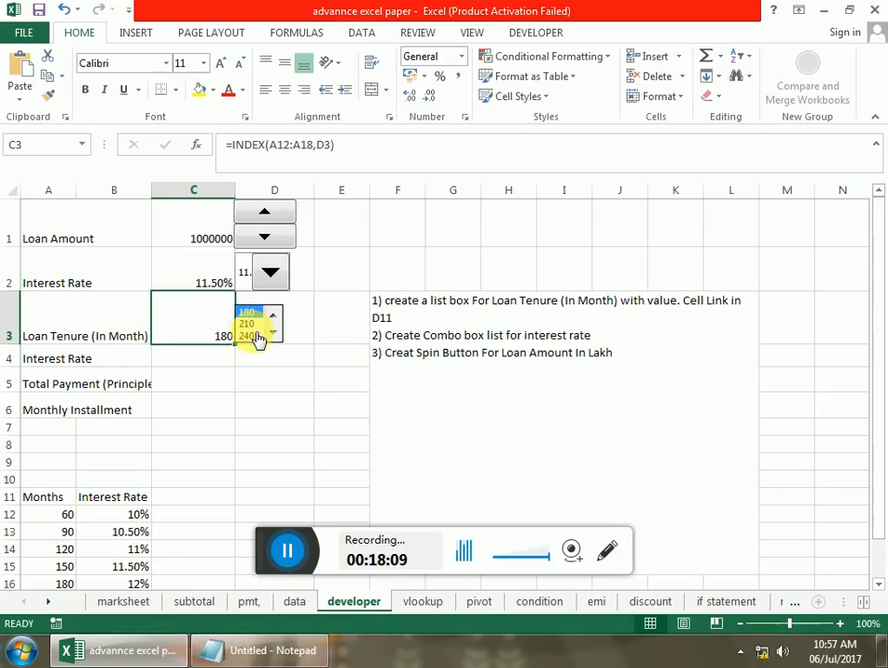
{"action": "left_click", "coordinate": [255, 336]}
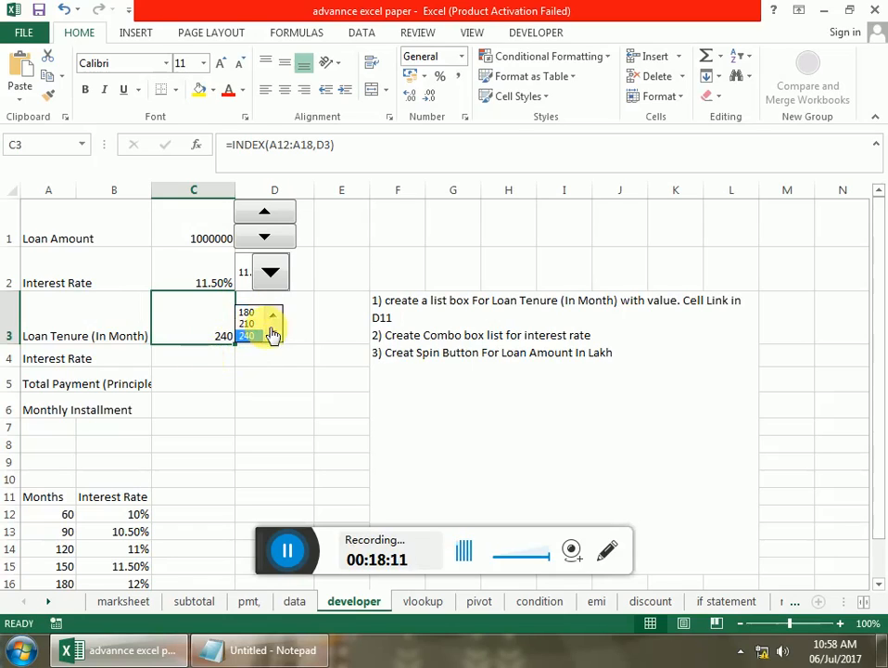
Enter =C1*C2 in cell C4 to calculate the interest on the loan amount.
{"action": "left_click", "coordinate": [208, 364]}
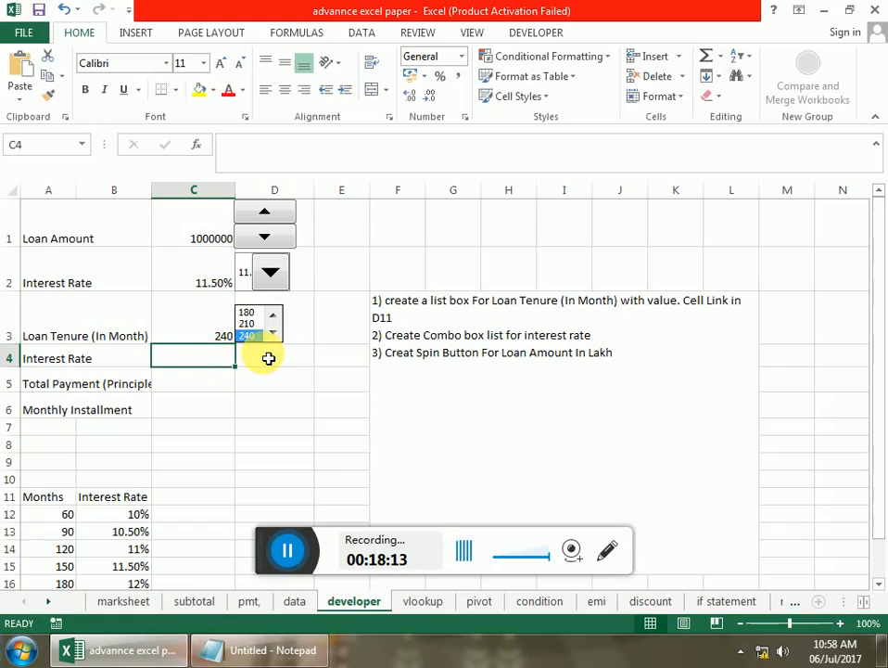
{"action": "type", "text": "="}
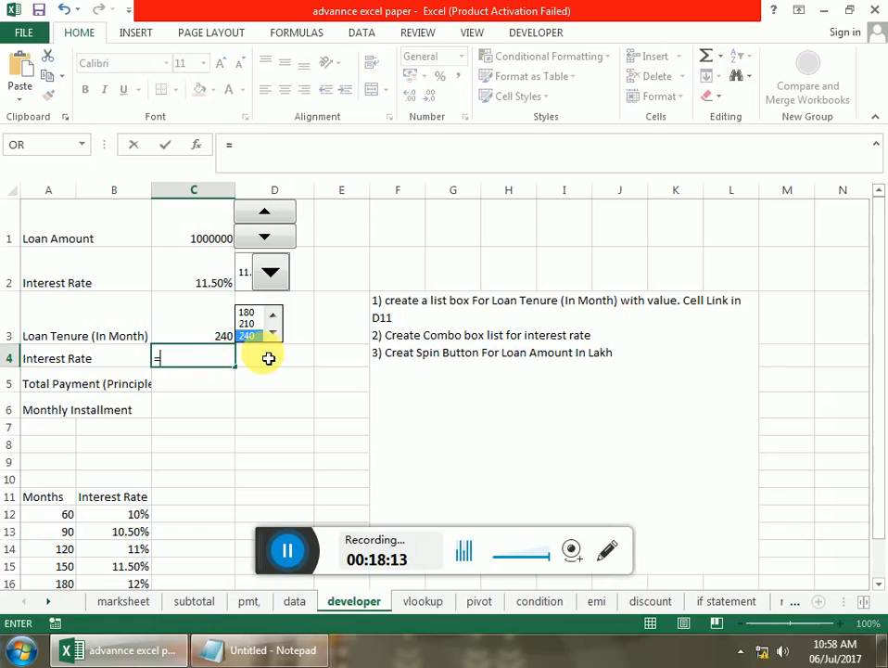
{"action": "left_click", "coordinate": [212, 243]}
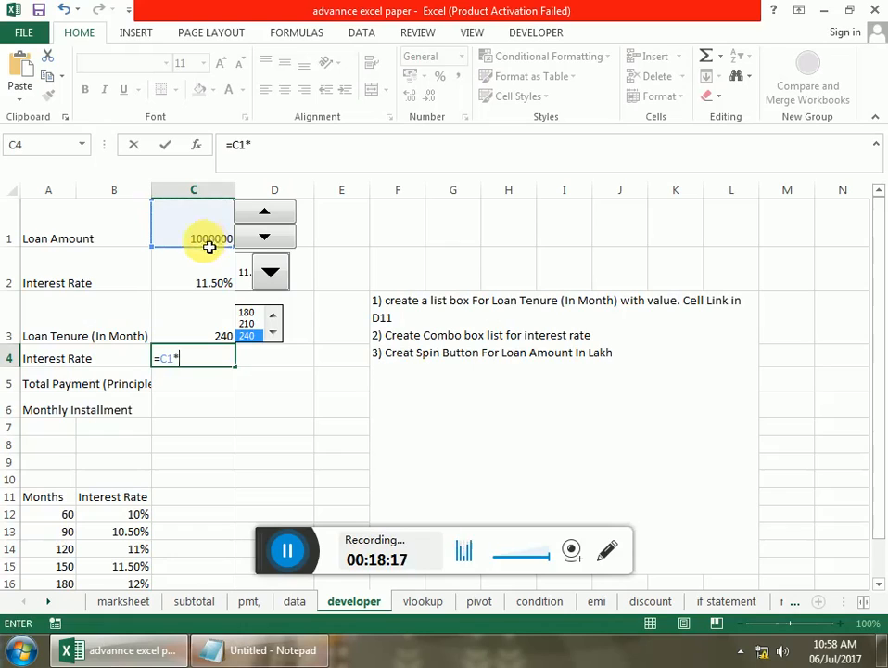
{"action": "left_click", "coordinate": [214, 290]}
{"action": "key", "text": "Return"}
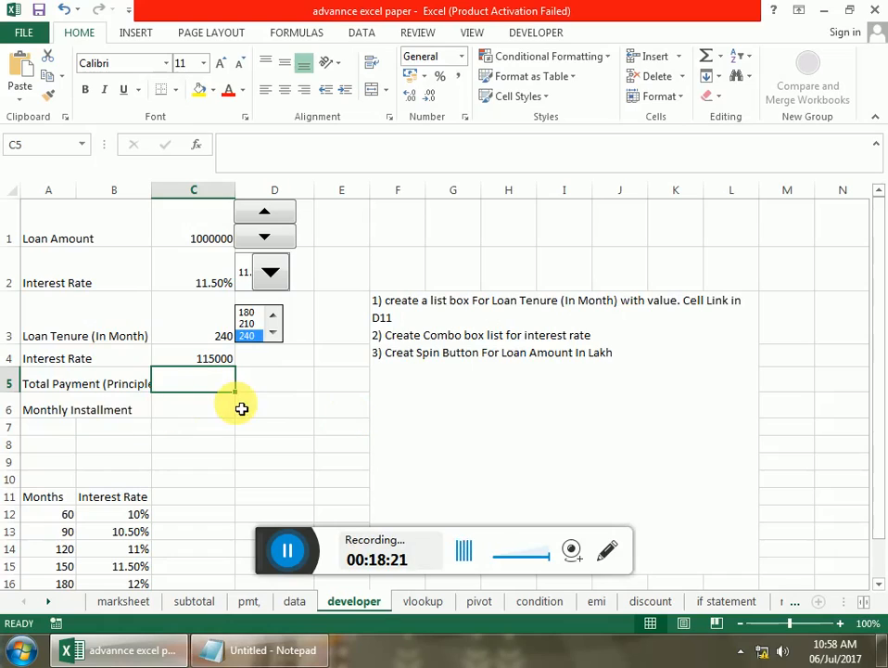
Enter =C1+C4 in cell C5 to calculate the total payment.
{"action": "type", "text": "="}
{"action": "left_click", "coordinate": [186, 242]}
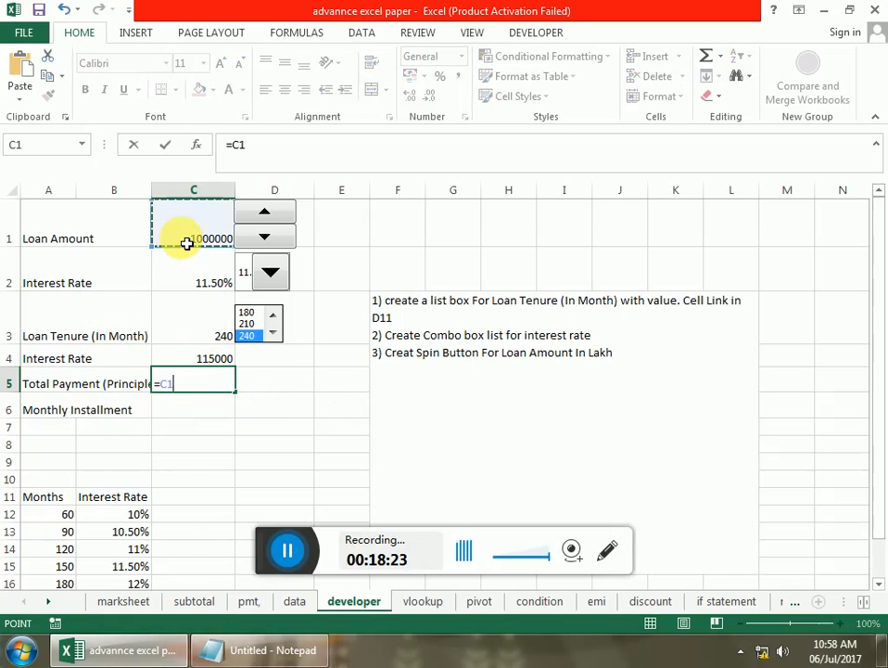
{"action": "type", "text": "+"}
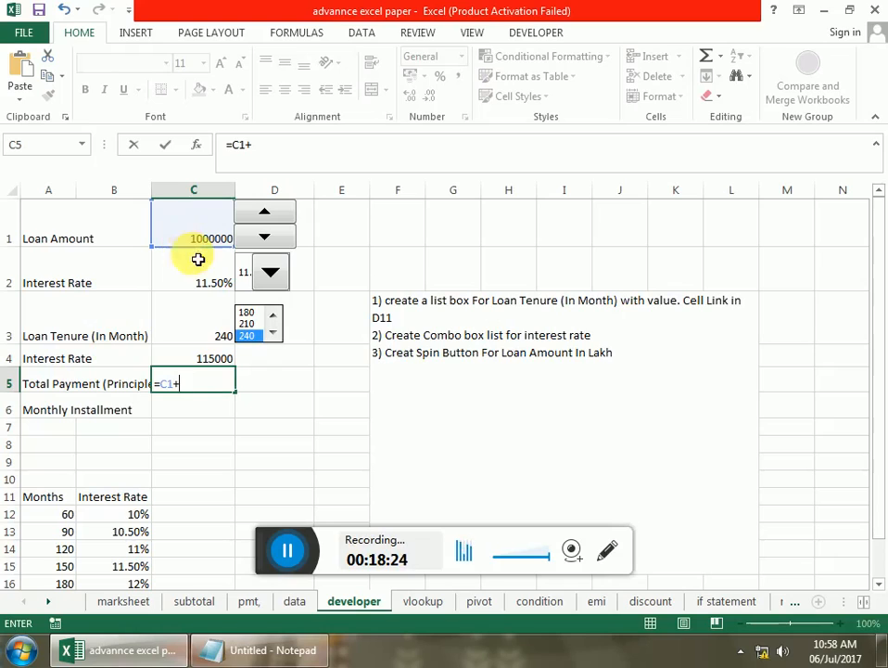
{"action": "left_click", "coordinate": [210, 364]}
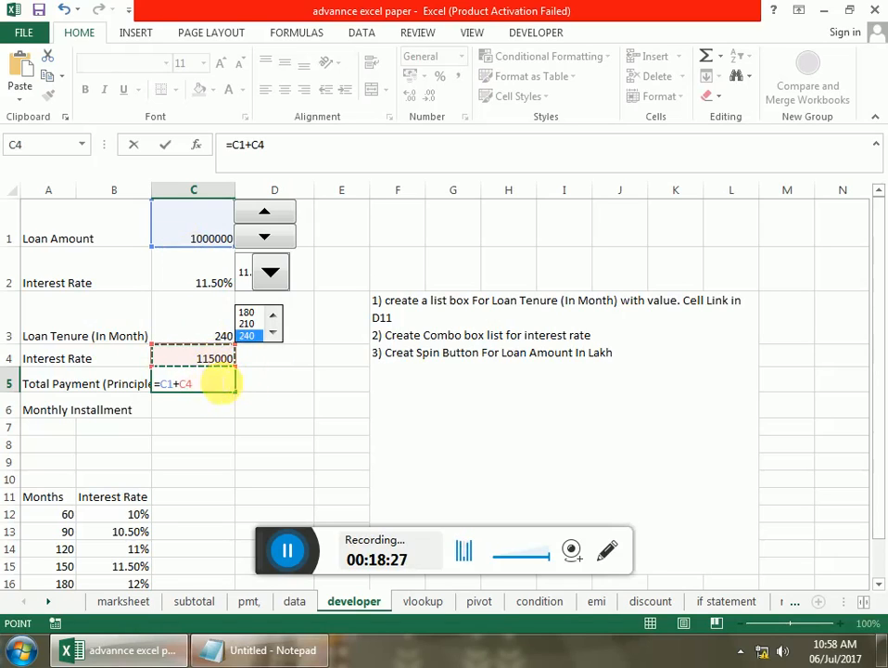
{"action": "key", "text": "Return"}
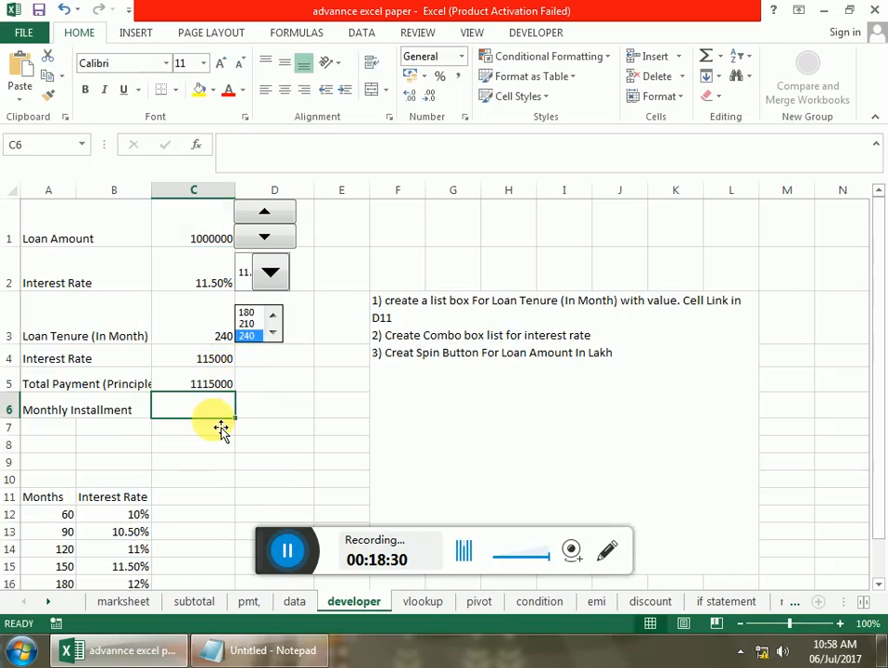
Enter =C5/C3 in cell C6 for the monthly installment and display it with no decimal places.
{"action": "type", "text": "="}
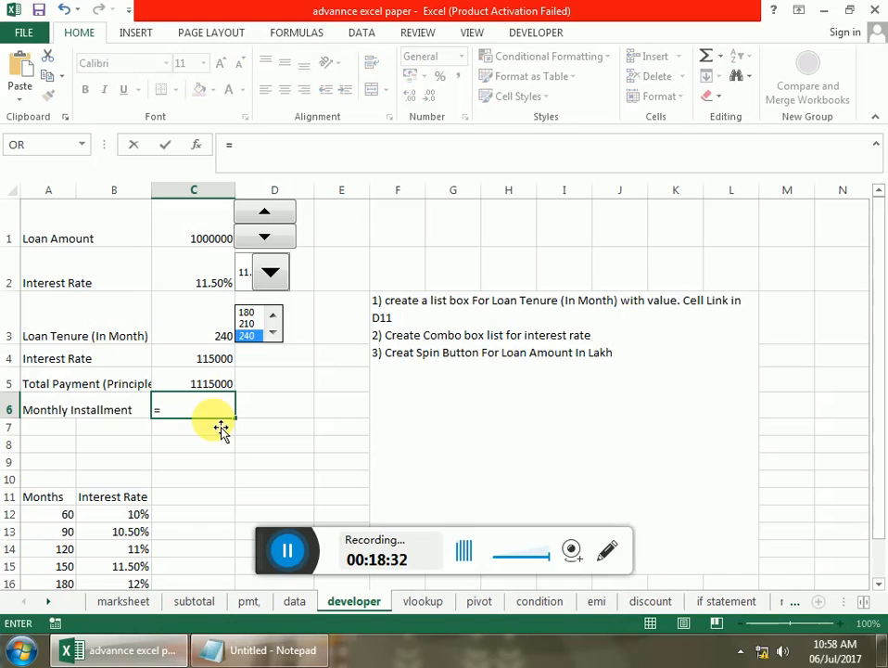
{"action": "left_click", "coordinate": [207, 383]}
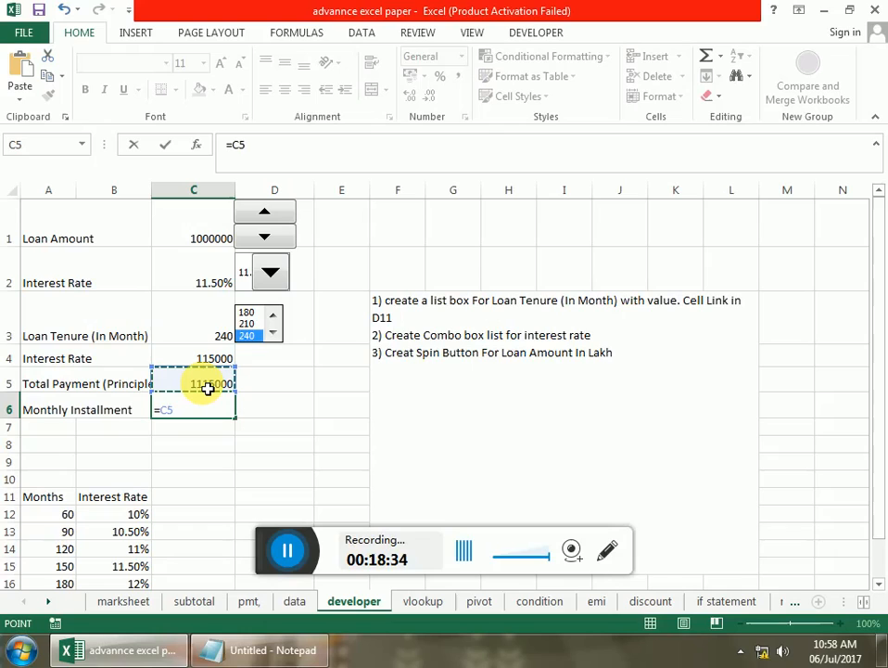
{"action": "left_click", "coordinate": [208, 334]}
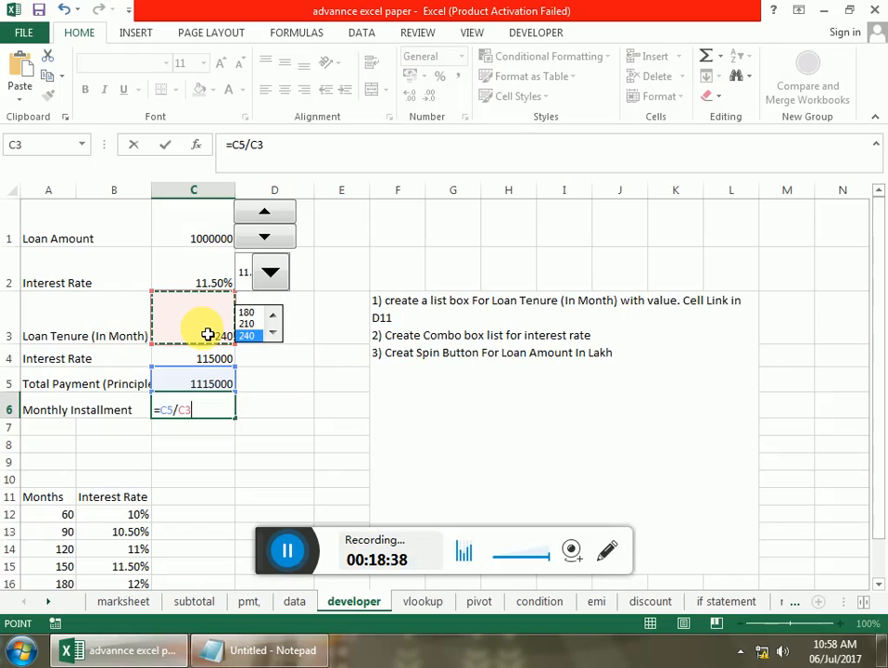
{"action": "key", "text": "Return"}
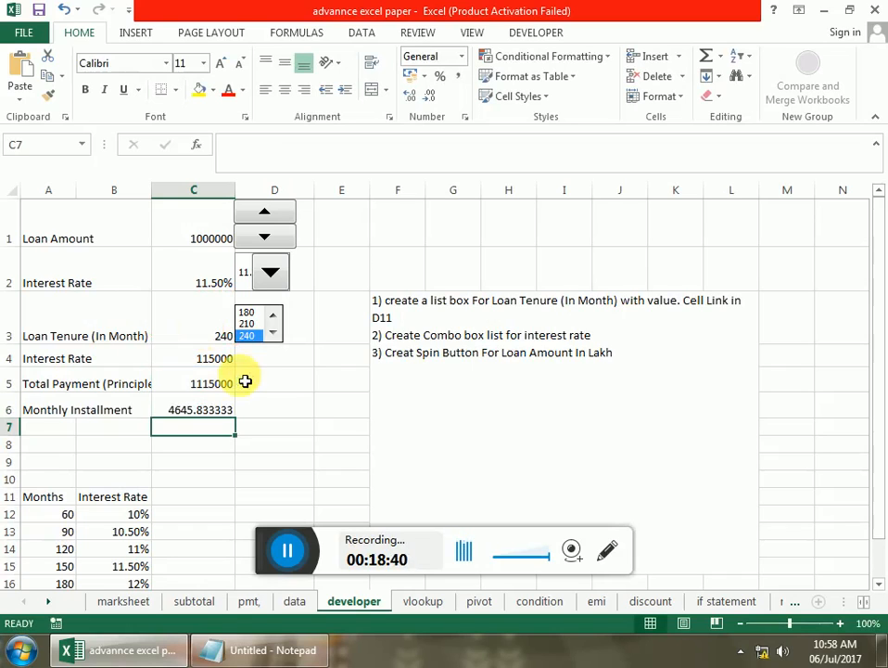
{"action": "left_click", "coordinate": [211, 411]}
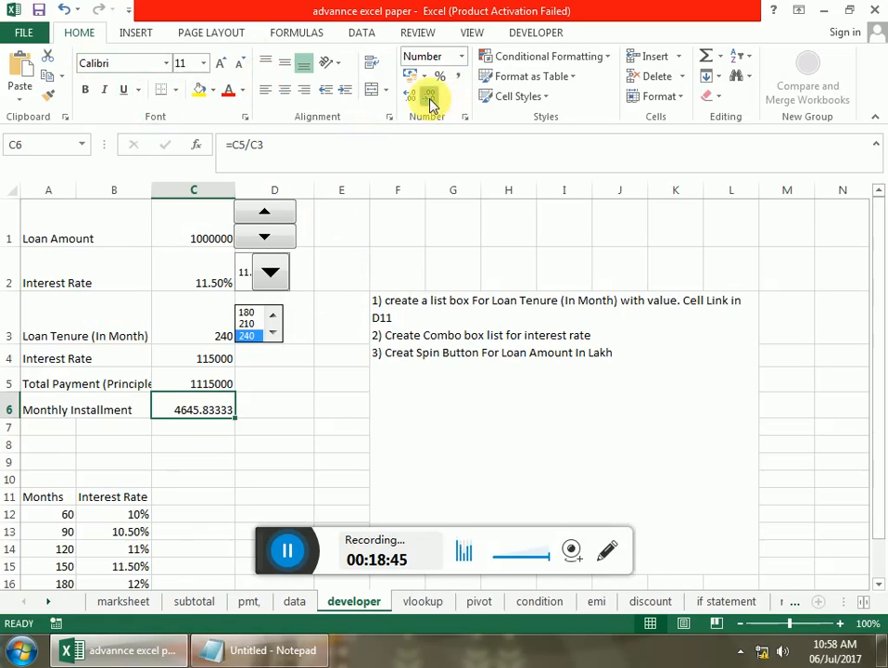
{"action": "left_click", "coordinate": [357, 426]}
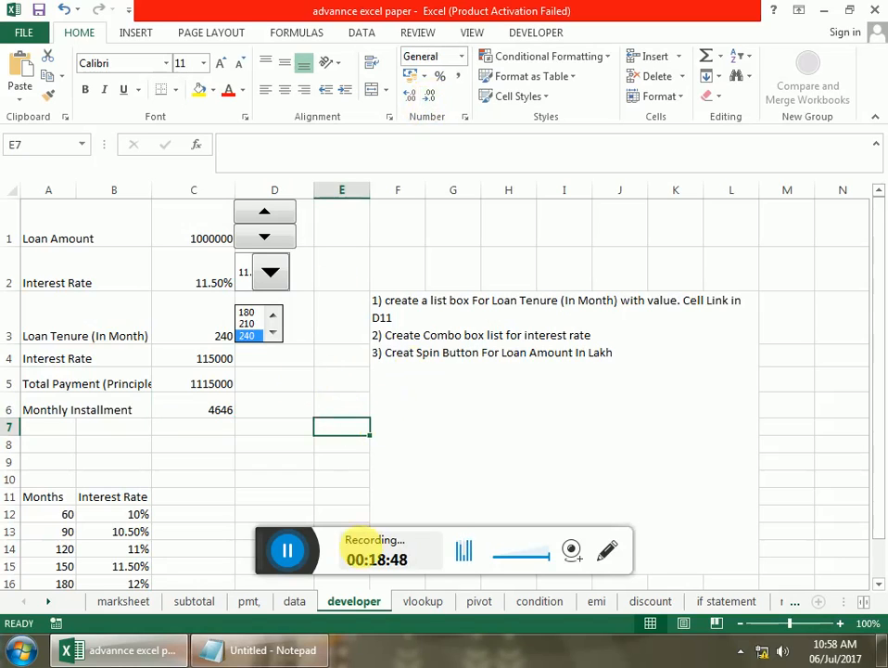
Clear the old lookup entries in B5:F6 on the vlookup sheet.
{"action": "left_click", "coordinate": [419, 603]}
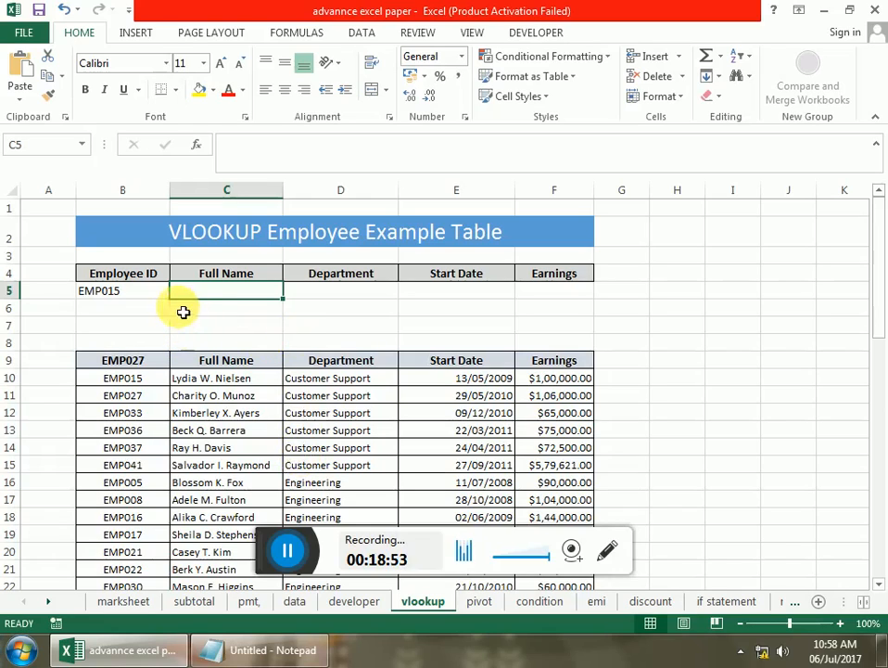
{"action": "left_click", "coordinate": [121, 298]}
{"action": "left_click_drag", "start_coordinate": [126, 297], "coordinate": [576, 306]}
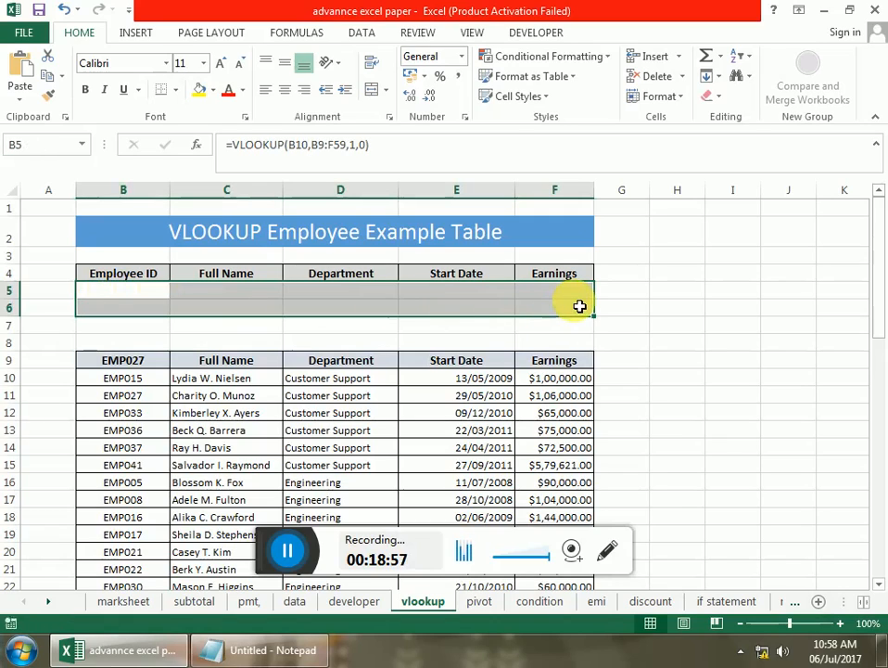
{"action": "key", "text": "Delete"}
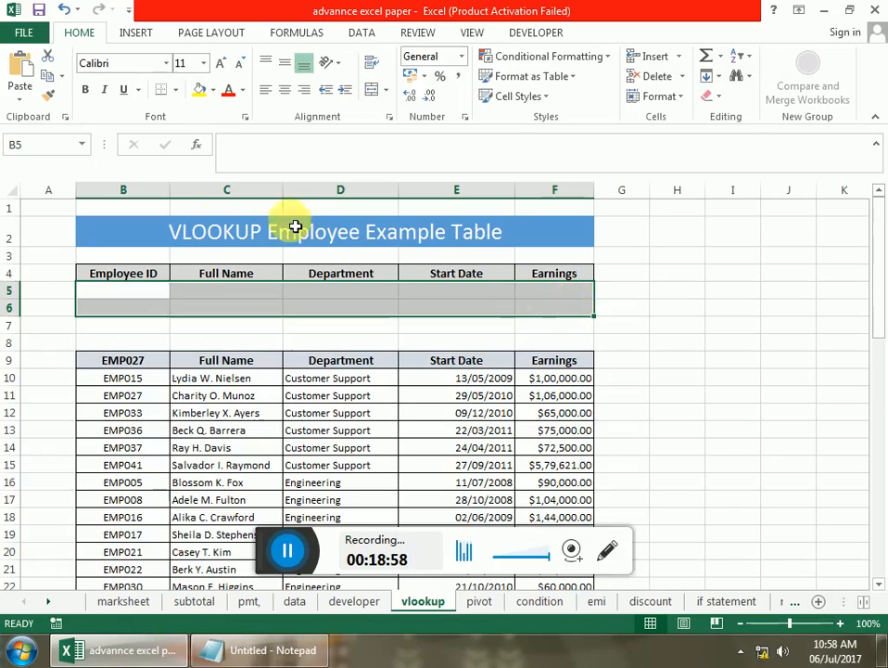
Apply list data validation to cell B5 with the employee IDs in =$B$10:$B$59 as its source.
{"action": "left_click", "coordinate": [158, 289]}
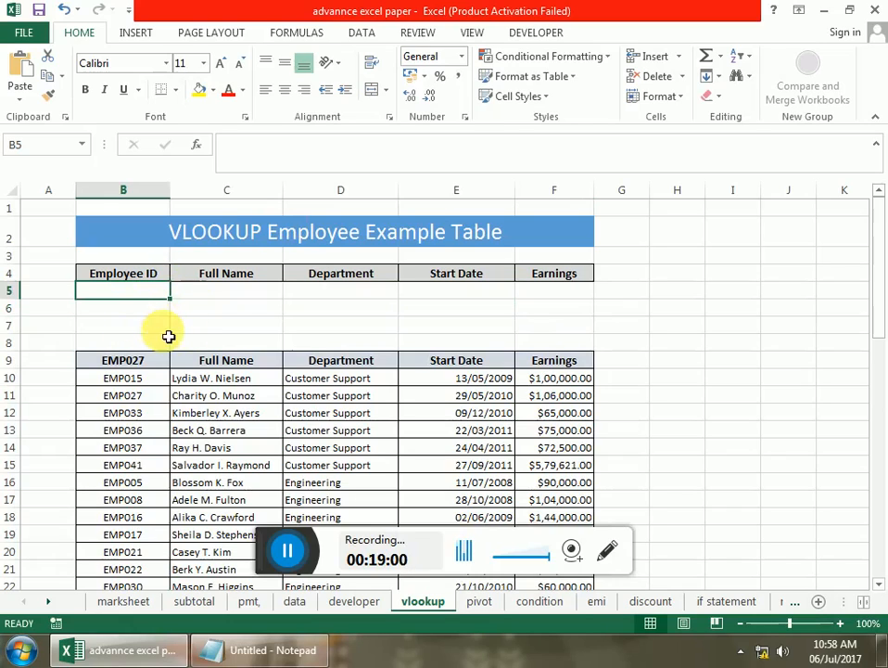
{"action": "left_click", "coordinate": [363, 33]}
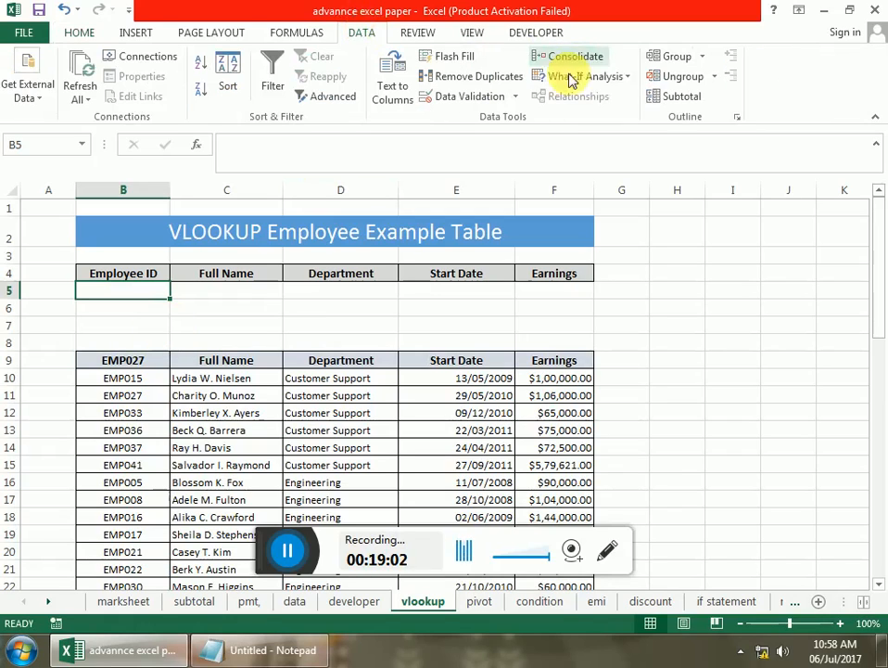
{"action": "left_click", "coordinate": [627, 80]}
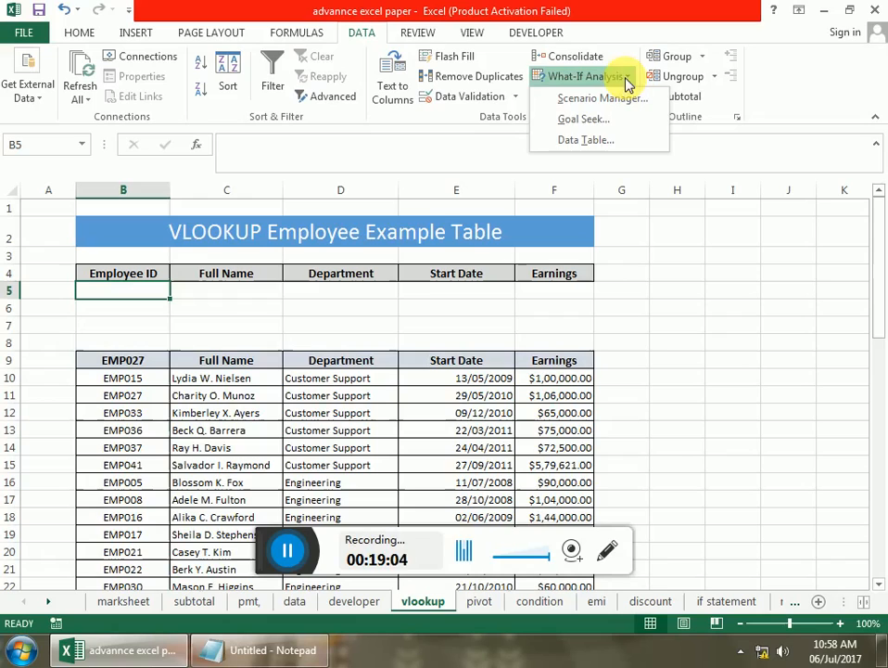
{"action": "left_click", "coordinate": [516, 97]}
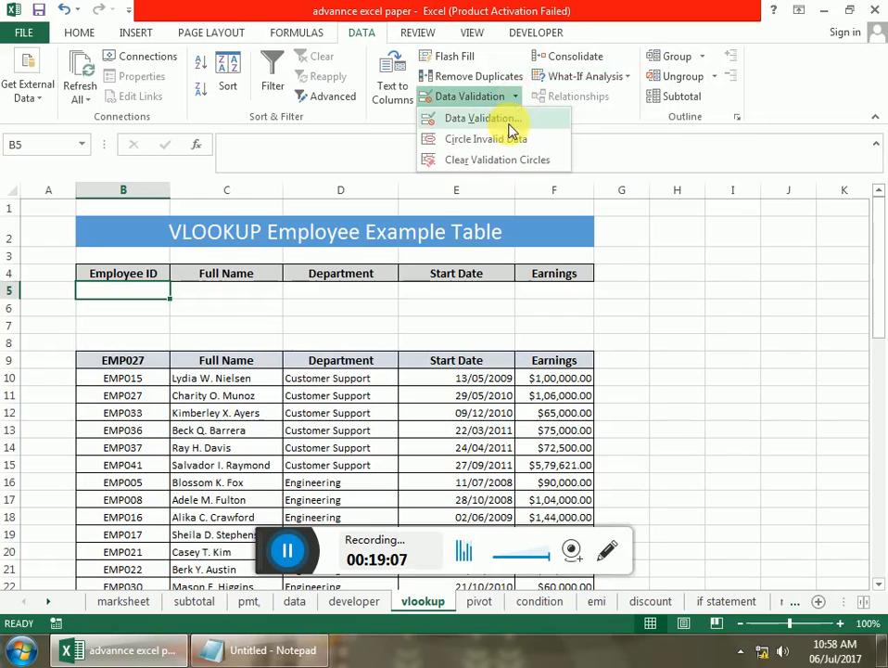
{"action": "left_click", "coordinate": [483, 119]}
{"action": "left_click", "coordinate": [544, 201]}
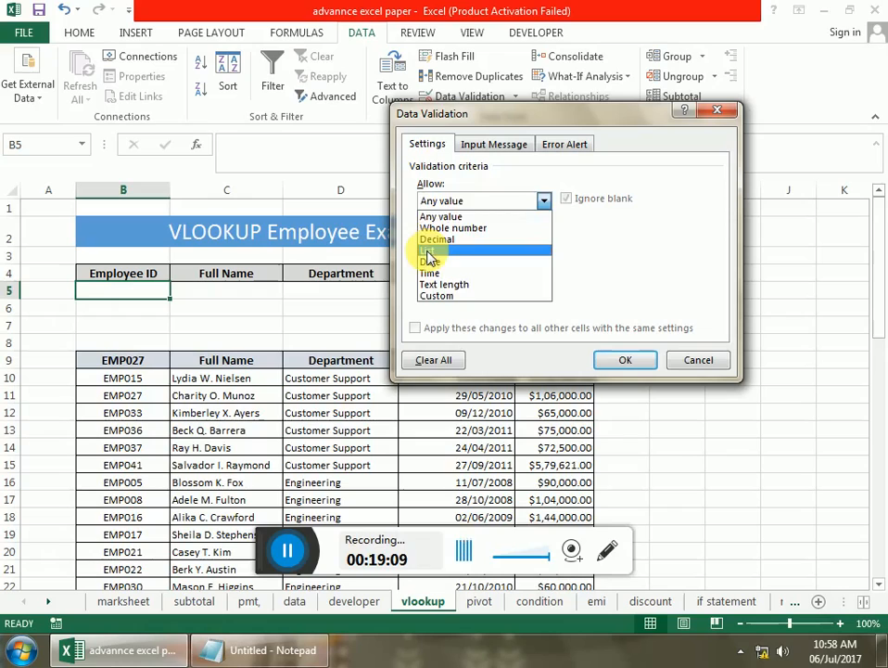
{"action": "left_click", "coordinate": [428, 250]}
{"action": "left_click", "coordinate": [449, 268]}
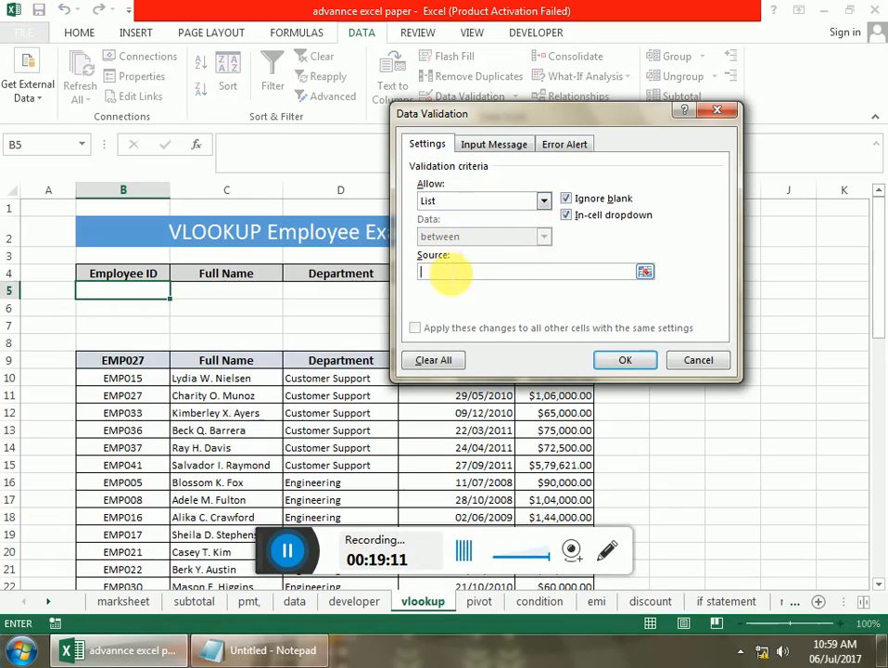
{"action": "left_click_drag", "start_coordinate": [499, 120], "coordinate": [581, 109]}
{"action": "left_click", "coordinate": [143, 383]}
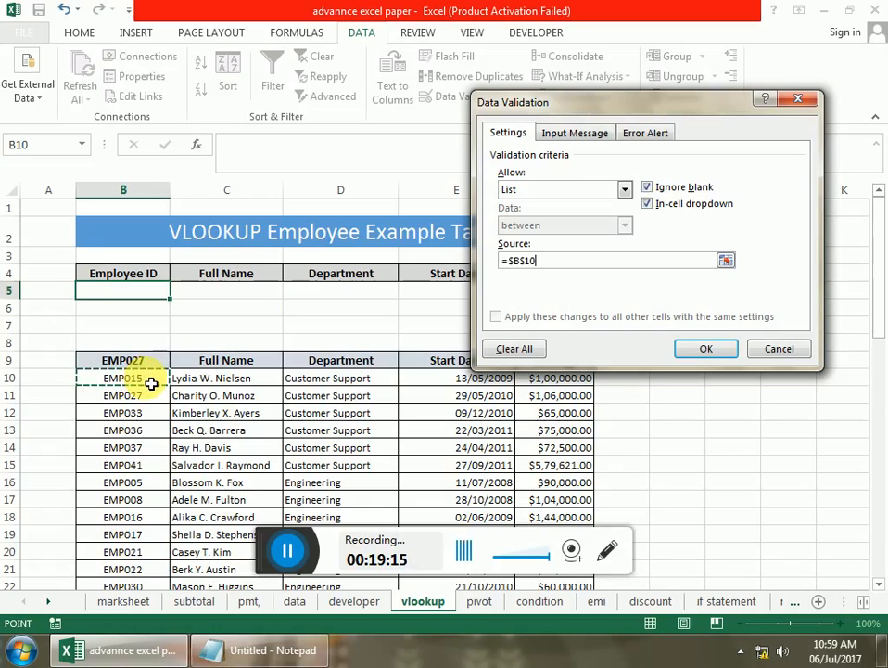
{"action": "key", "text": "ctrl+shift+Down"}
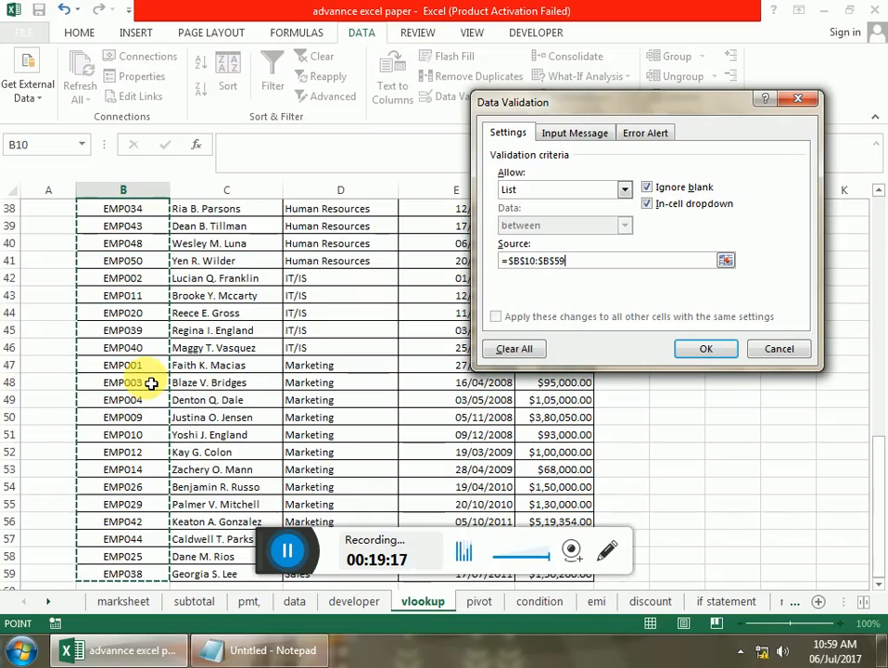
{"action": "left_click", "coordinate": [684, 347]}
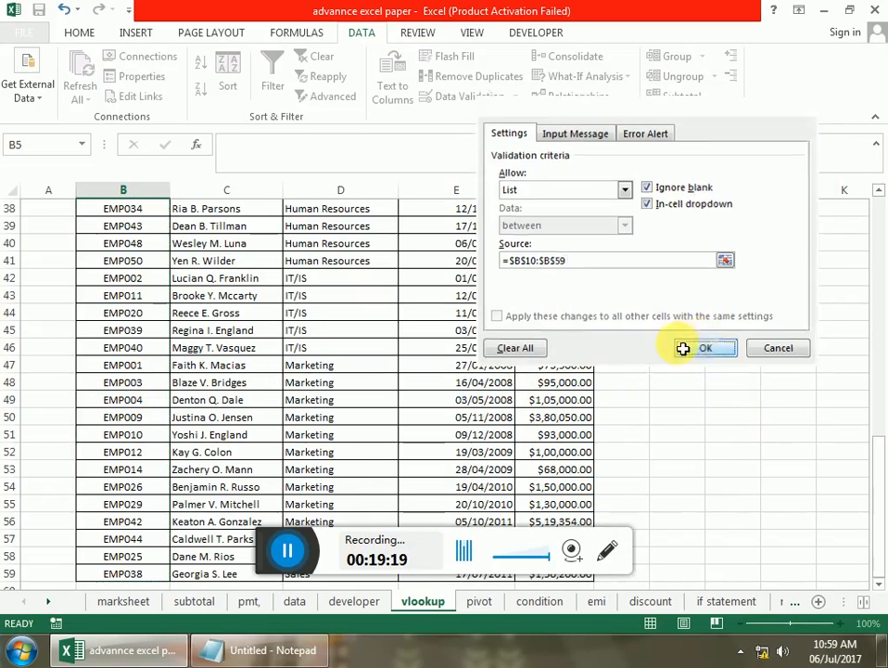
Choose the fourth employee ID from the dropdown list in cell B5.
{"action": "scroll", "coordinate": [413, 357], "scroll_direction": "up", "scroll_amount": 12}
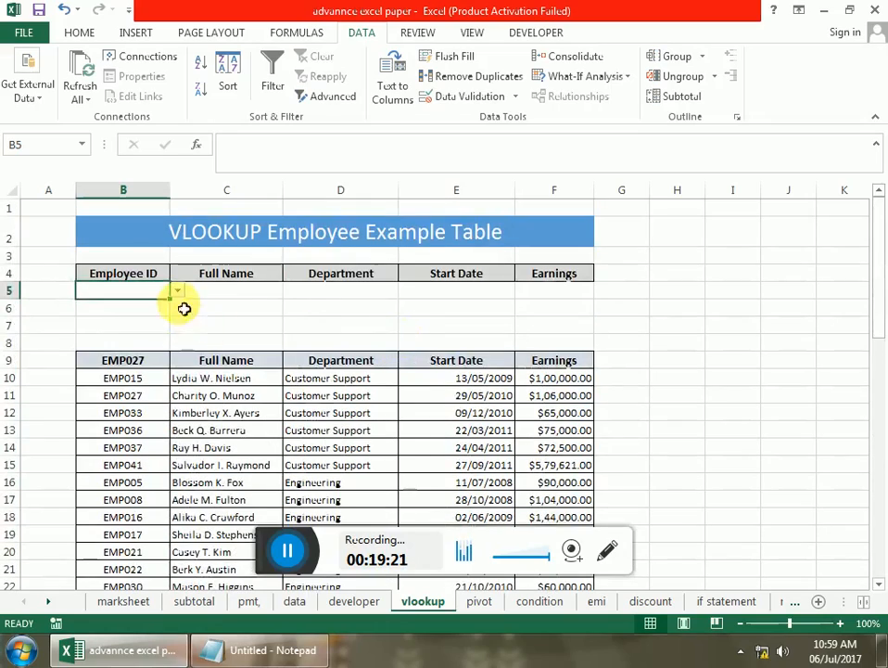
{"action": "left_click", "coordinate": [177, 292]}
{"action": "left_click", "coordinate": [122, 339]}
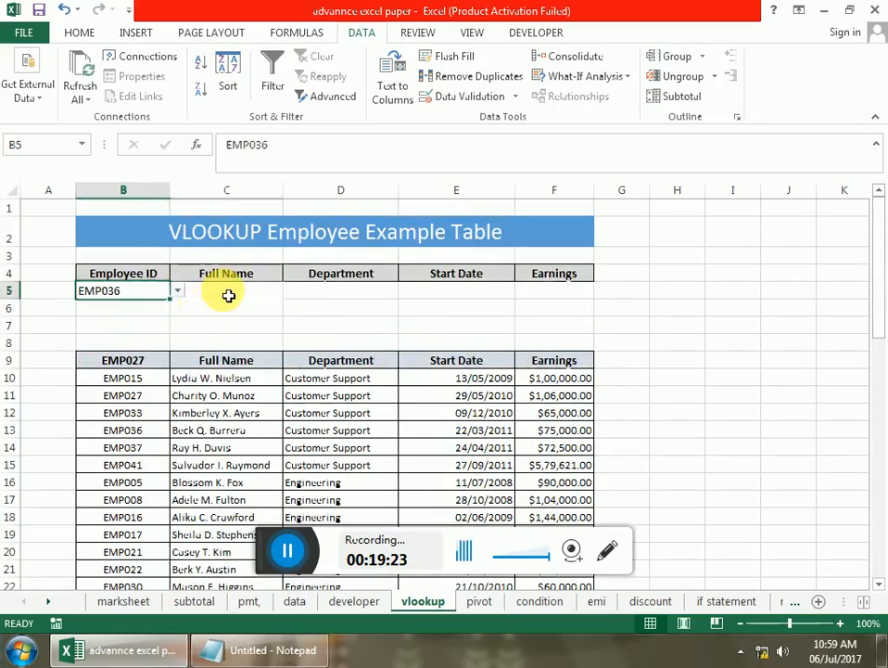
Enter =VLOOKUP(B5,B9:F59,2,0) in cell C5 to look up the full name for the chosen employee ID.
{"action": "left_click", "coordinate": [228, 295]}
{"action": "type", "text": "="}
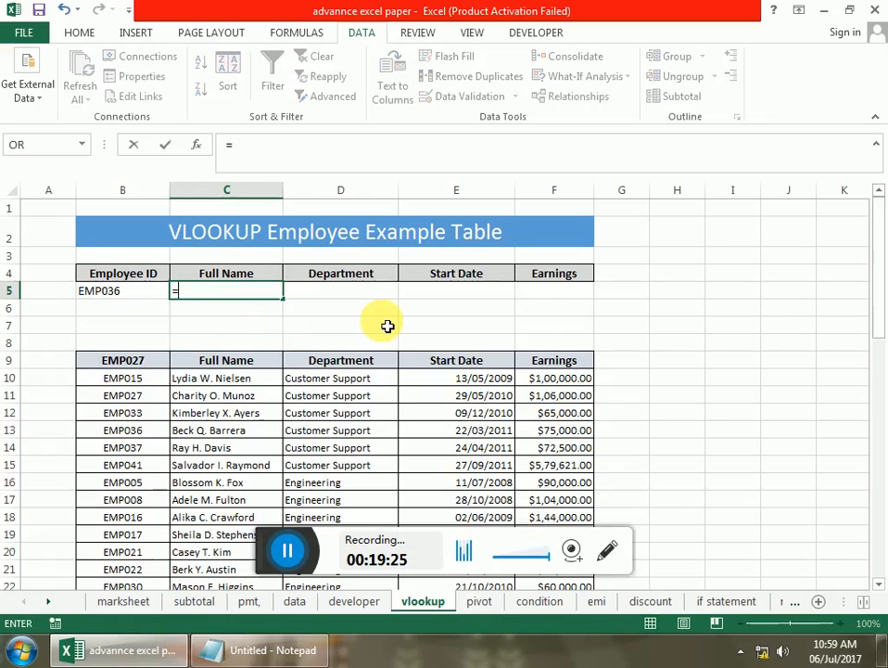
{"action": "type", "text": "VLOOKU"}
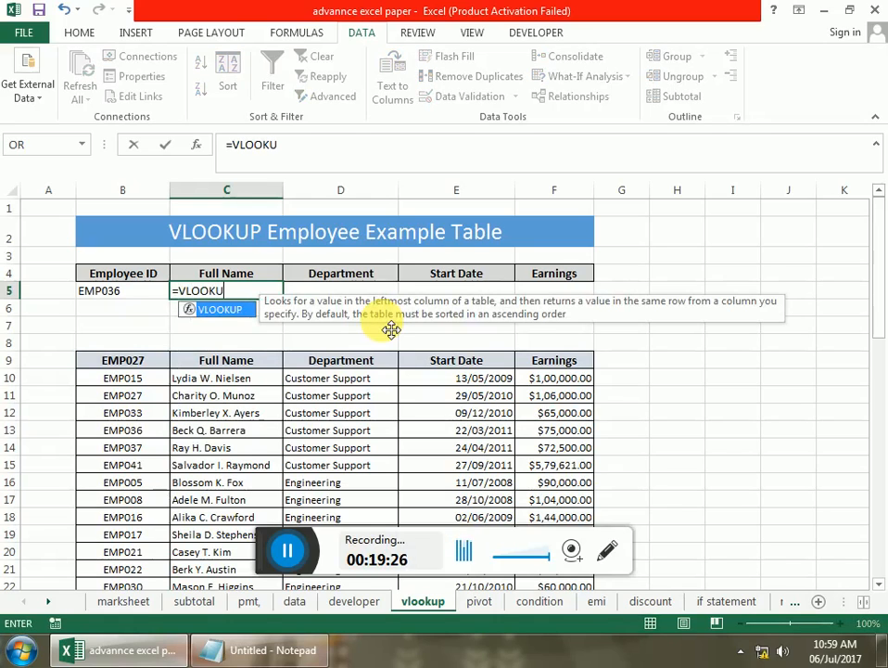
{"action": "type", "text": "P("}
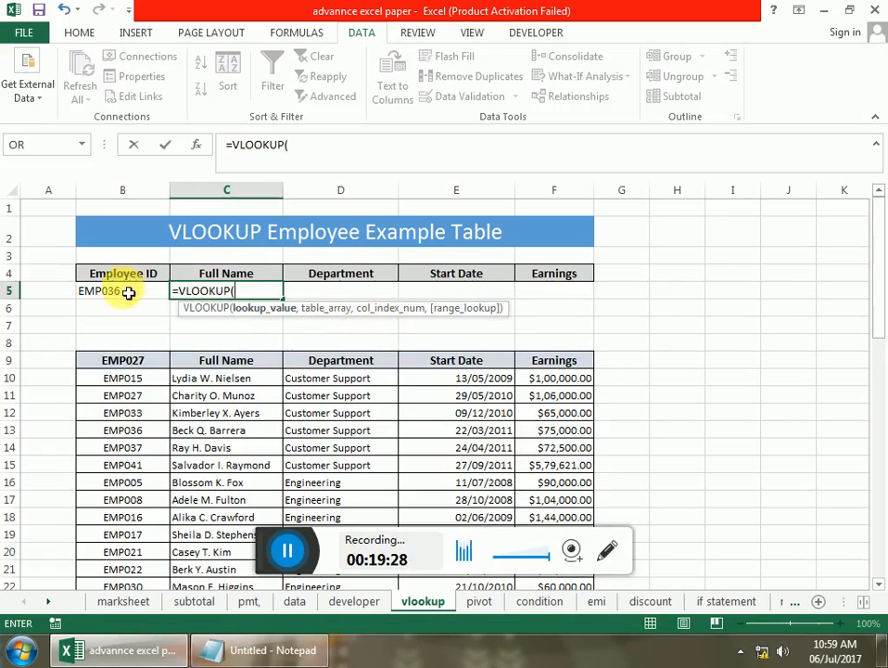
{"action": "left_click", "coordinate": [129, 293]}
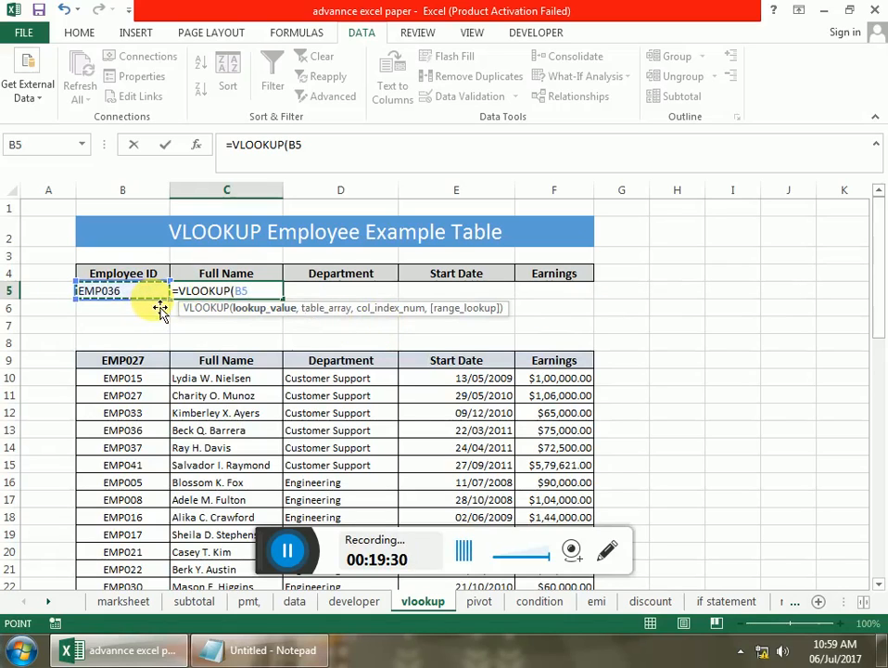
{"action": "type", "text": ","}
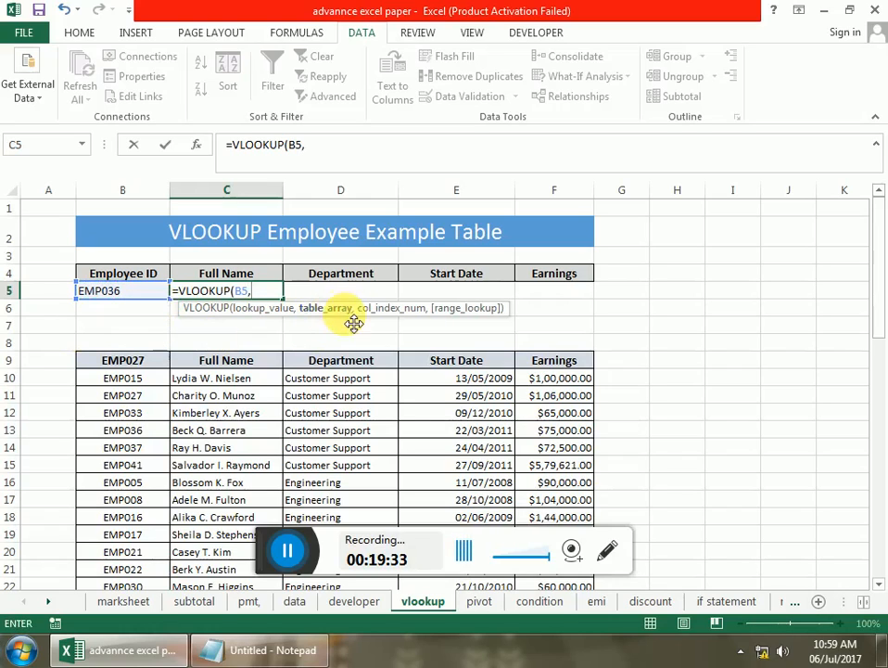
{"action": "left_click", "coordinate": [120, 362]}
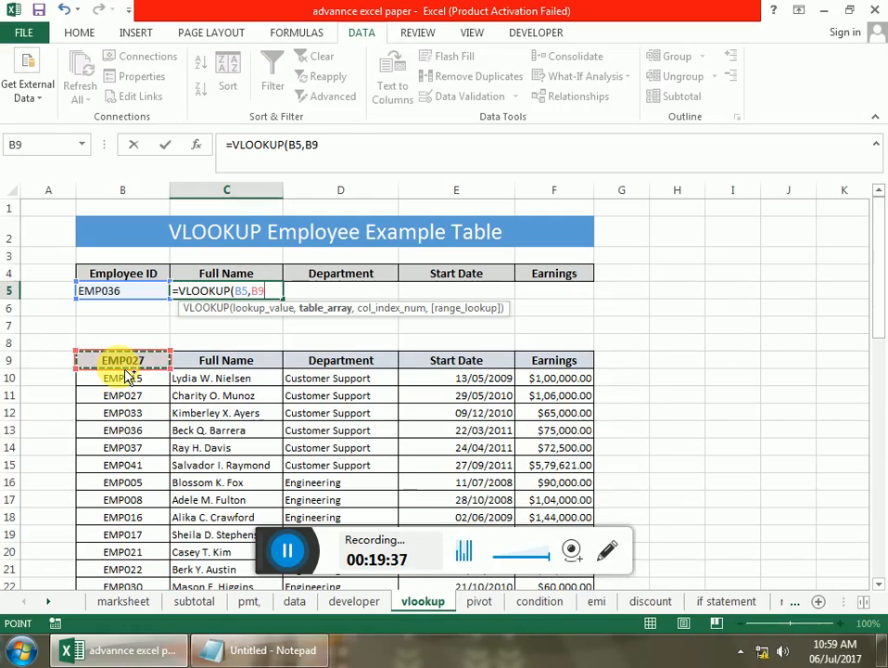
{"action": "key", "text": "ctrl+shift+Right"}
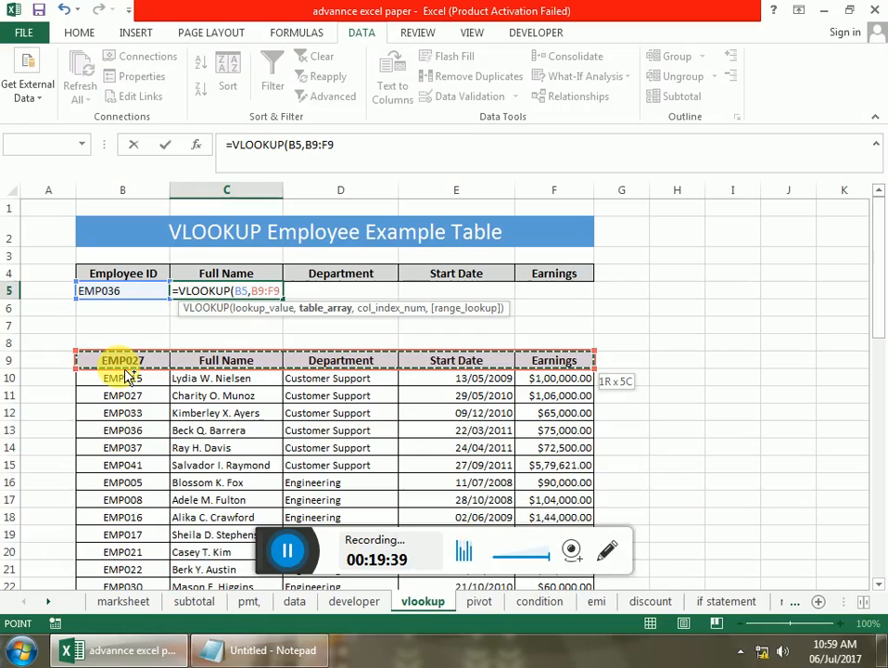
{"action": "key", "text": "ctrl+shift+Down"}
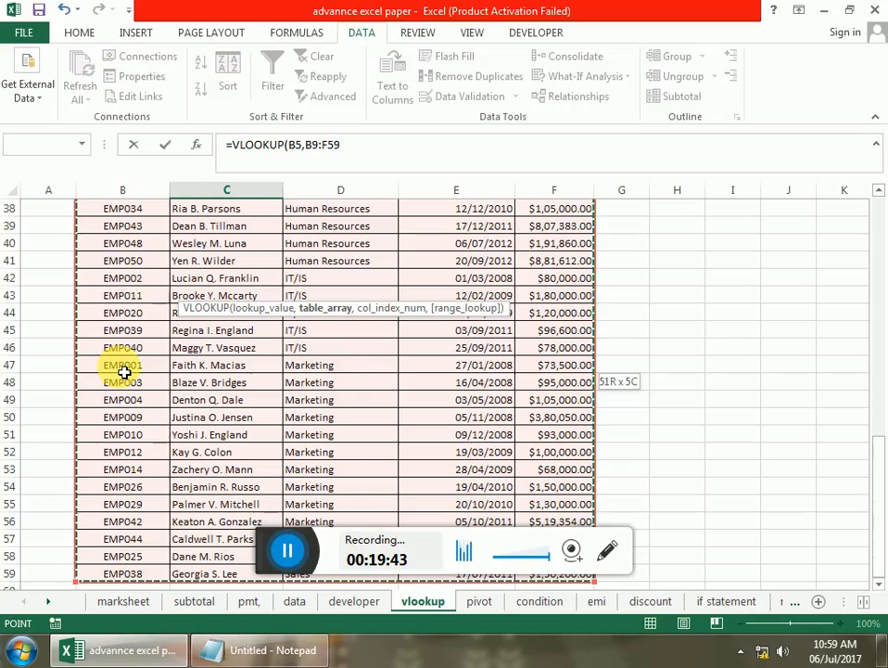
{"action": "type", "text": ","}
{"action": "scroll", "coordinate": [235, 258], "scroll_direction": "up", "scroll_amount": 4}
{"action": "scroll", "coordinate": [234, 258], "scroll_direction": "up", "scroll_amount": 8}
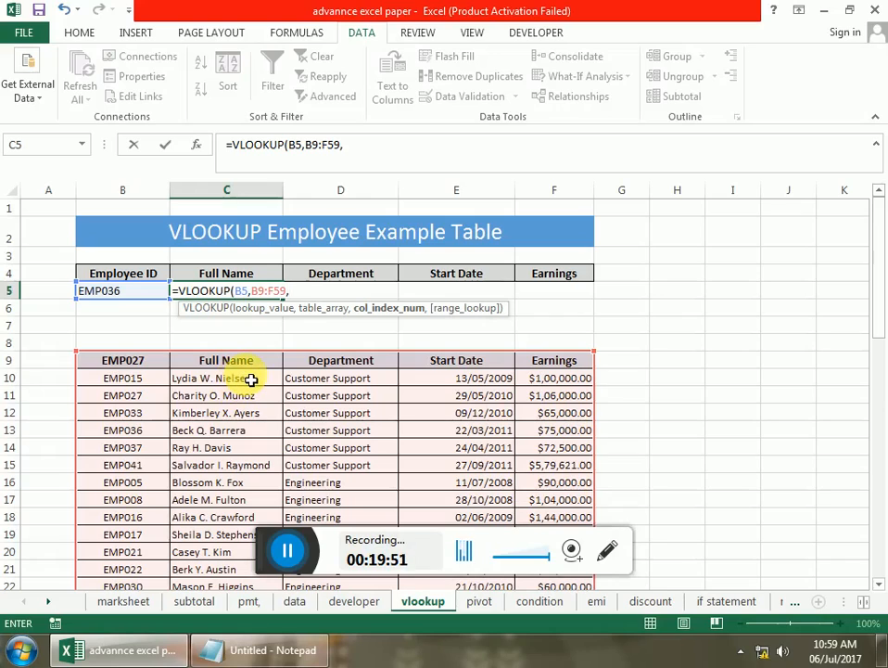
{"action": "type", "text": ","}
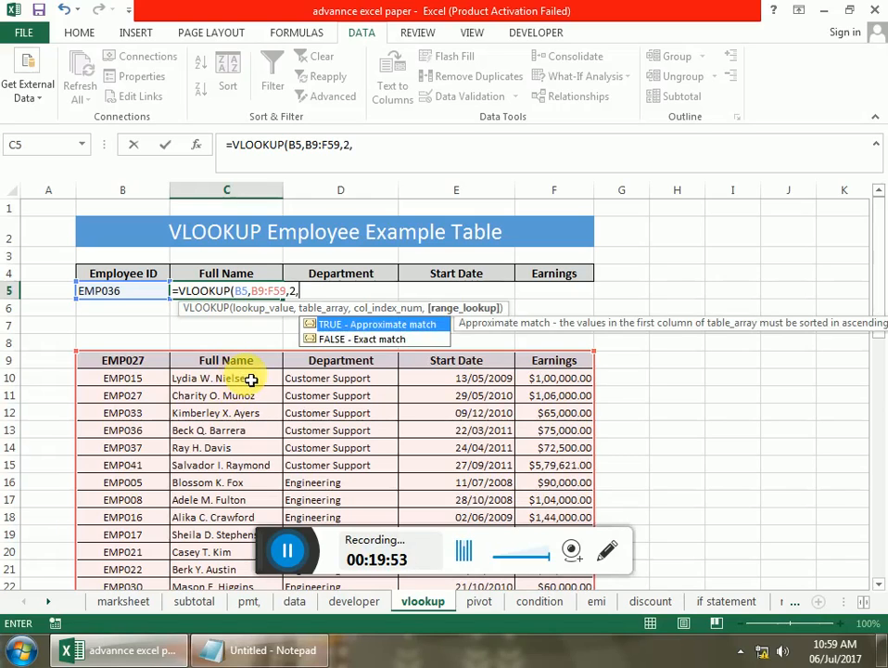
{"action": "type", "text": "0)"}
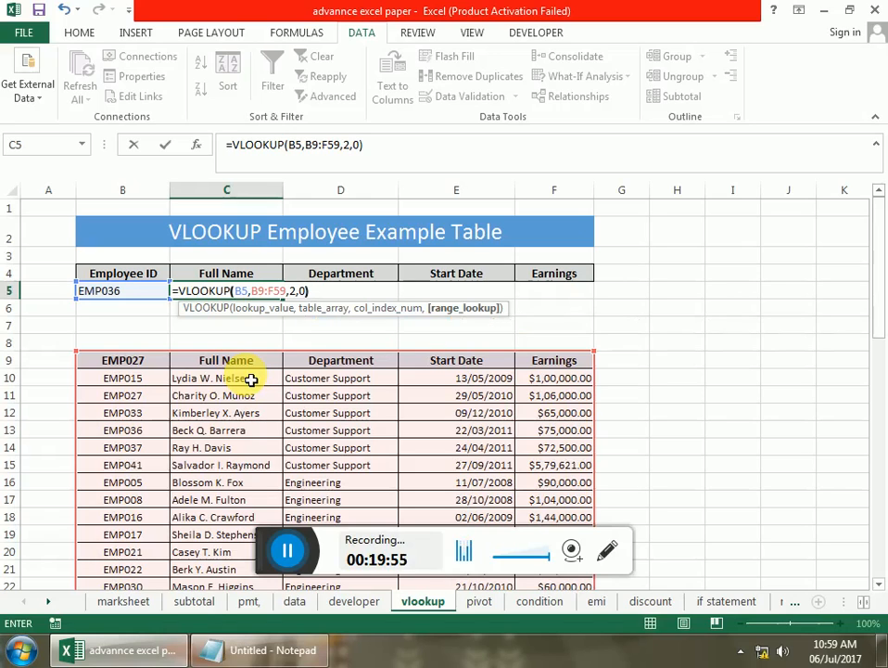
{"action": "key", "text": "Return"}
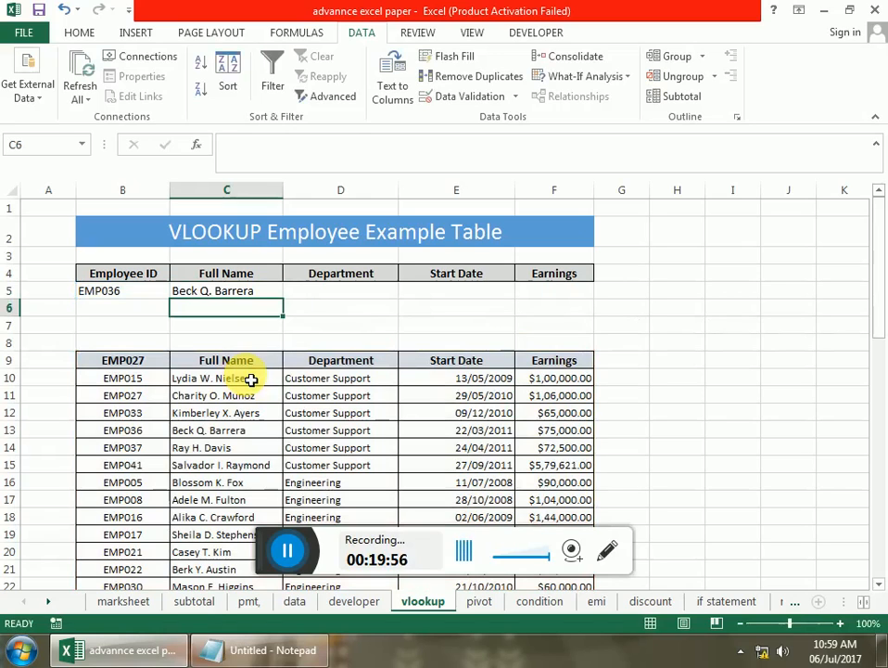
Fill the C5 lookup formula across to F5 and format the start date in E5 as Short Date.
{"action": "left_click", "coordinate": [262, 295]}
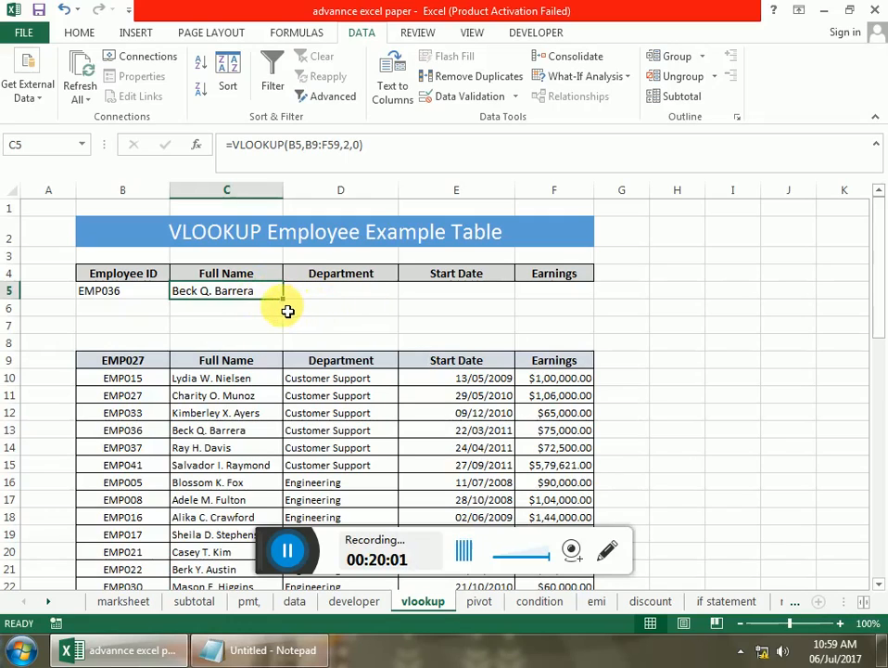
{"action": "left_click_drag", "start_coordinate": [291, 307], "coordinate": [572, 310]}
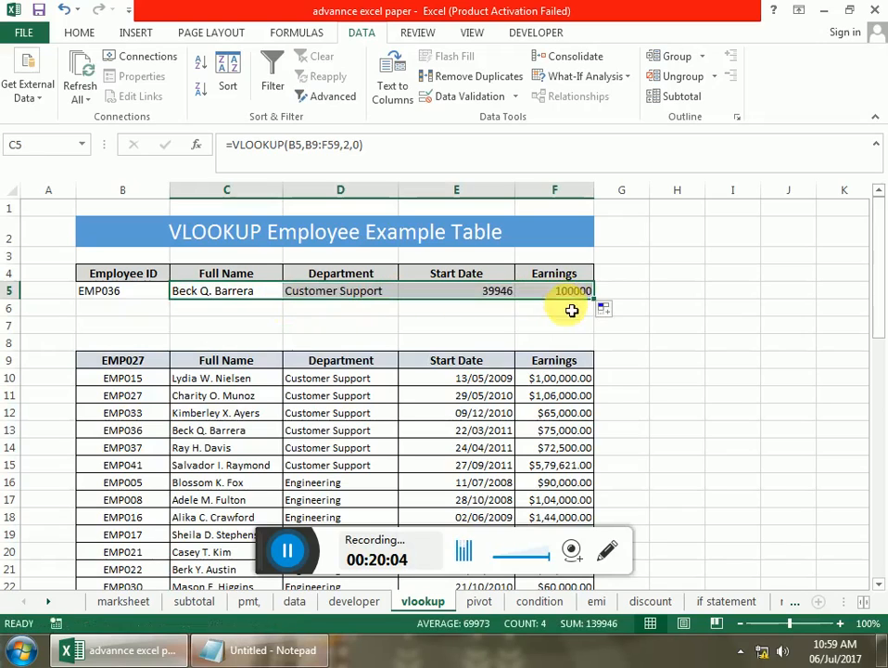
{"action": "left_click", "coordinate": [495, 296]}
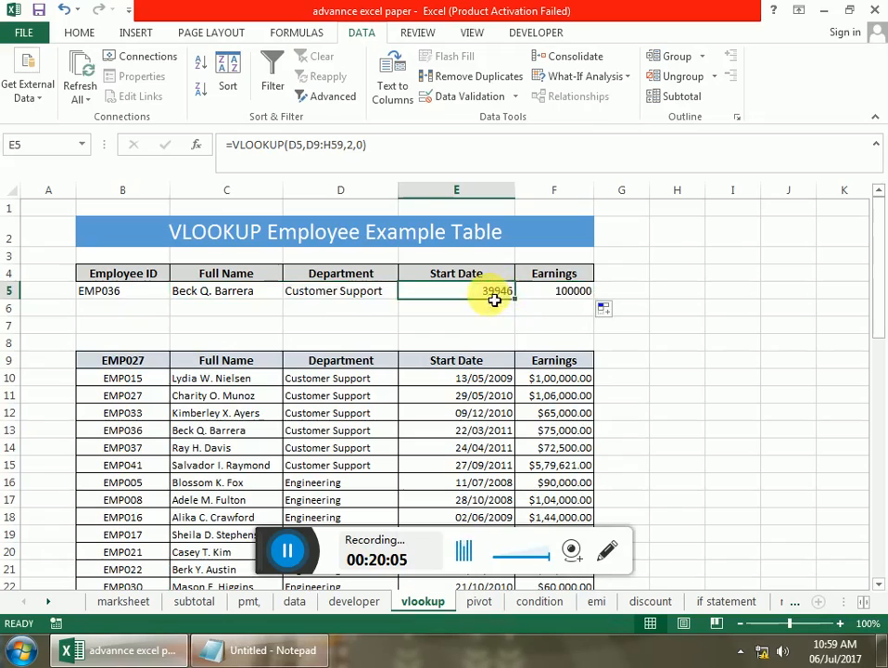
{"action": "left_click", "coordinate": [80, 32]}
{"action": "left_click", "coordinate": [462, 58]}
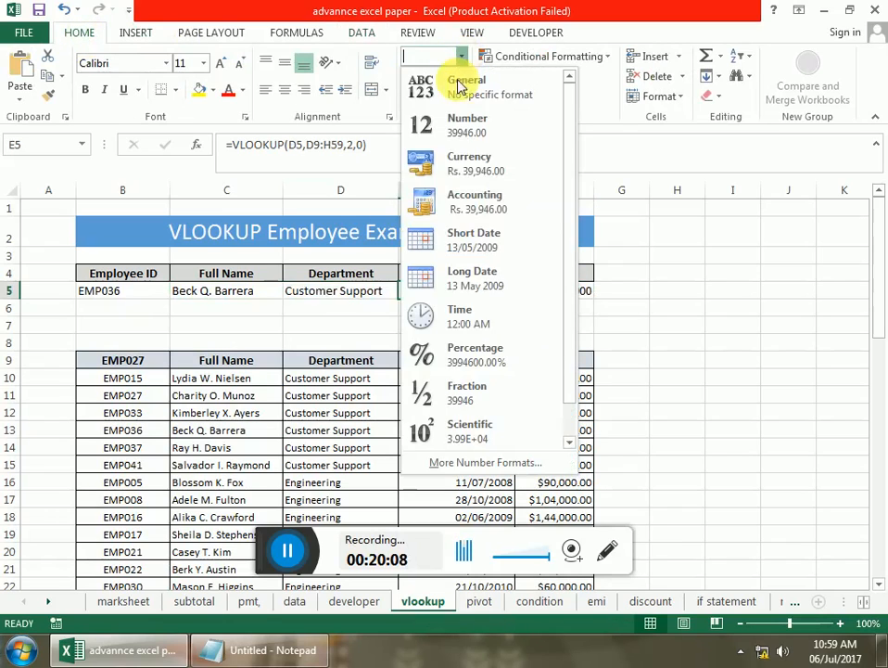
{"action": "left_click", "coordinate": [475, 243]}
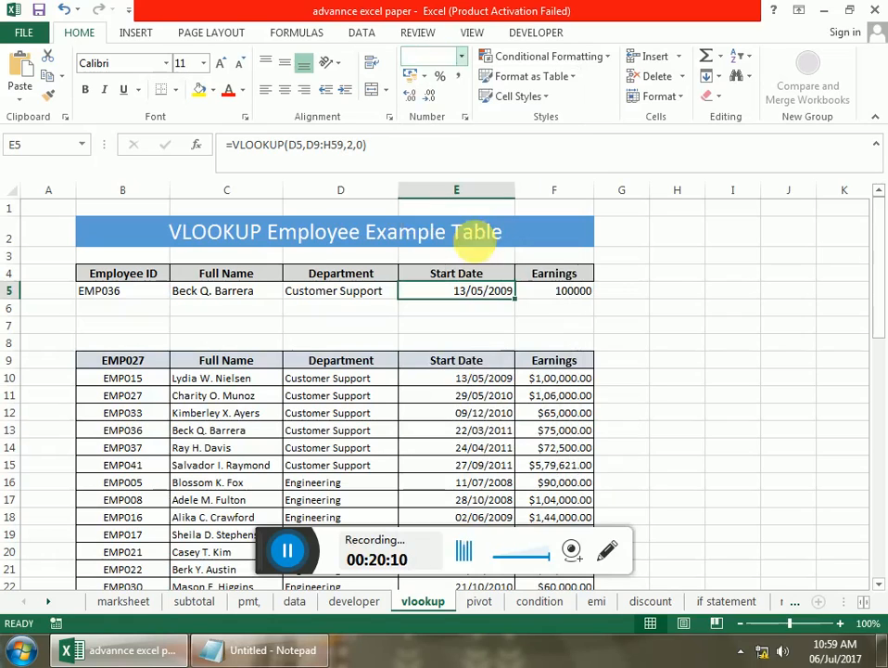
{"action": "left_click", "coordinate": [660, 327]}
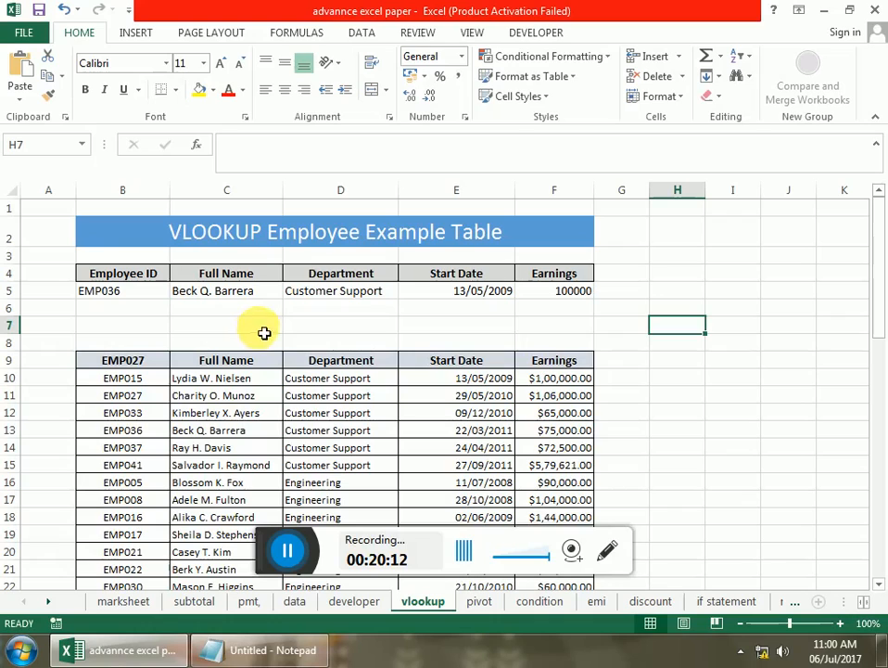